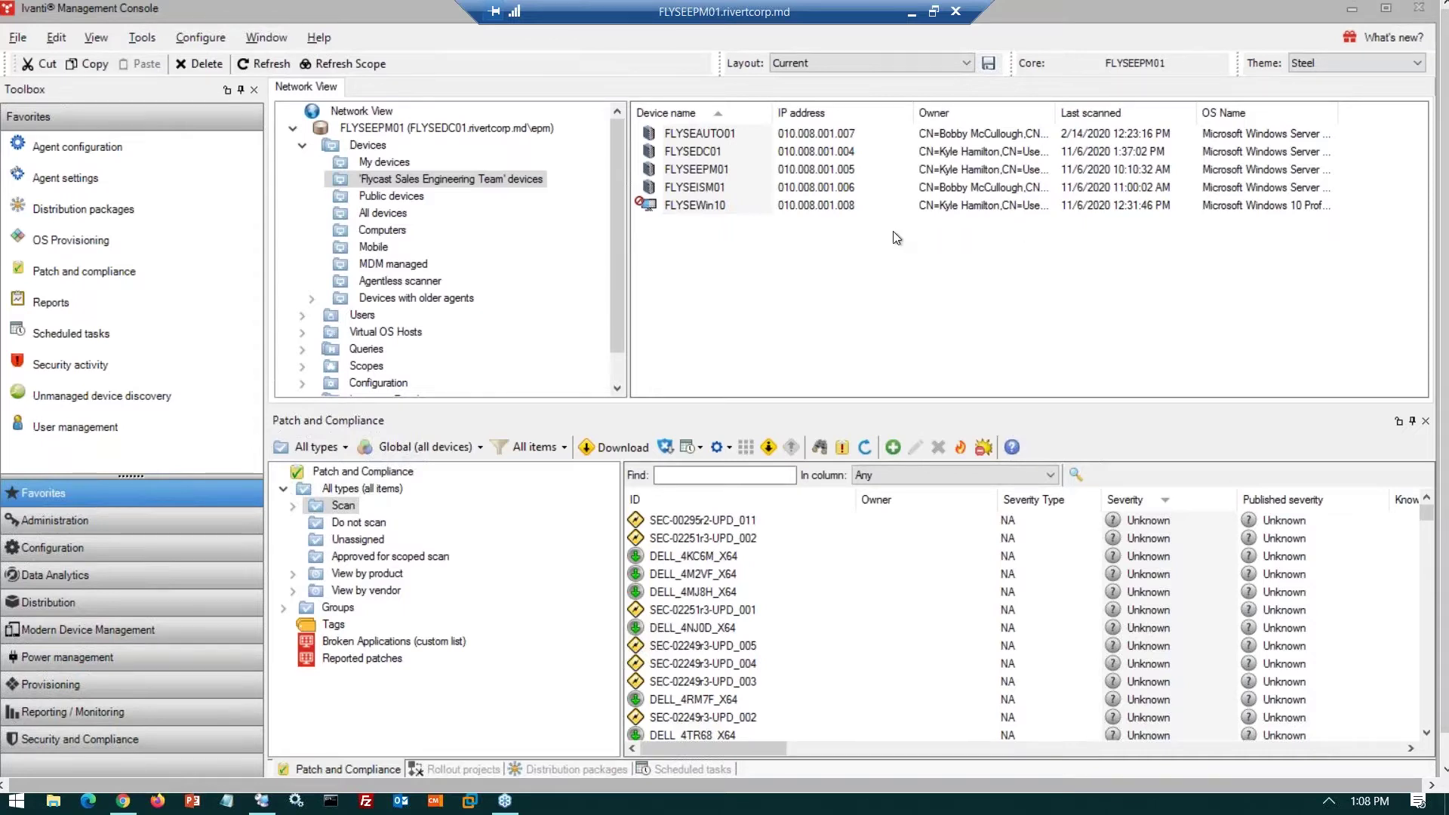
Open the inventory of device FLYSEEPM01 and view the NT Info details of its operating system
click(692, 171)
right_click(692, 170)
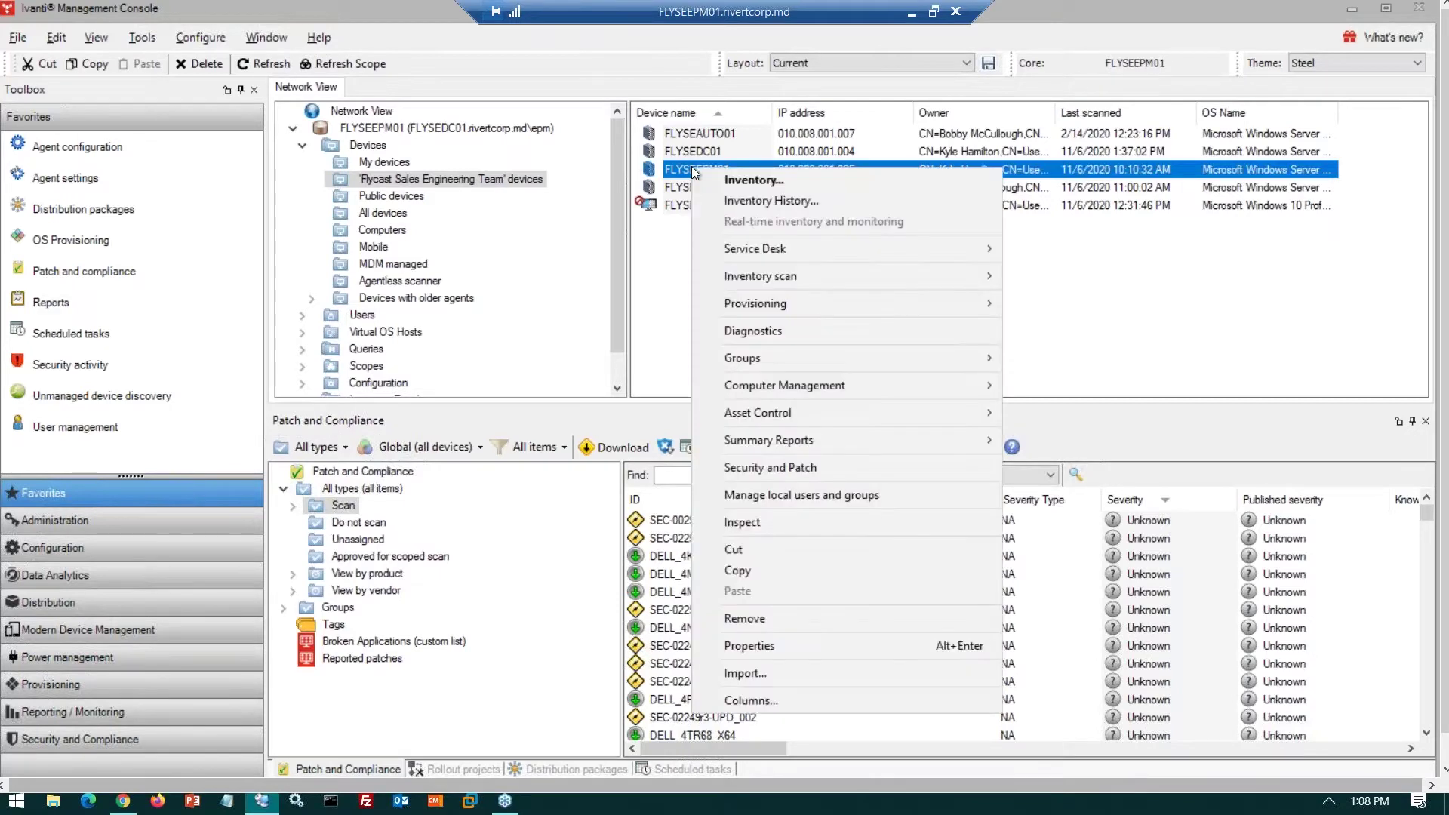
click(747, 180)
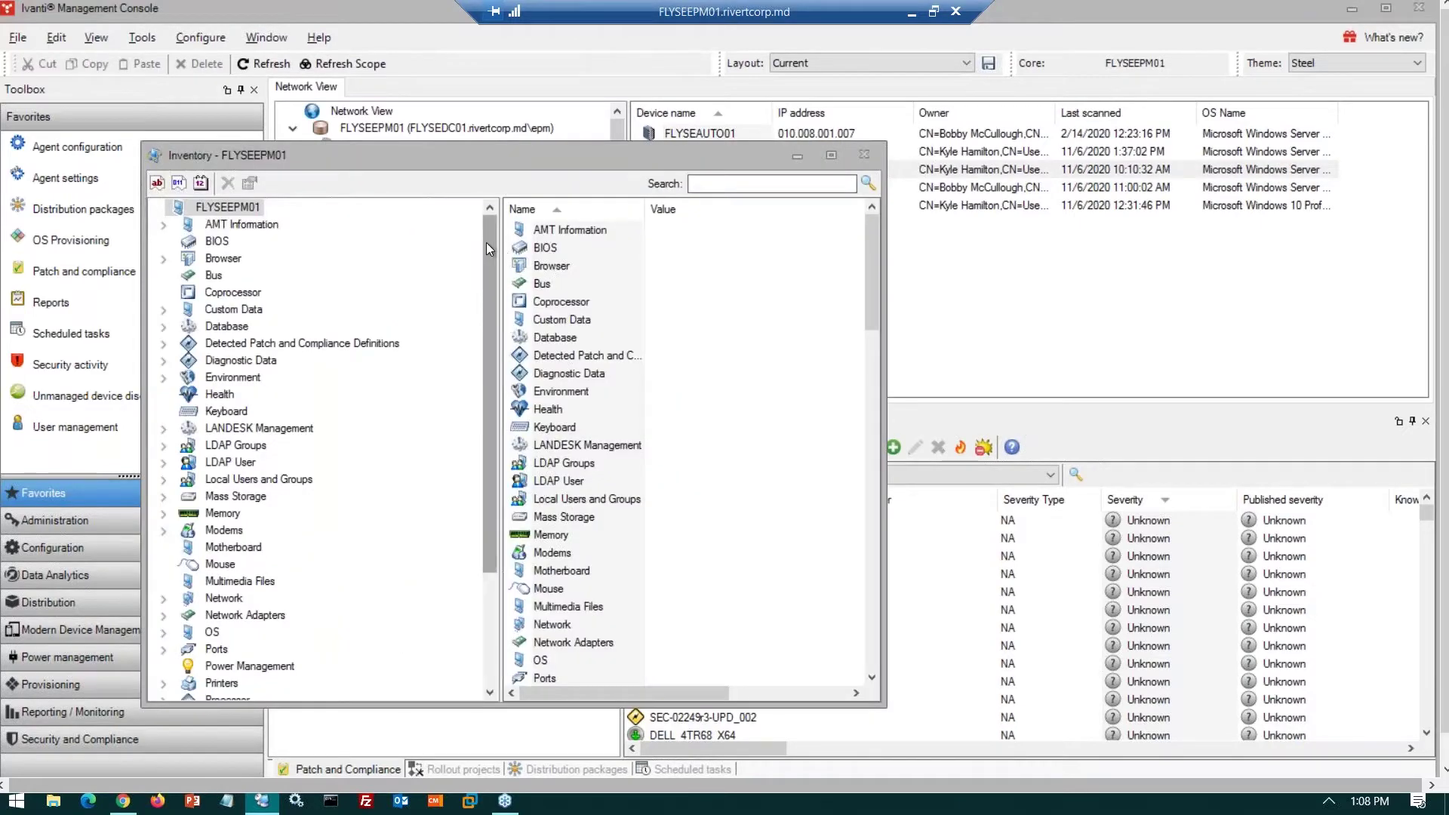
scroll(490, 260, down, 3)
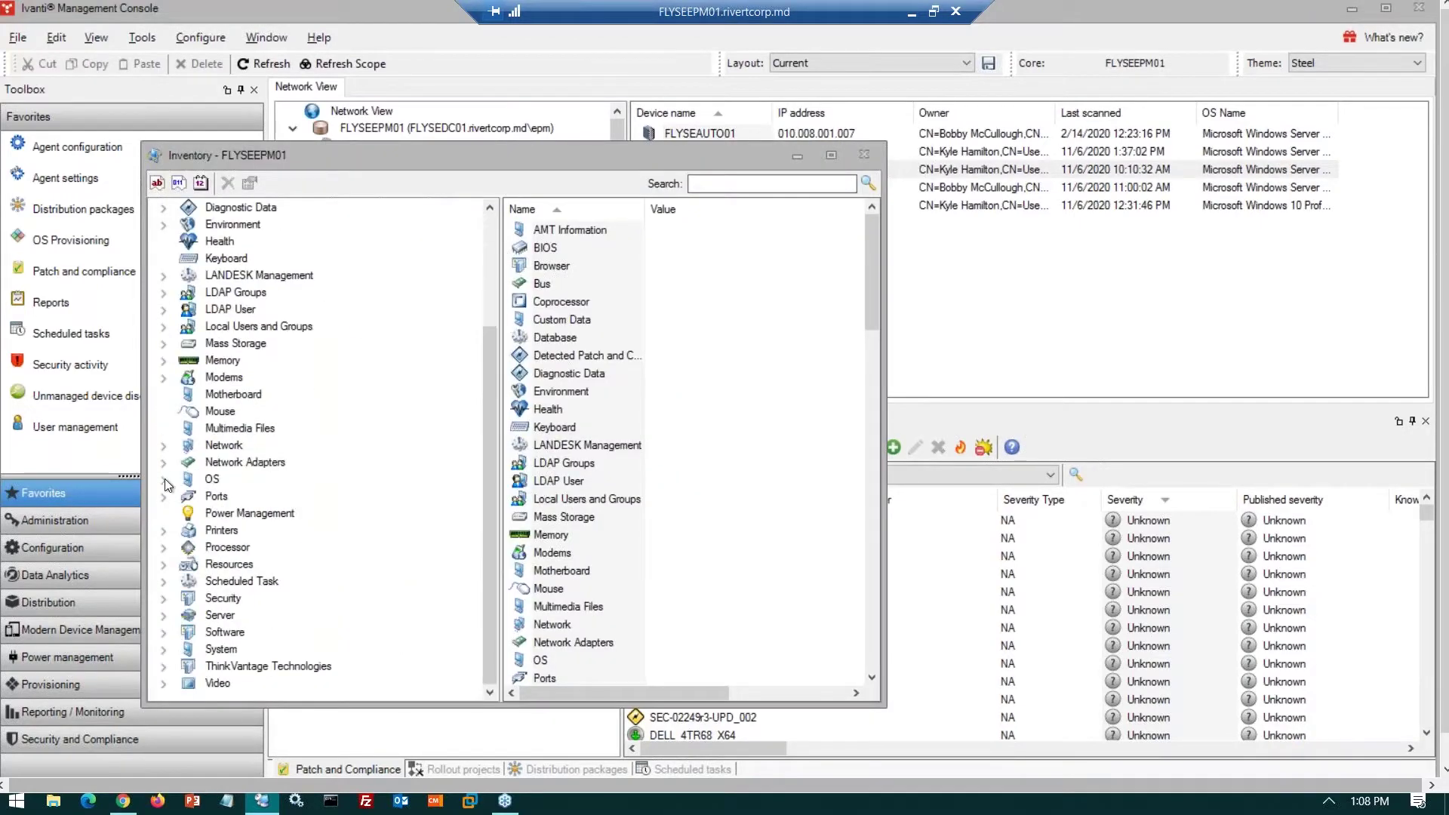
click(164, 480)
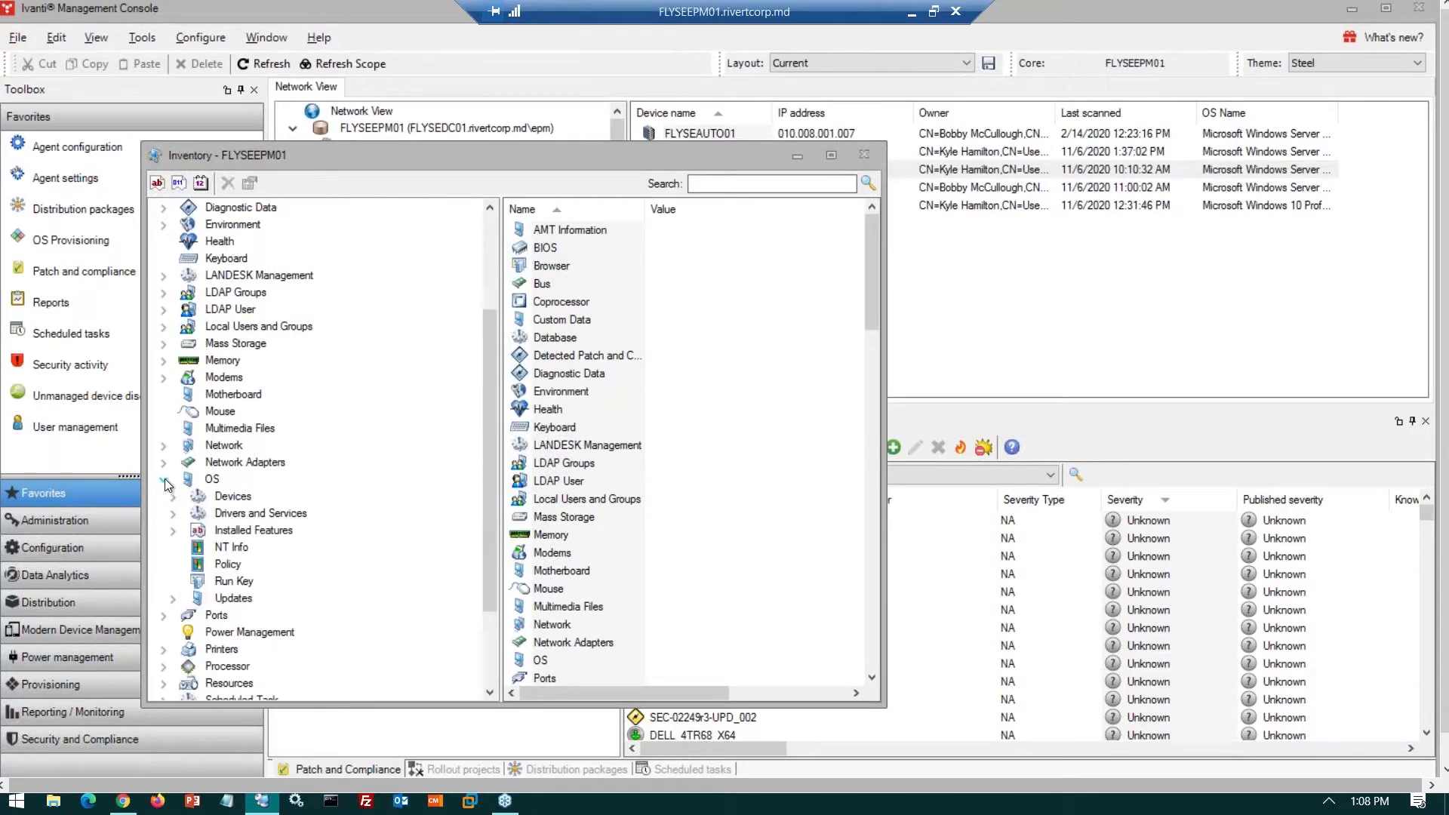
click(235, 553)
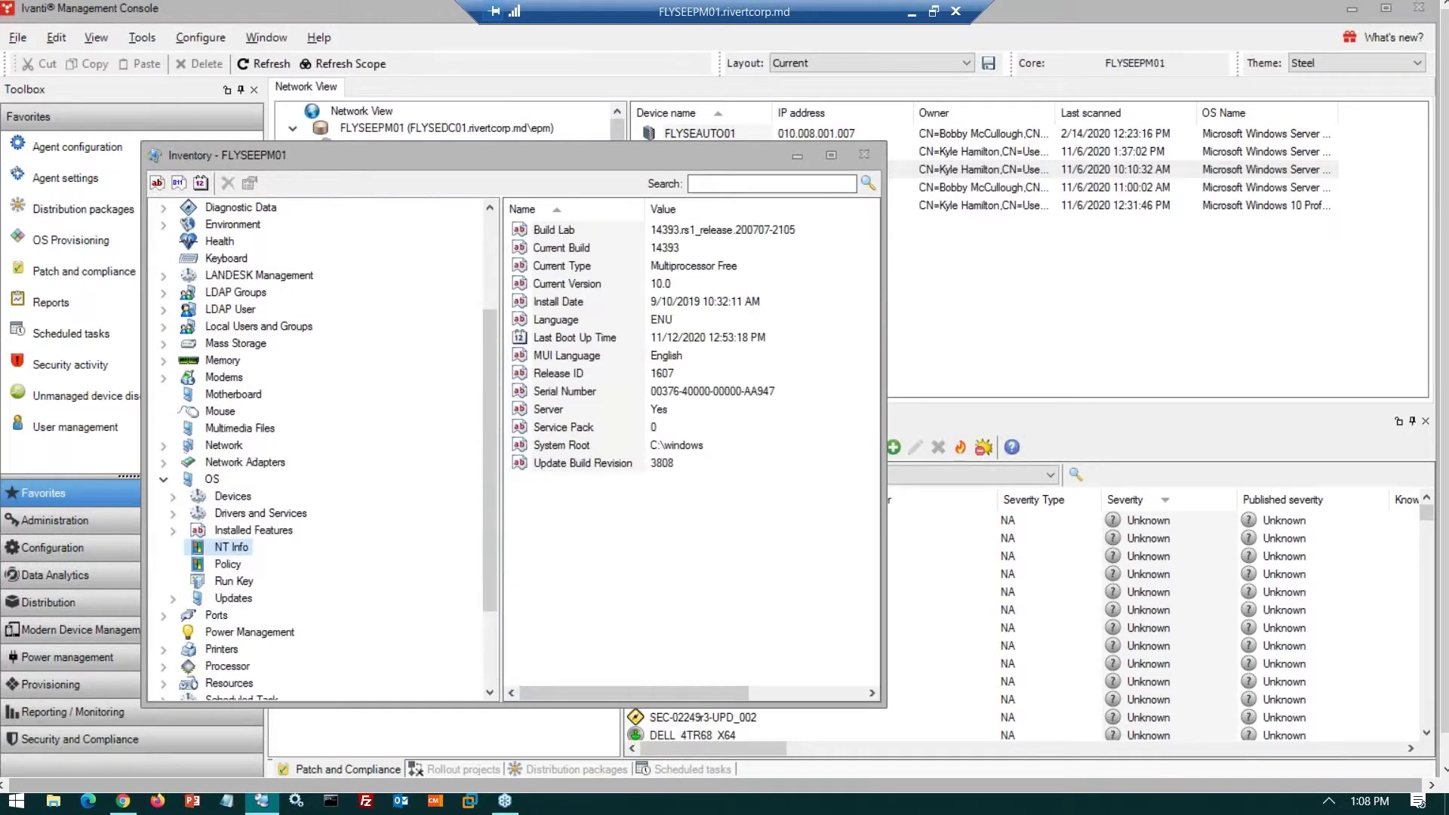
Expand the inventory's Software branch down to the Add or Remove Programs list to review the installed programs
scroll(162, 632, down, 3)
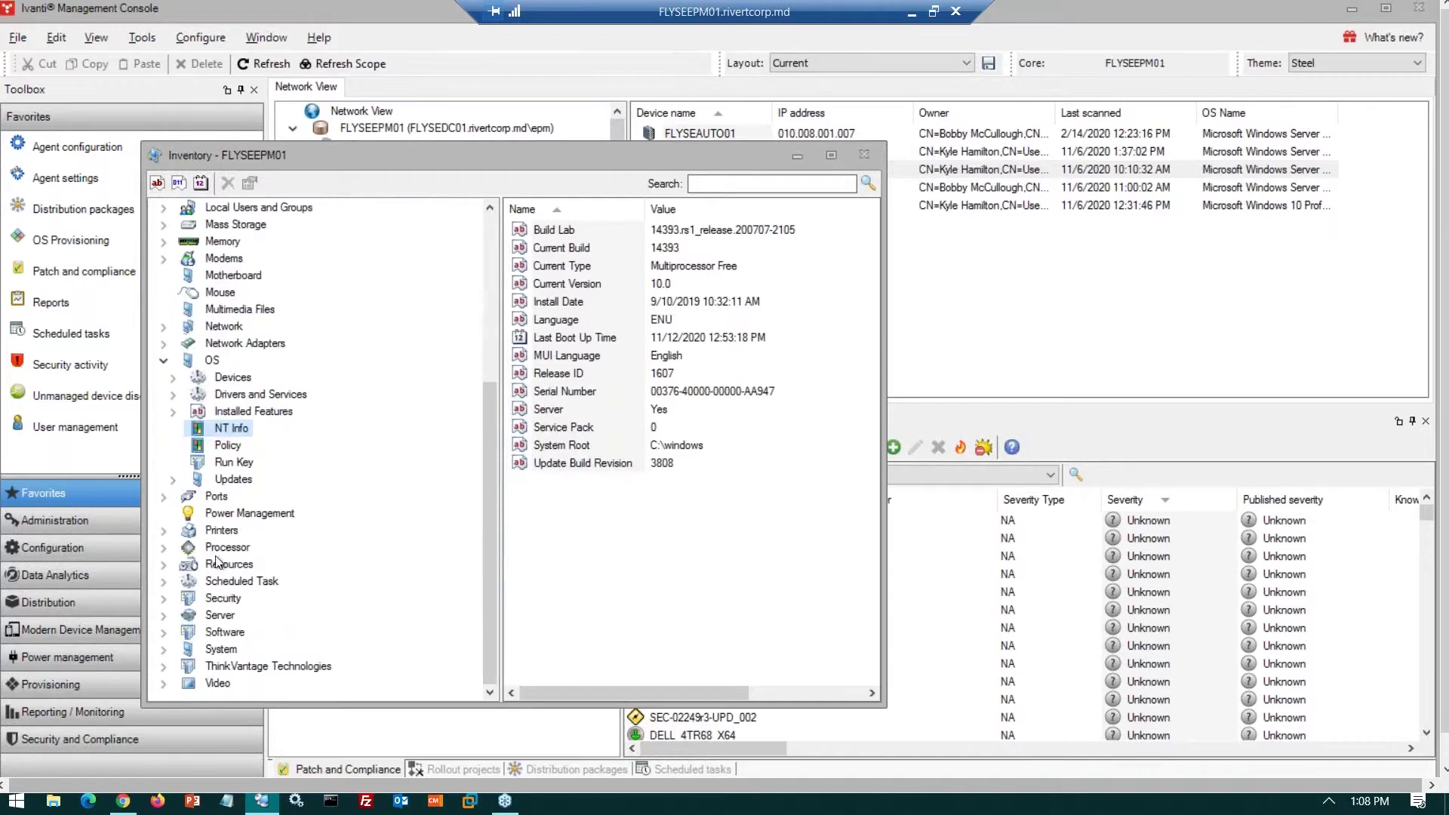
click(162, 631)
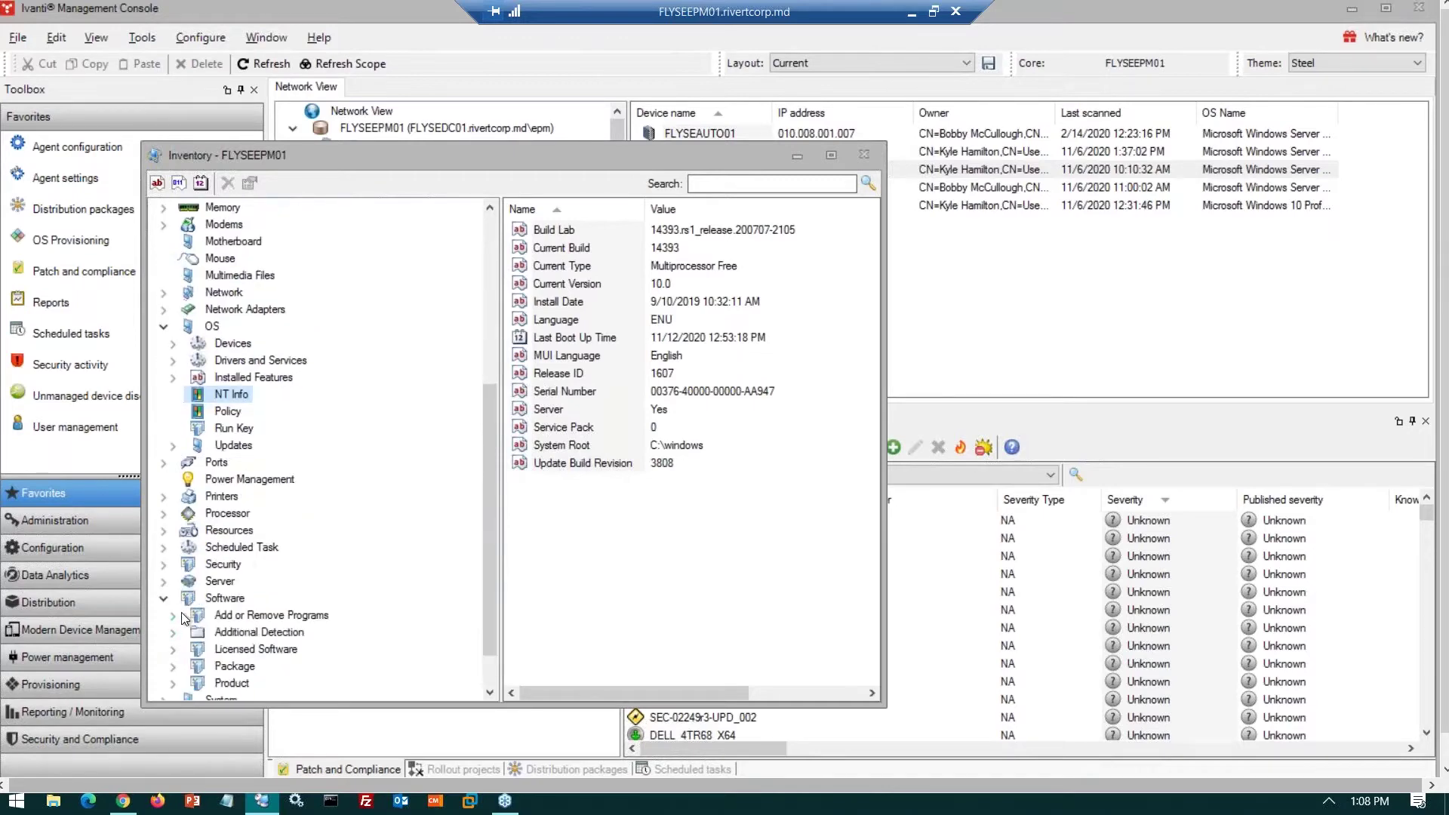
click(171, 616)
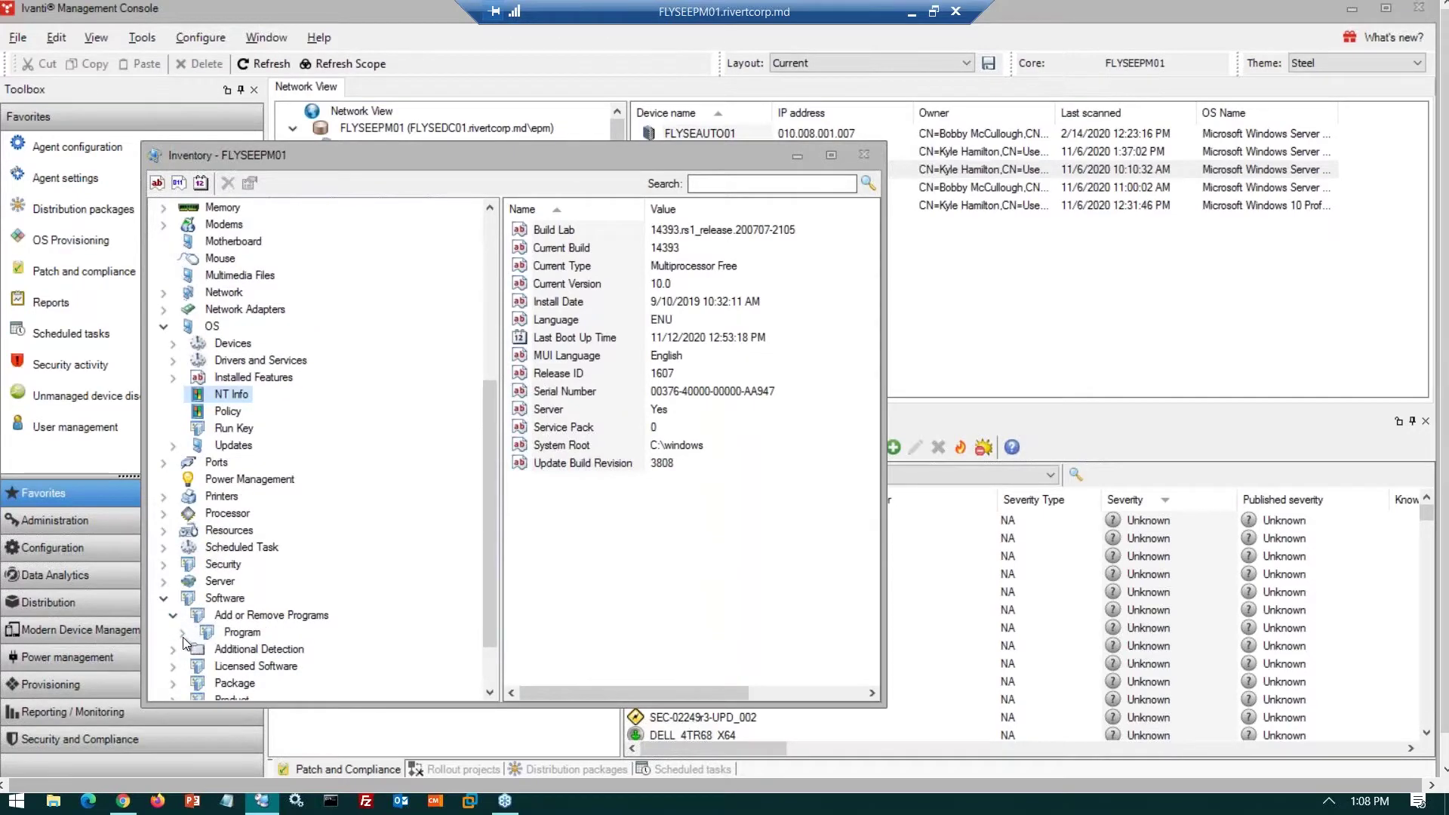
click(182, 634)
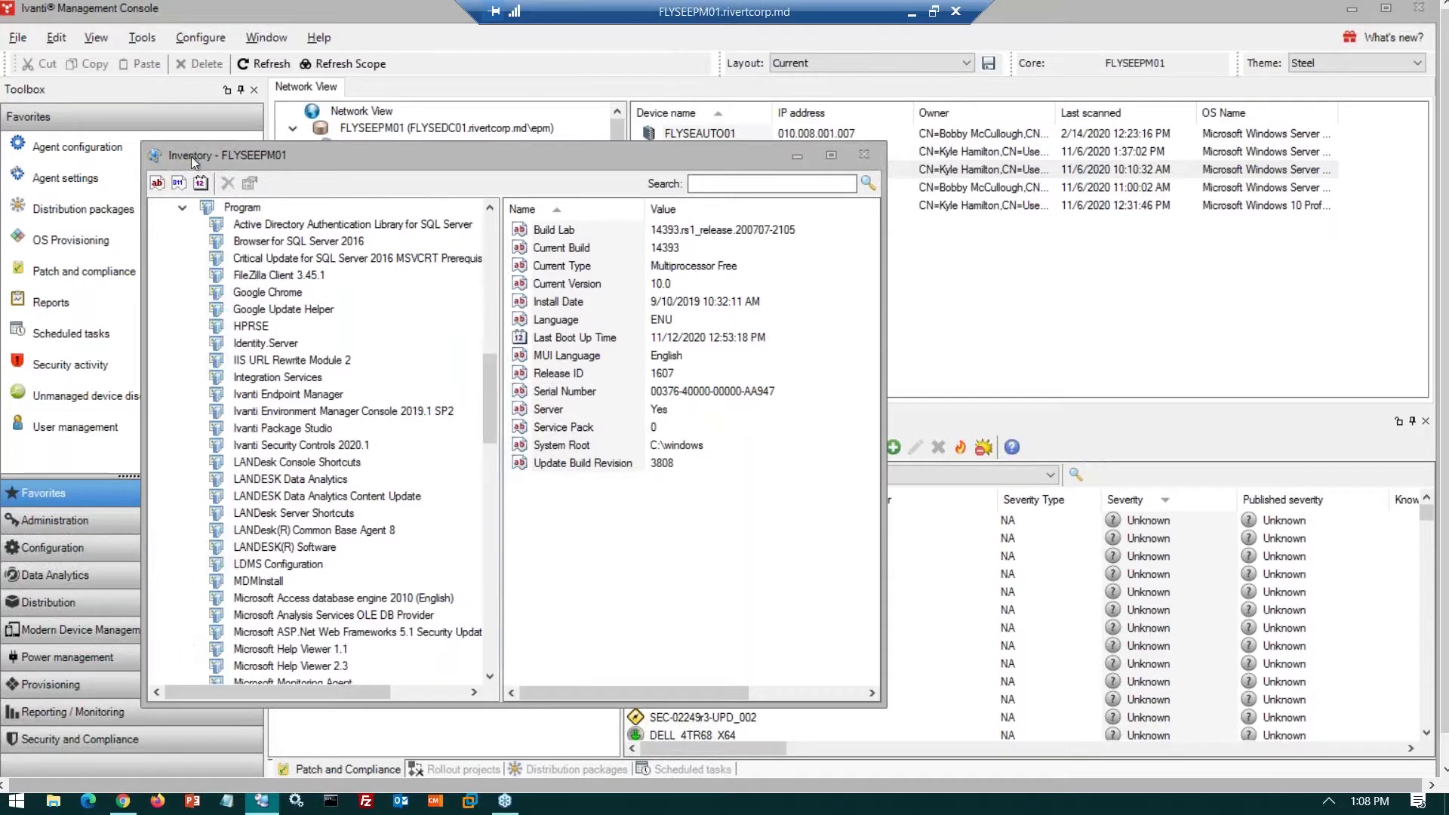
Collapse the program and OS branches, review the device's BIOS details, and close the inventory
click(183, 206)
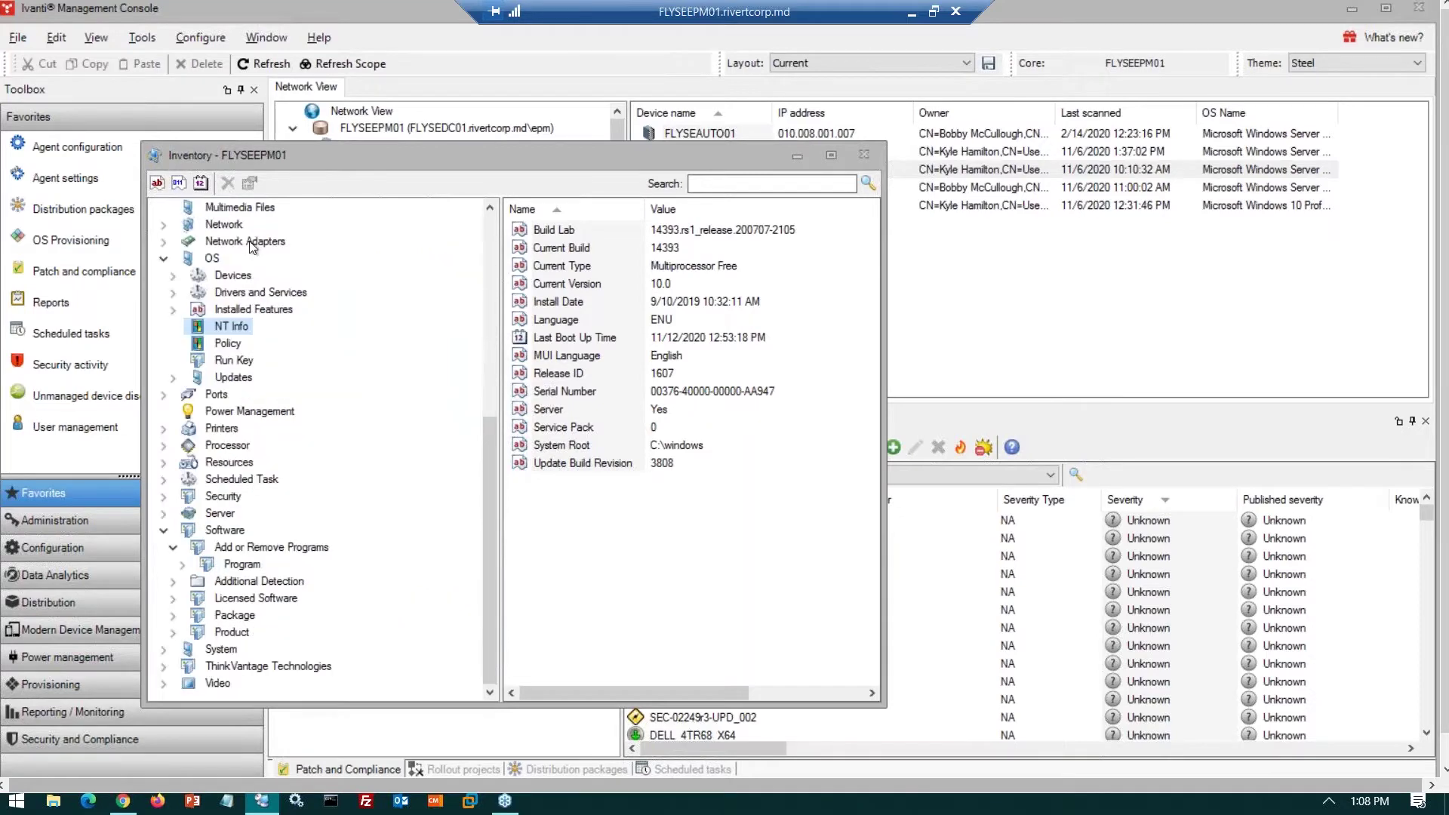
click(164, 258)
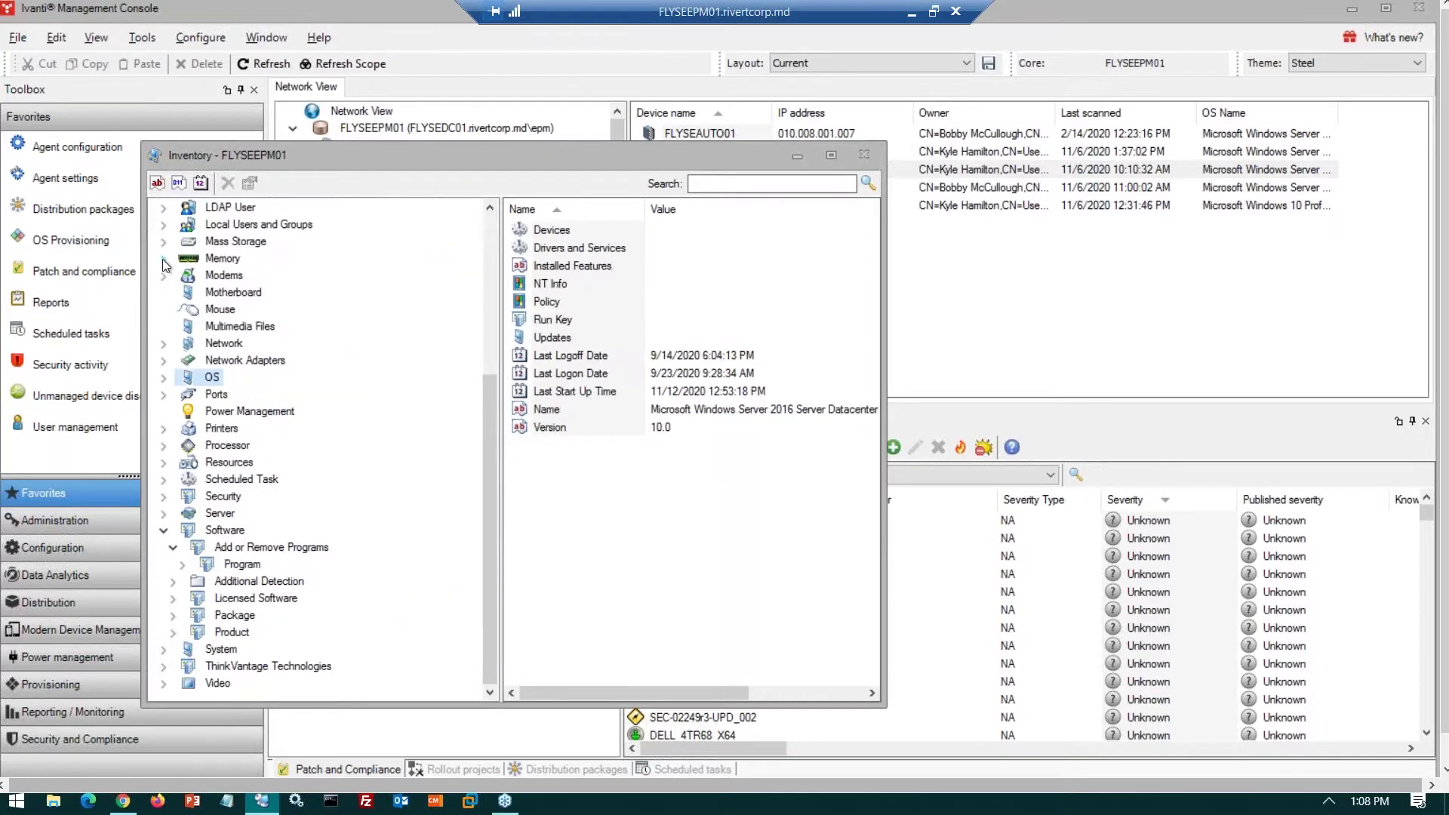
click(492, 223)
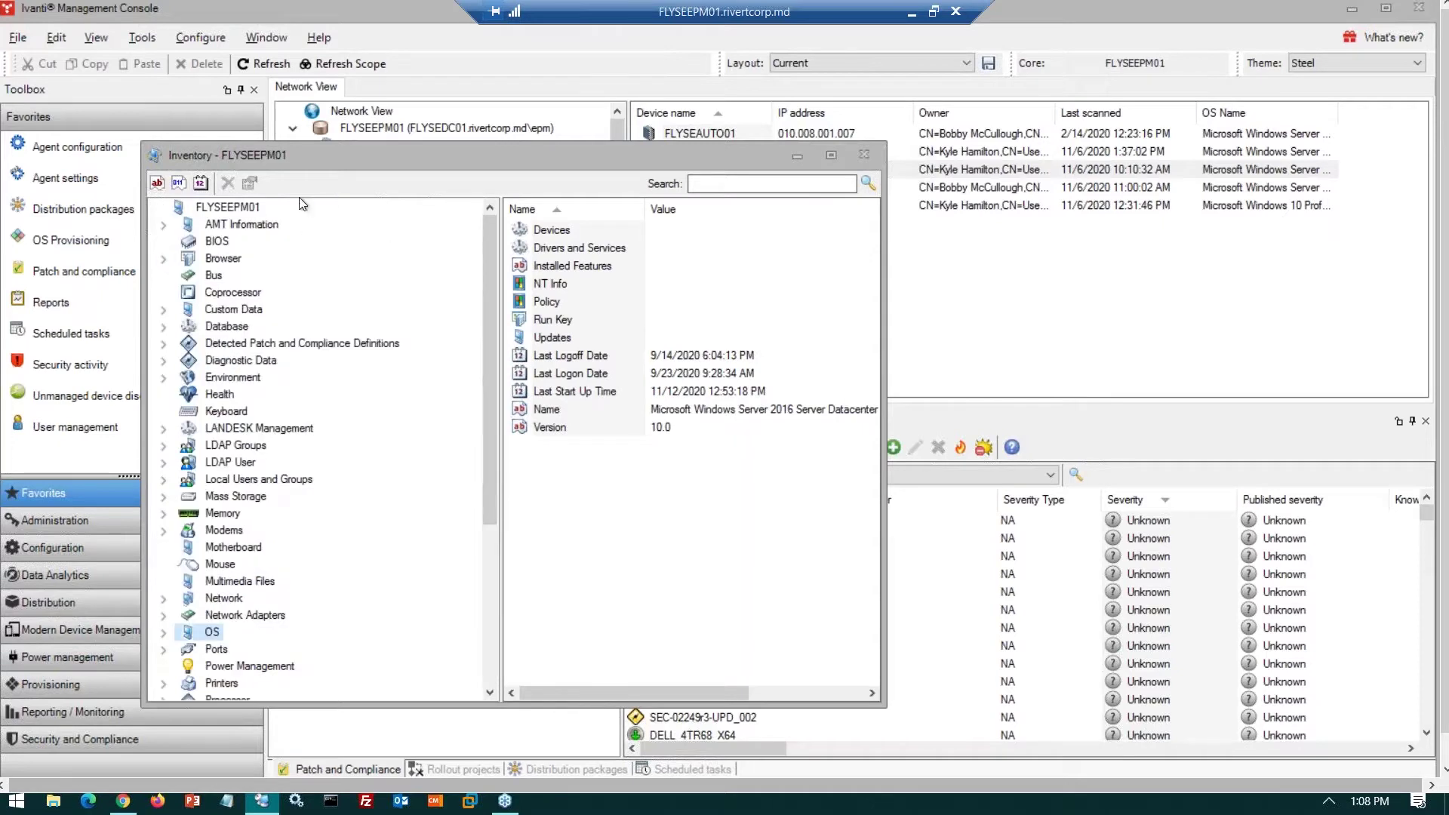
click(240, 208)
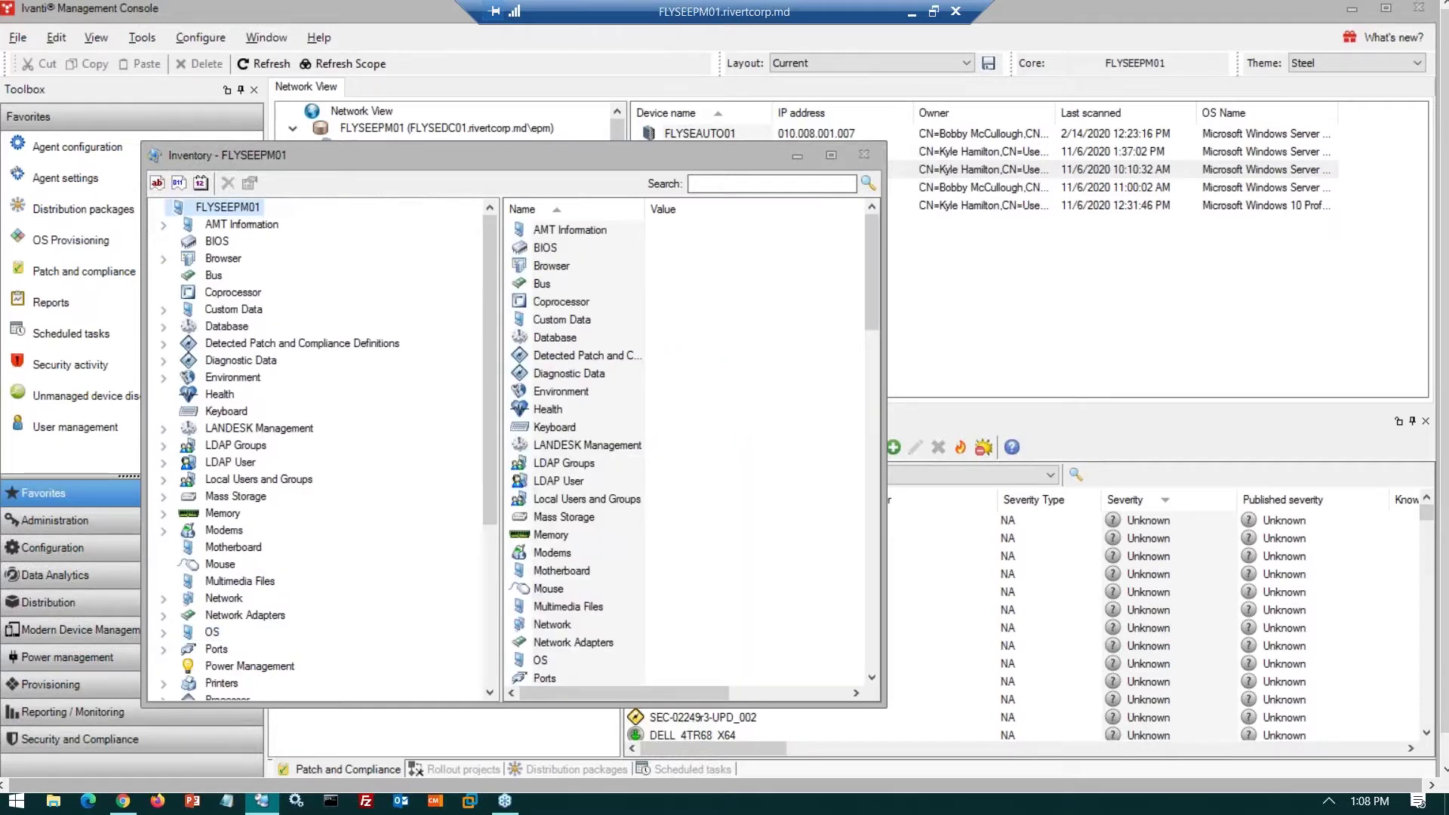
click(225, 246)
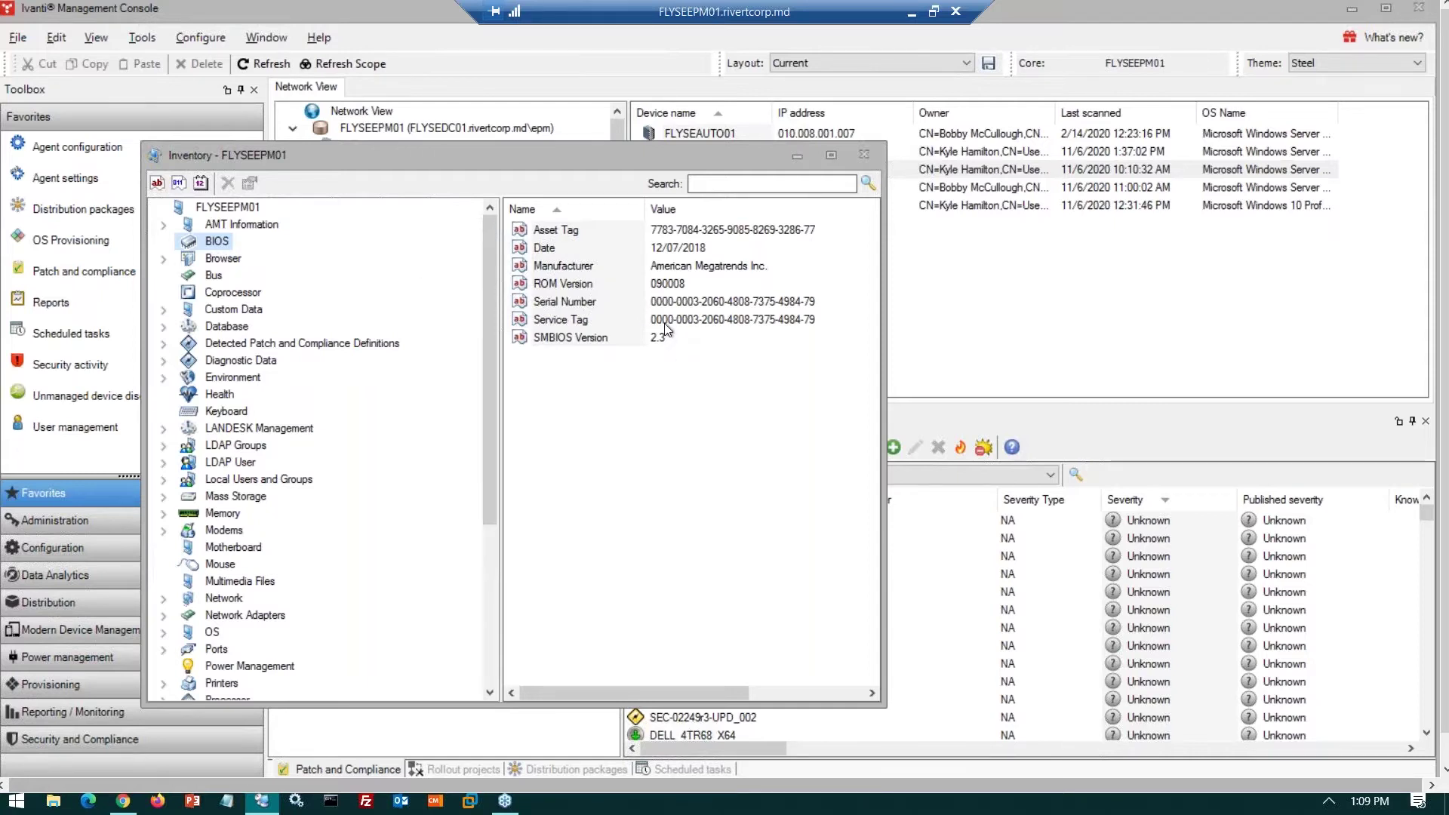
click(865, 159)
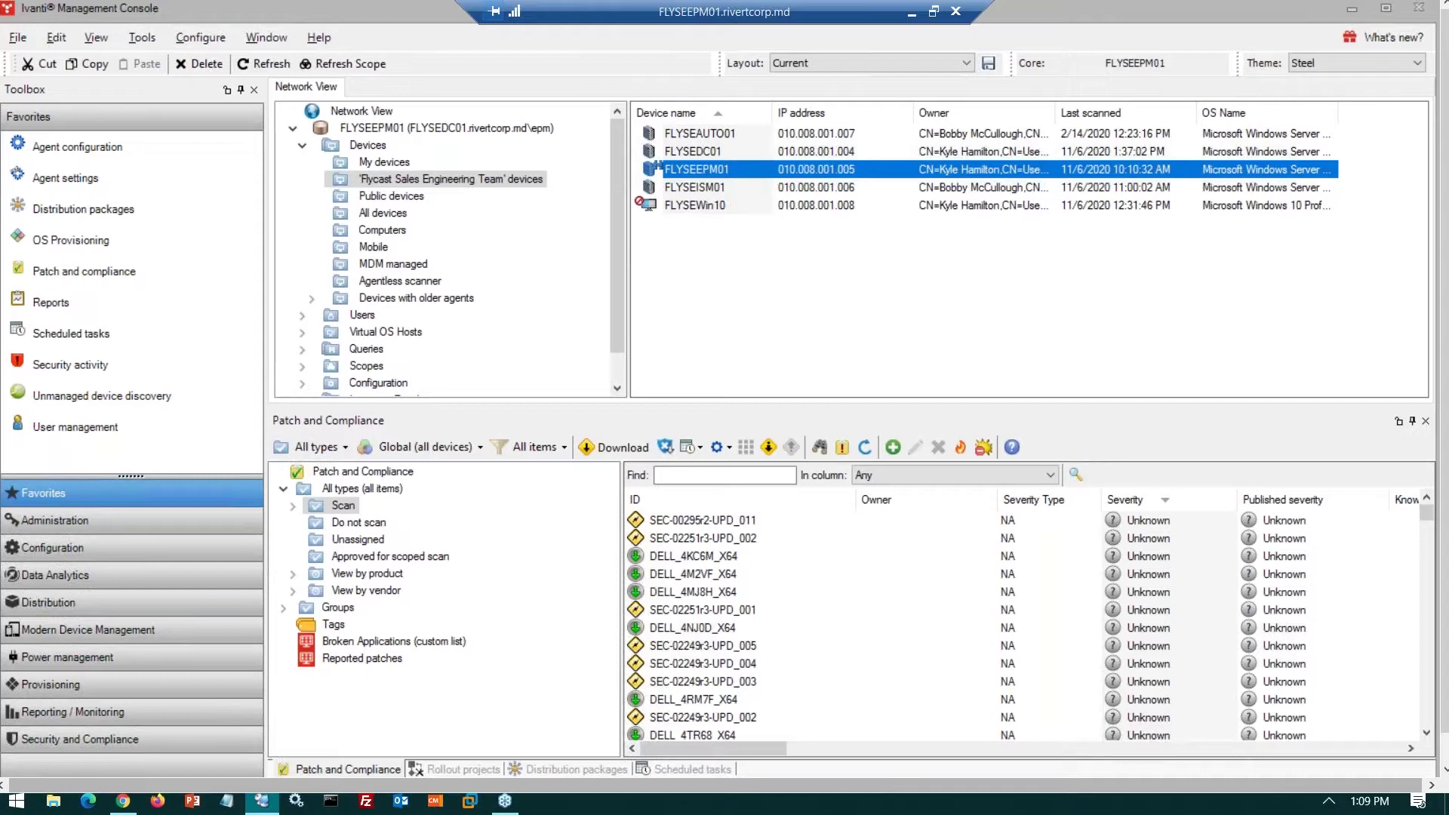
Open the patch download settings, collapse the Windows definitions, and select all Linux/Unix security and vulnerability definitions
click(628, 451)
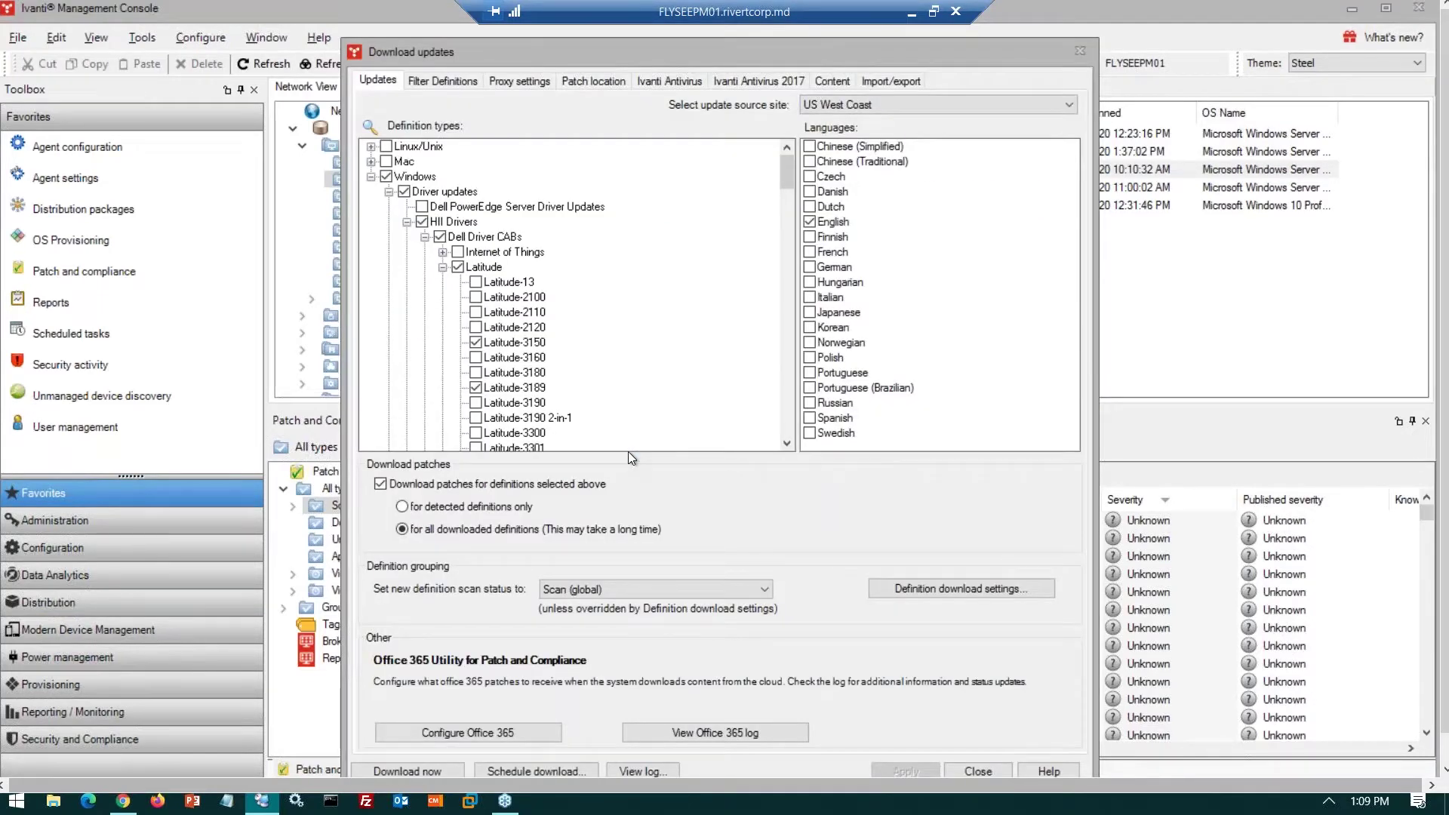
click(442, 266)
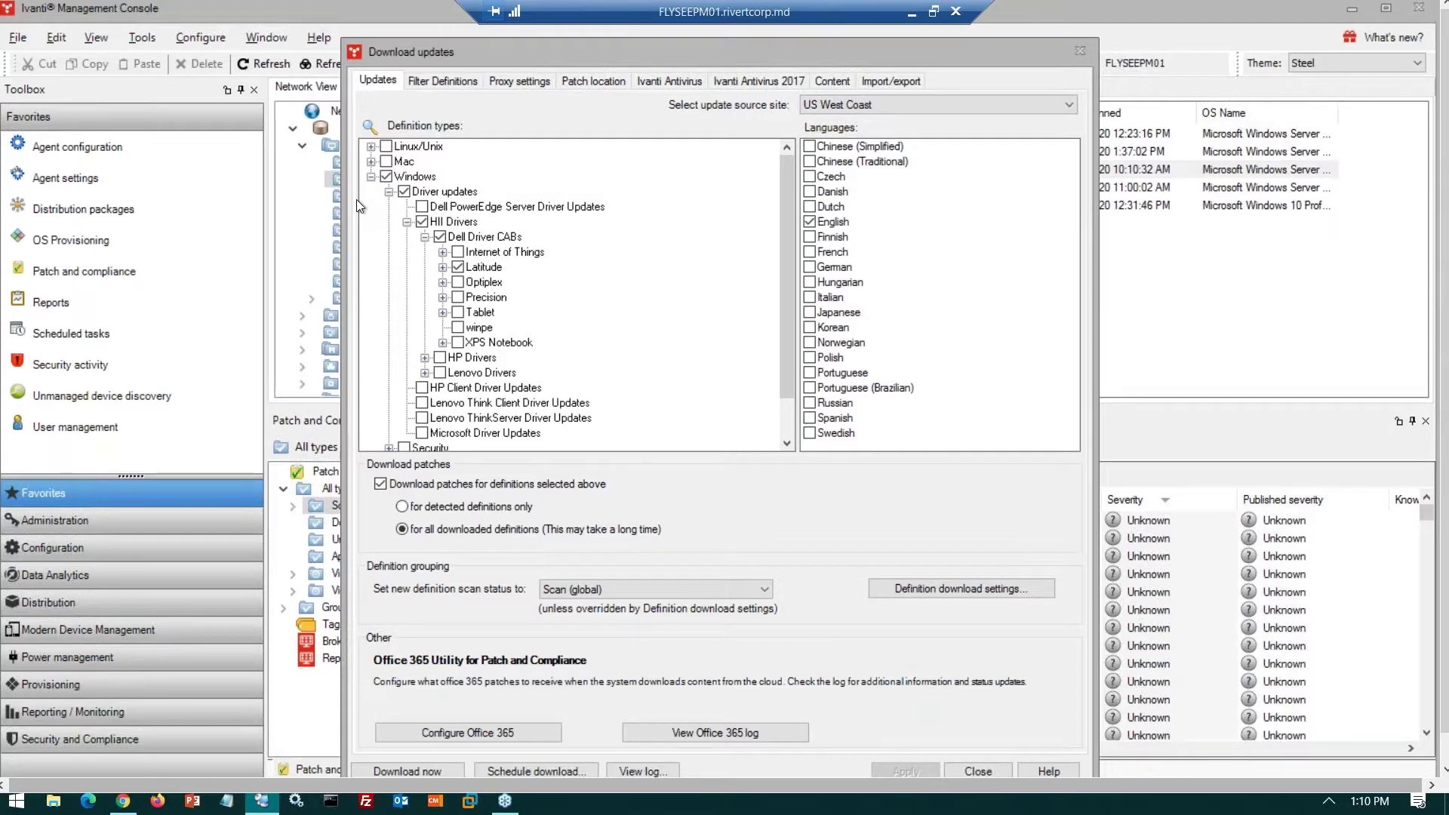
click(370, 176)
click(370, 146)
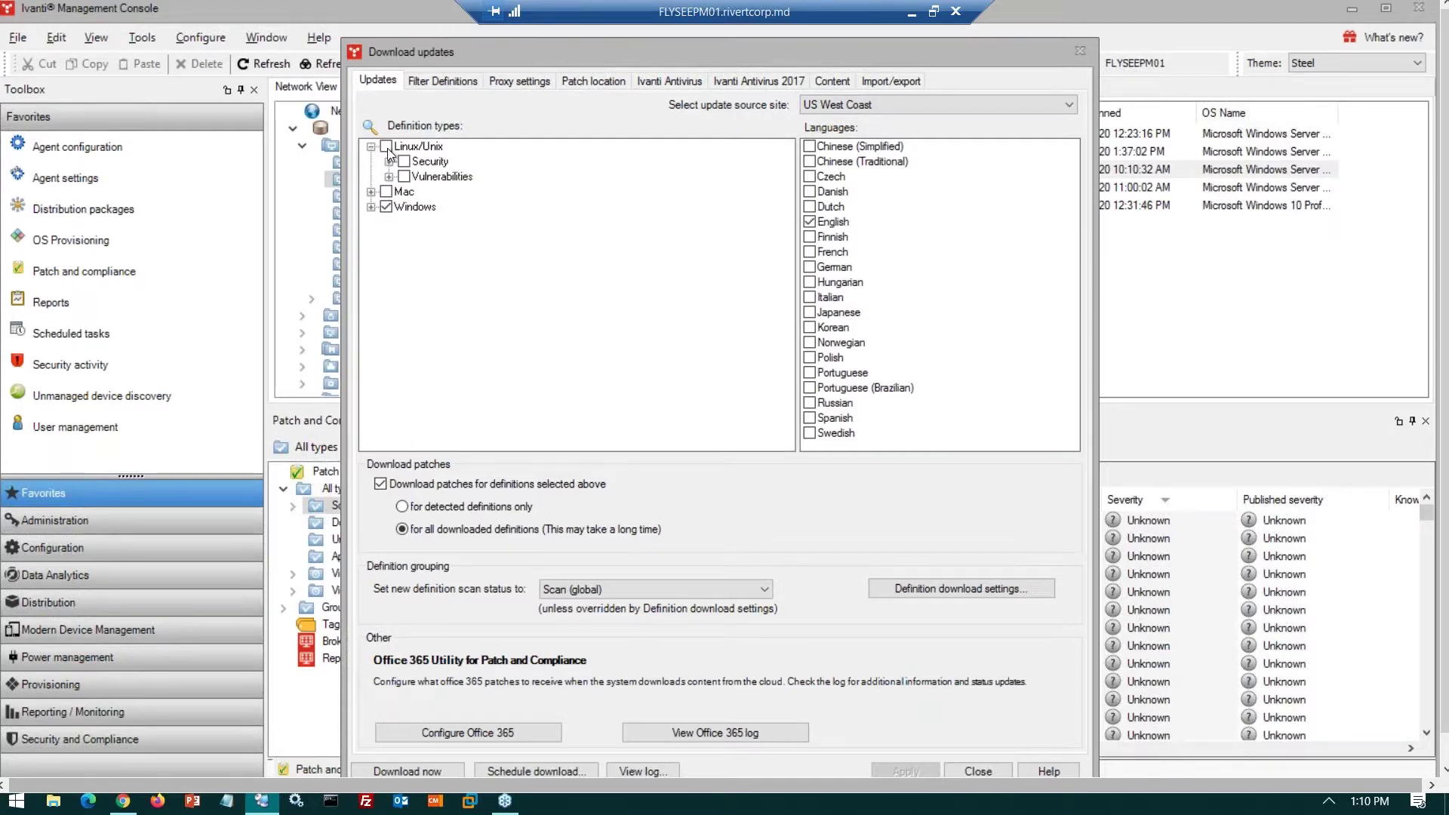
click(386, 146)
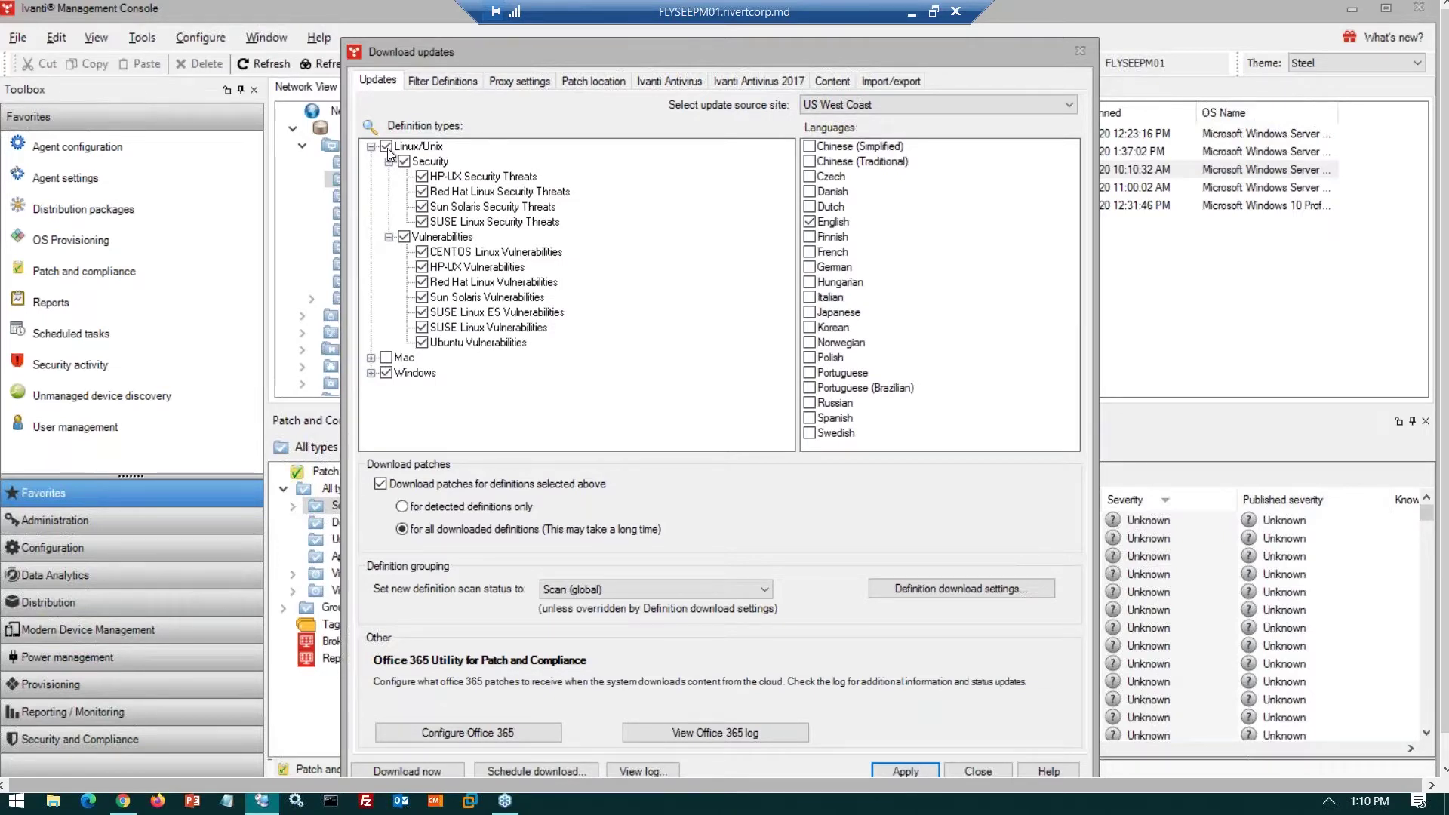
Select all Mac definition types for download and agree to the antivirus software license ownership statement
click(372, 359)
click(385, 356)
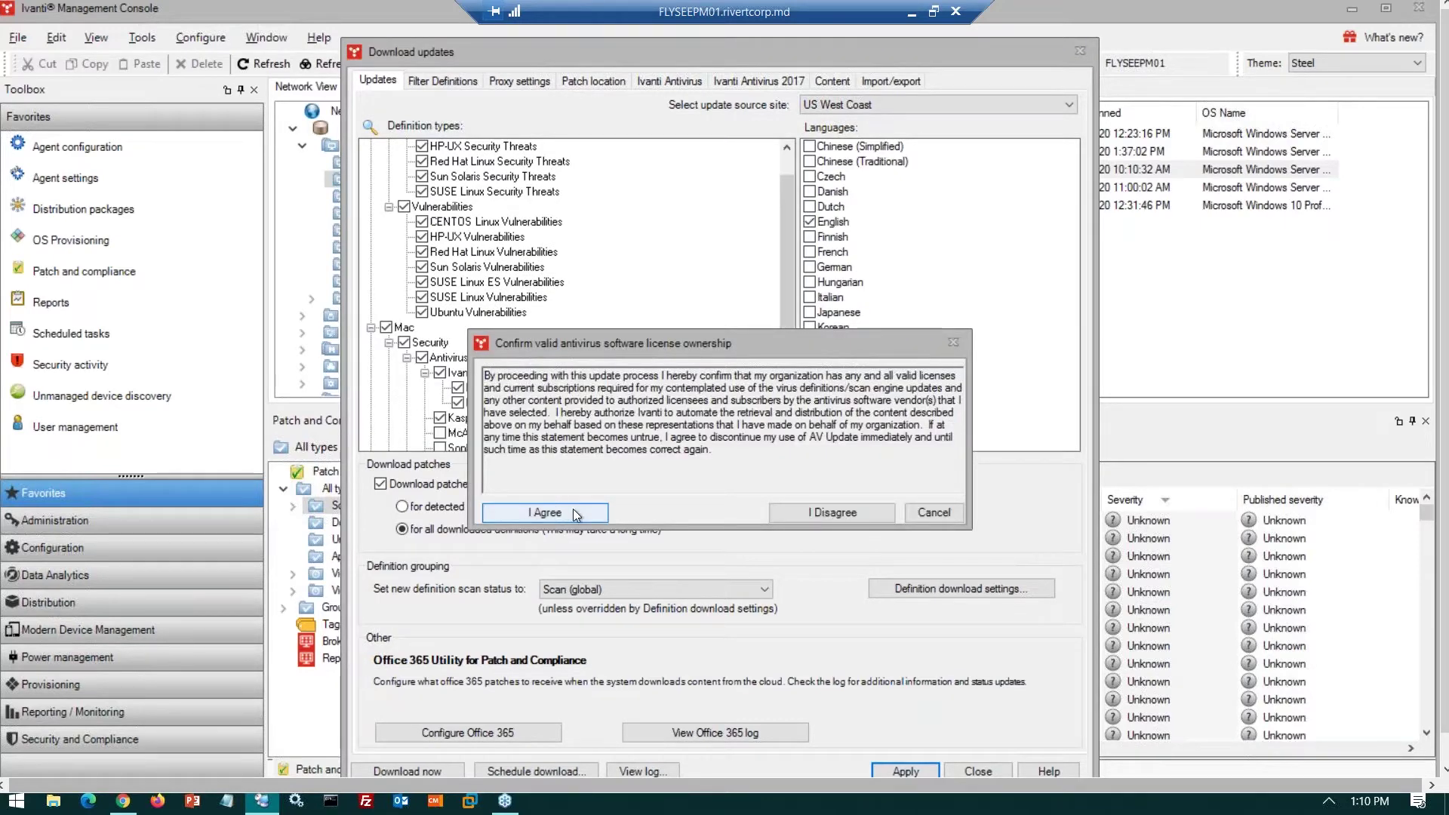
click(573, 511)
scroll(445, 369, down, 2)
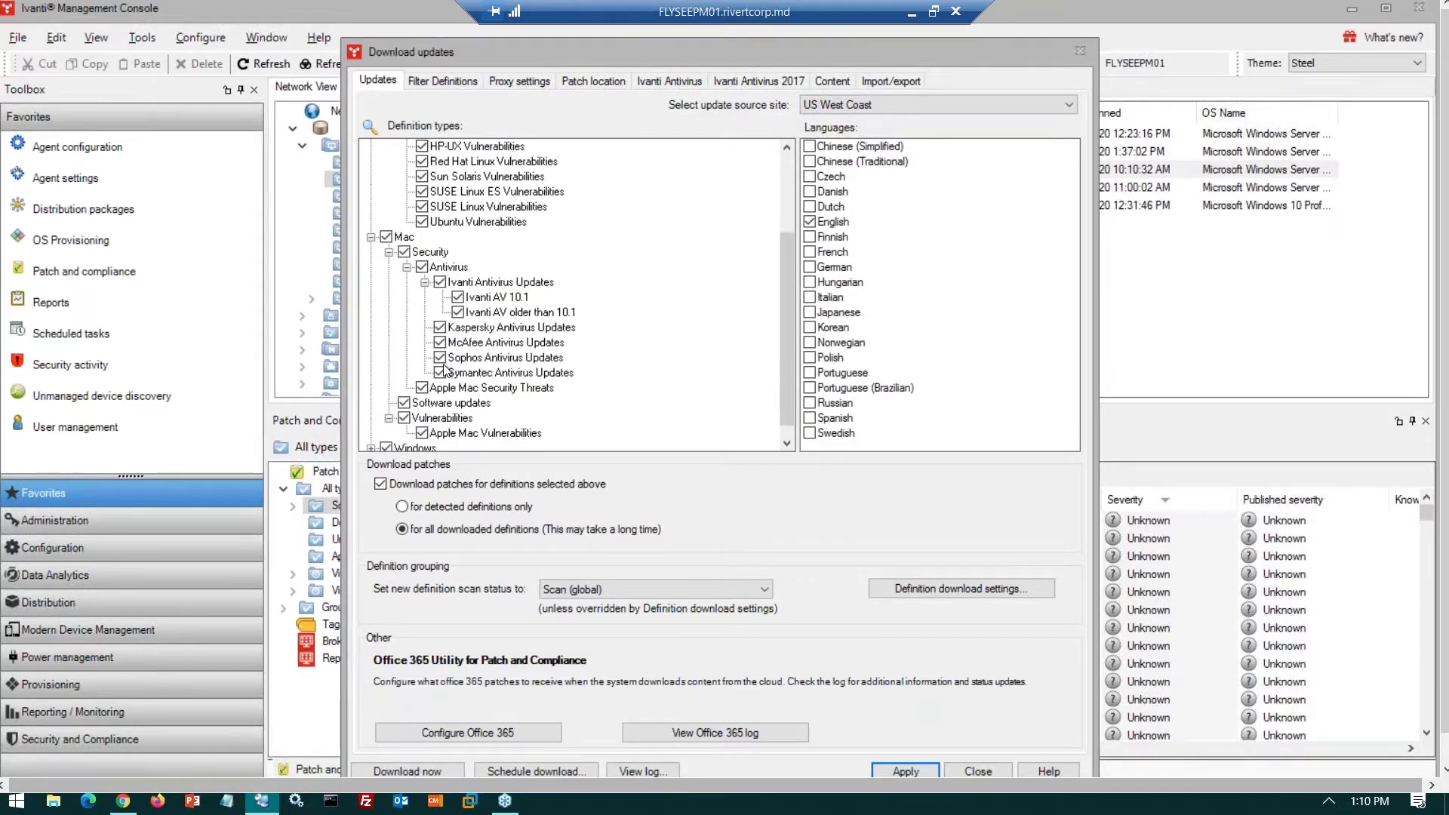
scroll(445, 370, down, 1)
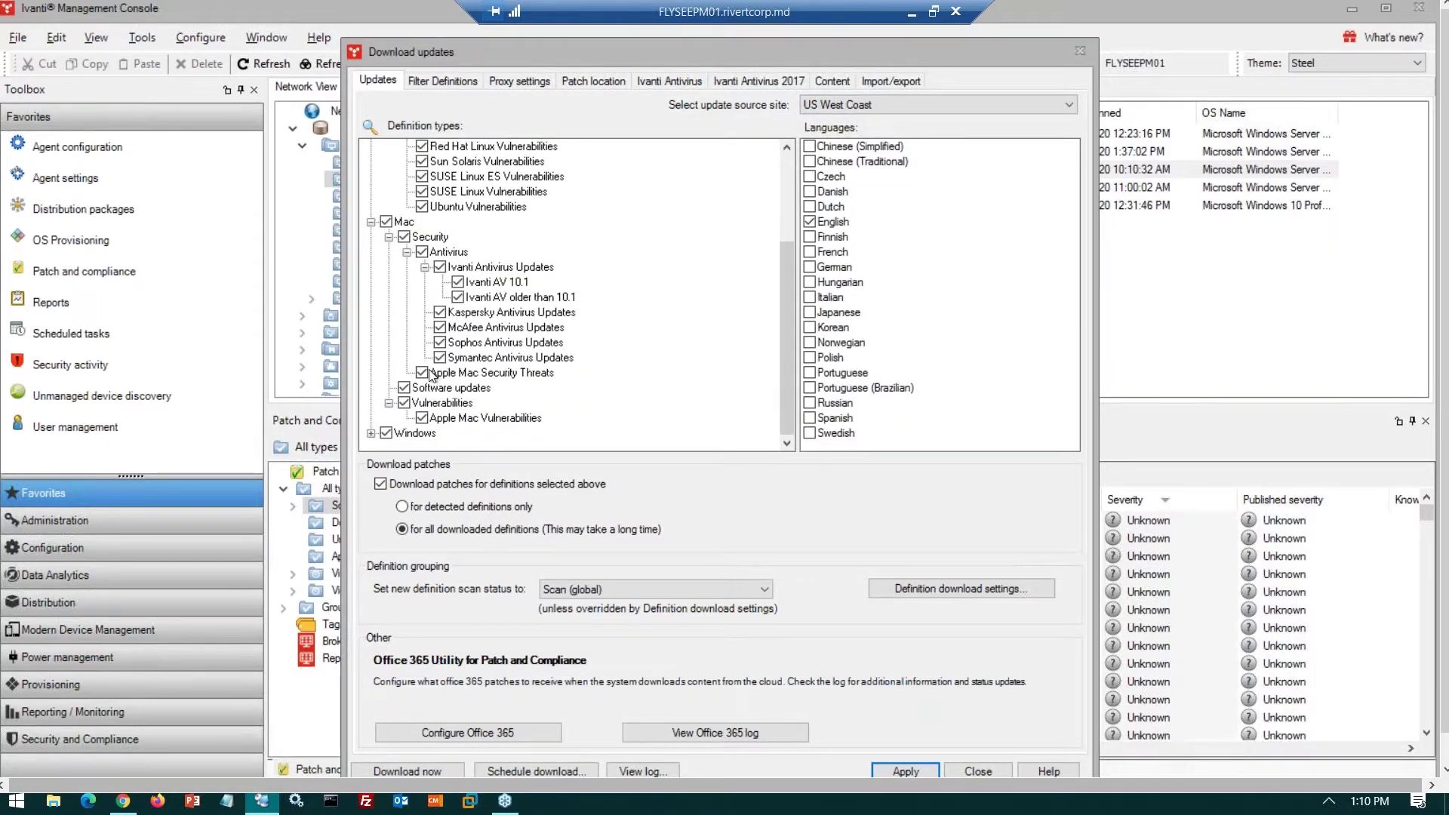
Expand the Windows HII driver definitions to the HP desktops and select Compaq 8200 Elite Microtower PC
click(370, 433)
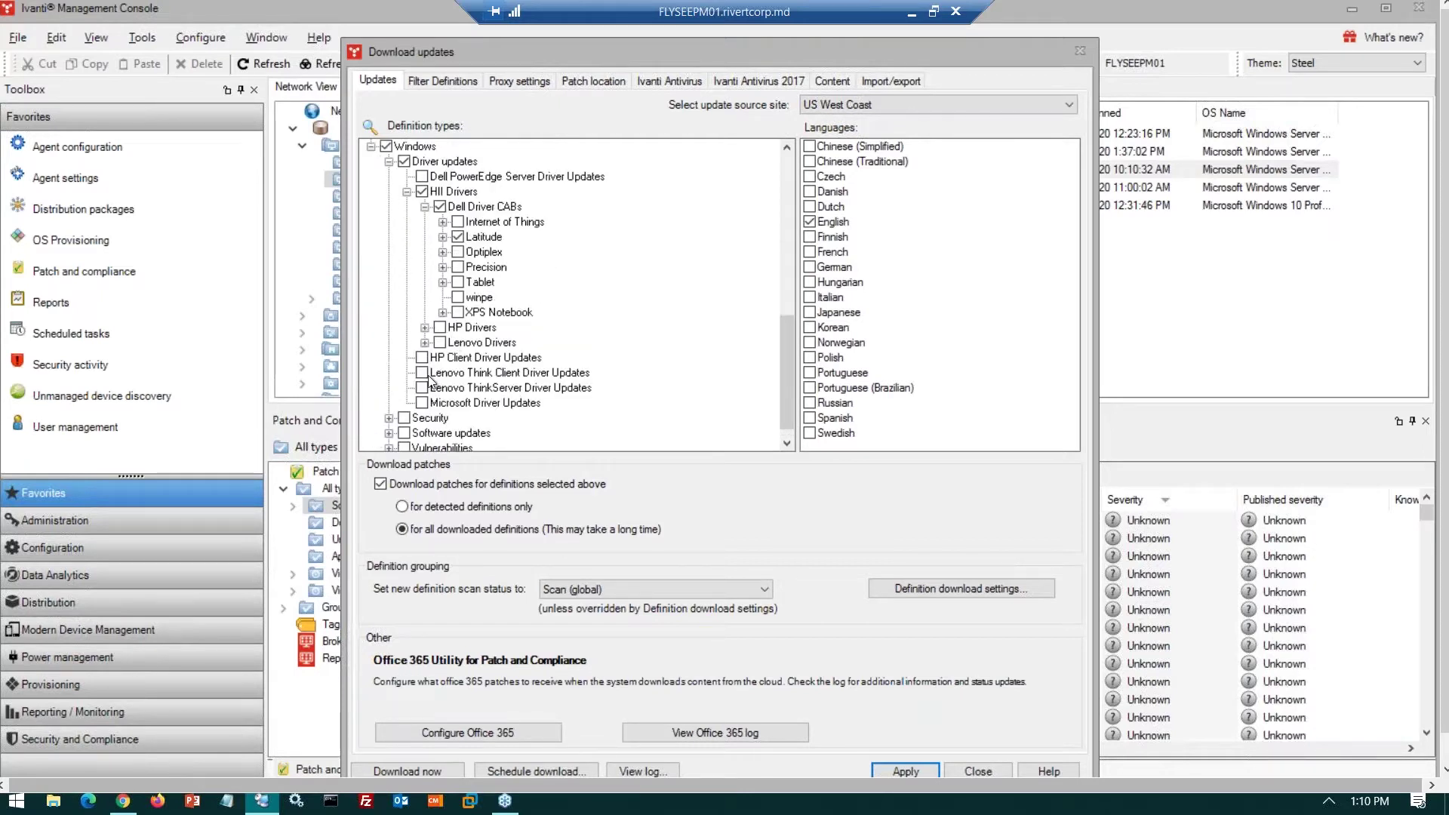
click(426, 328)
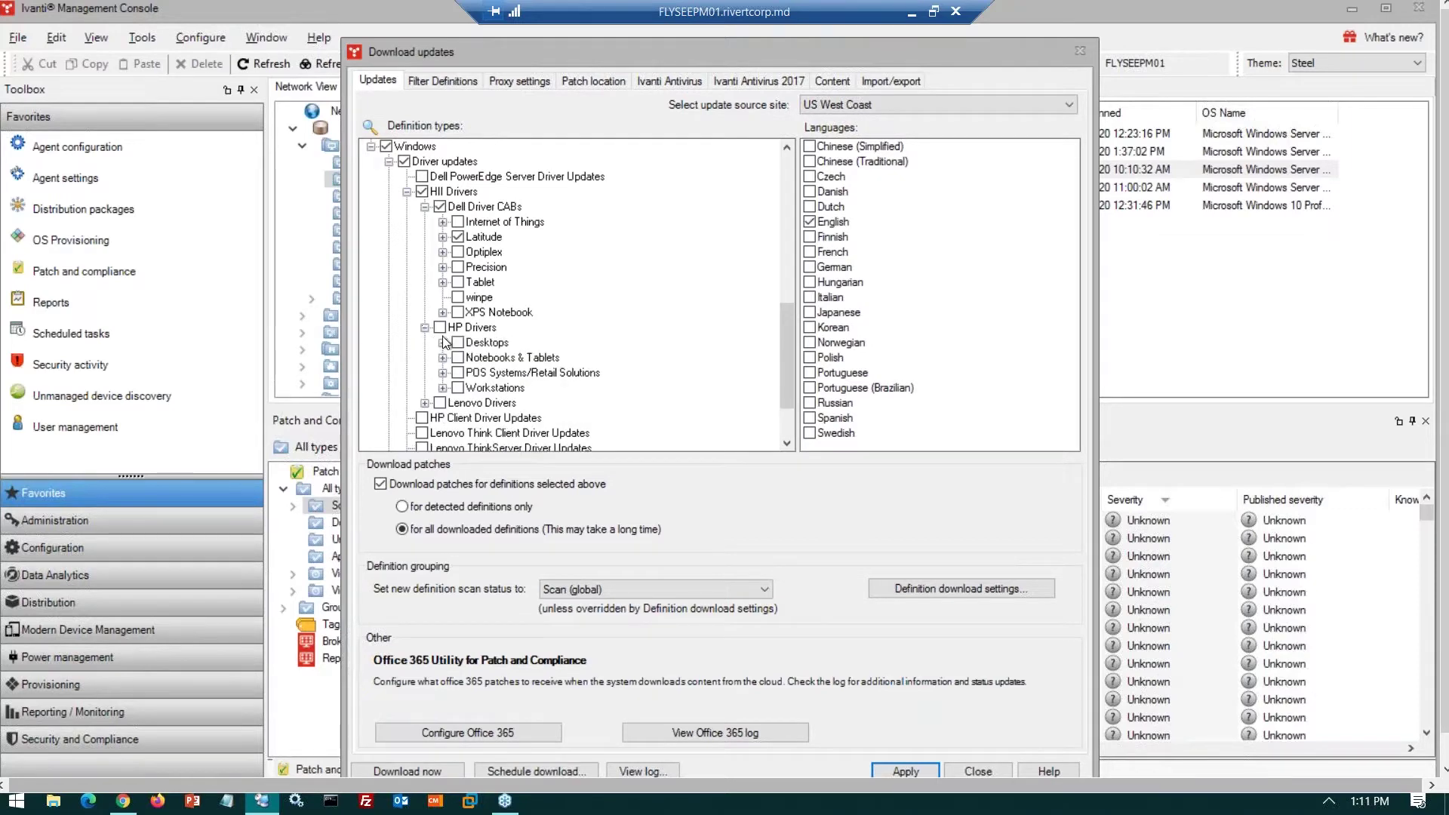
click(445, 343)
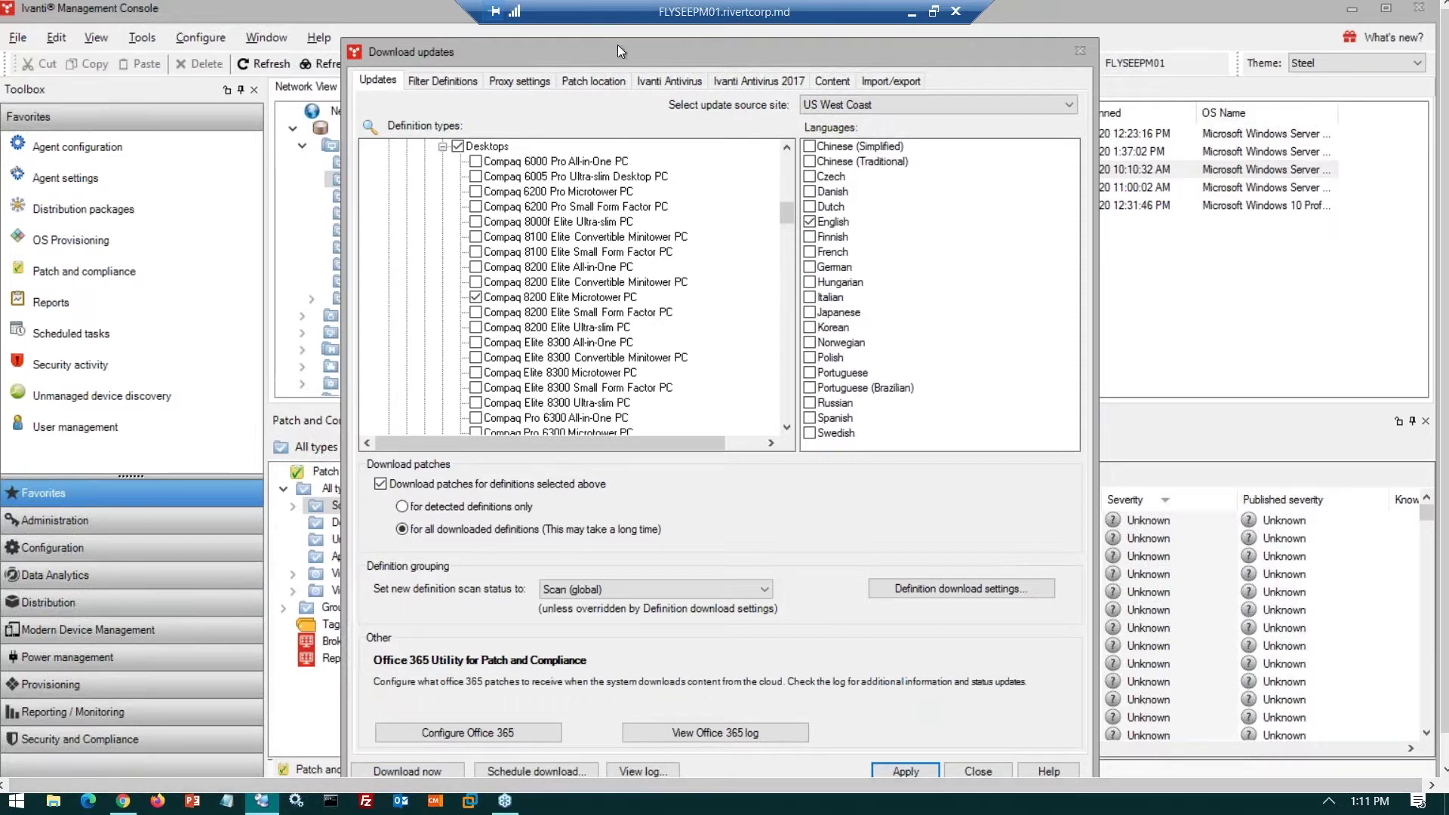
Close the patch download settings without saving the changes
drag(630, 50, 653, 6)
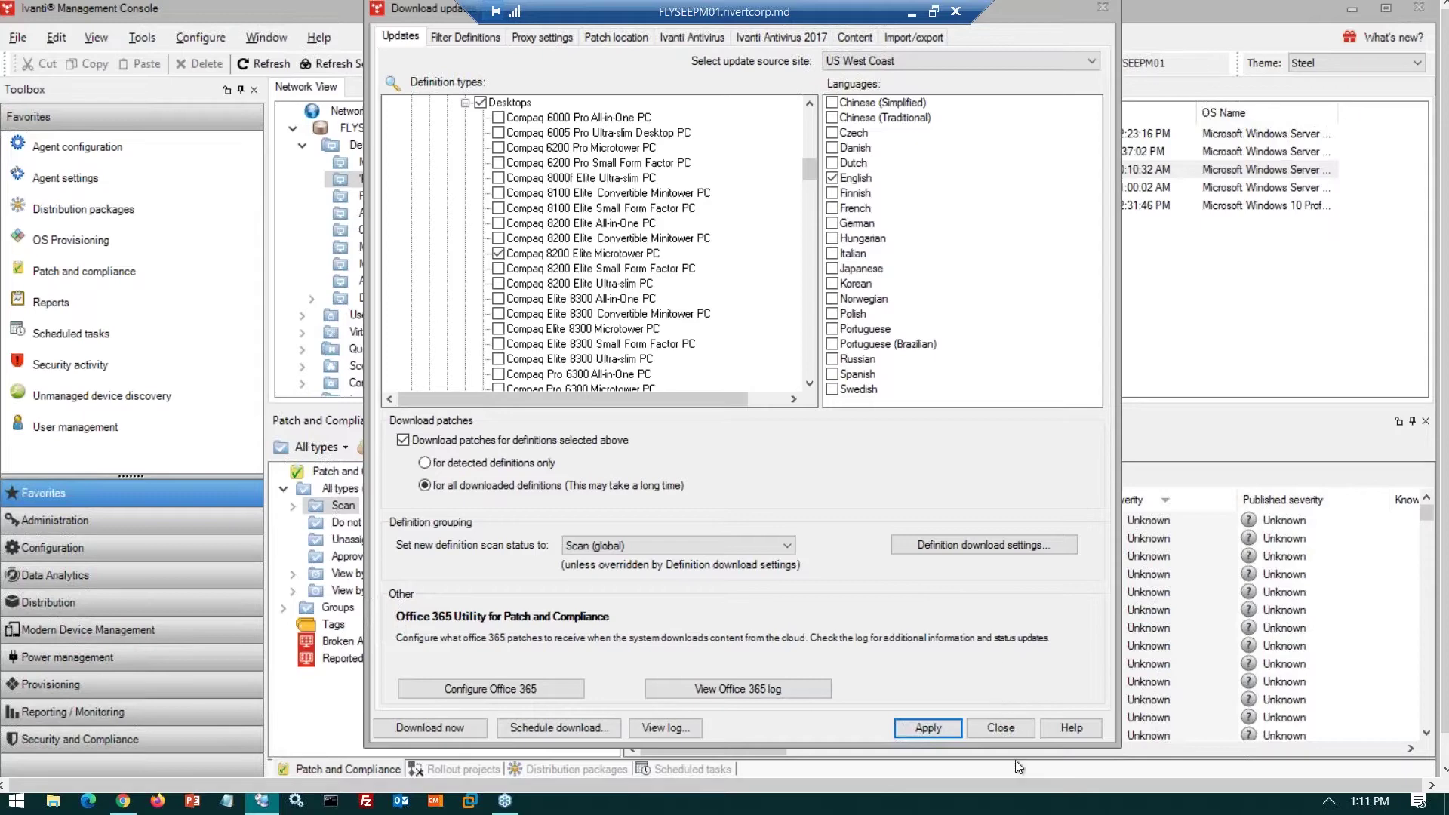
click(1015, 727)
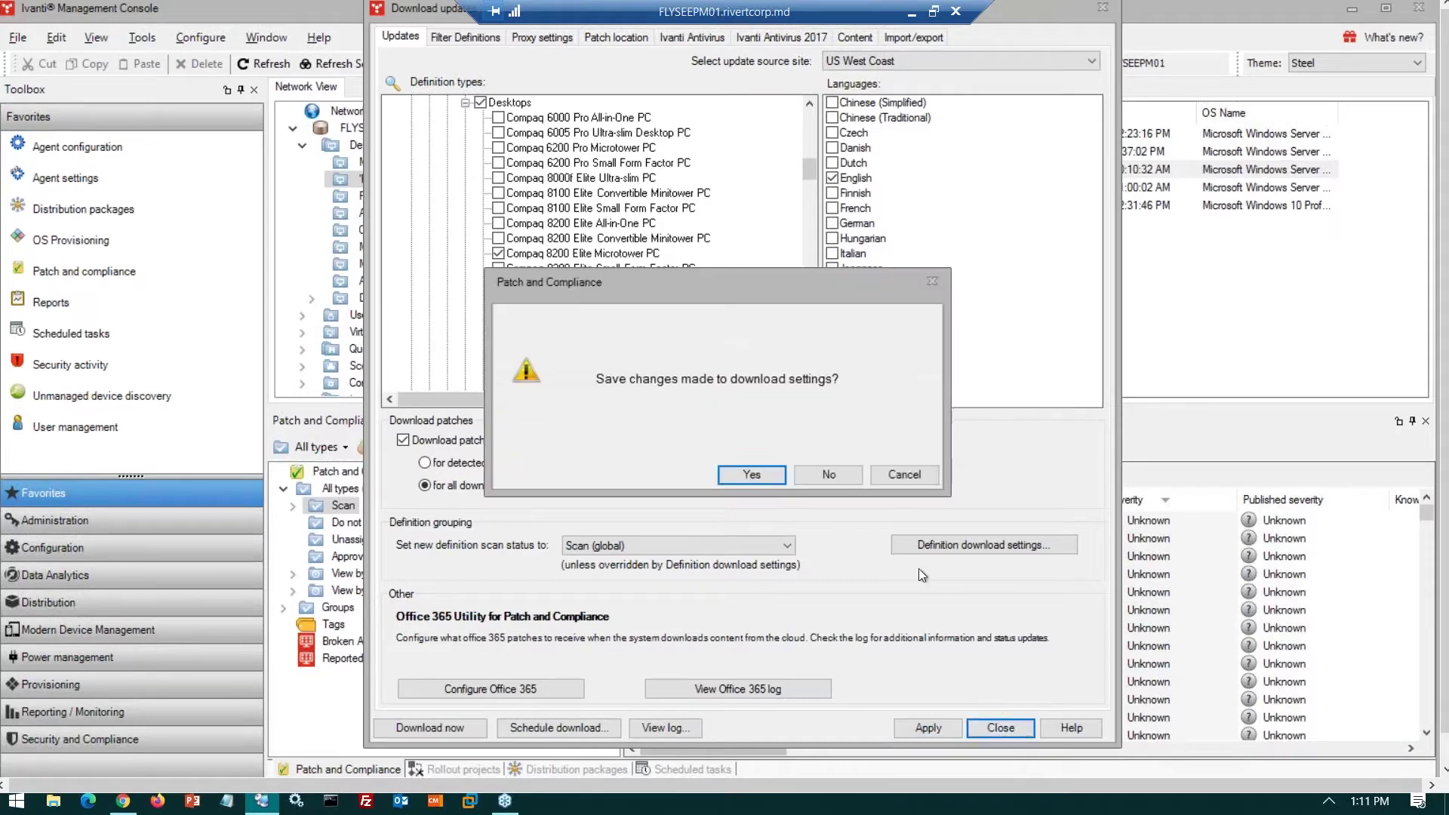
click(829, 480)
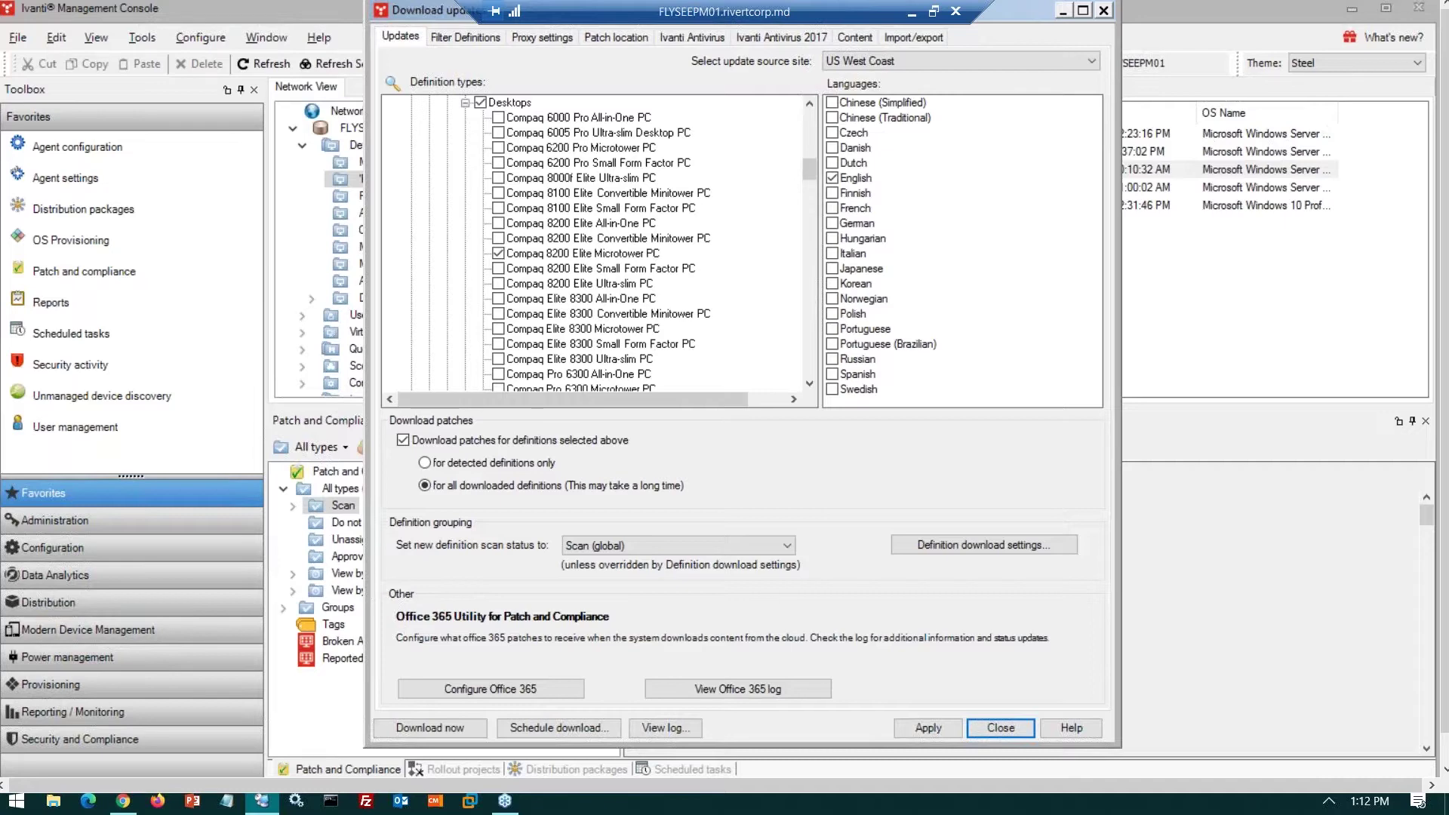
click(1001, 727)
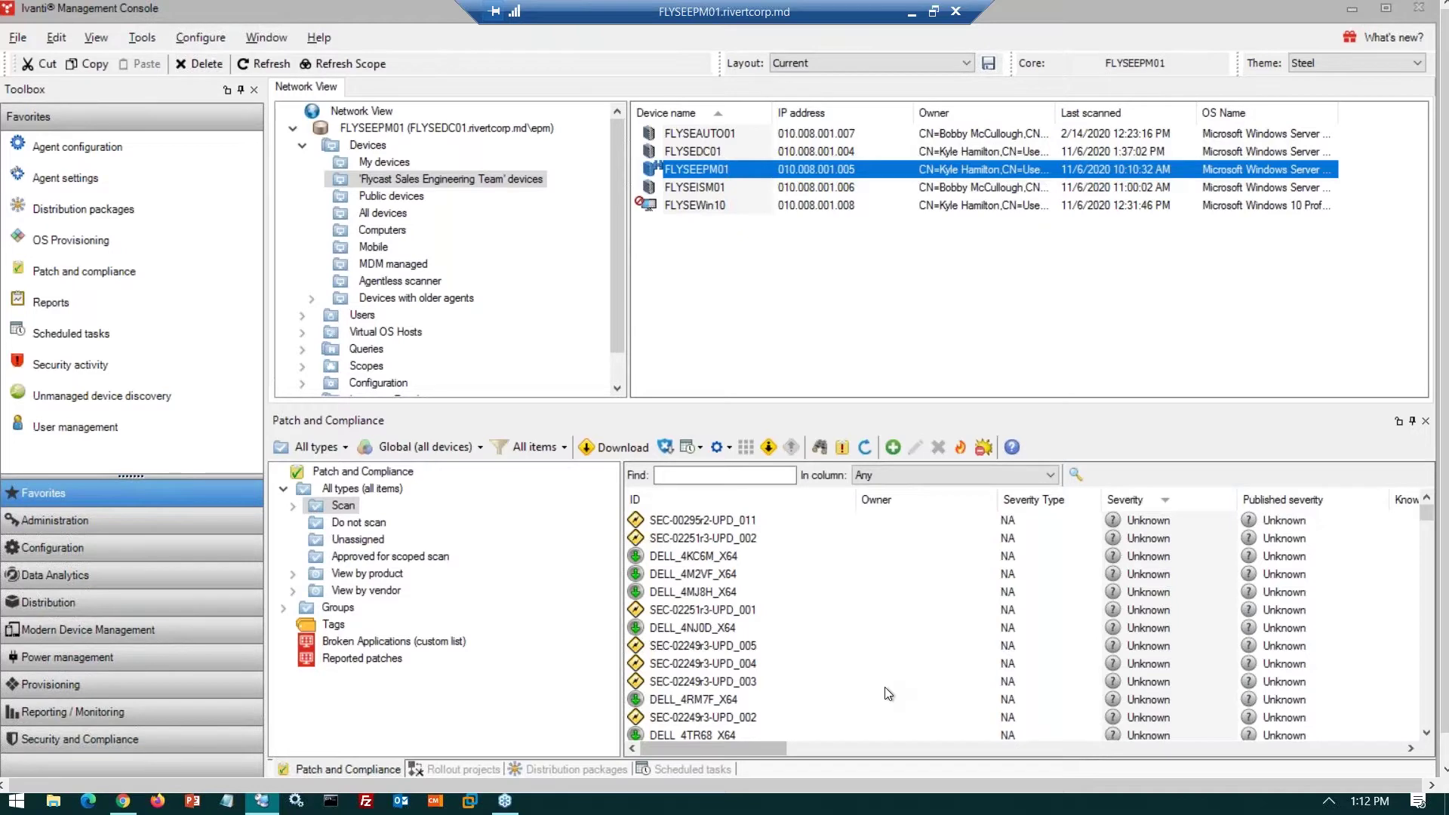
Open the properties of vulnerability SEC-02251r3-UPD_002, review its description and general details, and close them without changes
click(699, 549)
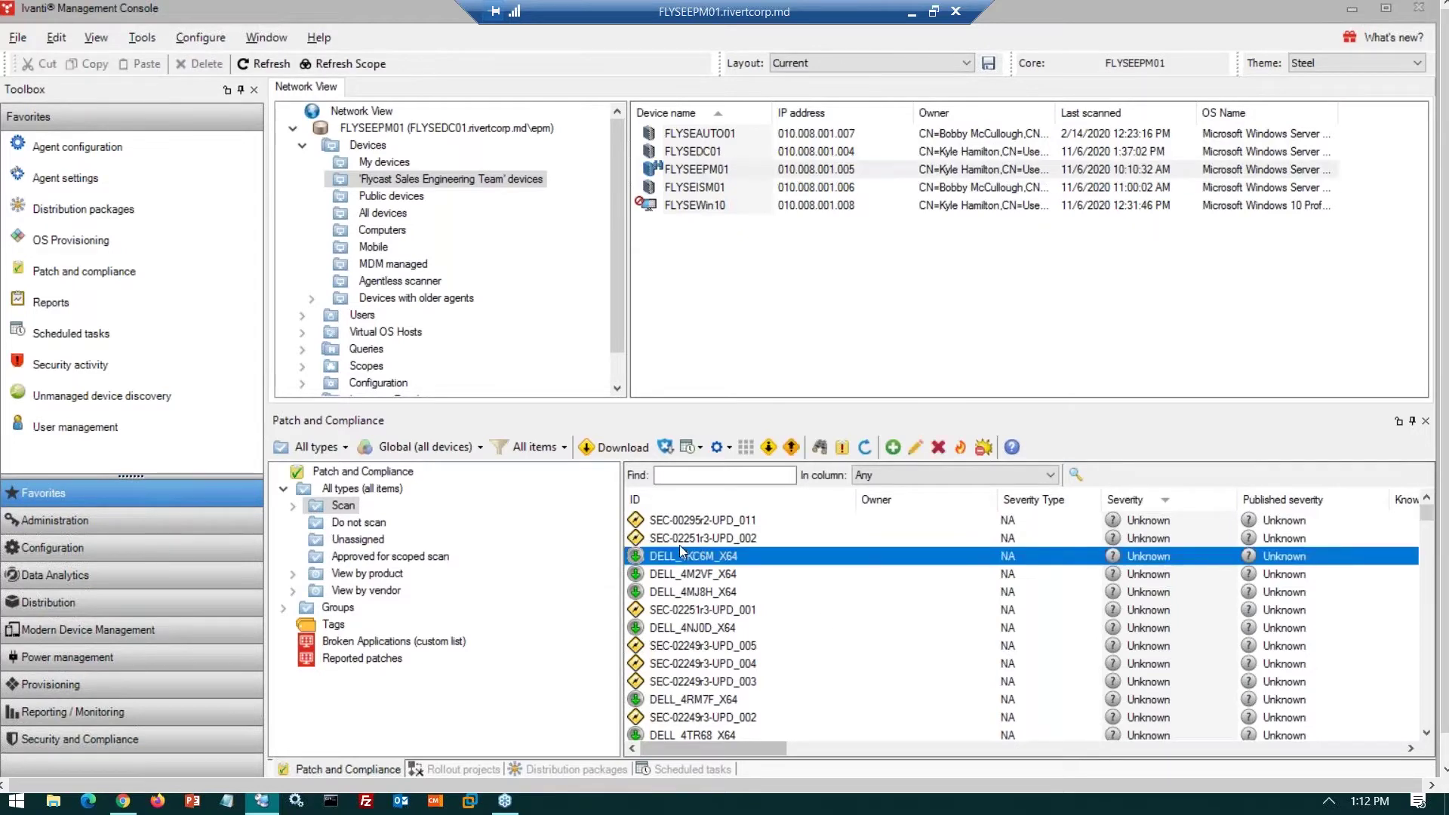
click(679, 537)
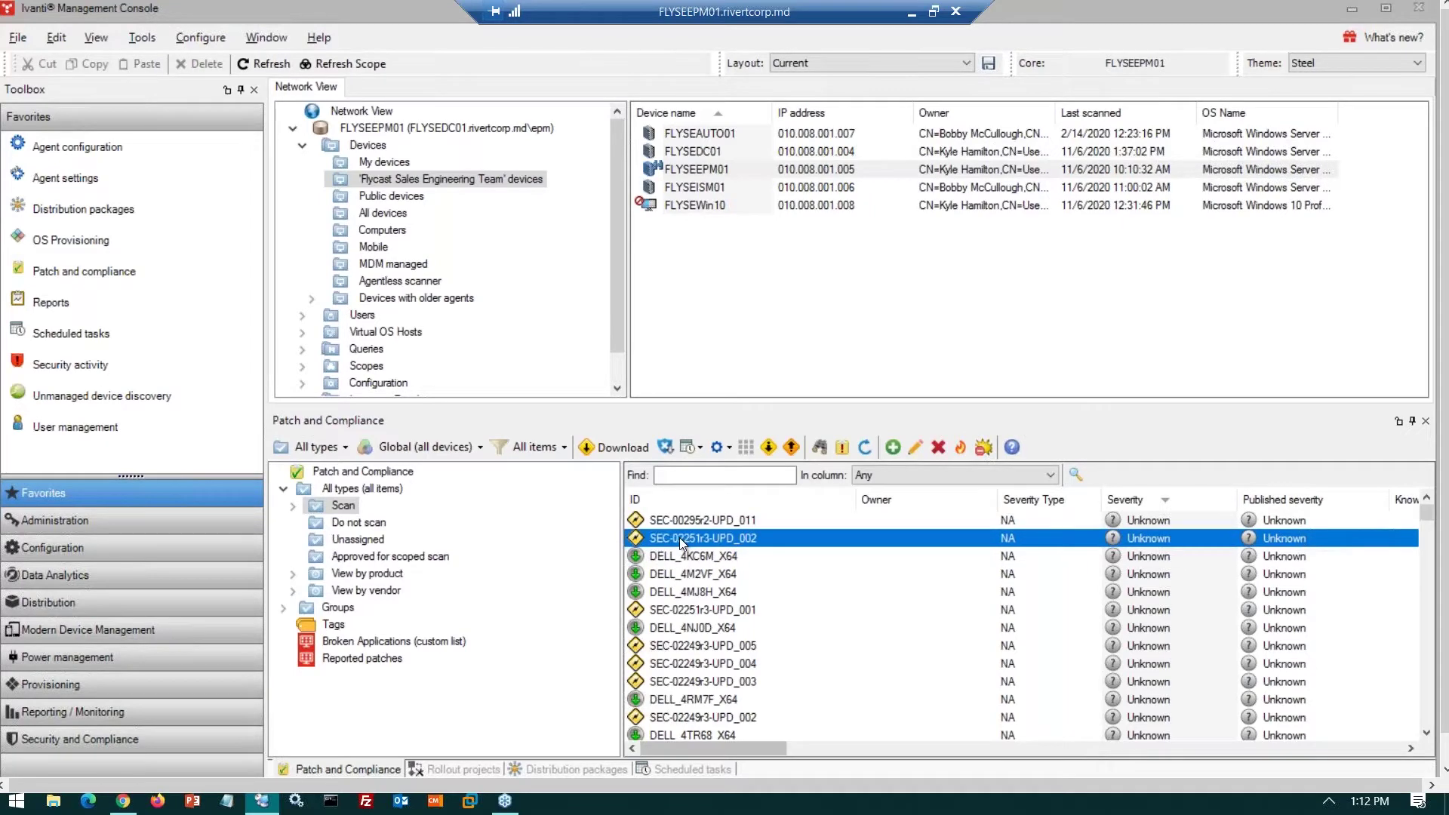
double_click(679, 537)
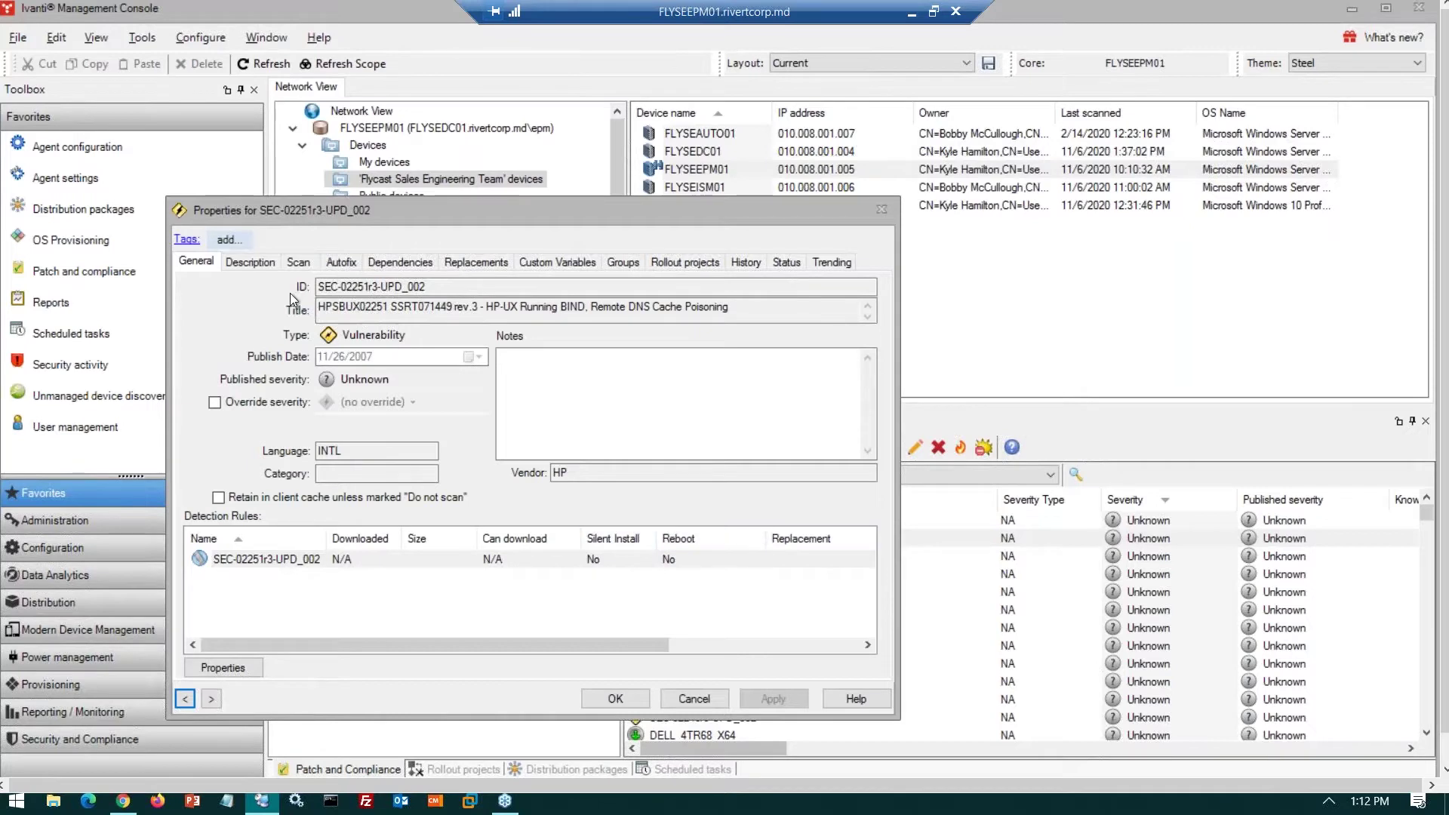
click(255, 259)
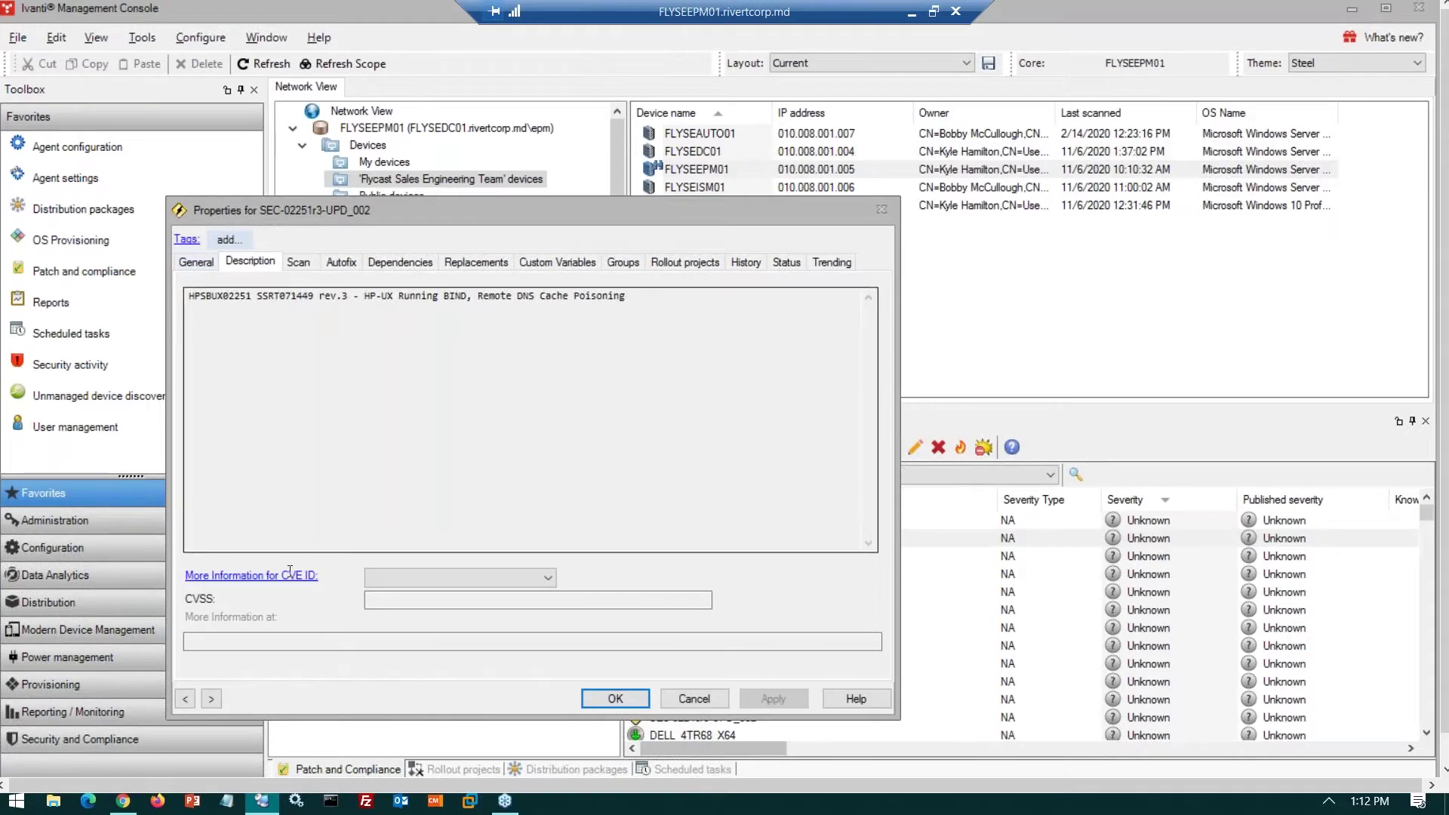
click(190, 264)
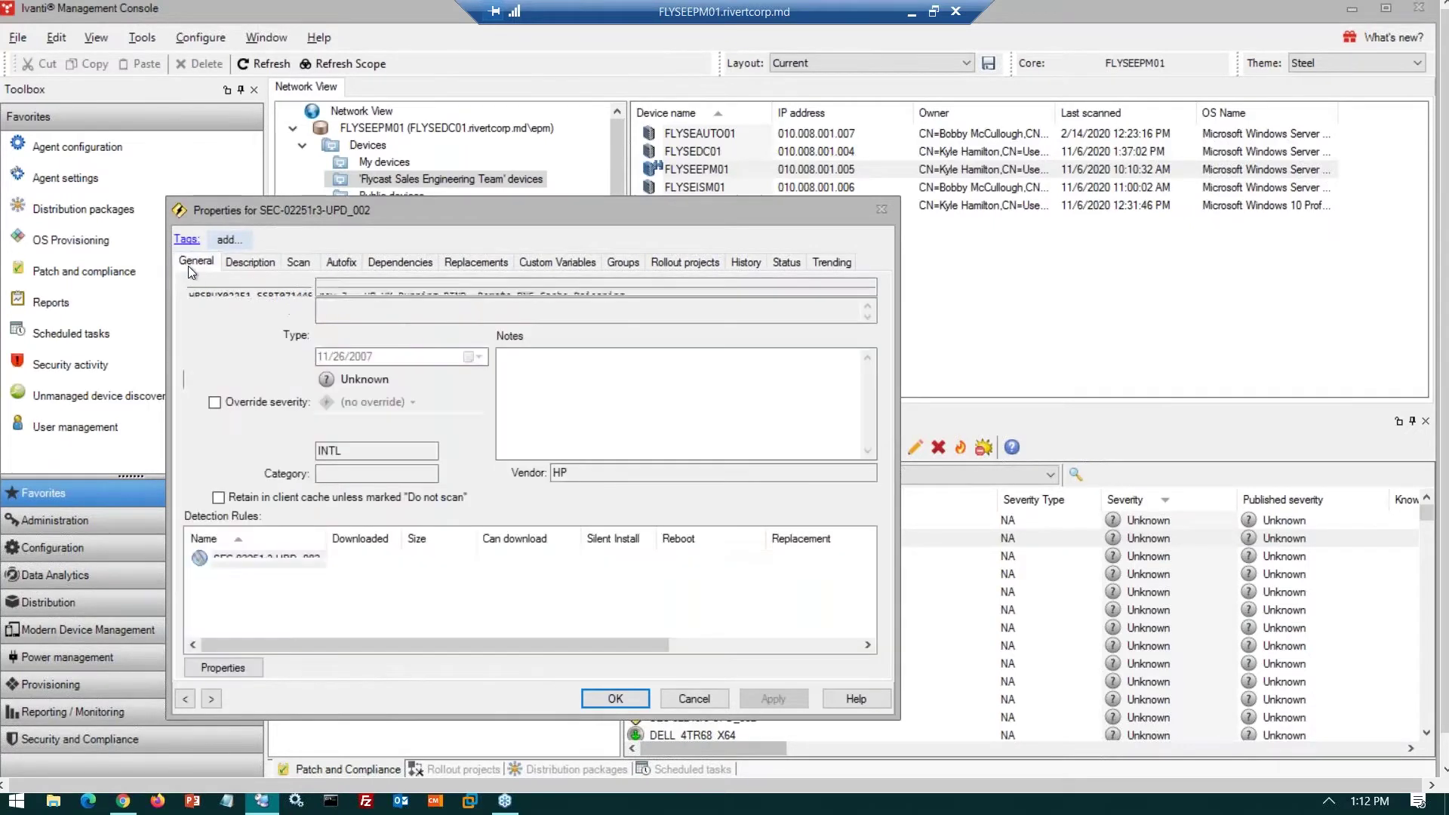
click(700, 699)
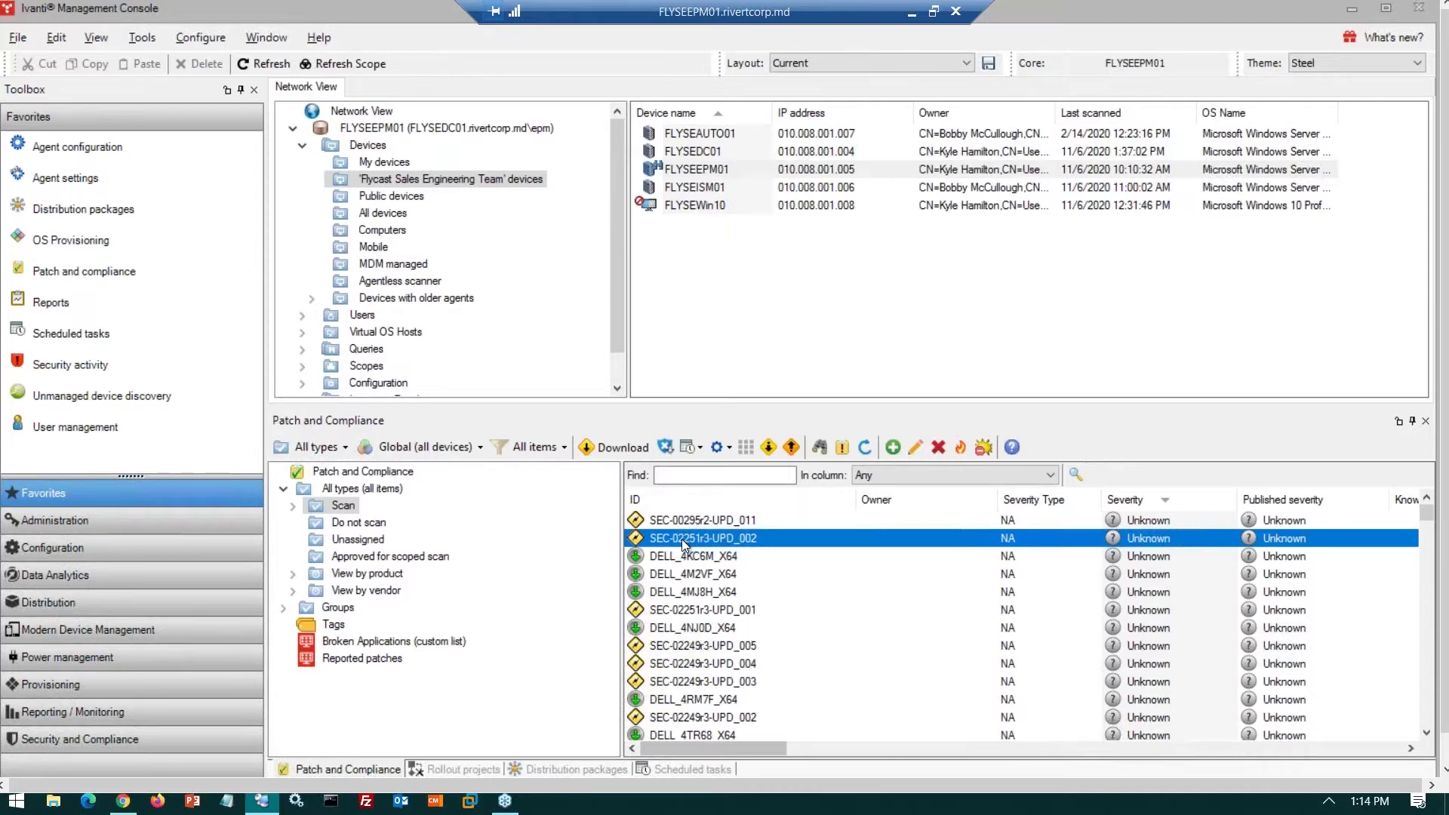
Move SEC-02251r3-UPD_002 to the Do not scan group, and move MSNS18-08-QPNET-4346080_INTL from Do not scan to Scan
drag(404, 540, 403, 540)
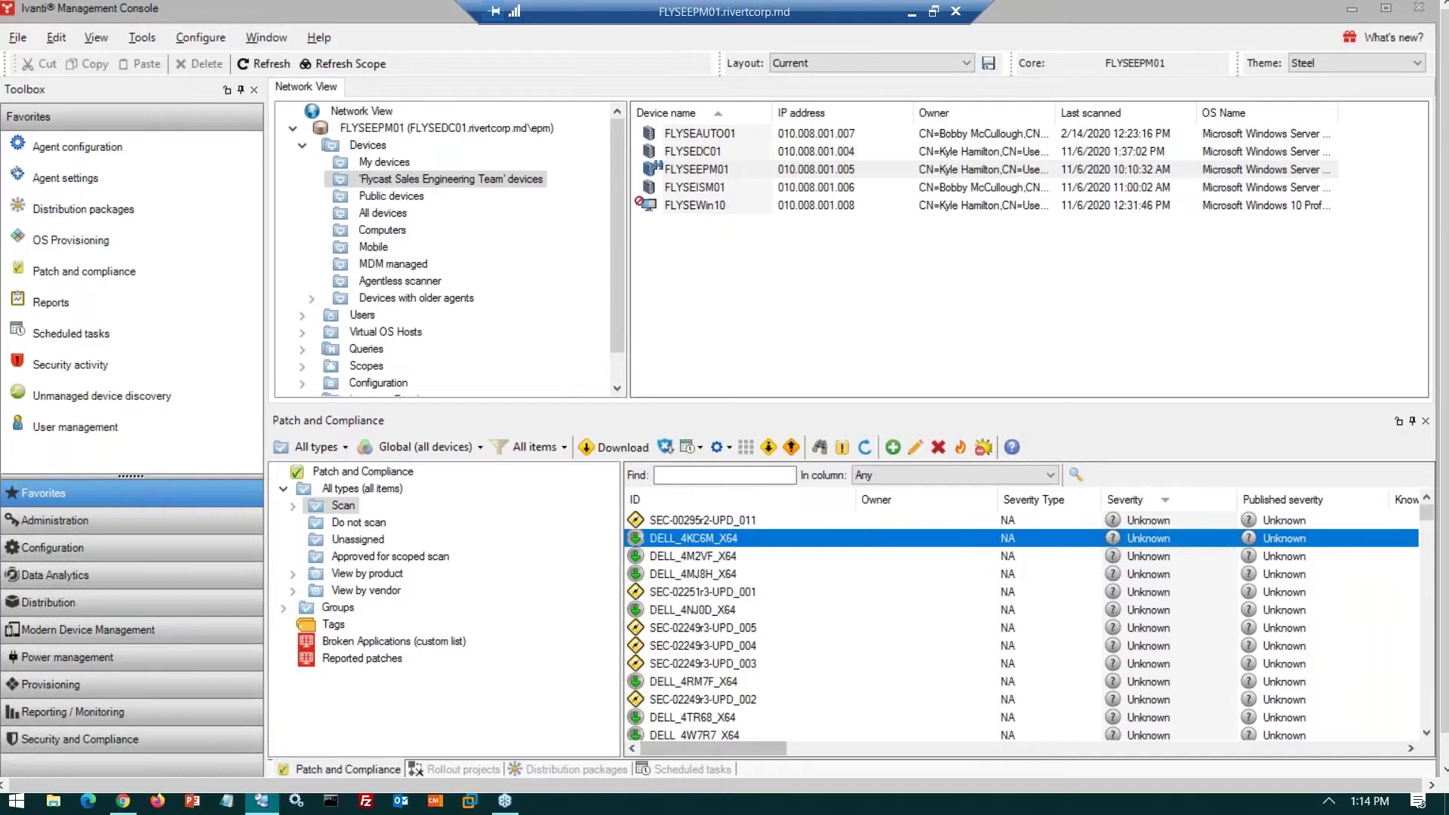
click(359, 522)
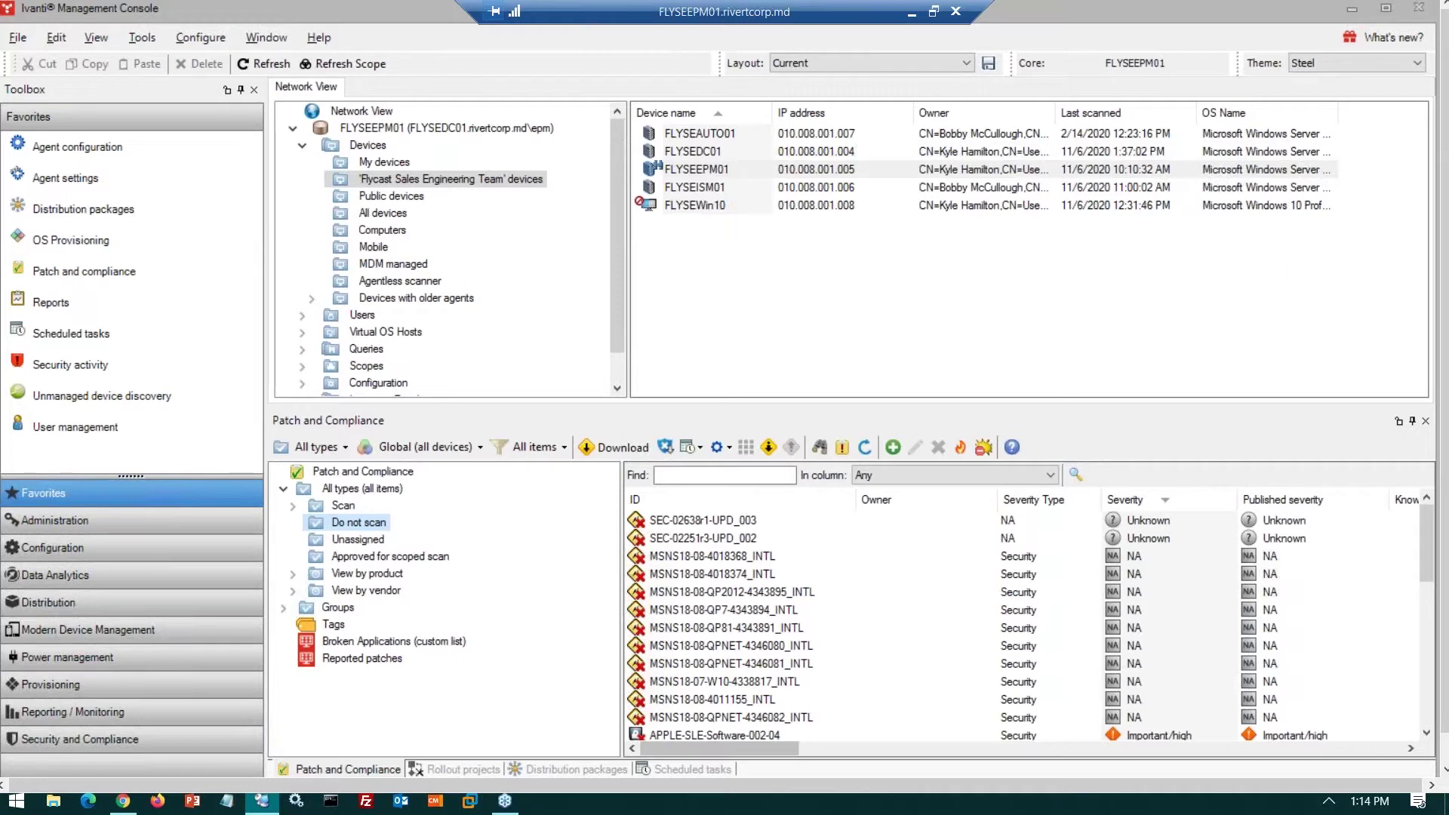
click(768, 644)
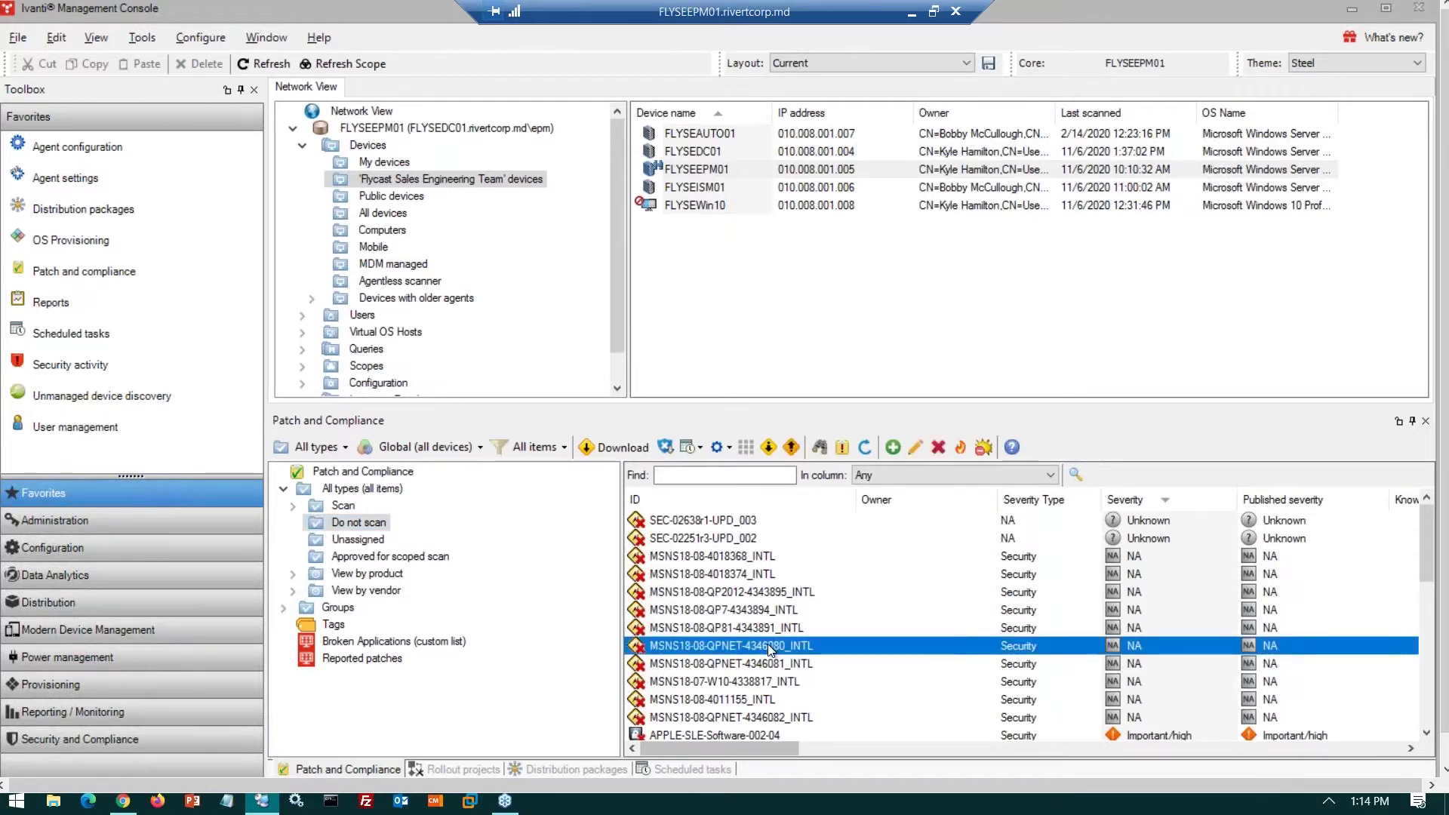
drag(767, 644, 347, 507)
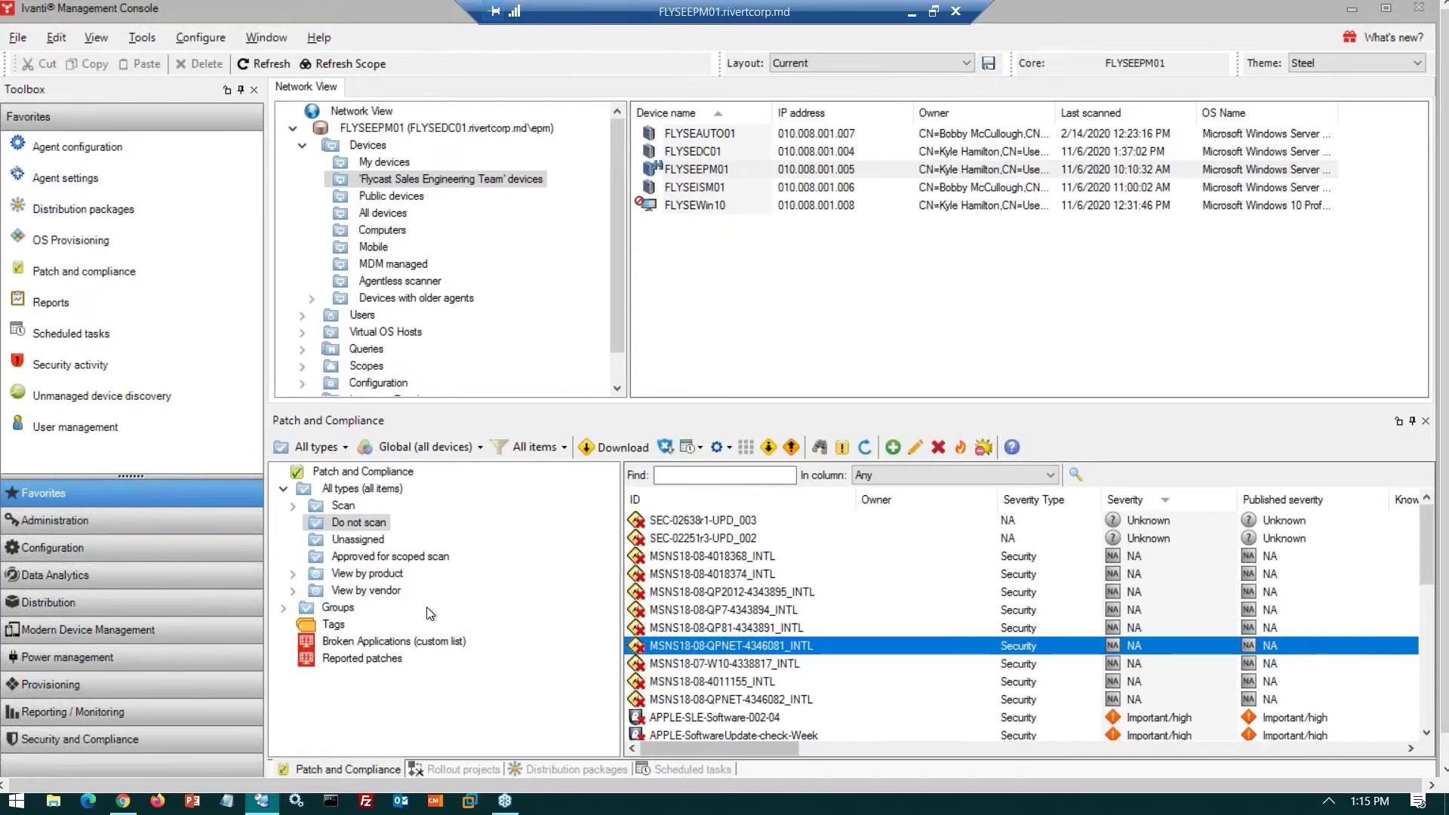
Examine the vendor grouping of the patch definitions and collapse it again
click(294, 590)
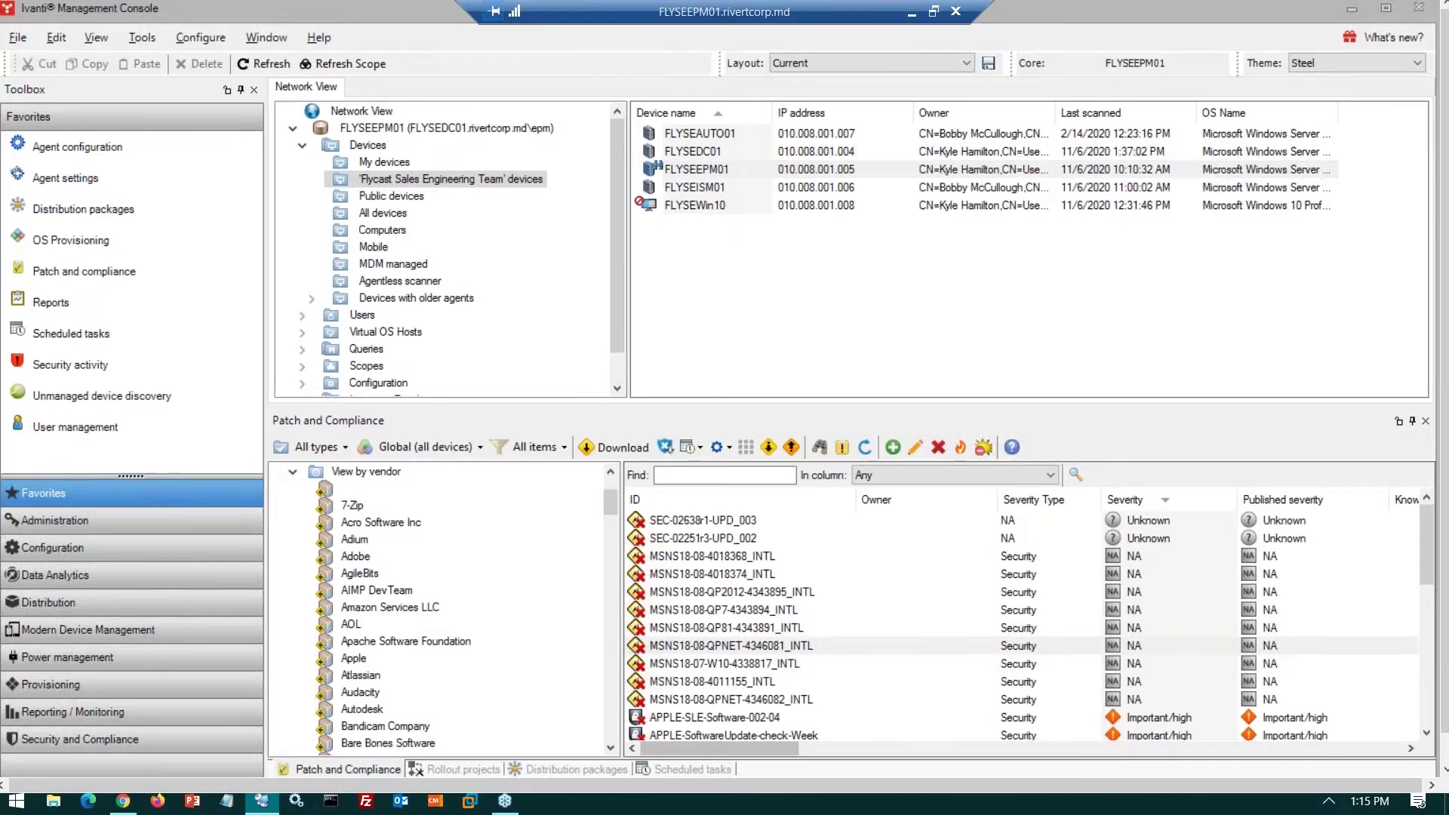
click(291, 472)
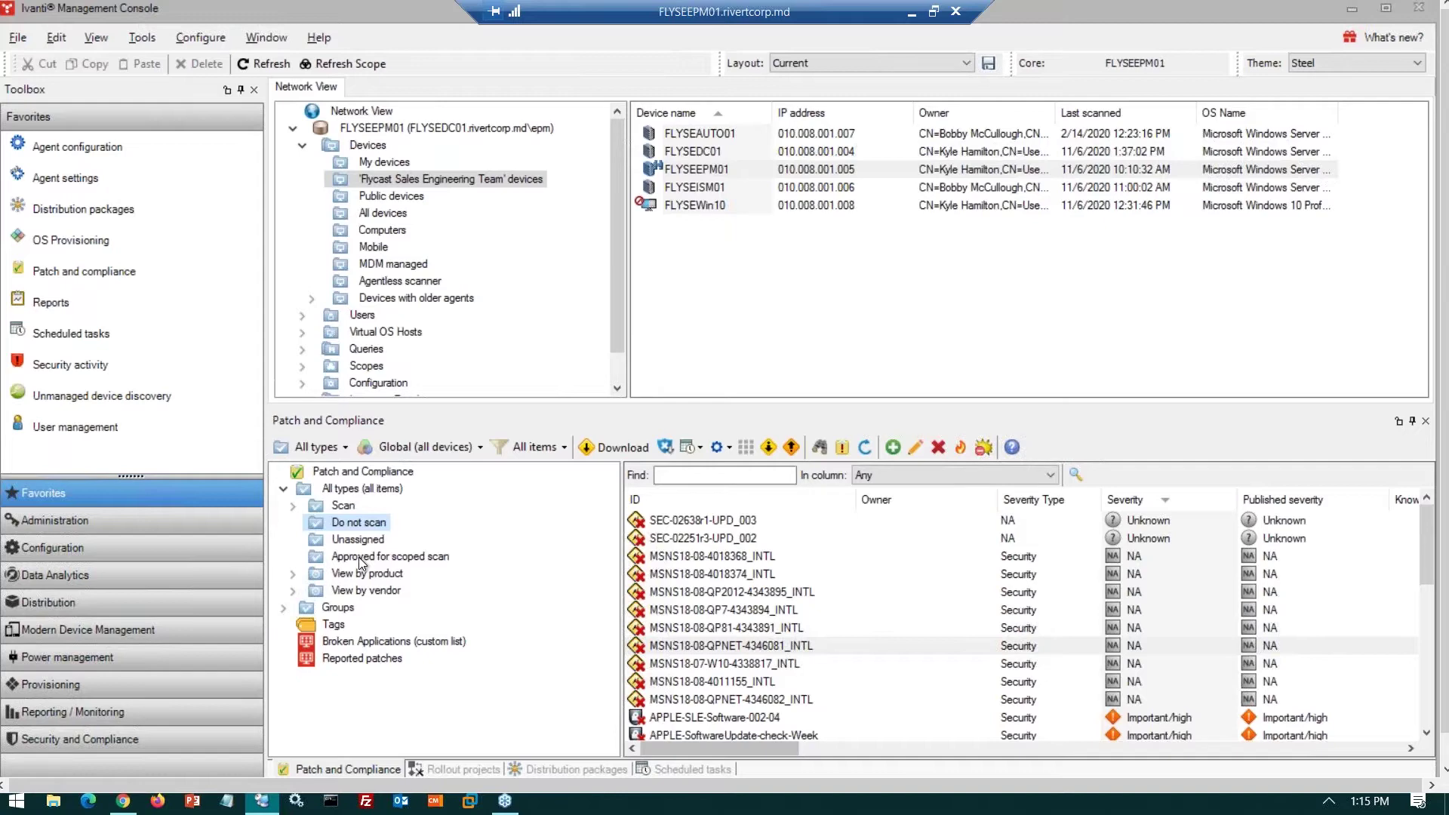
List all devices in the network view, and expand the scopes to resolve HP Machines
click(382, 217)
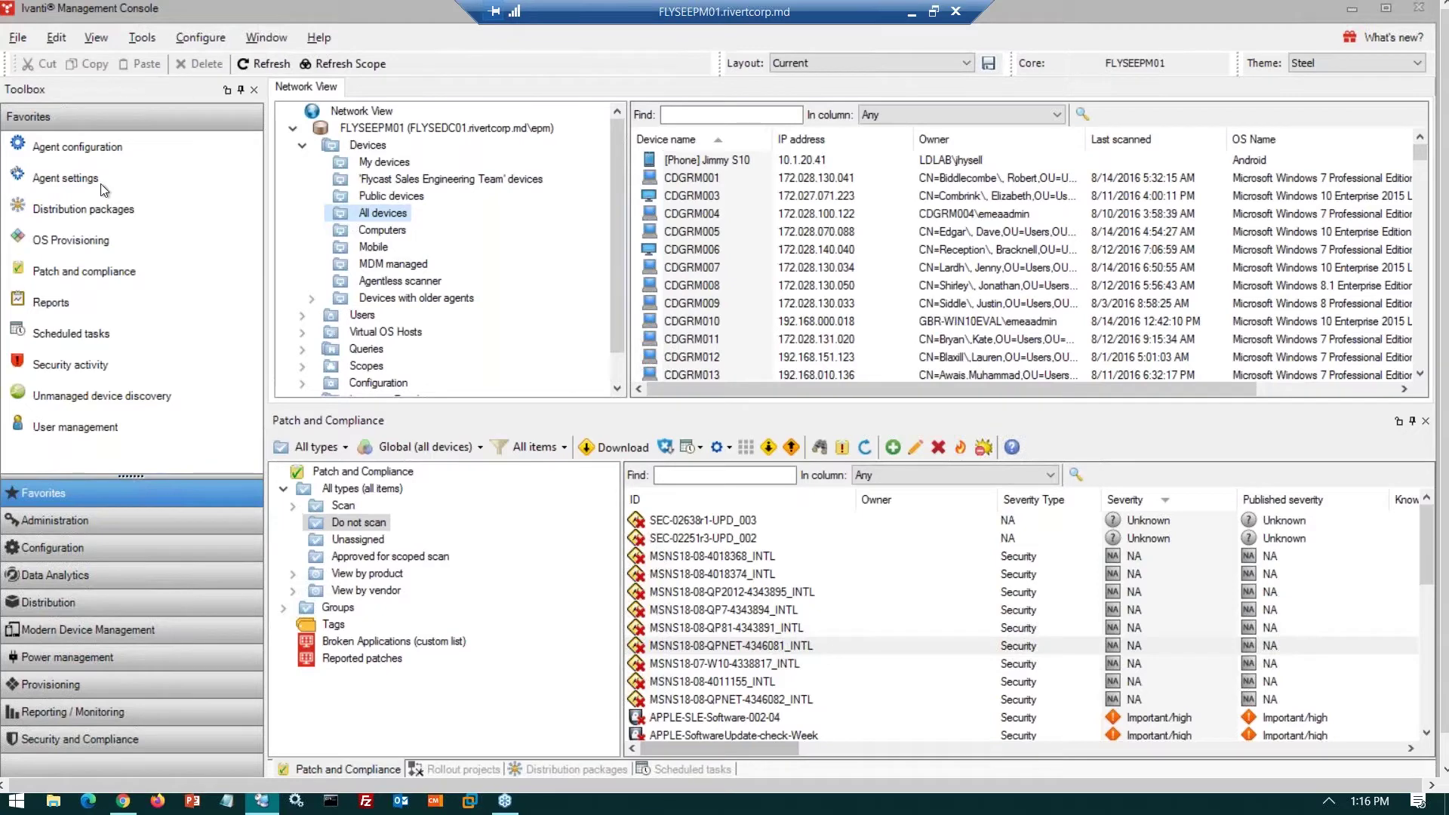
click(302, 366)
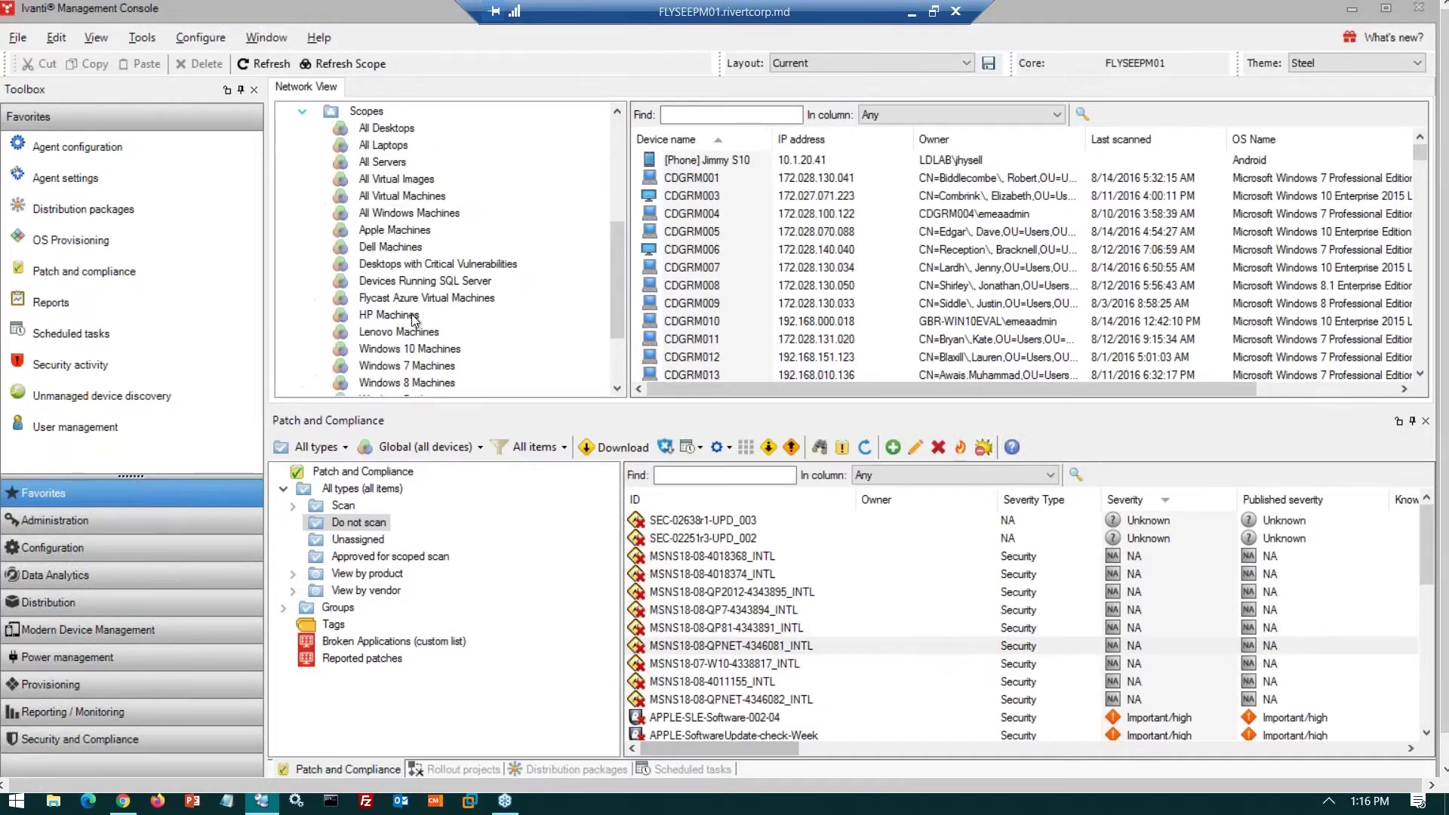
drag(616, 216, 623, 273)
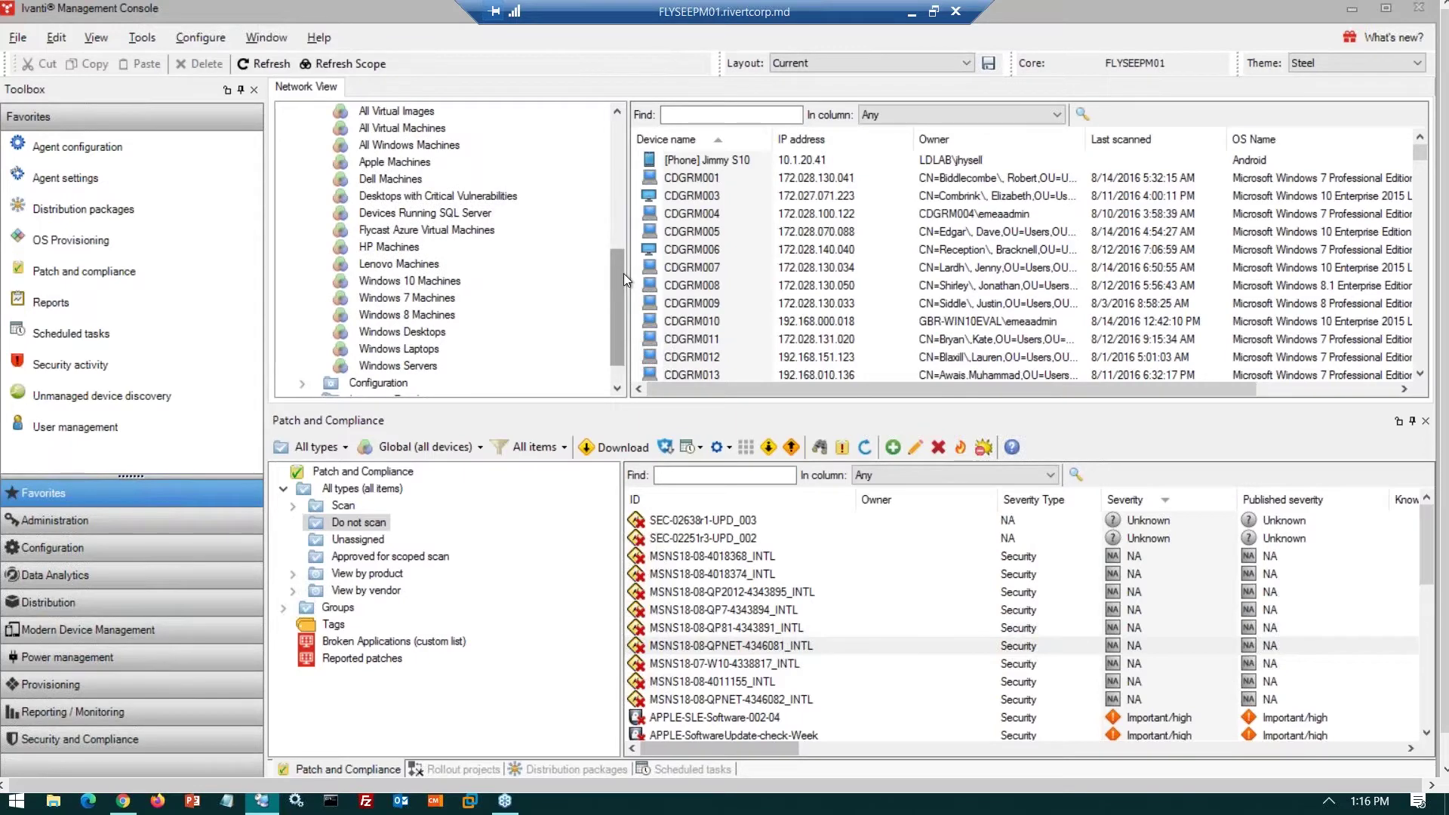
click(400, 248)
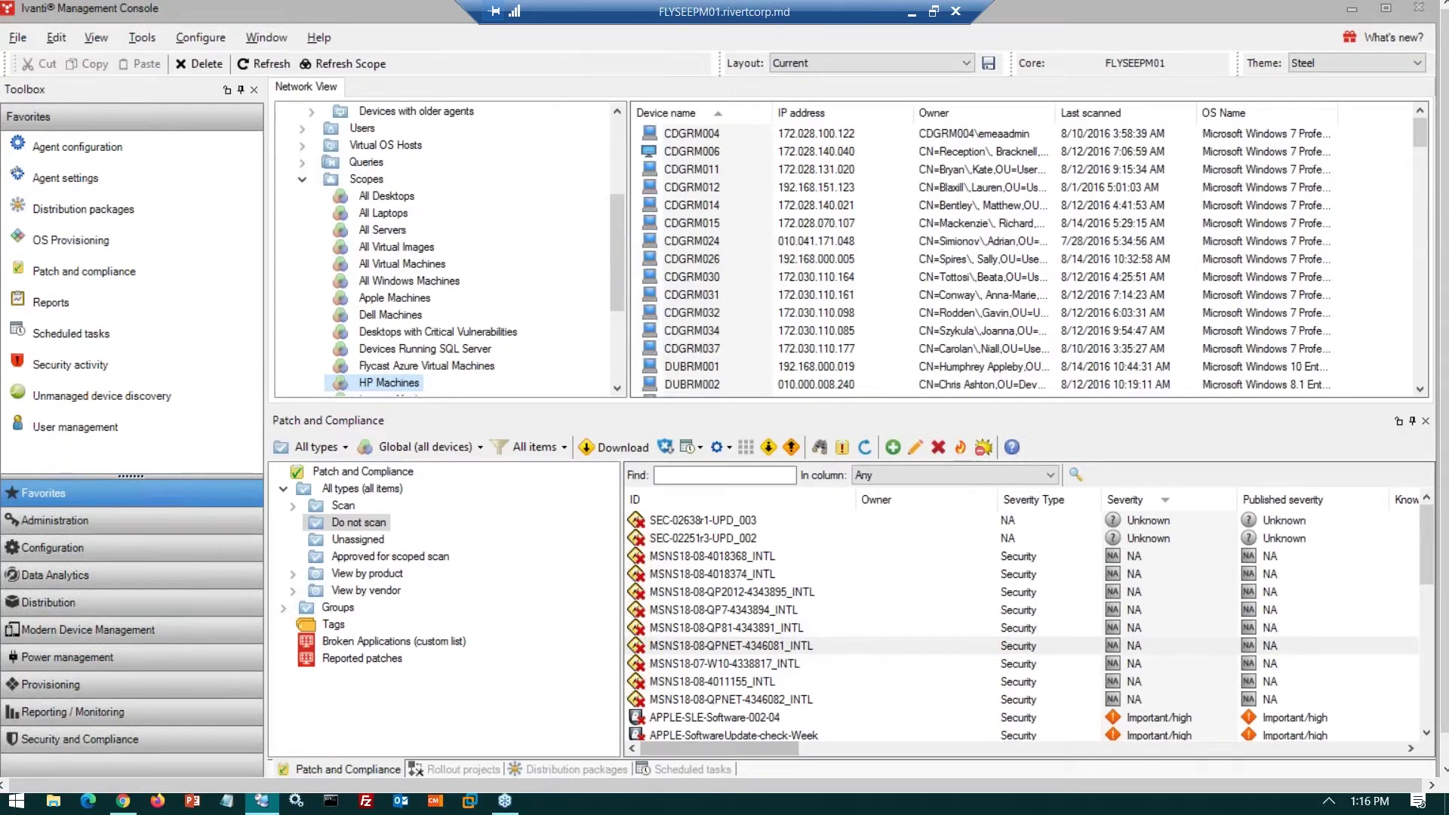
Resolve the Apple Machines and All Laptops scopes to view their devices
click(382, 296)
double_click(394, 297)
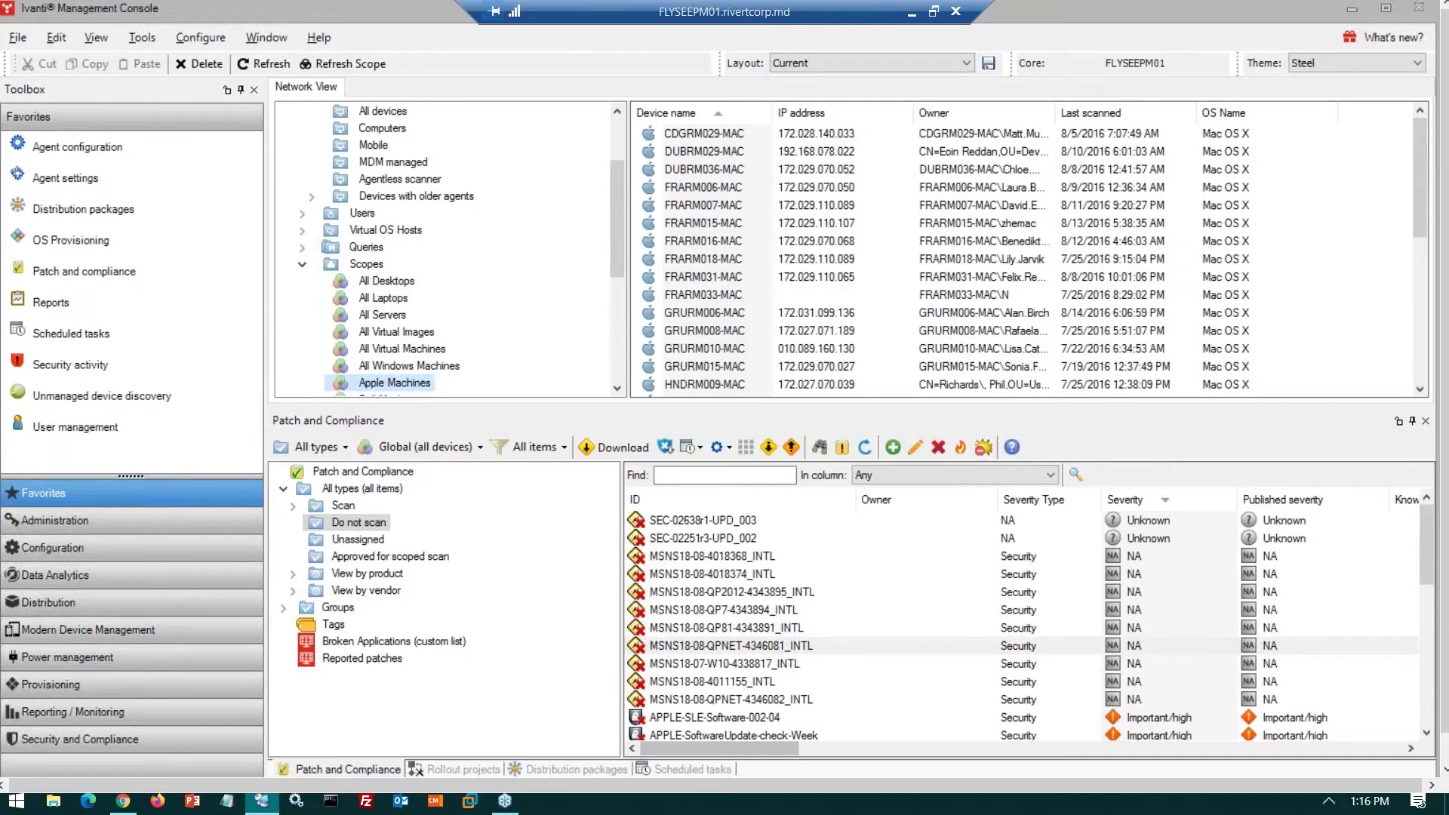
double_click(383, 297)
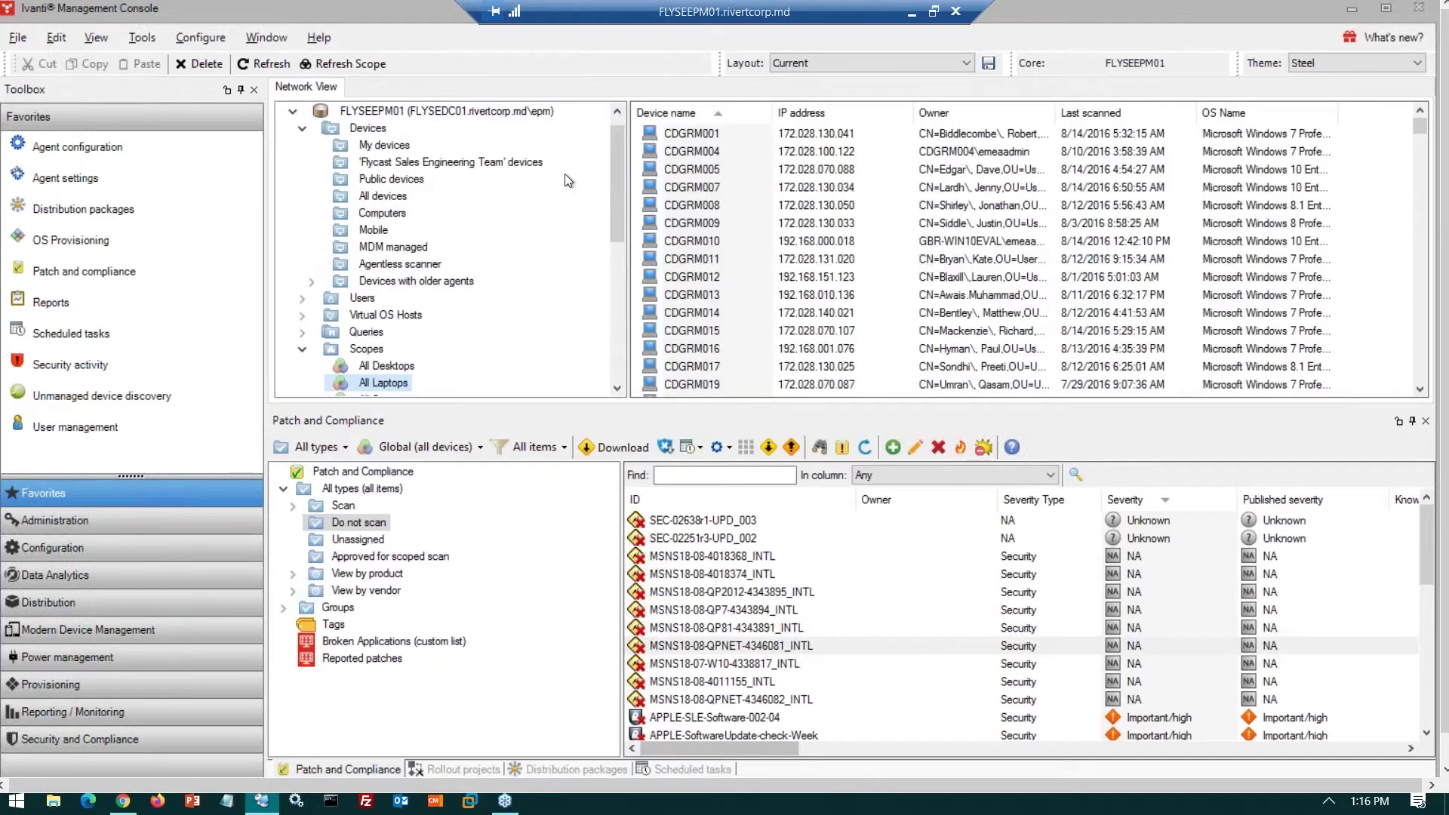
Resolve the Devices Running SQL Server and Windows 10 Machines scopes to view their devices
drag(612, 156, 631, 247)
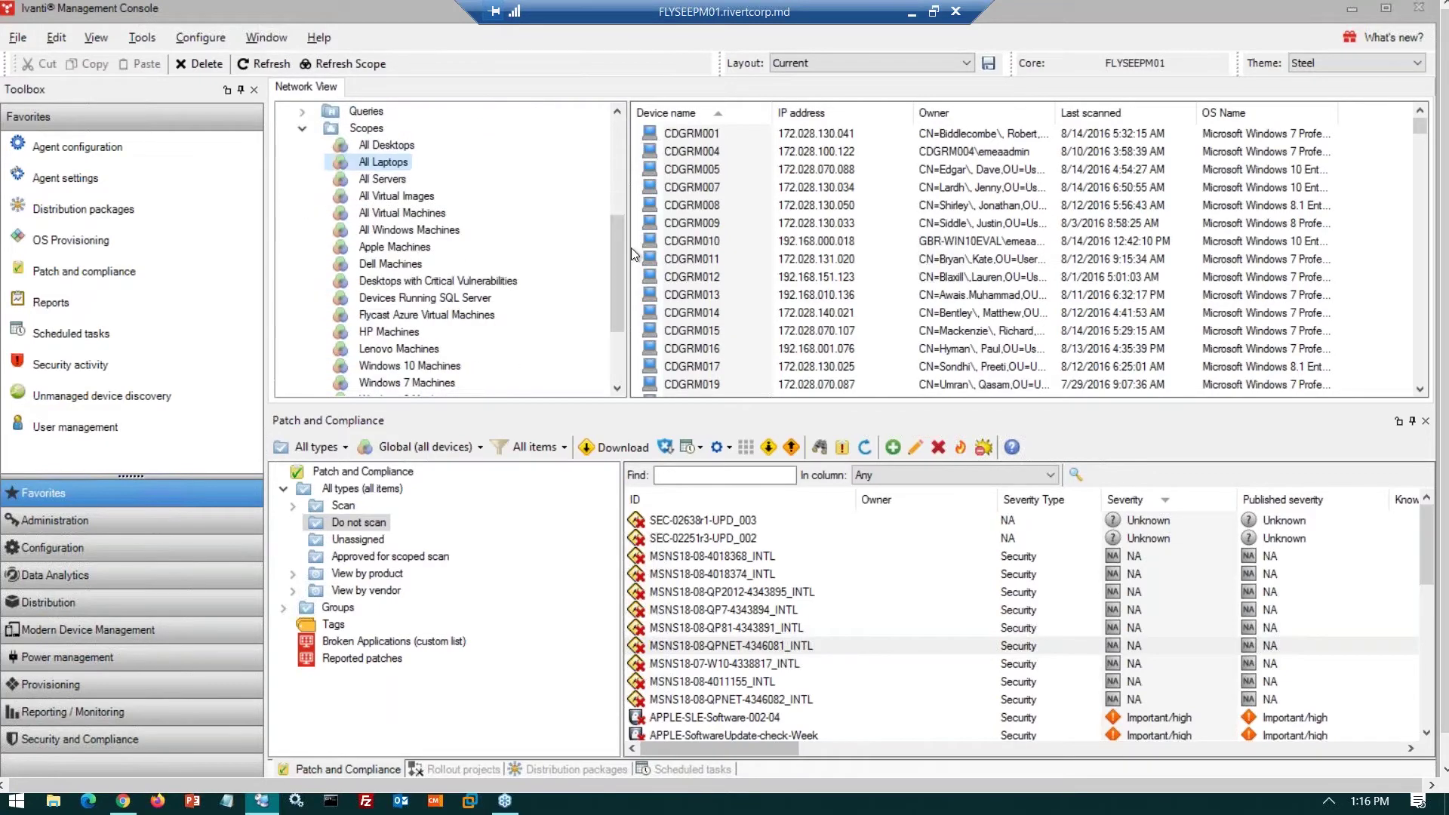
click(418, 298)
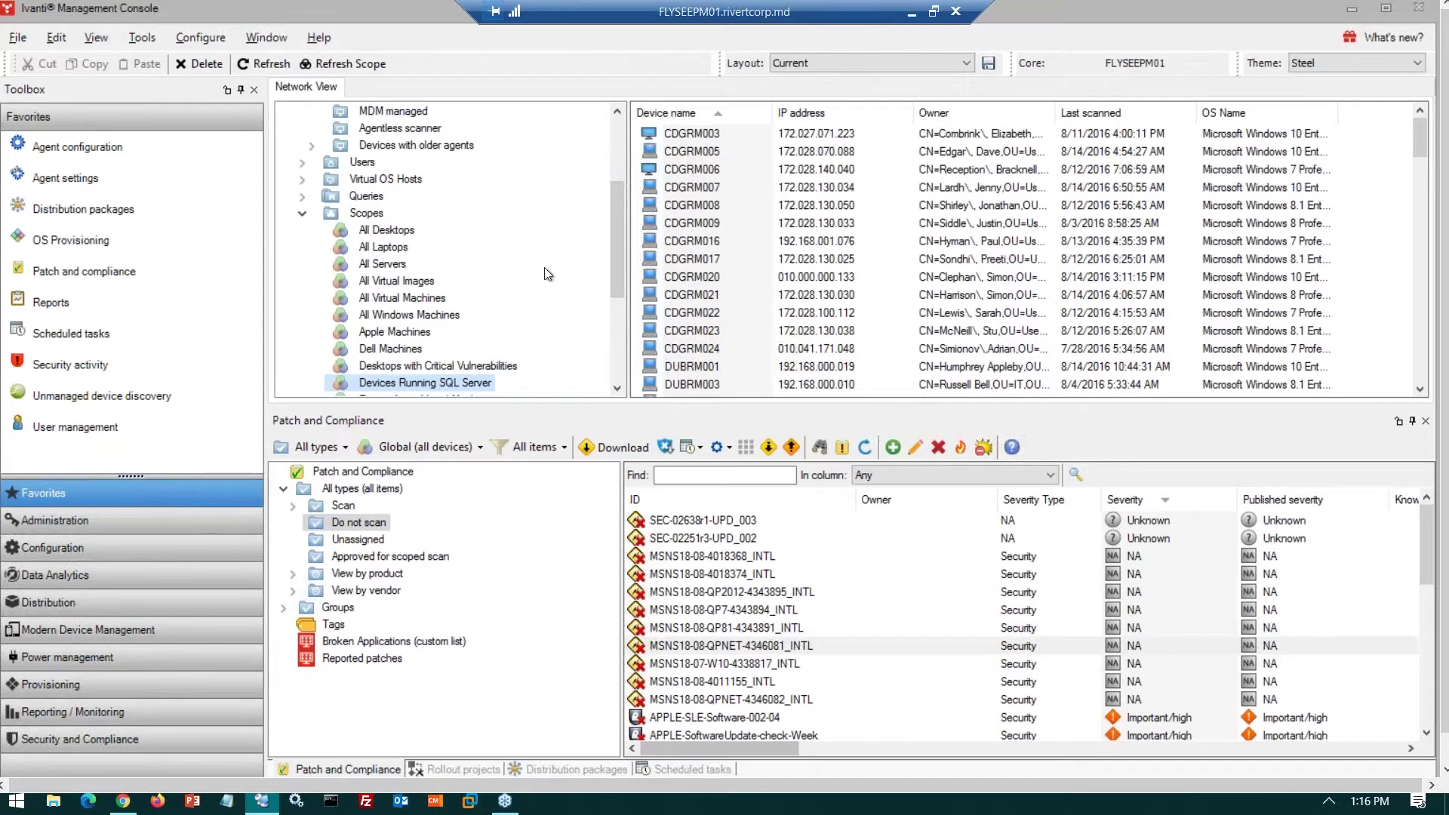
drag(618, 251, 623, 354)
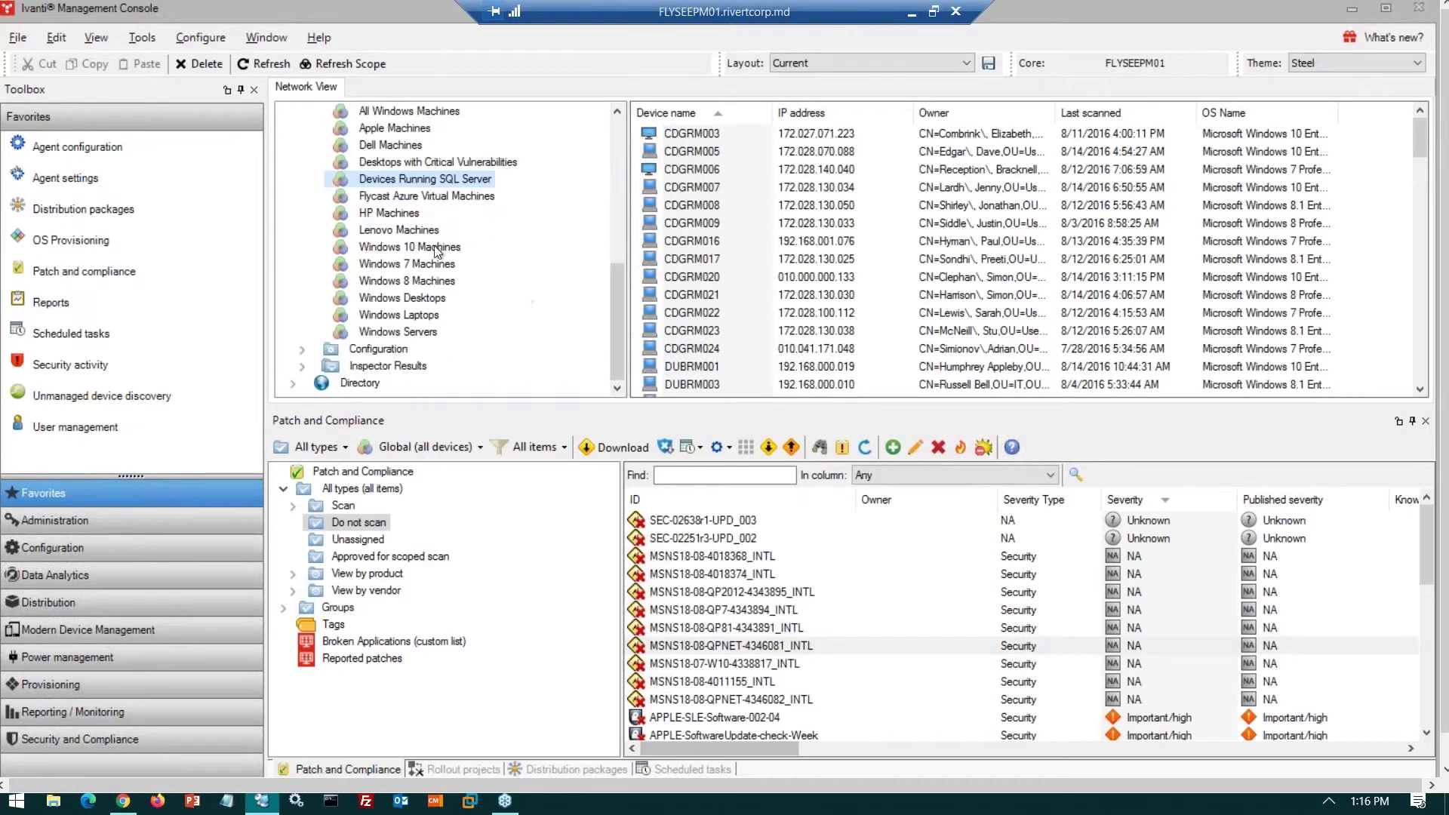
click(432, 244)
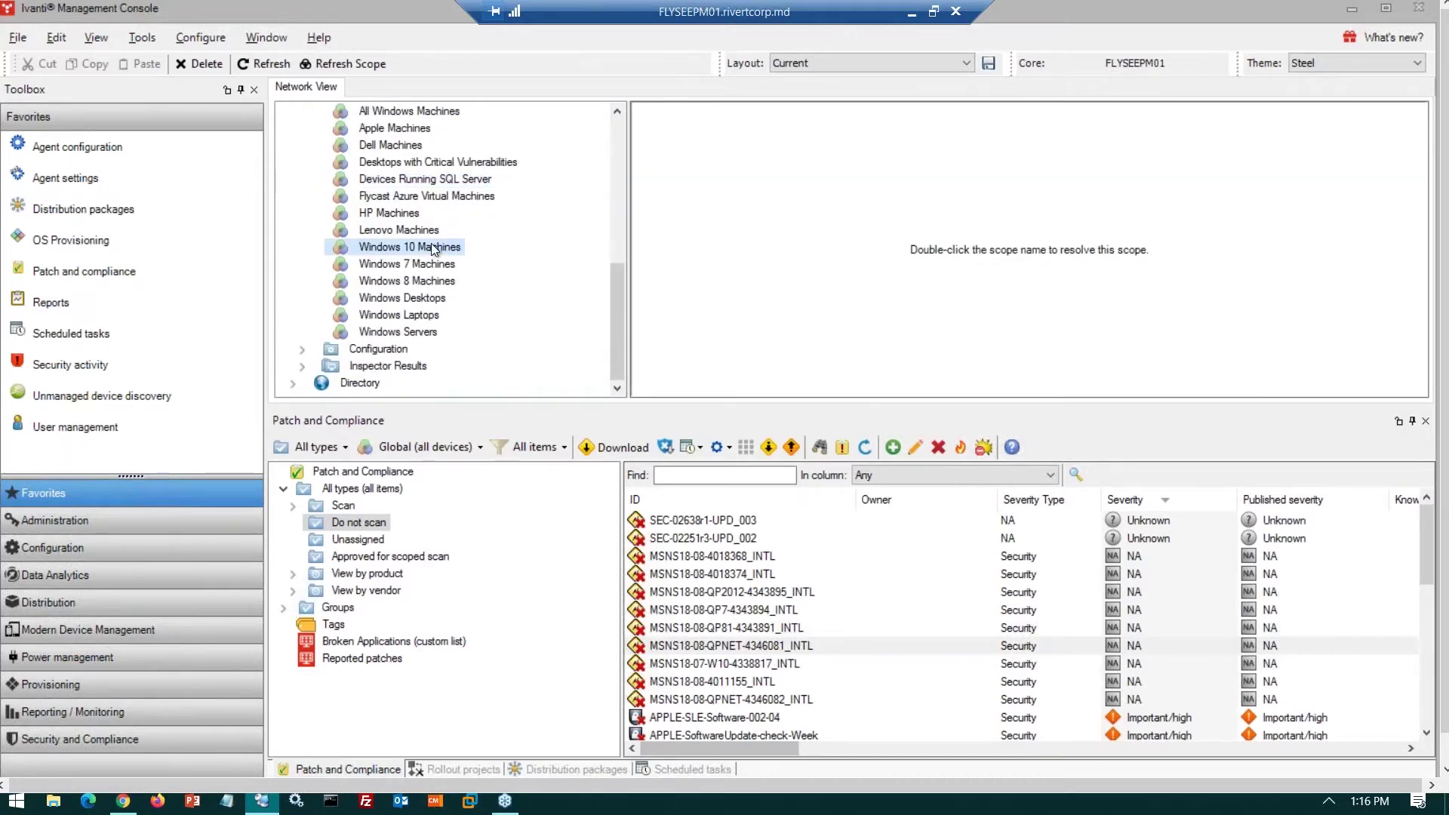
double_click(431, 246)
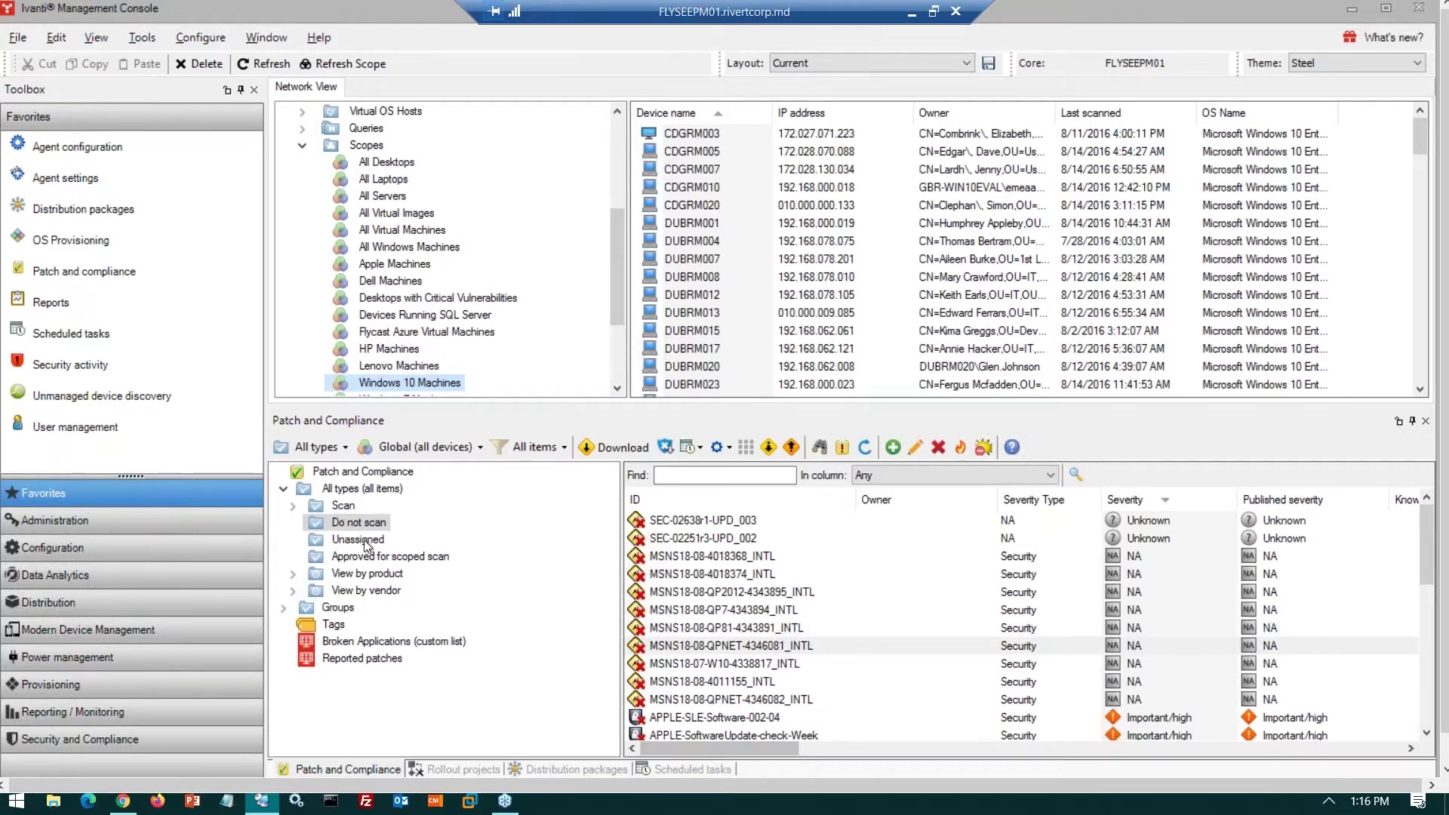
Open the properties of SEC-02638r1-UPD_003 in the Do not scan group and view its autofix settings
right_click(700, 520)
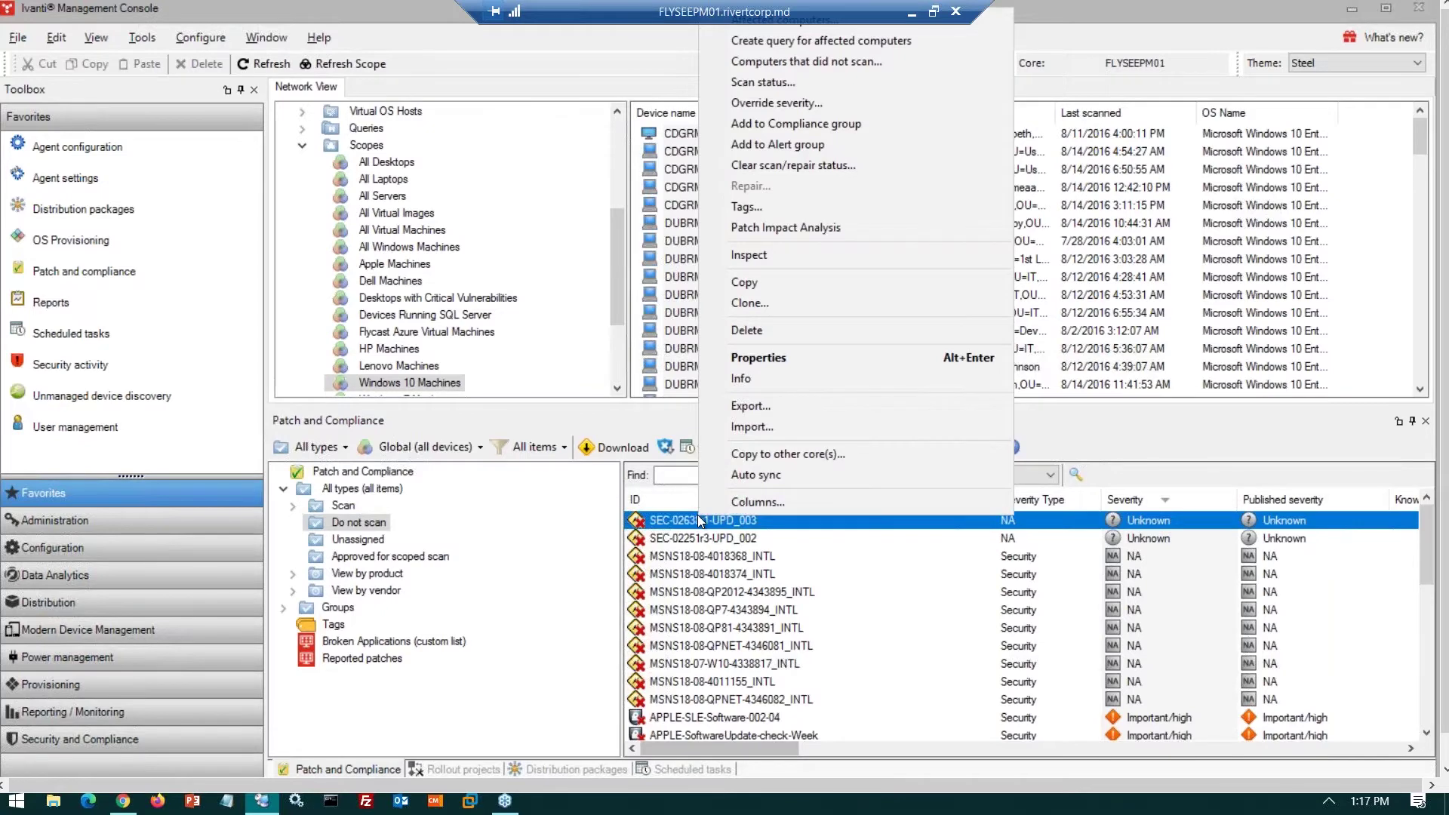
click(789, 356)
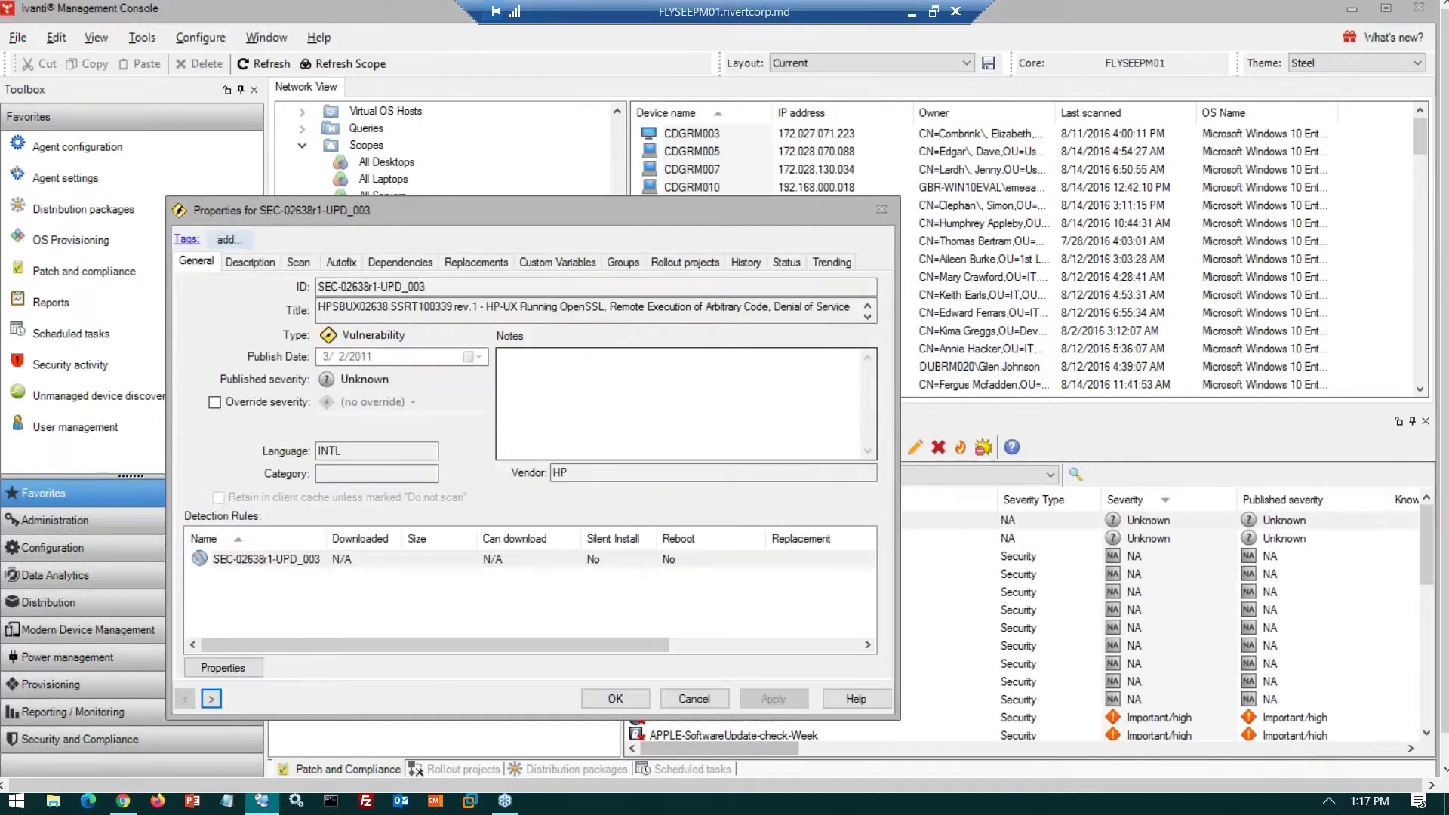
click(340, 263)
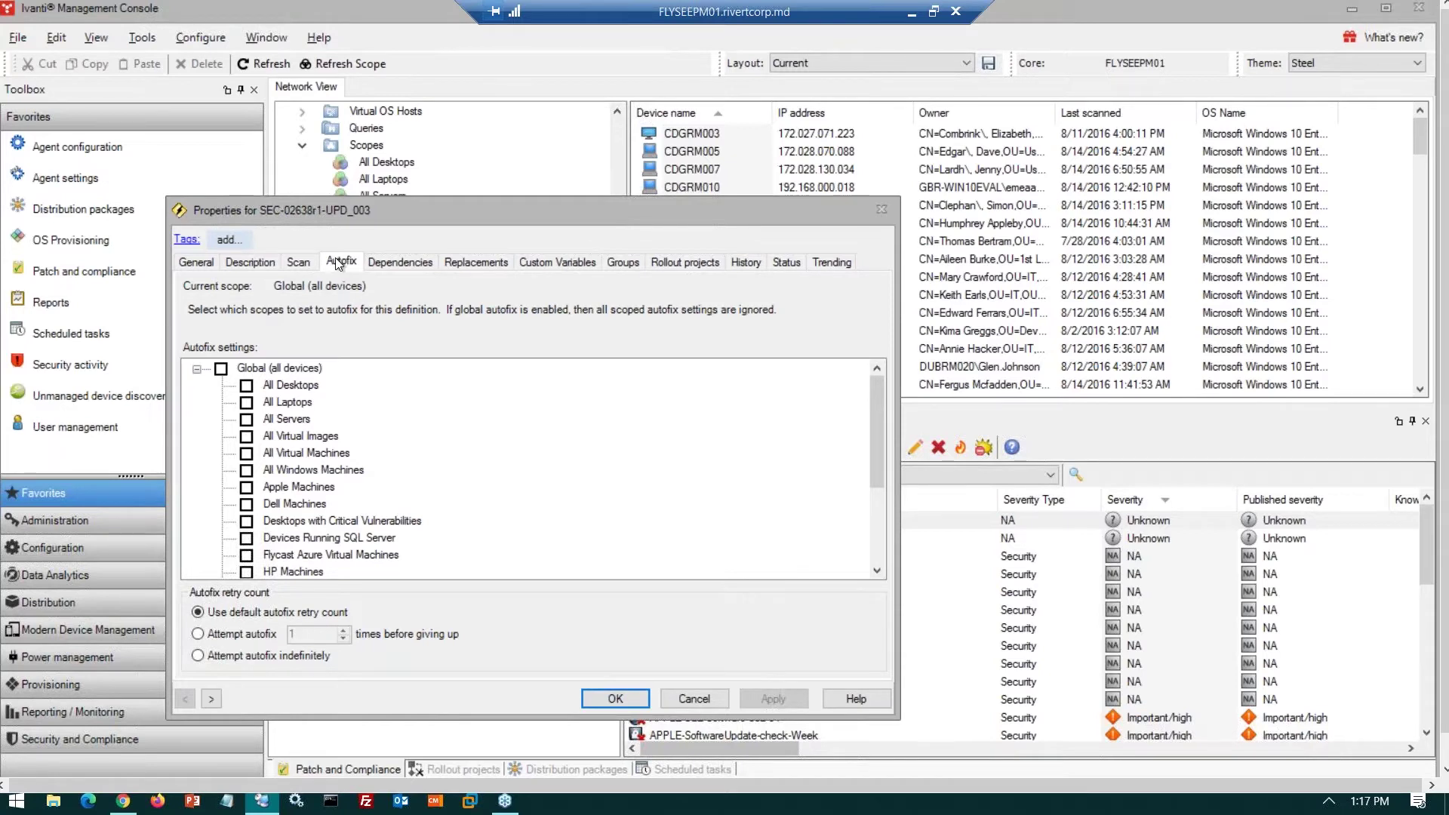
key(Tab)
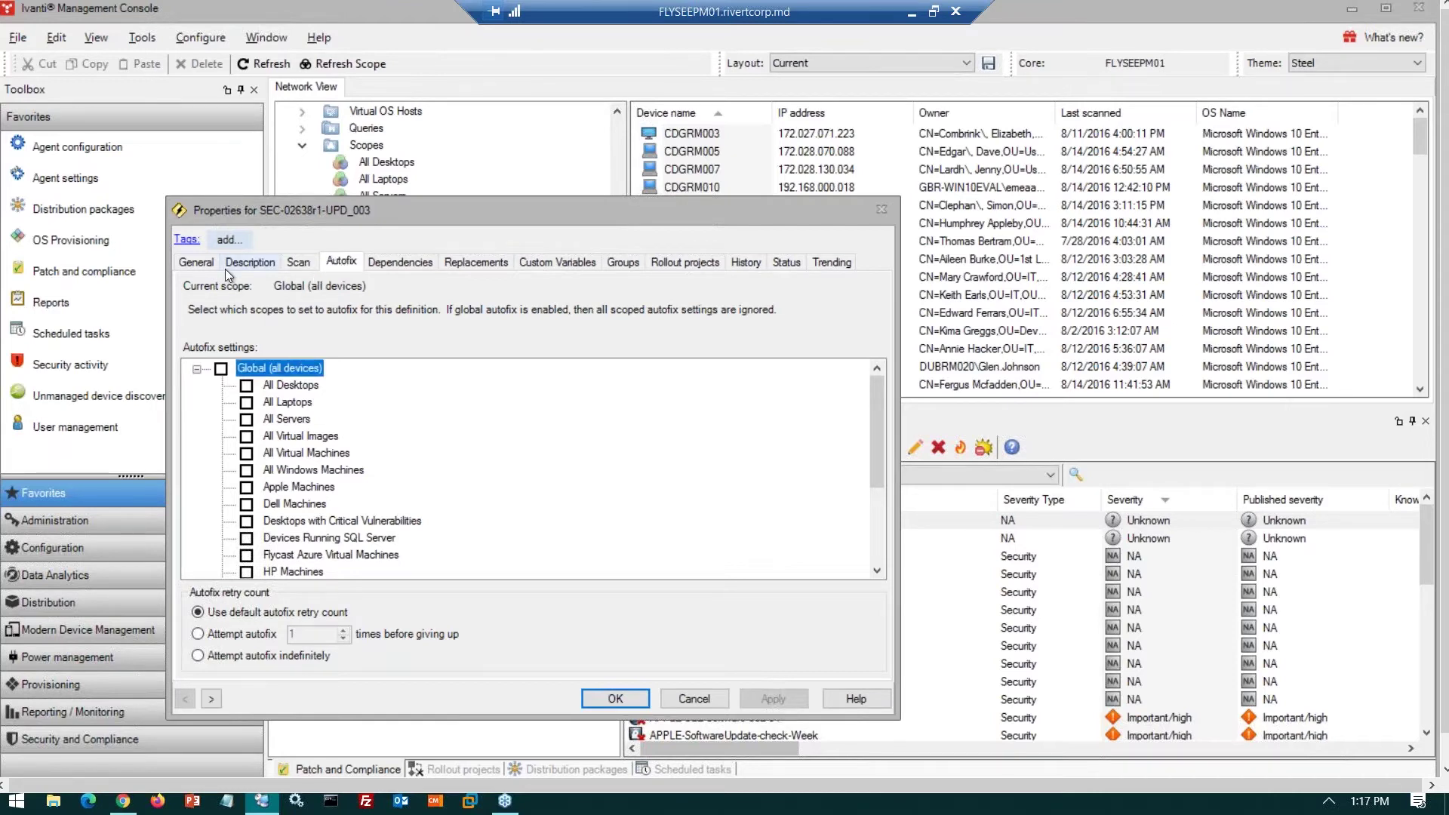
Try enabling autofix for the Dell Machines scope, review the other scopes, and close the definition's properties without saving
click(221, 369)
click(222, 369)
click(248, 504)
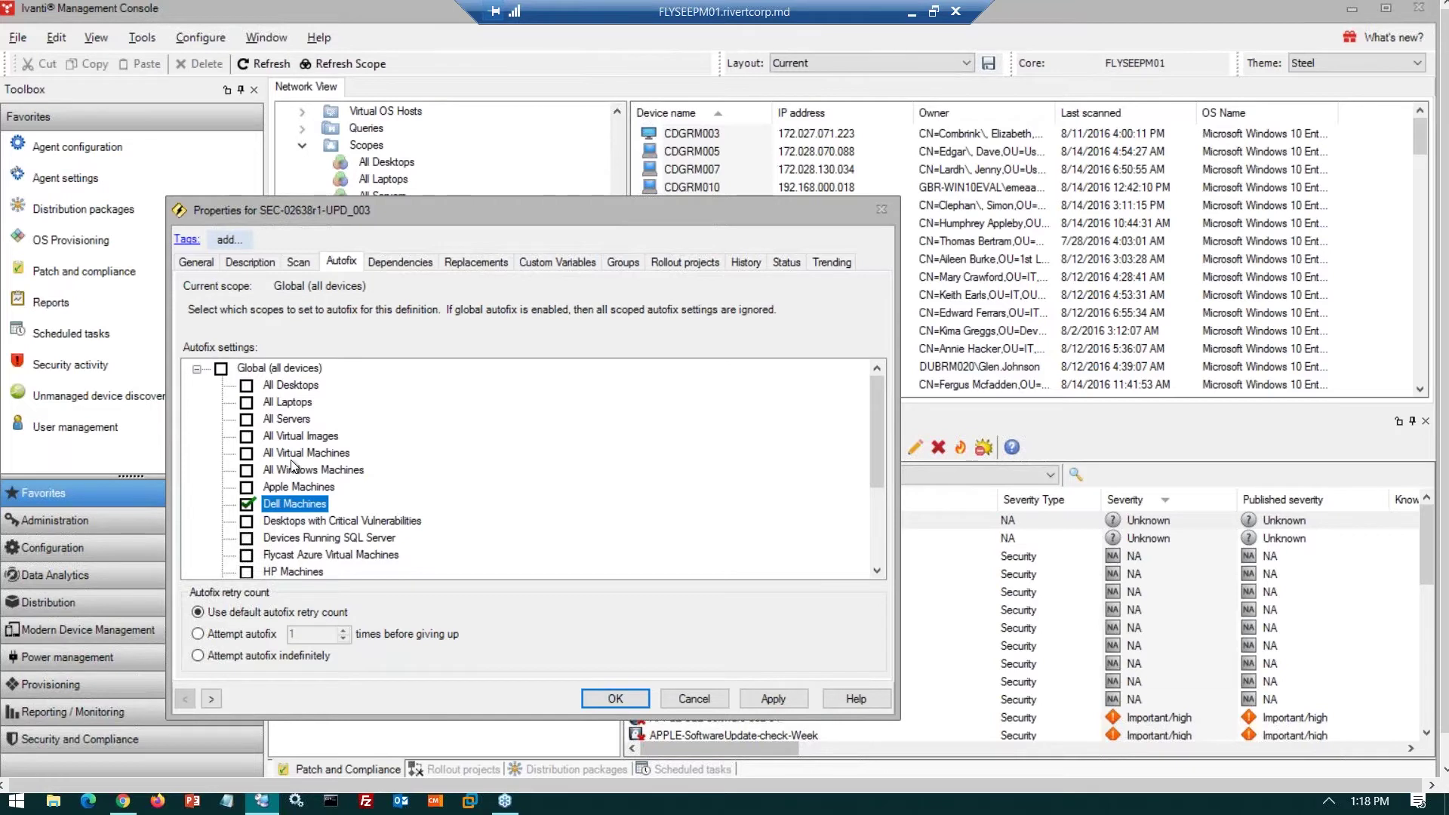
scroll(292, 463, down, 3)
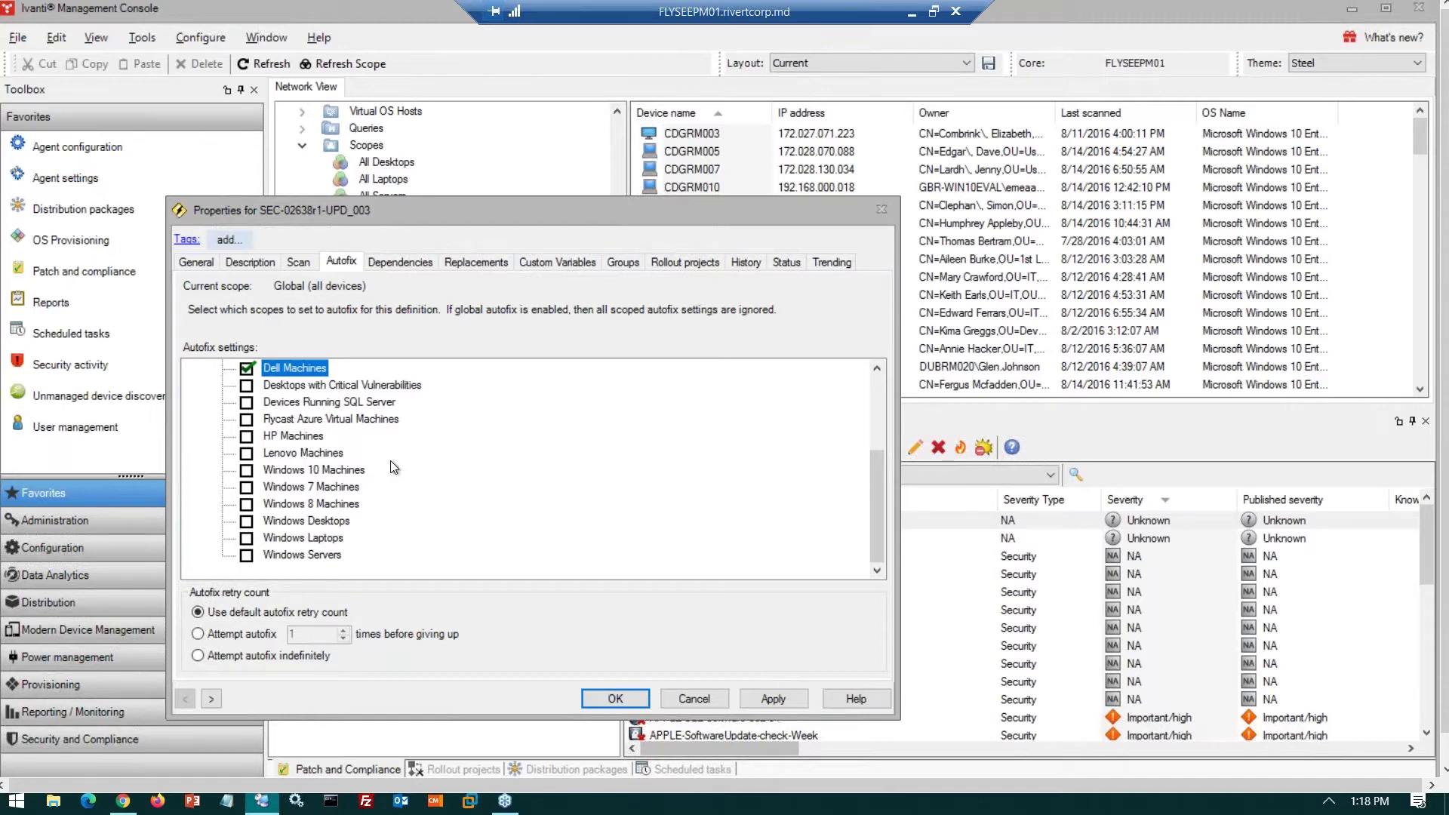
click(705, 704)
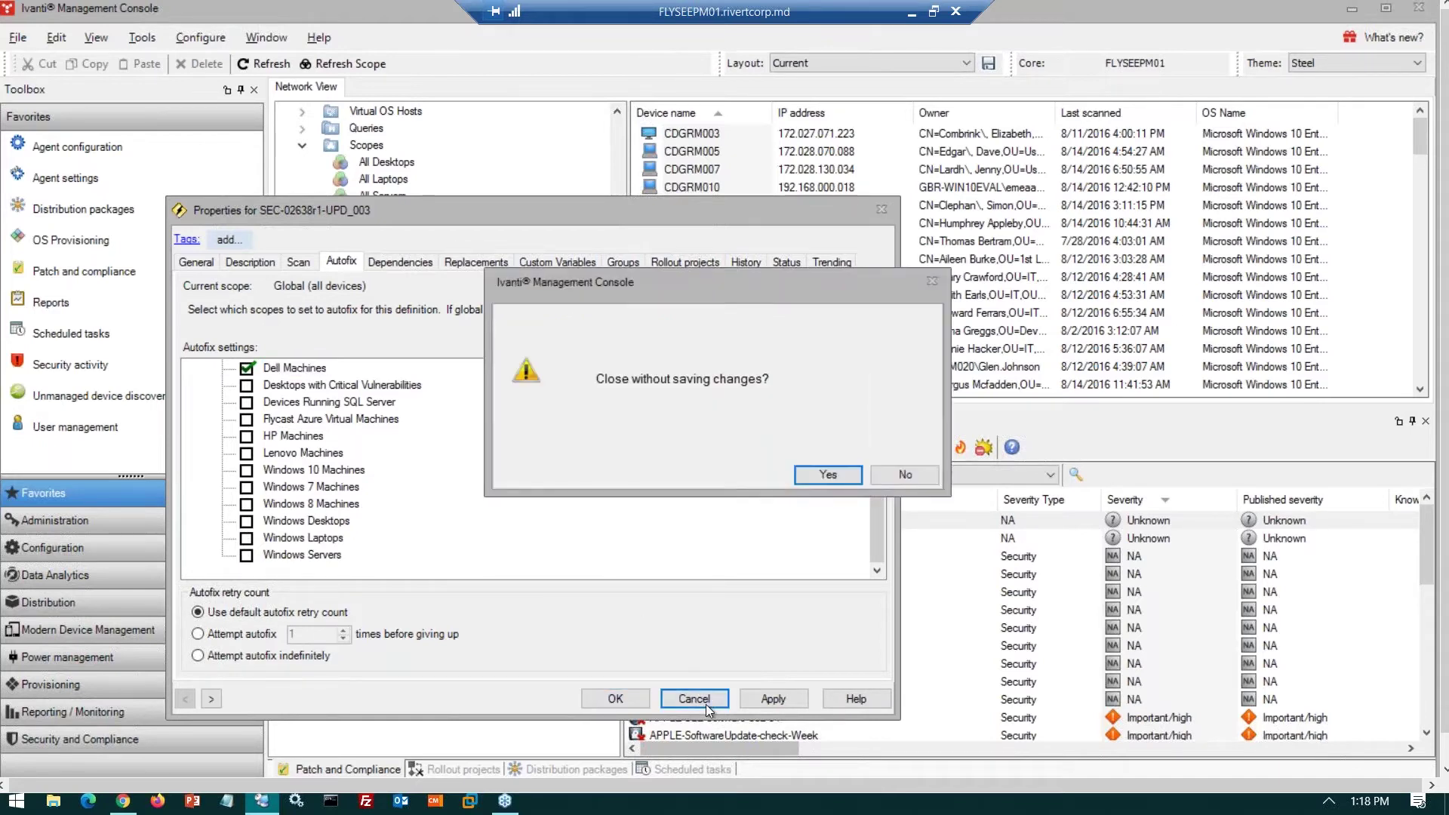
click(827, 475)
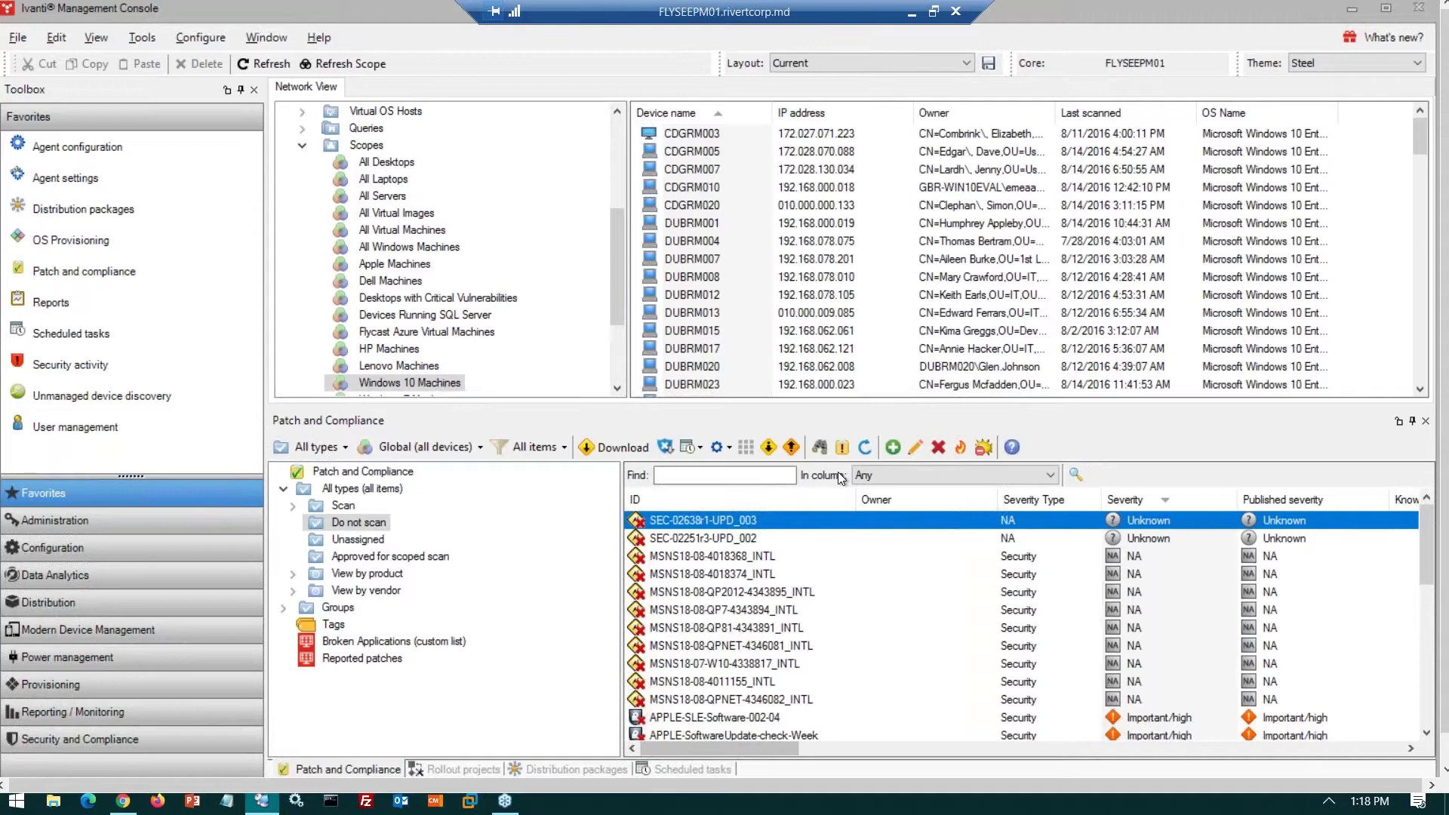
Display the Patch and Compliance dashboard and enlarge its chart area in height and width
click(349, 472)
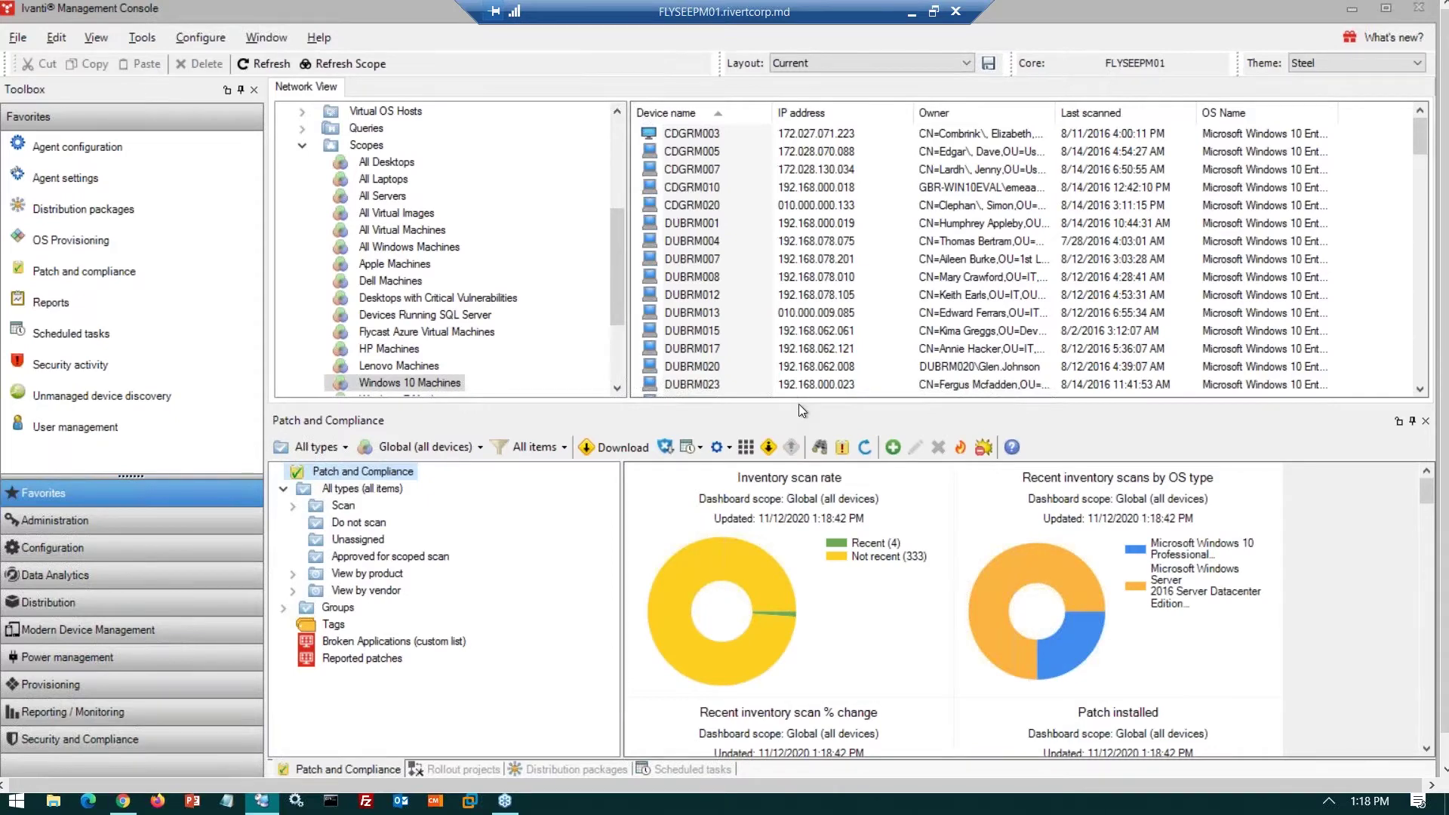
drag(798, 406, 812, 317)
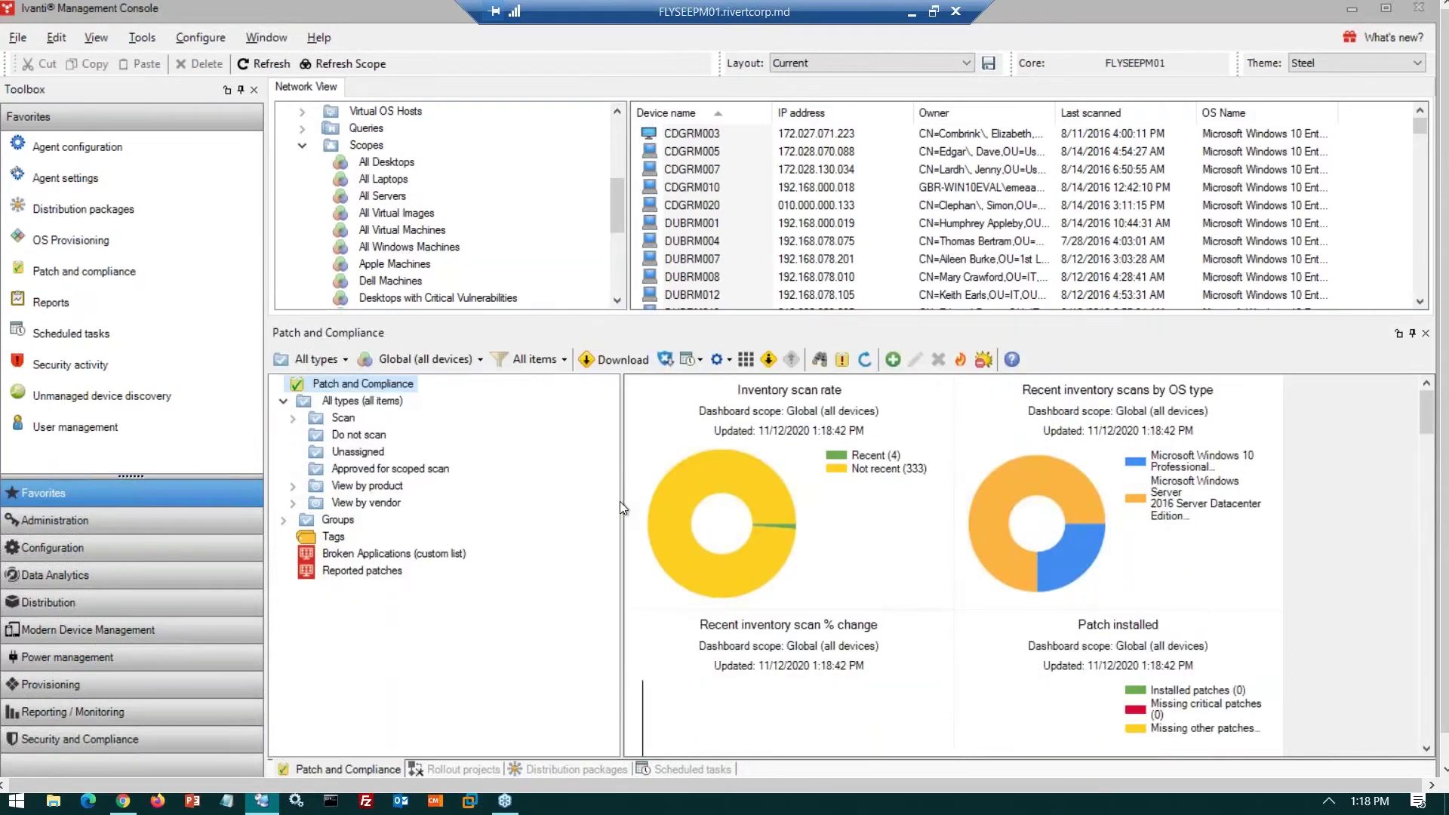
drag(620, 505, 467, 475)
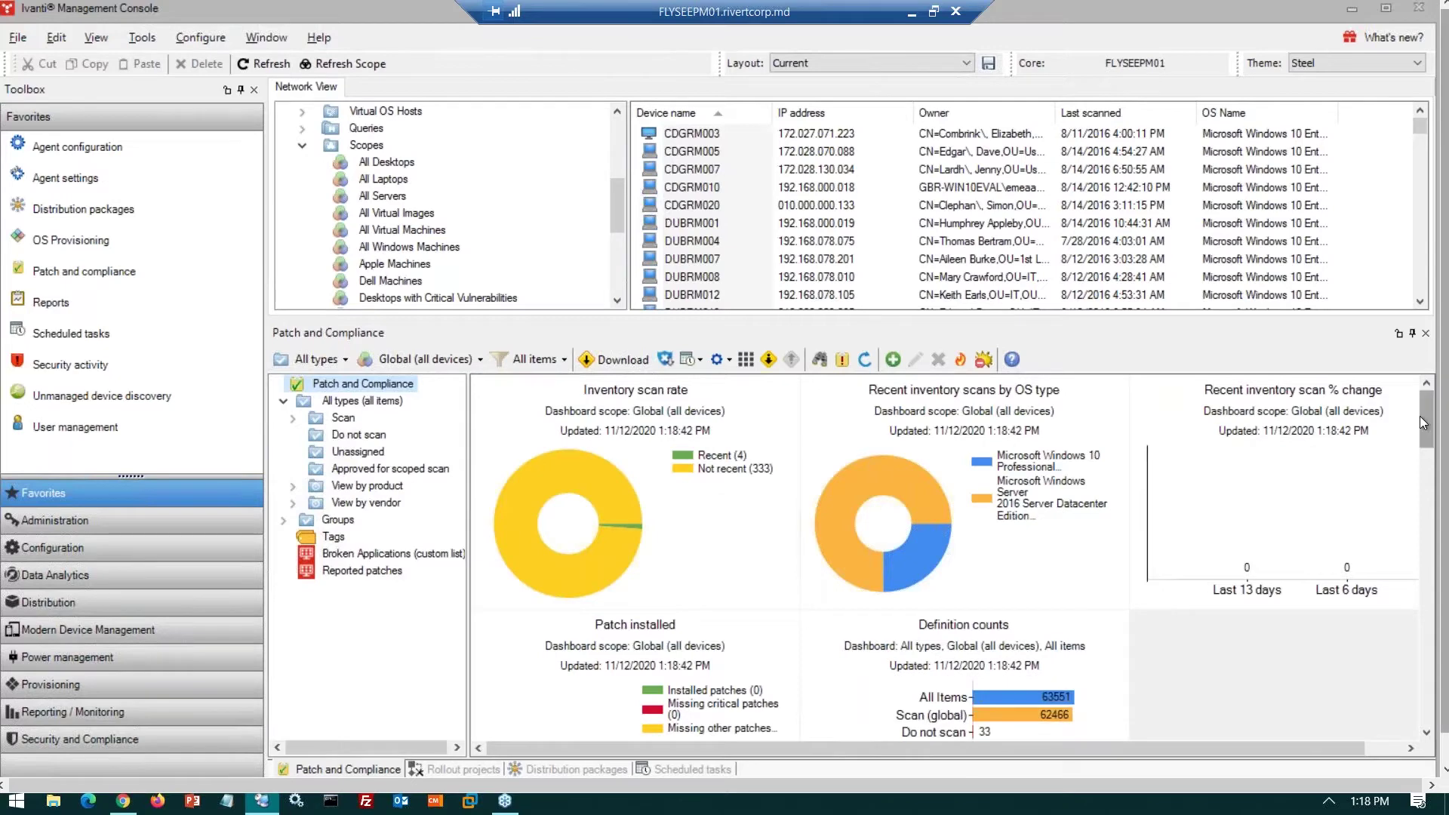
mouse_move(1433, 419)
mouse_down()
mouse_move(1434, 432)
mouse_move(1428, 416)
mouse_up()
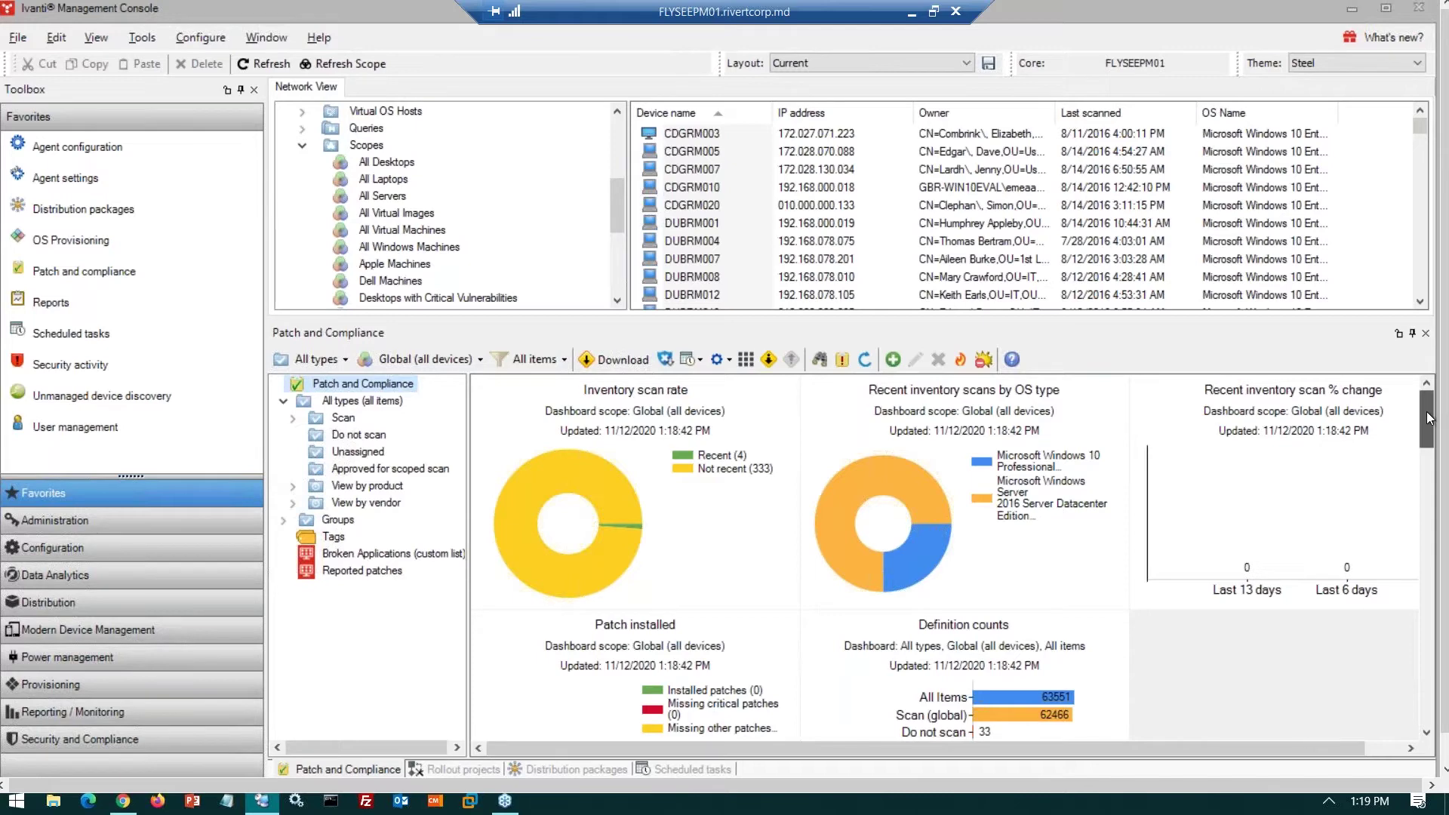
drag(1428, 417, 1416, 389)
Set the dashboard scope to HP Machines and review its patch and compliance charts
click(478, 360)
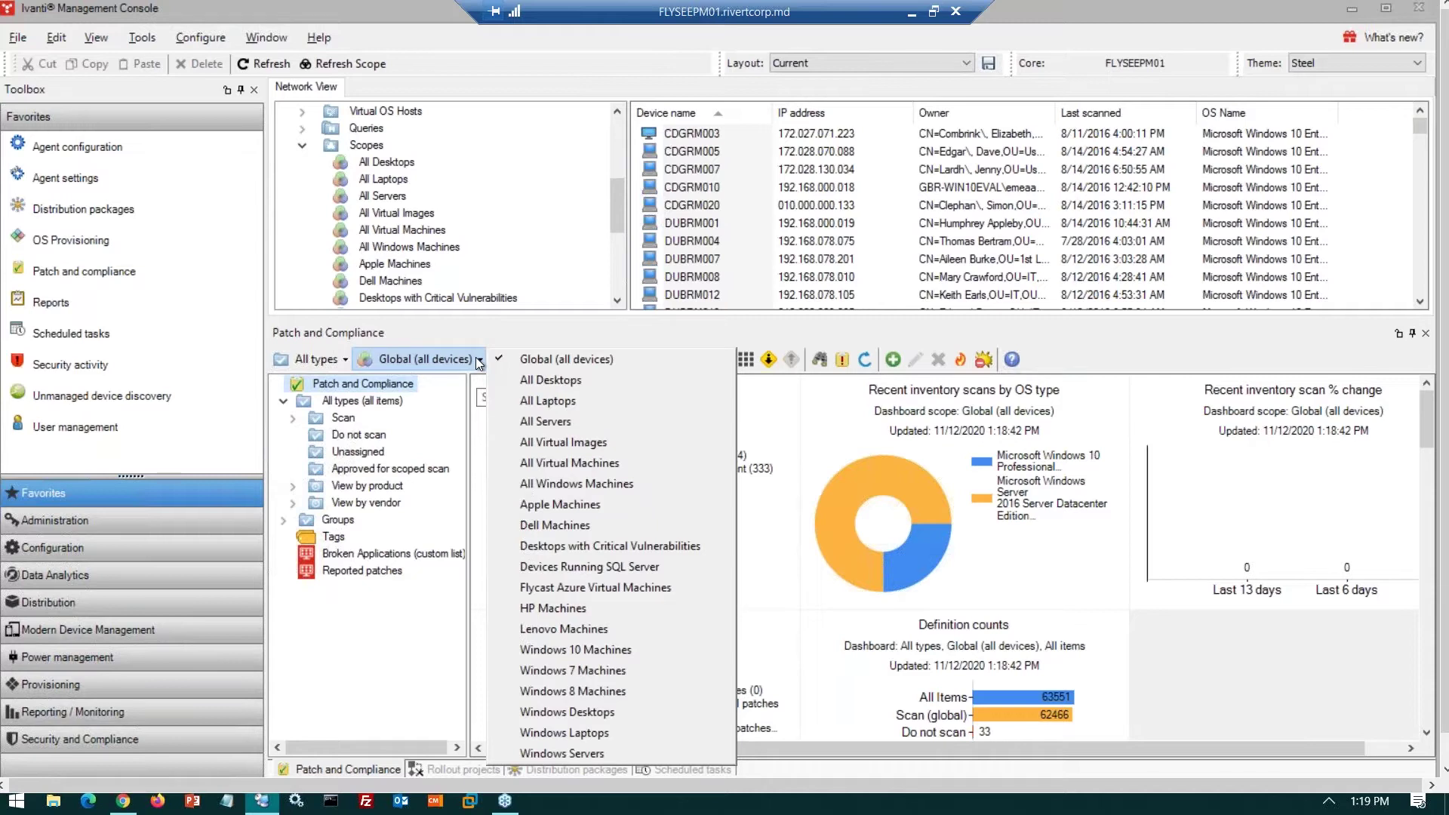
click(563, 607)
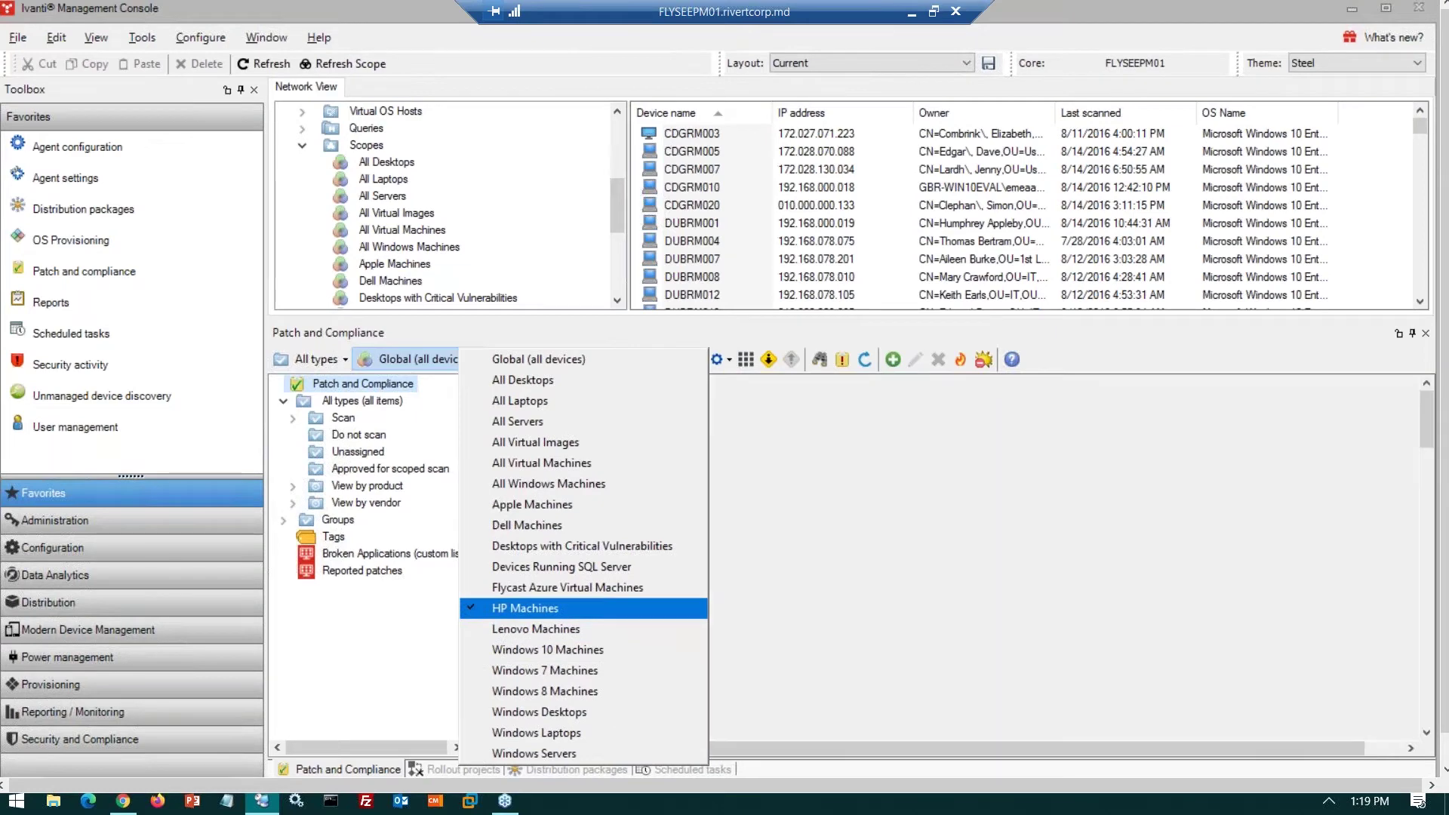
scroll(845, 554, down, 8)
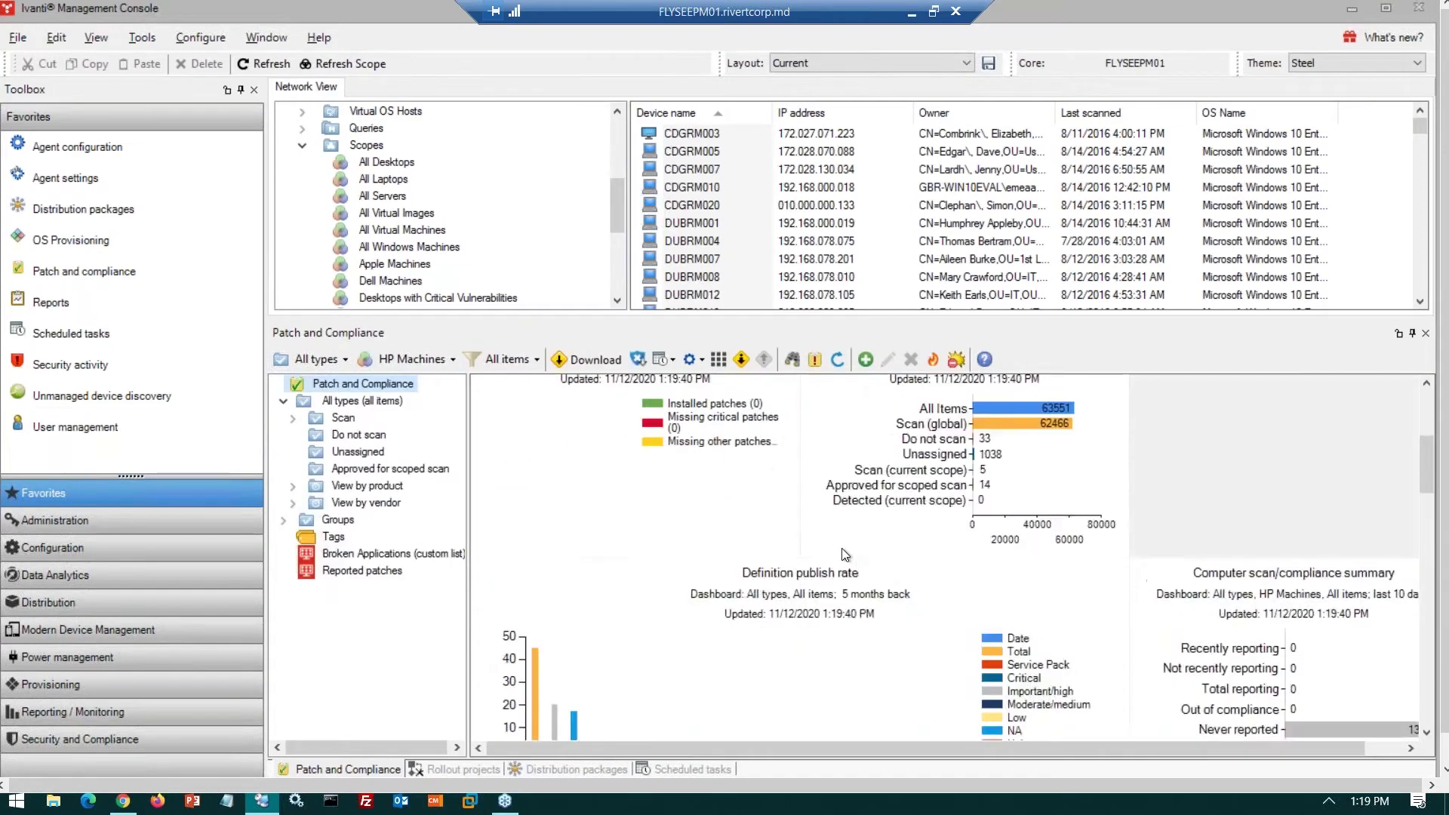
scroll(845, 555, down, 10)
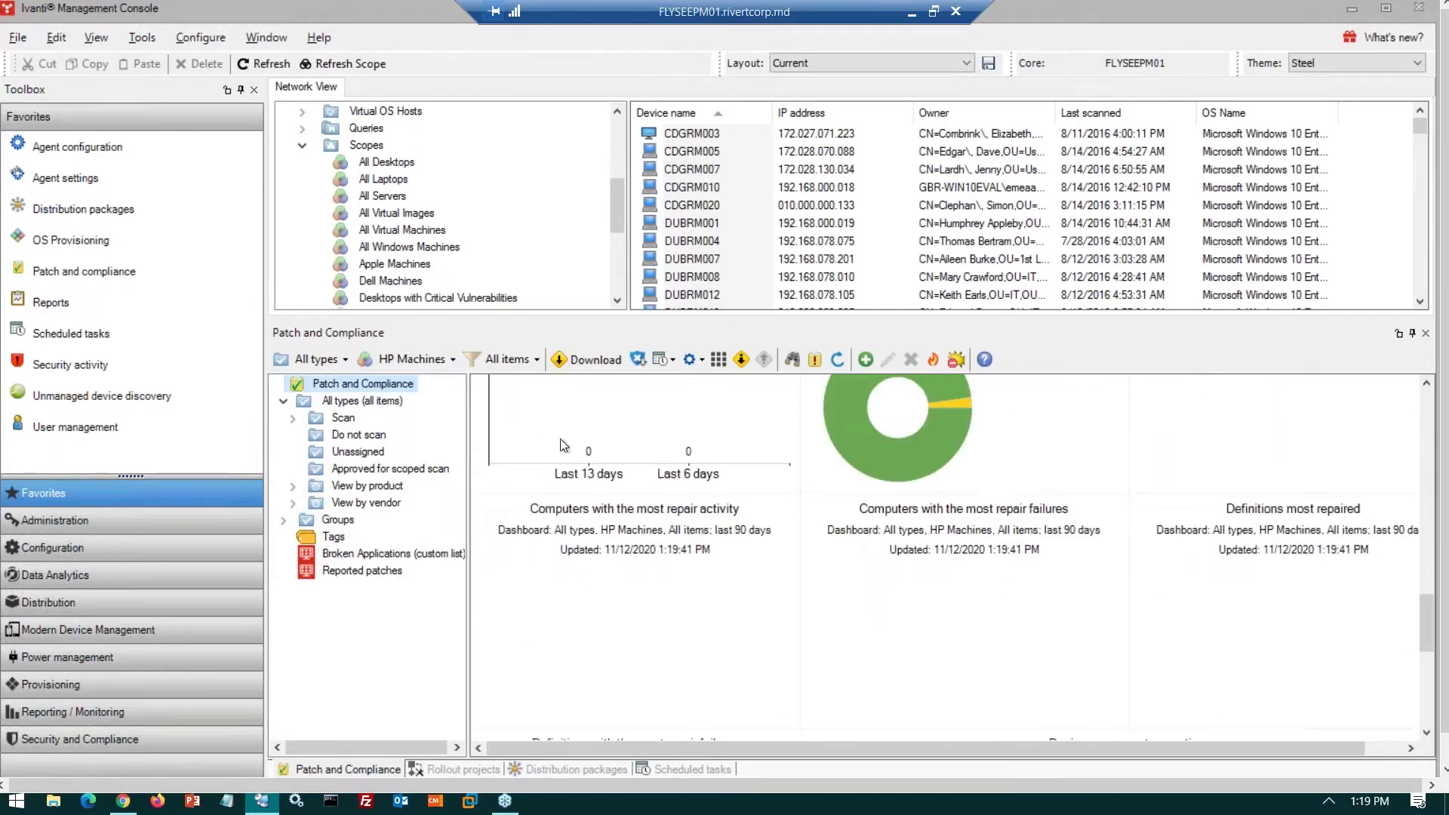
Switch the dashboard scope to Windows 10 Machines and examine its patch and definition charts
click(452, 360)
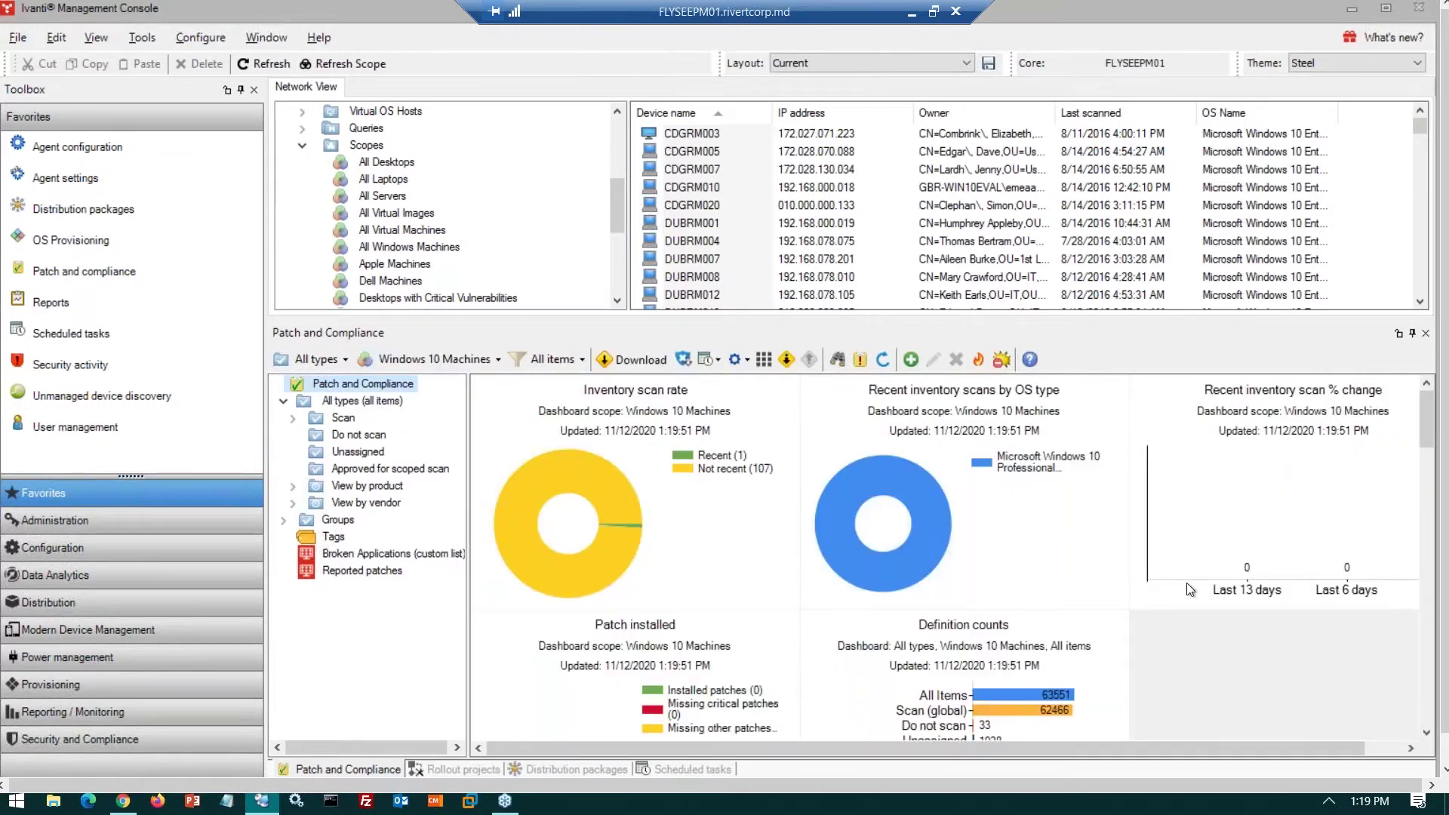
scroll(1186, 582, down, 5)
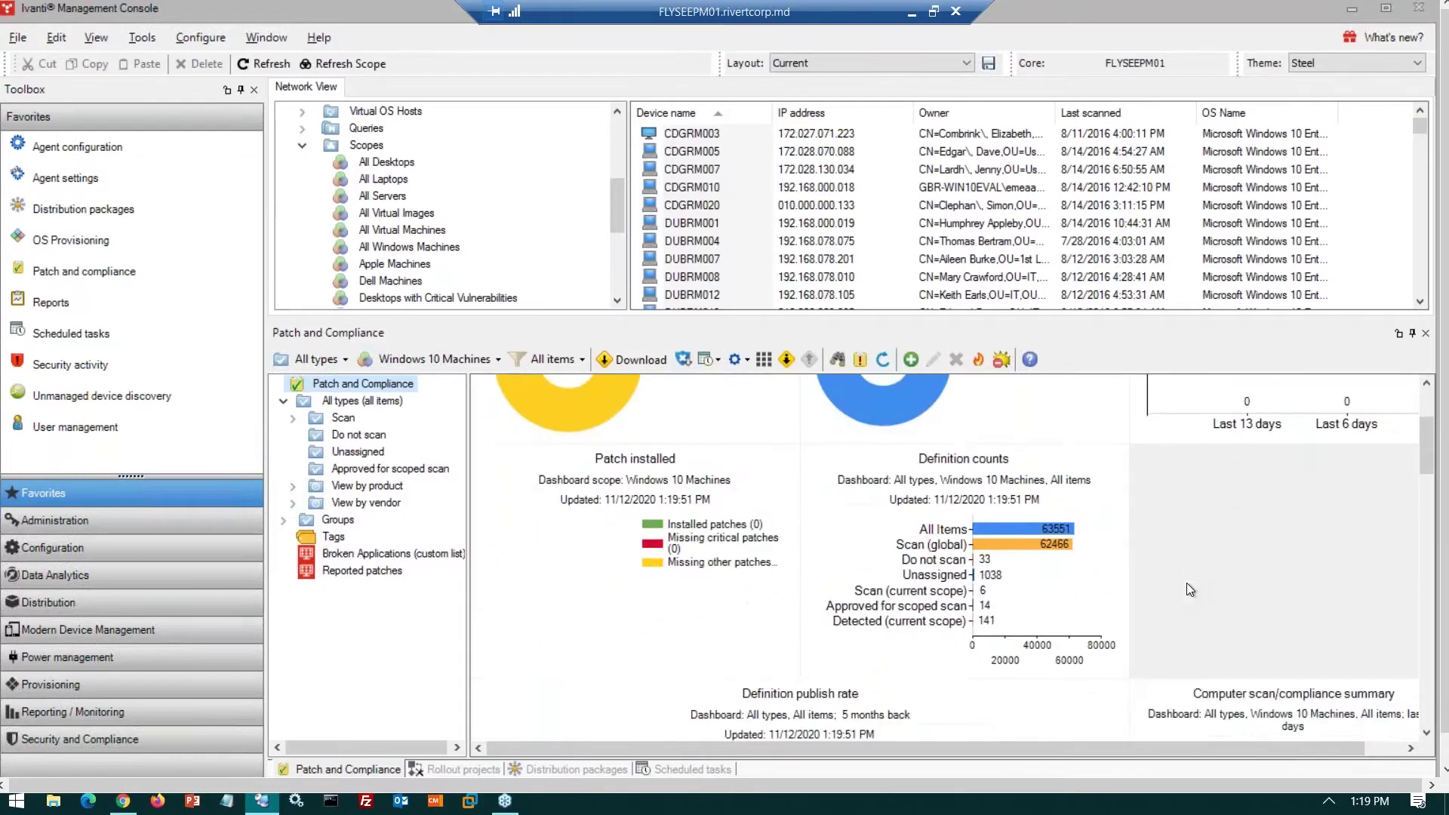
Examine the detection, severity and vulnerability scan charts for the Windows 10 Machines scope
scroll(1187, 584, down, 5)
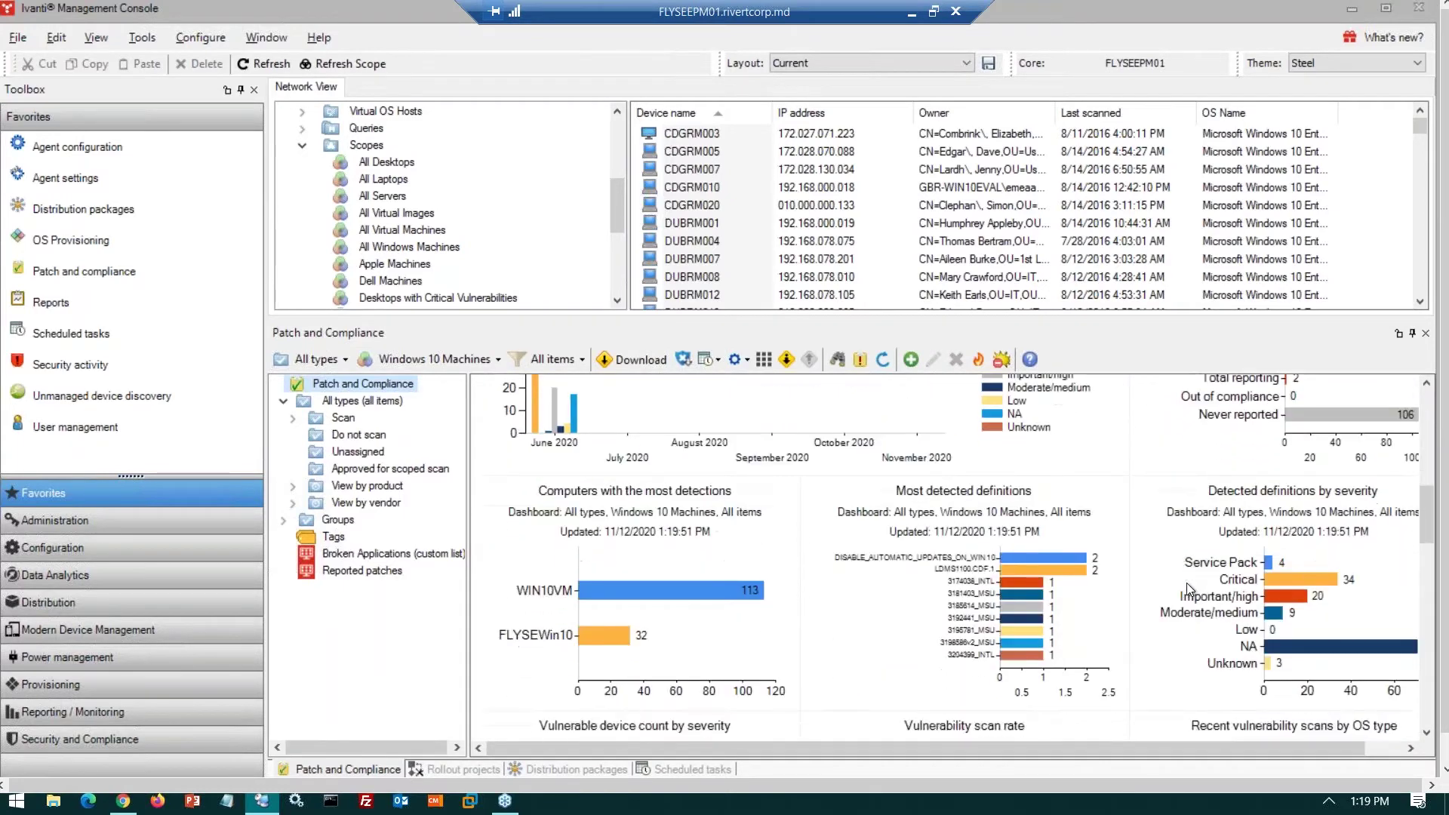
scroll(1187, 582, down, 3)
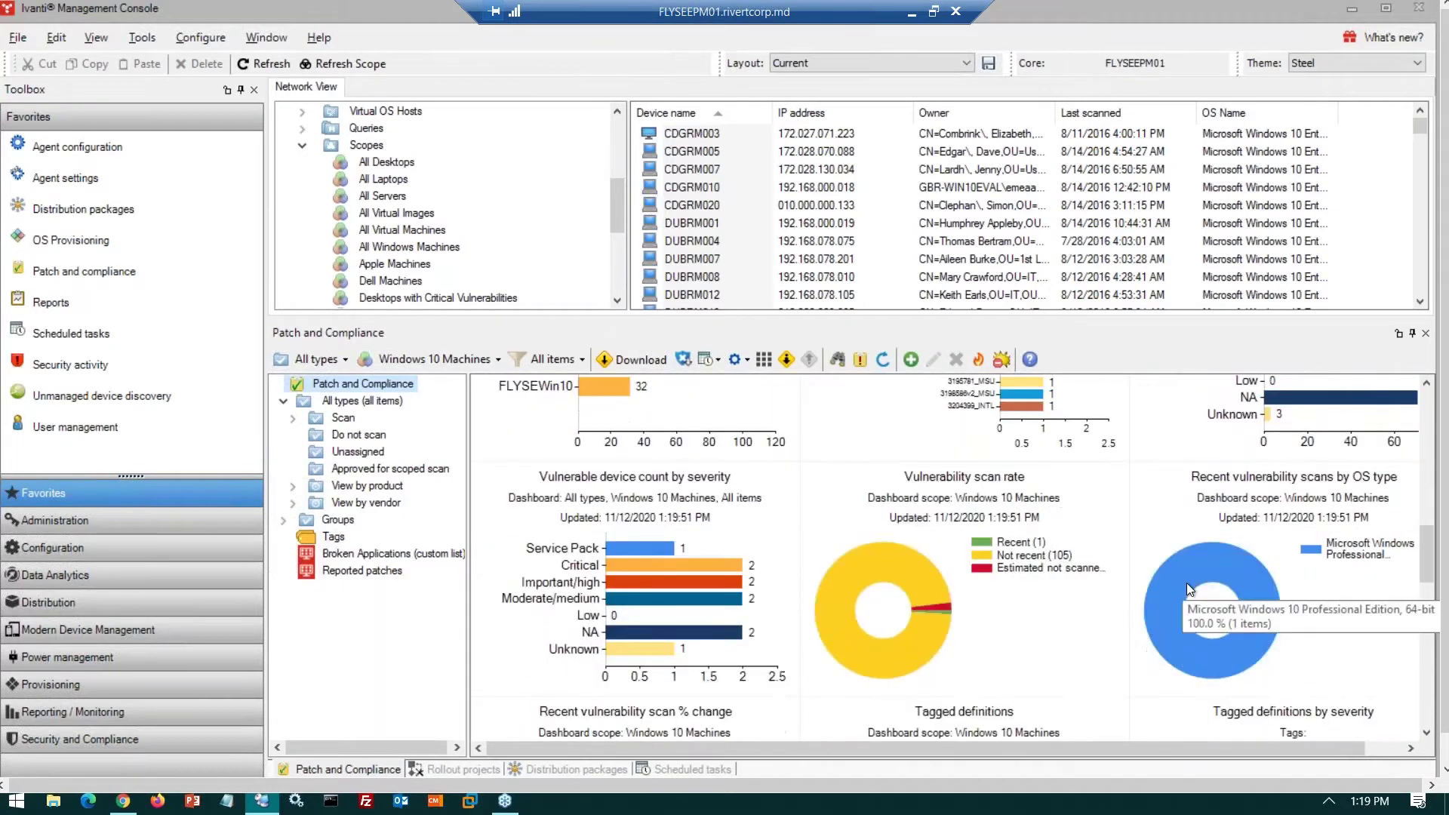
scroll(1186, 582, down, 3)
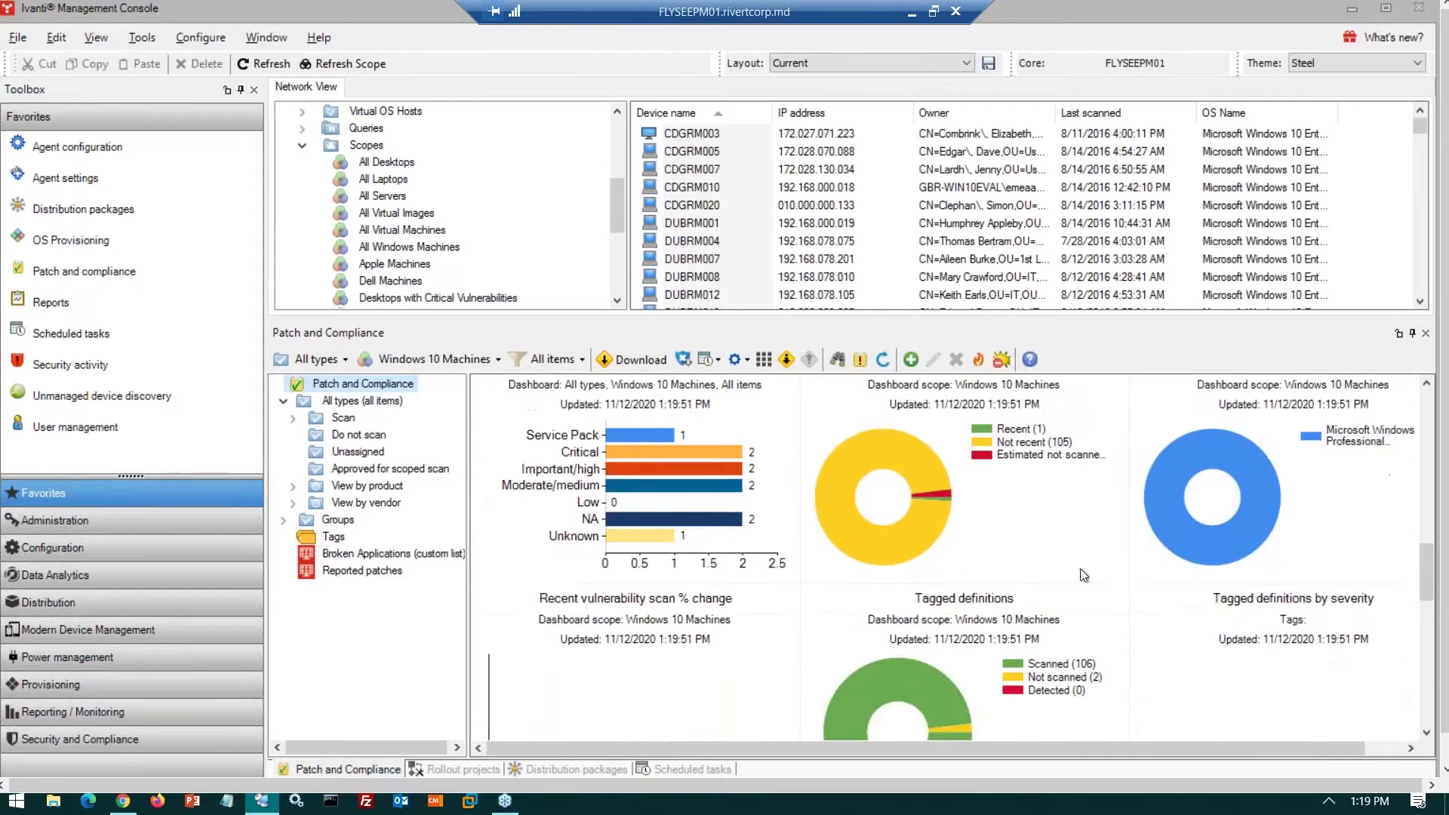
Switch the dashboard scope to Devices Running SQL Server and review its definition and detection charts
click(496, 359)
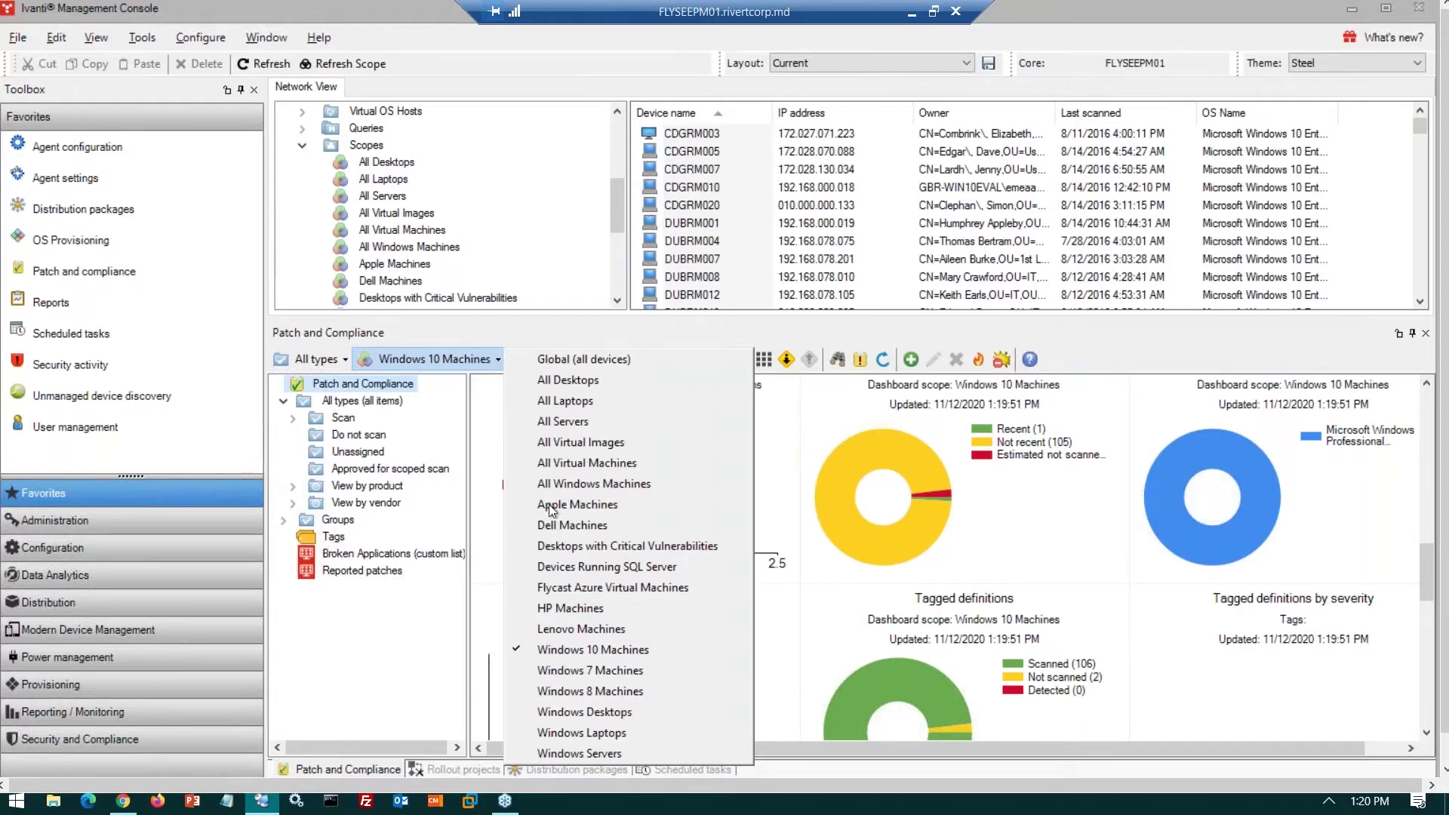
click(596, 567)
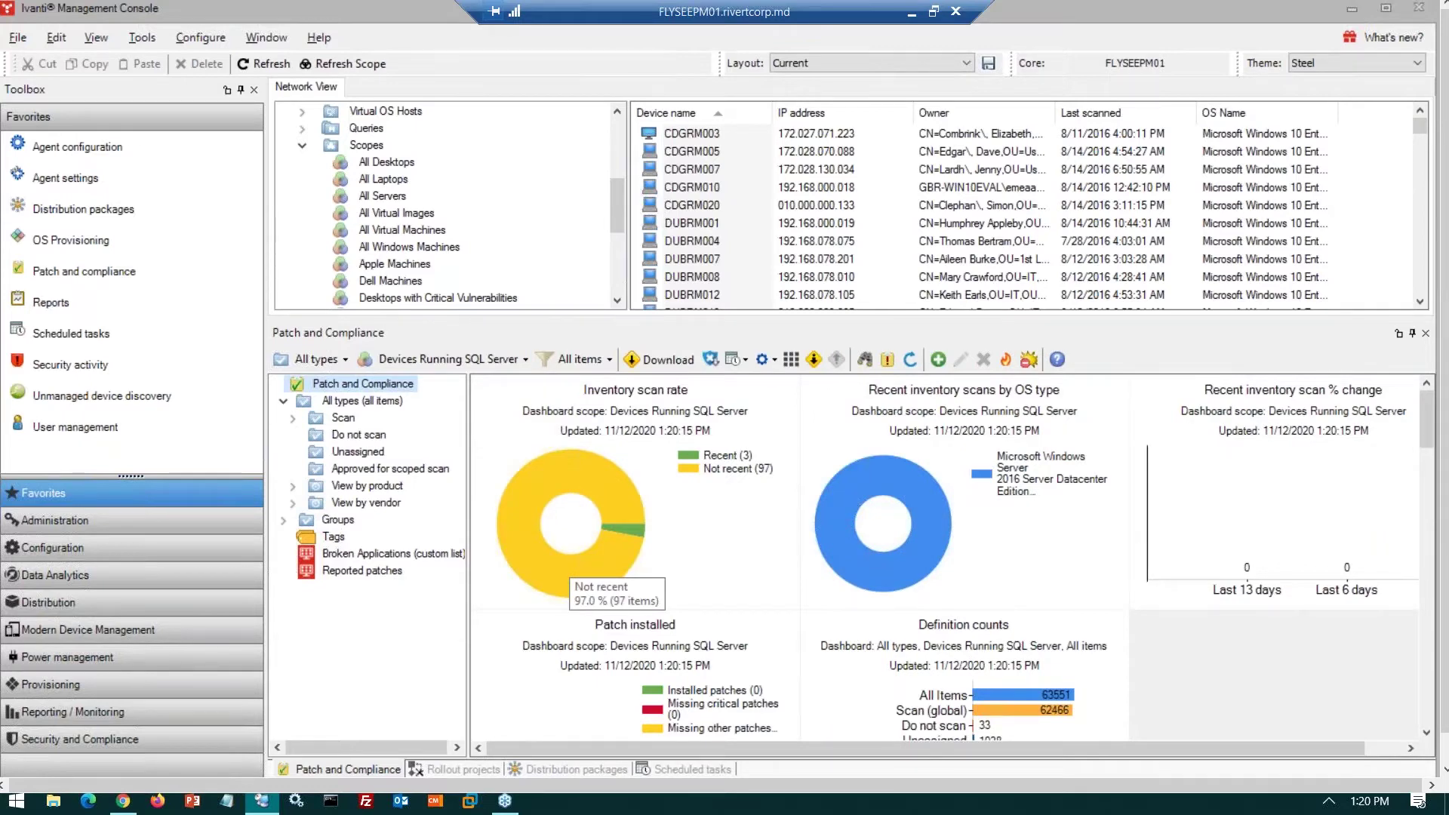
scroll(965, 559, down, 5)
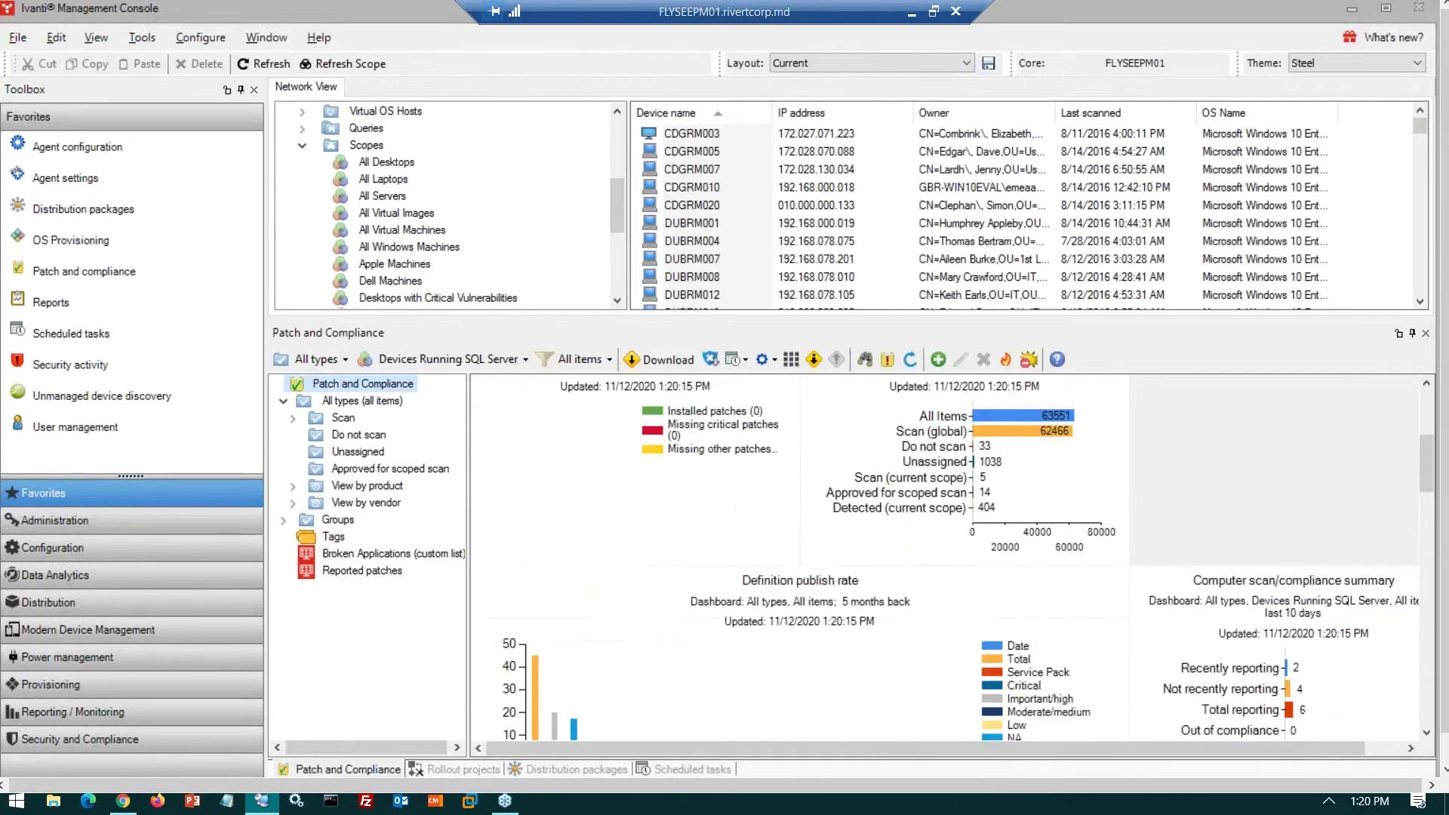
scroll(965, 558, down, 3)
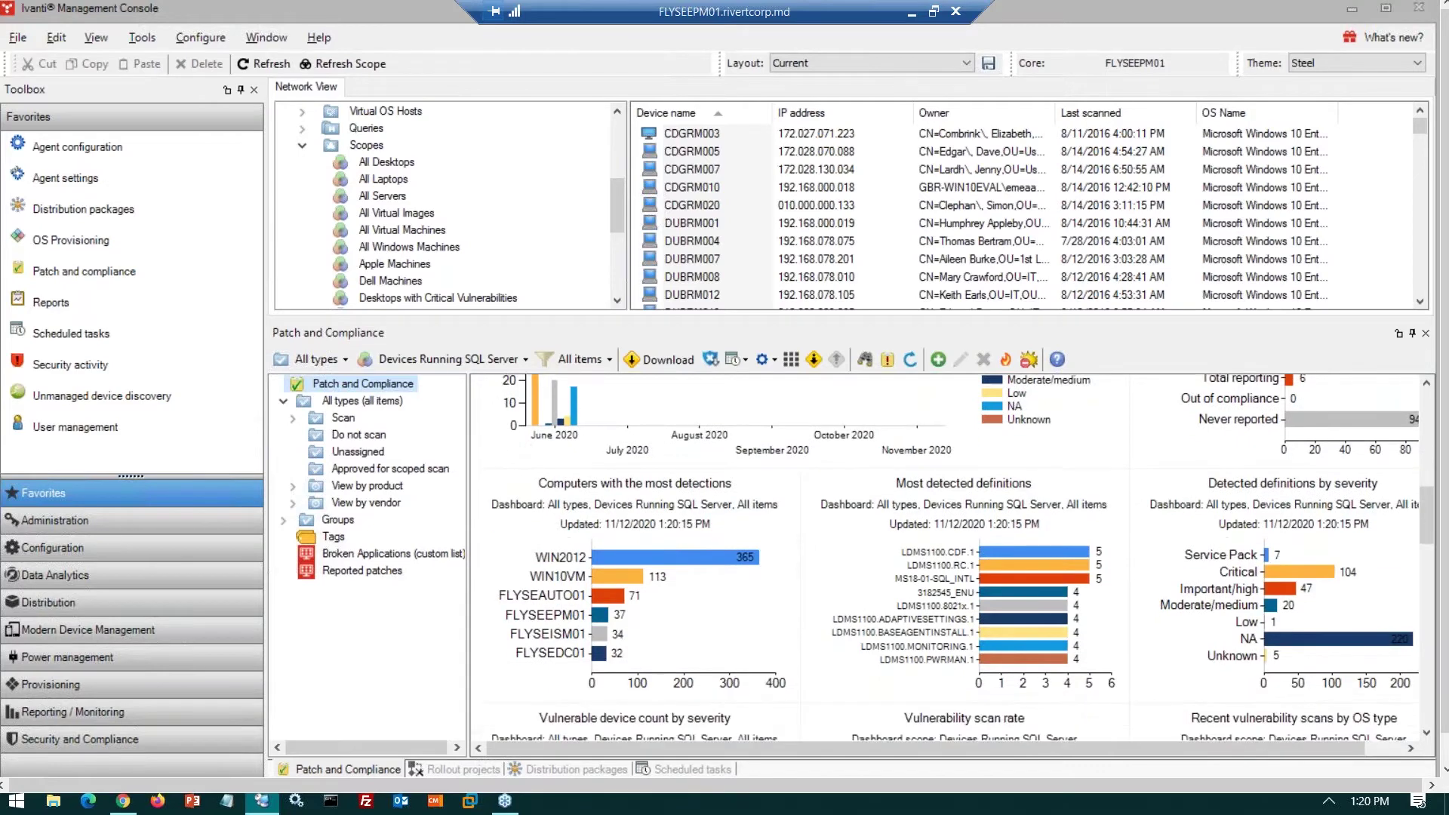
scroll(965, 558, up, 10)
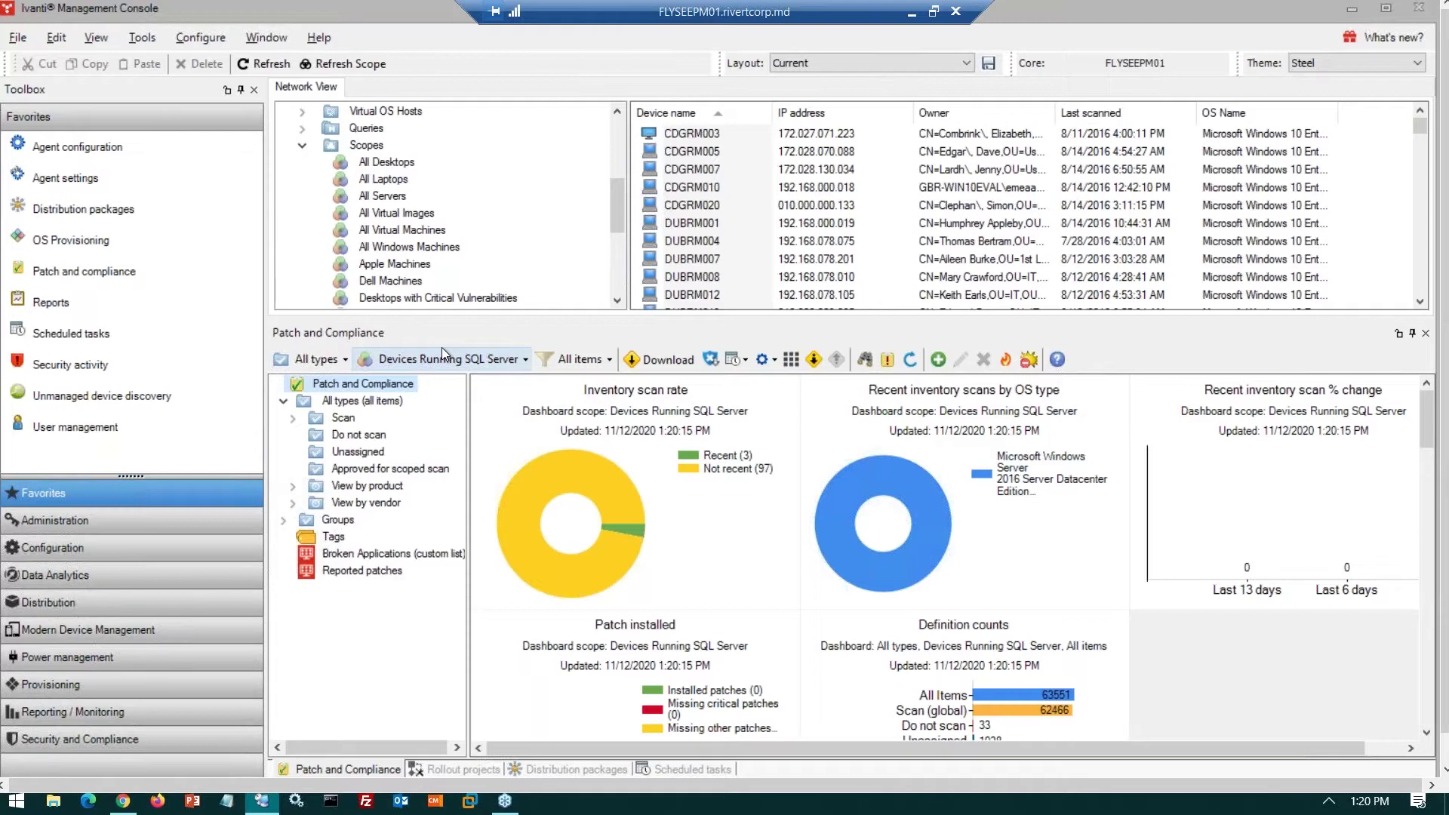
click(365, 575)
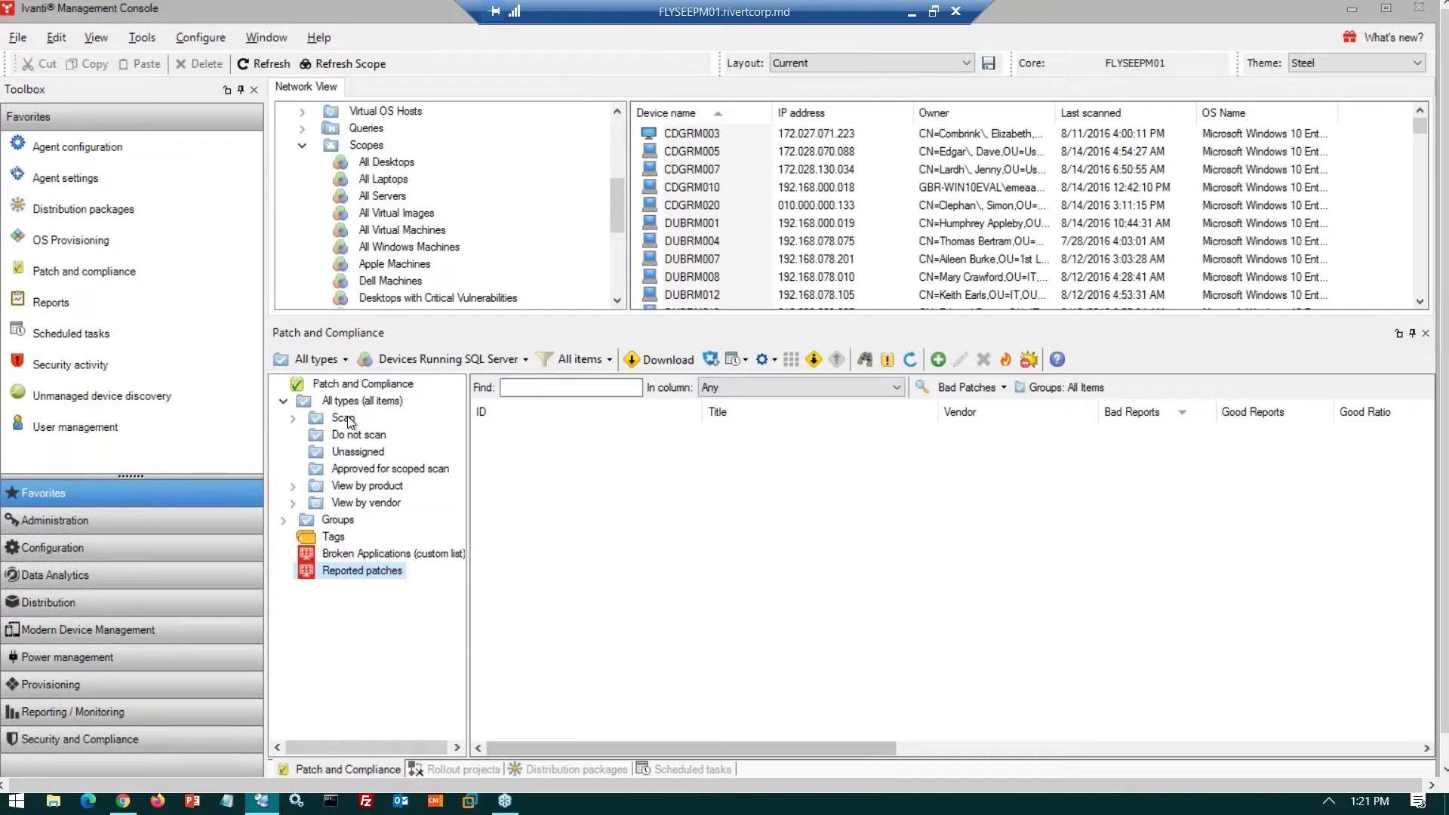
click(359, 436)
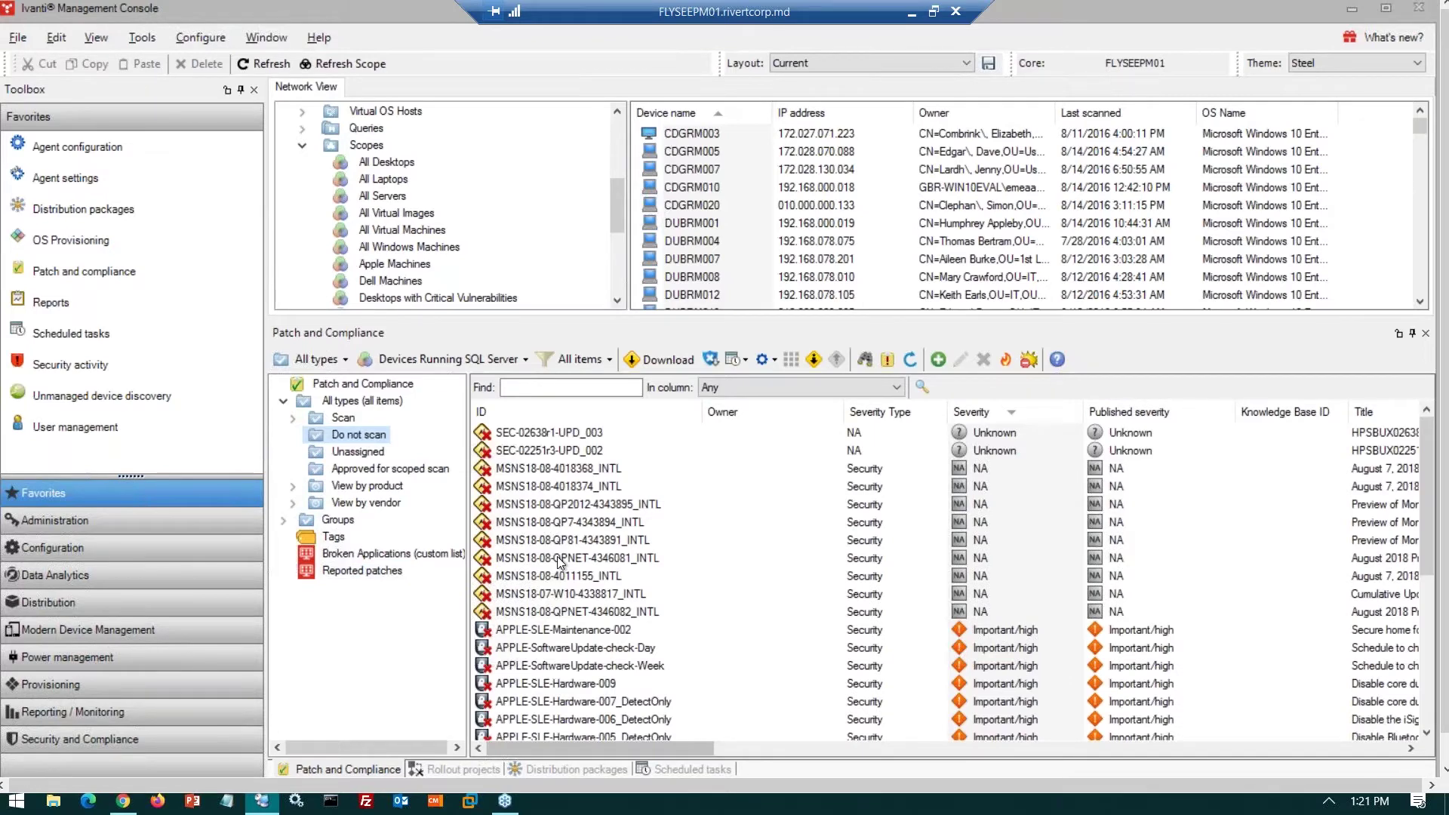
click(355, 572)
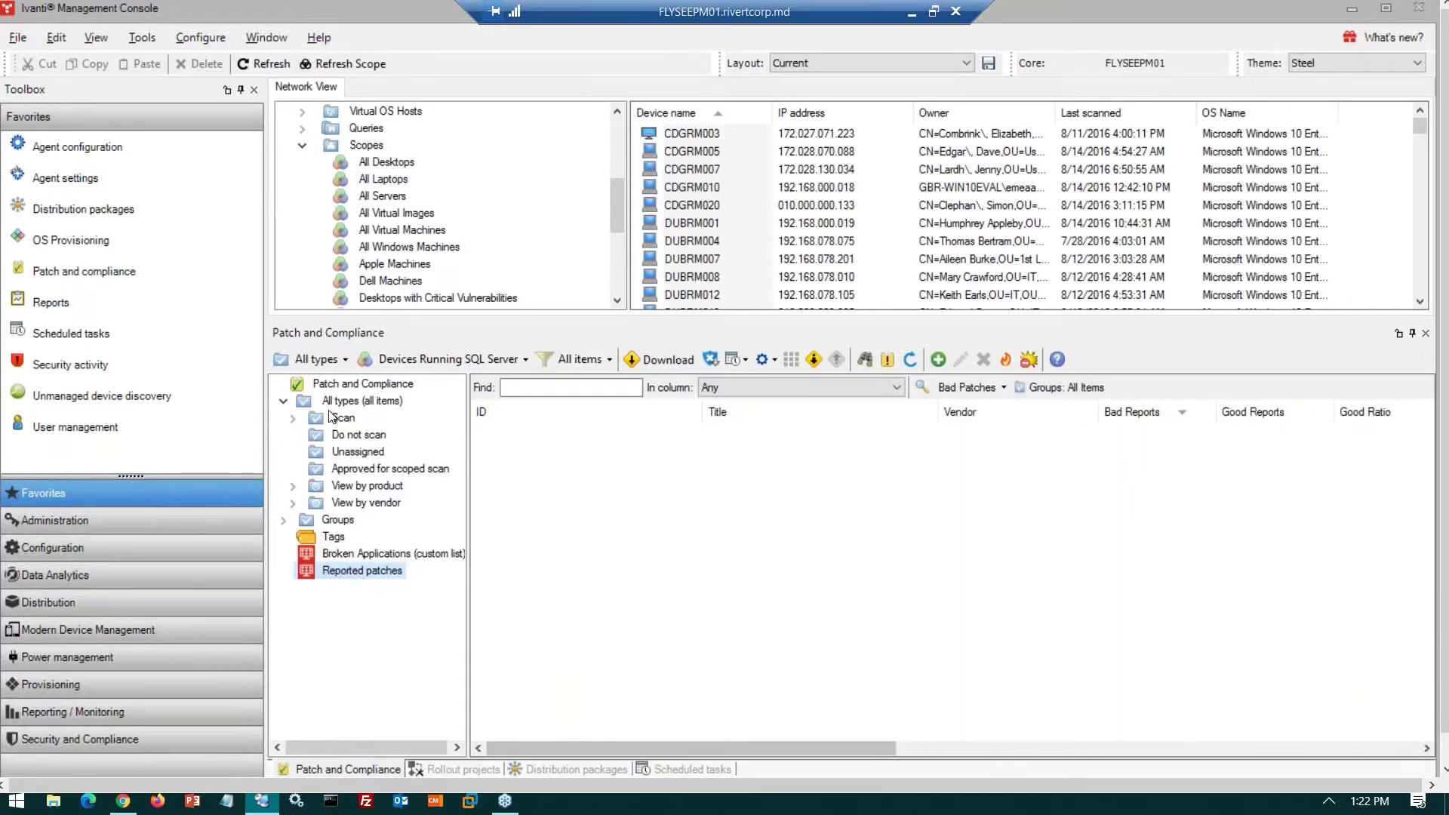
click(357, 435)
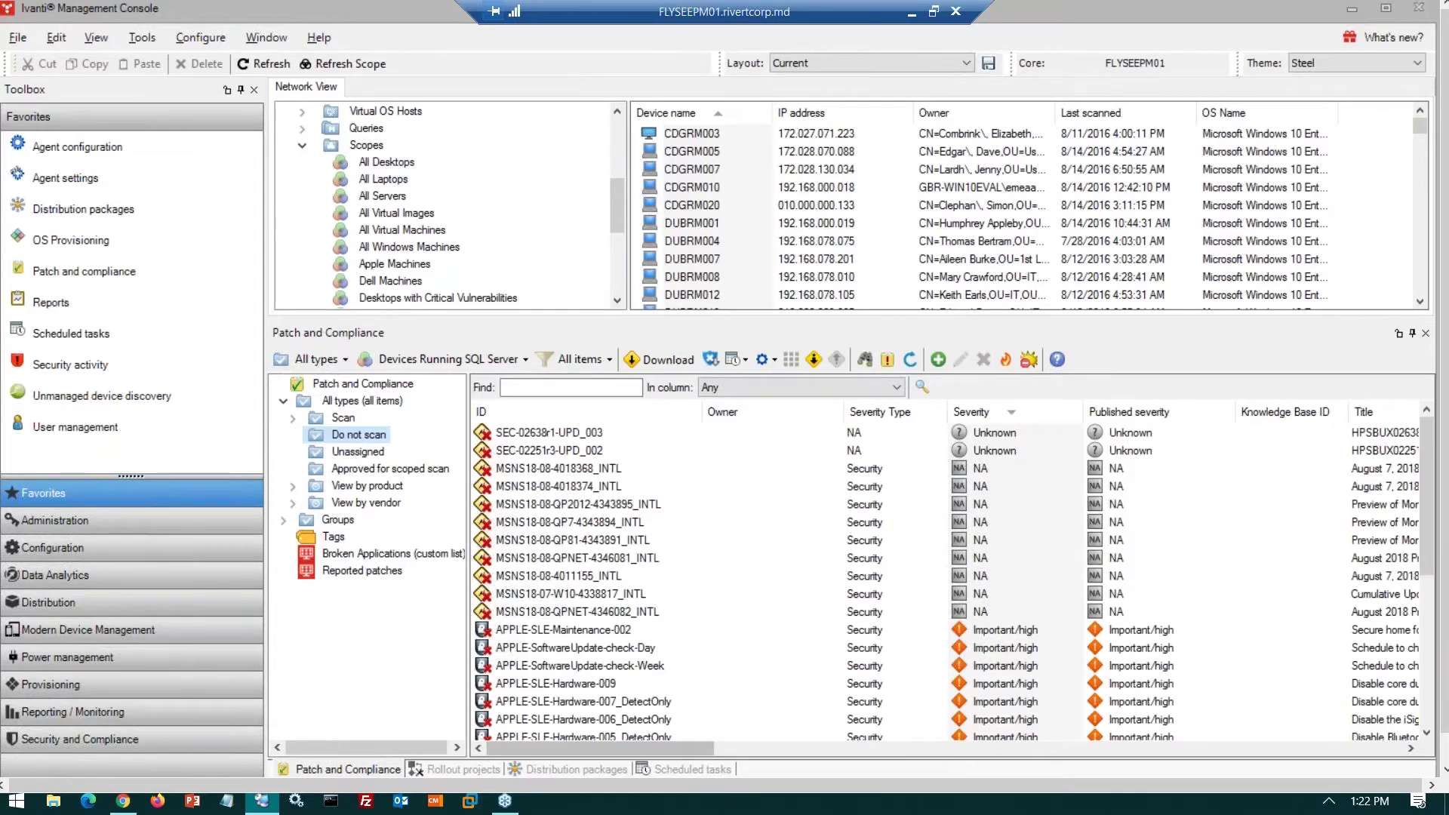
click(590, 487)
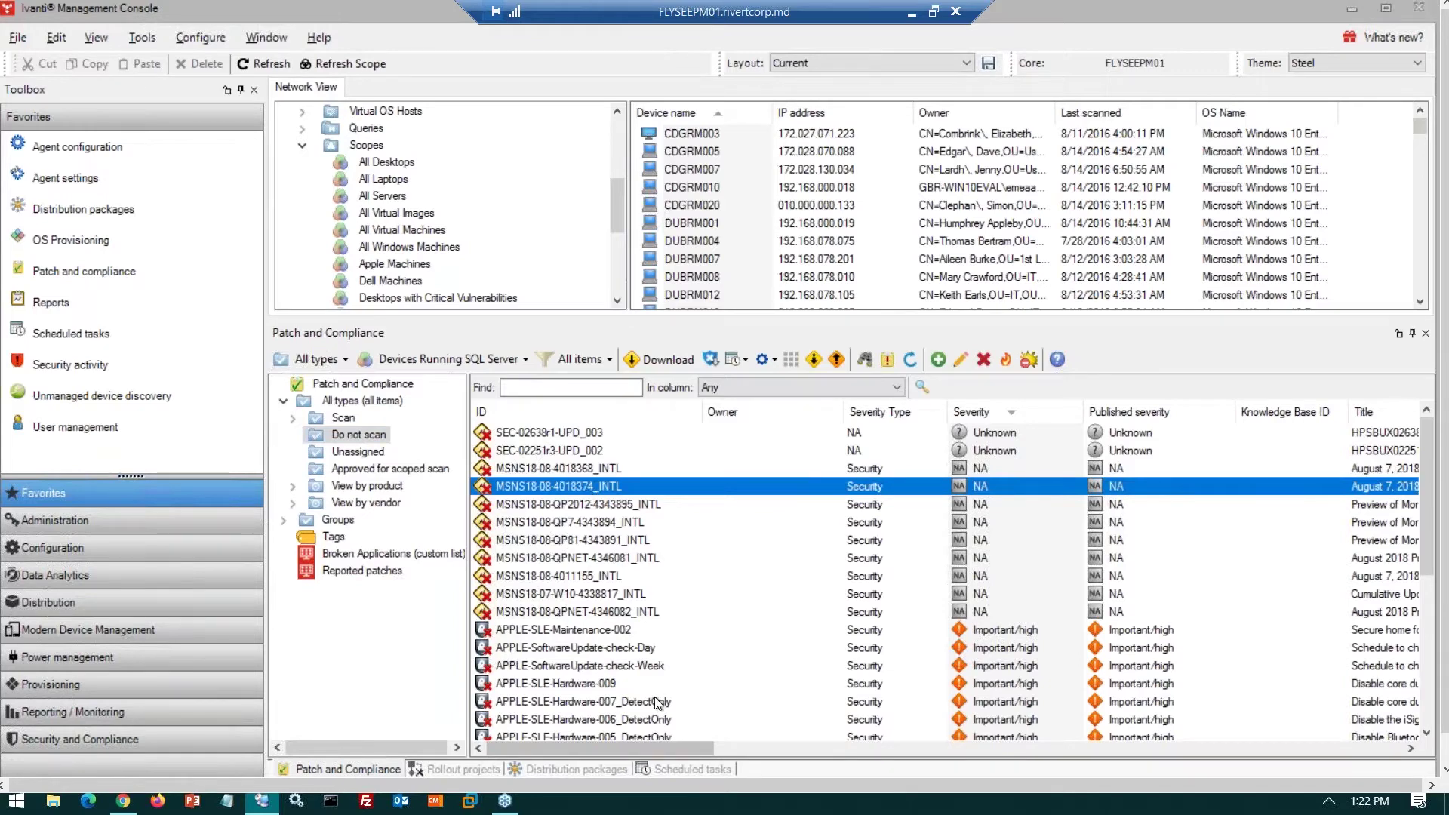
Display the scheduled tasks and expand the Task templates and My tasks groups
click(674, 771)
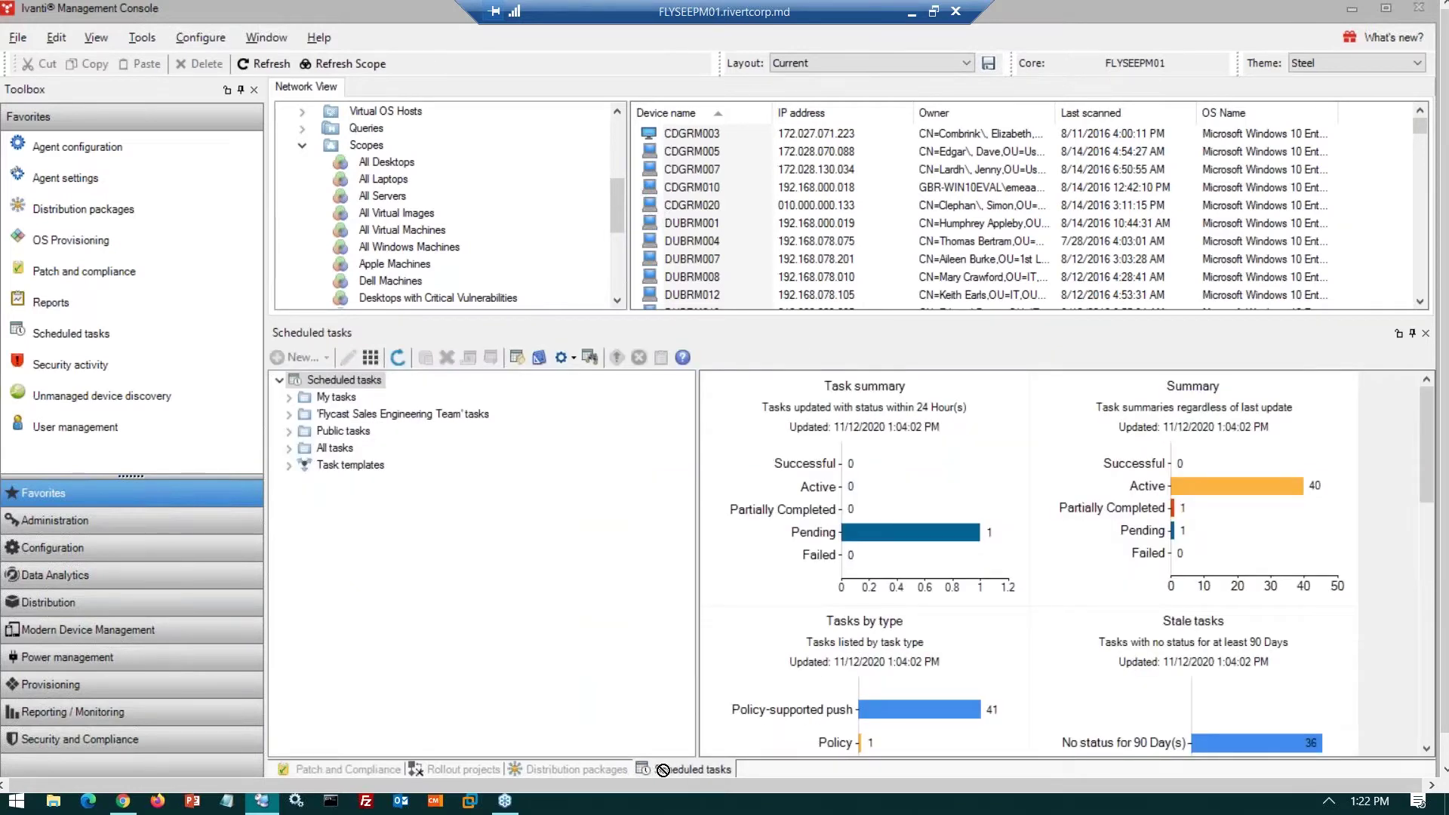
double_click(328, 466)
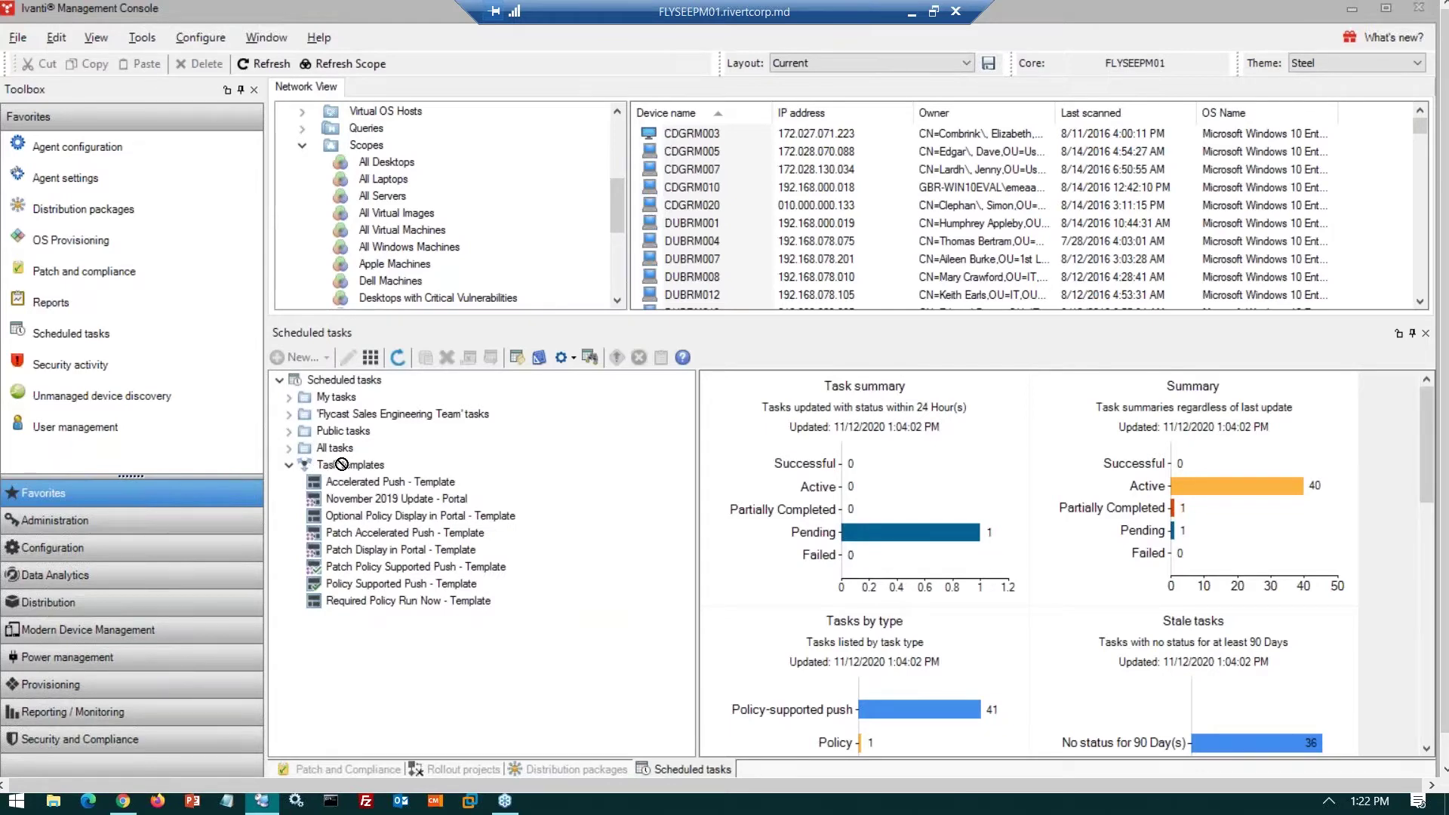
double_click(334, 396)
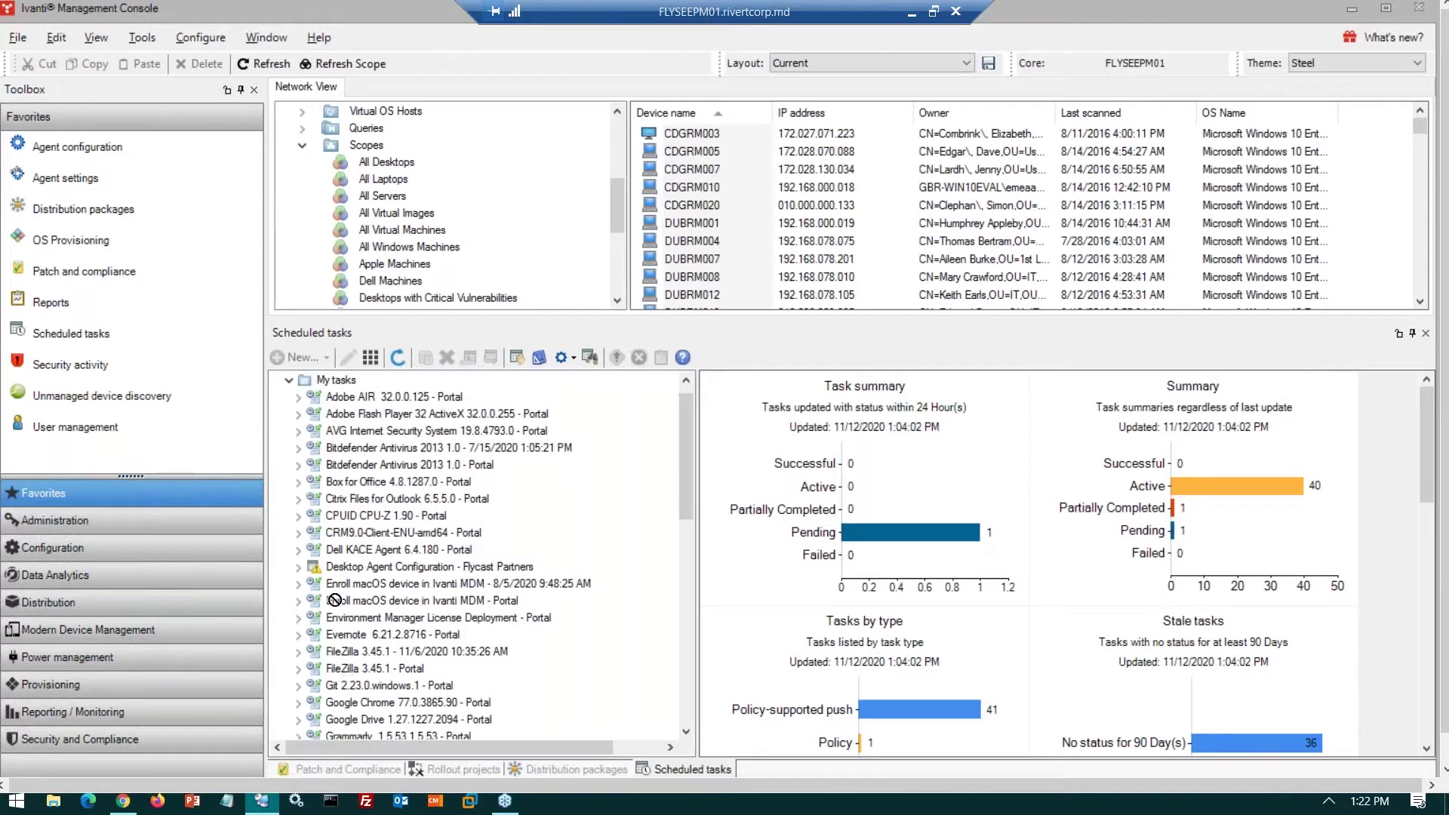
scroll(404, 387, up, 1)
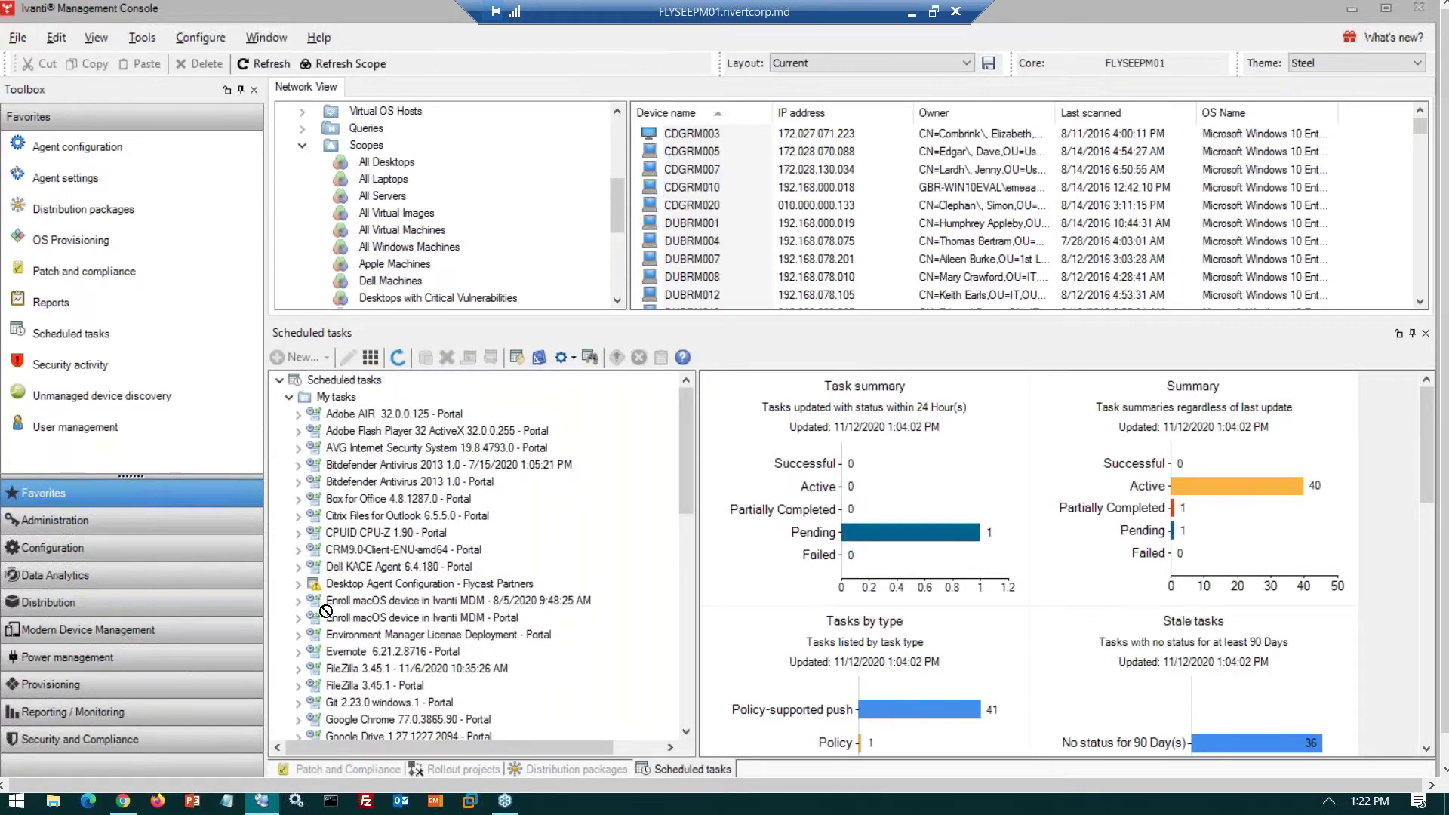
click(334, 768)
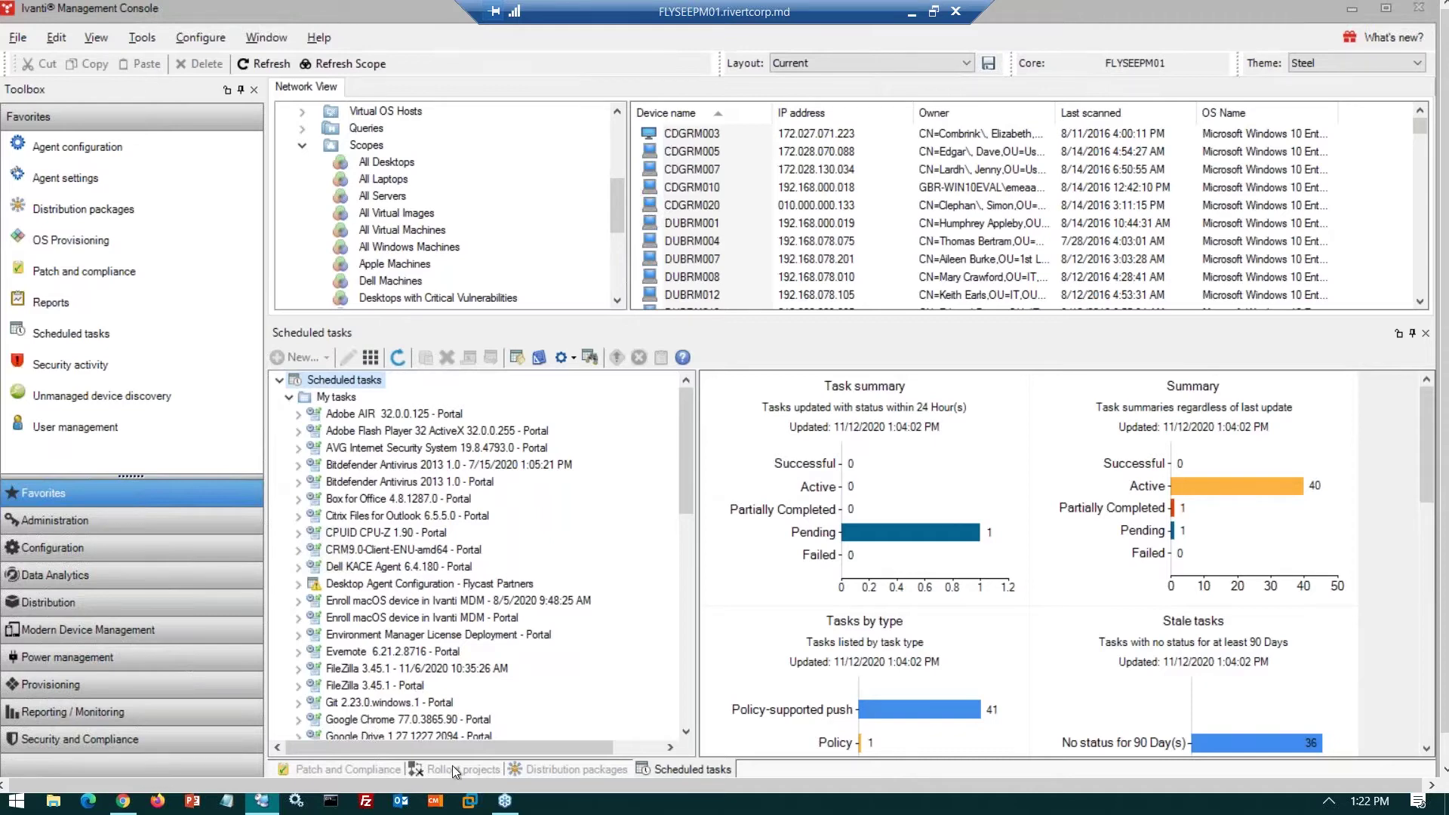
click(337, 767)
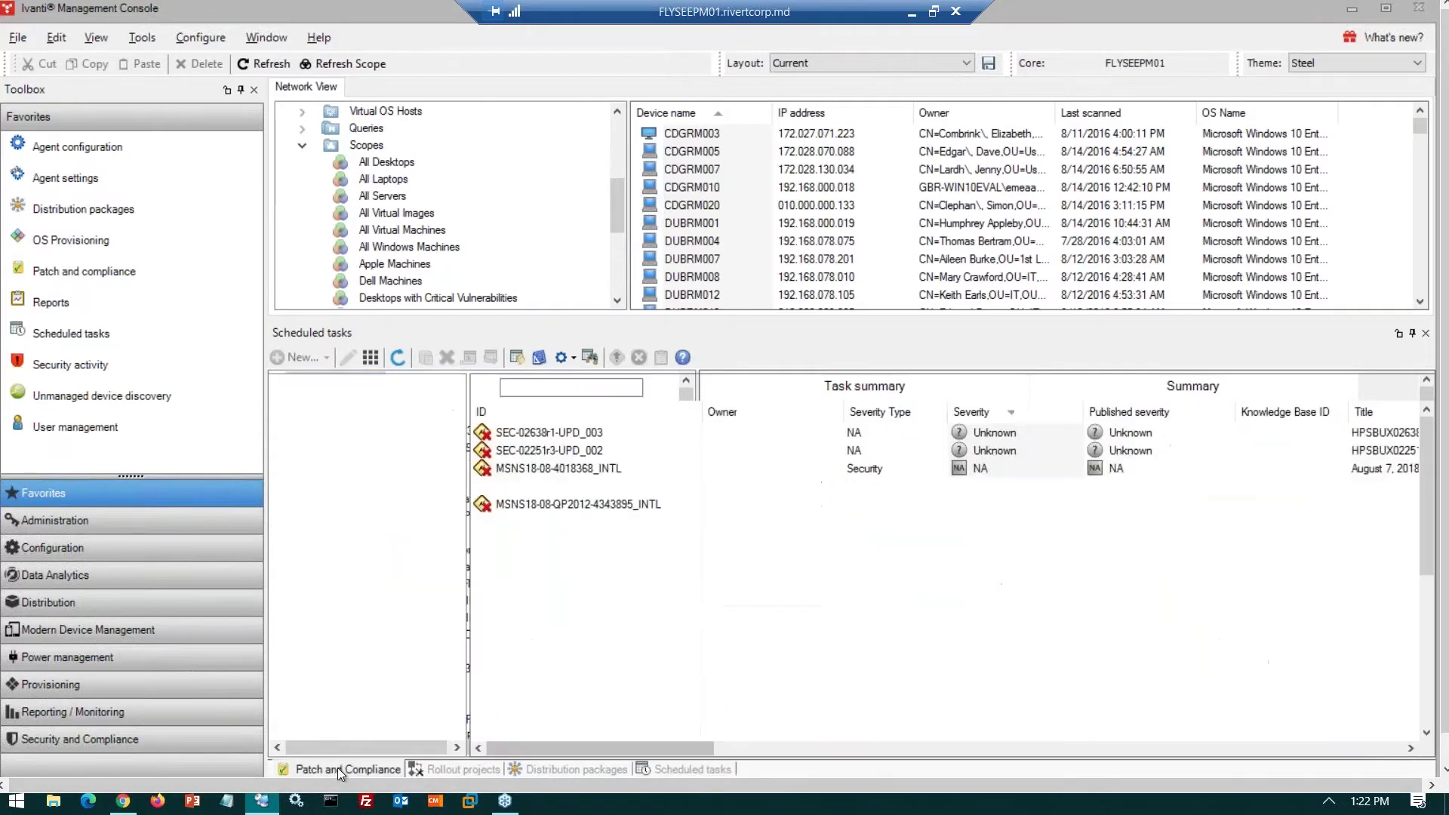
right_click(593, 485)
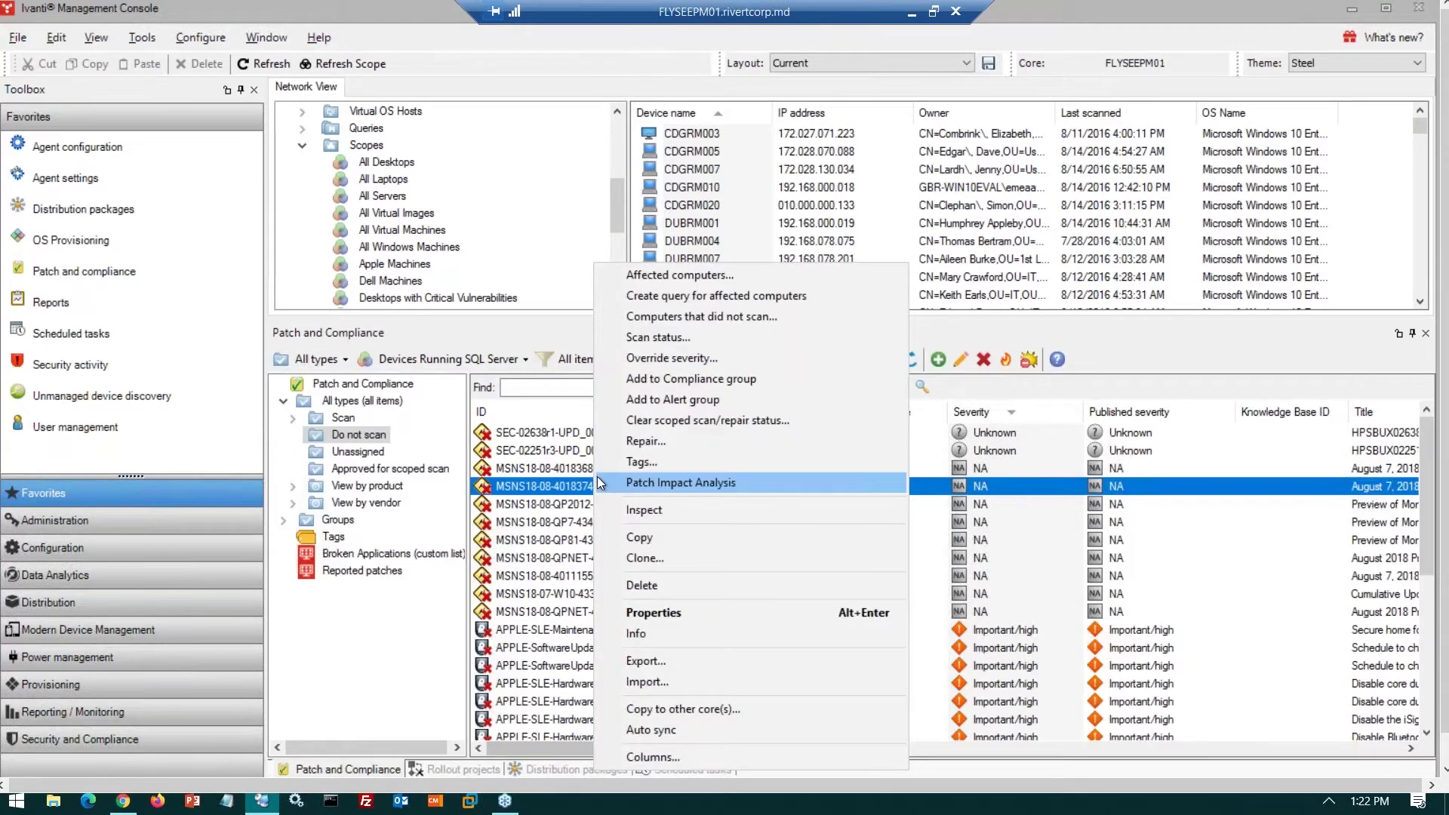
click(350, 417)
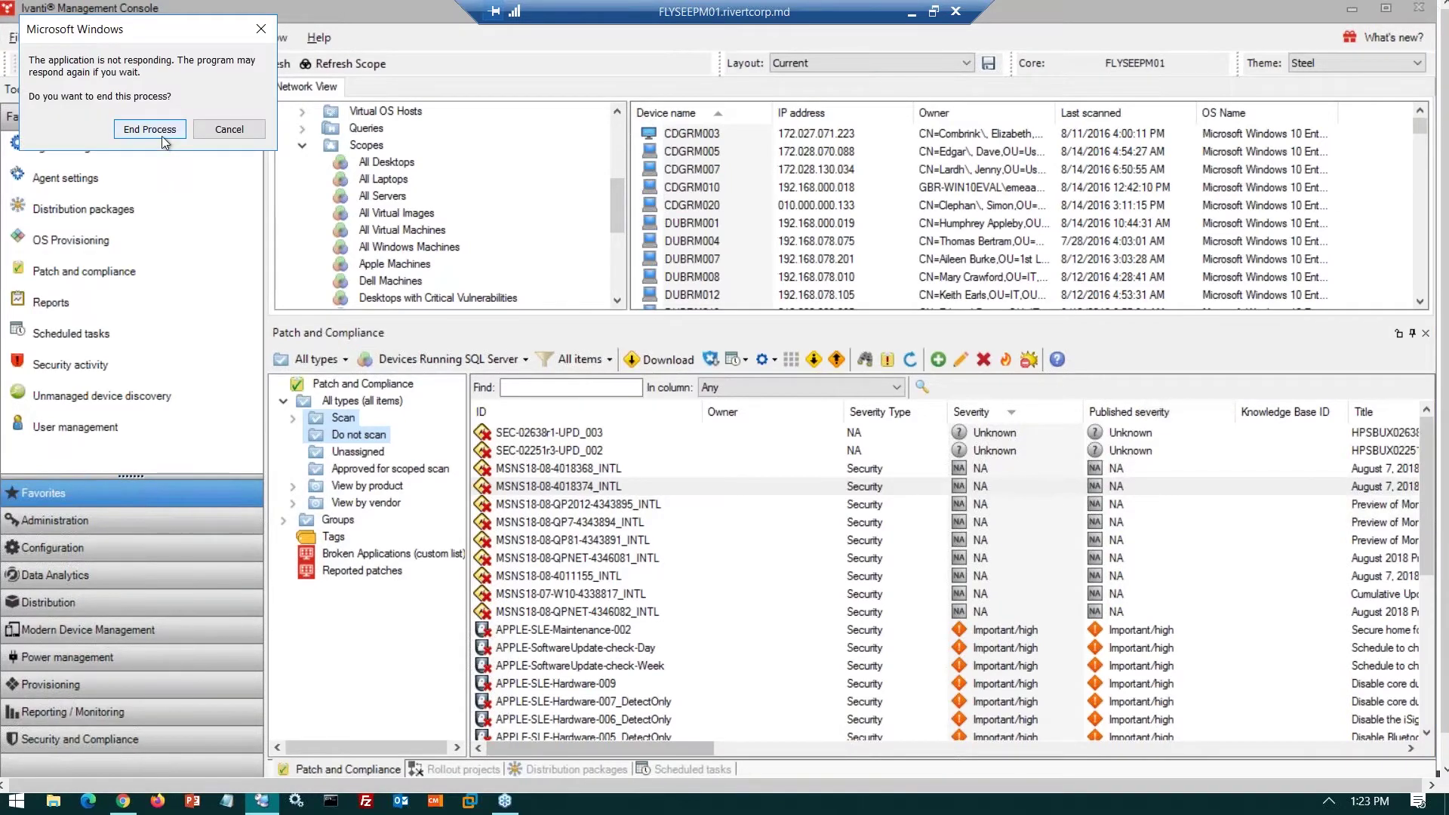
click(230, 130)
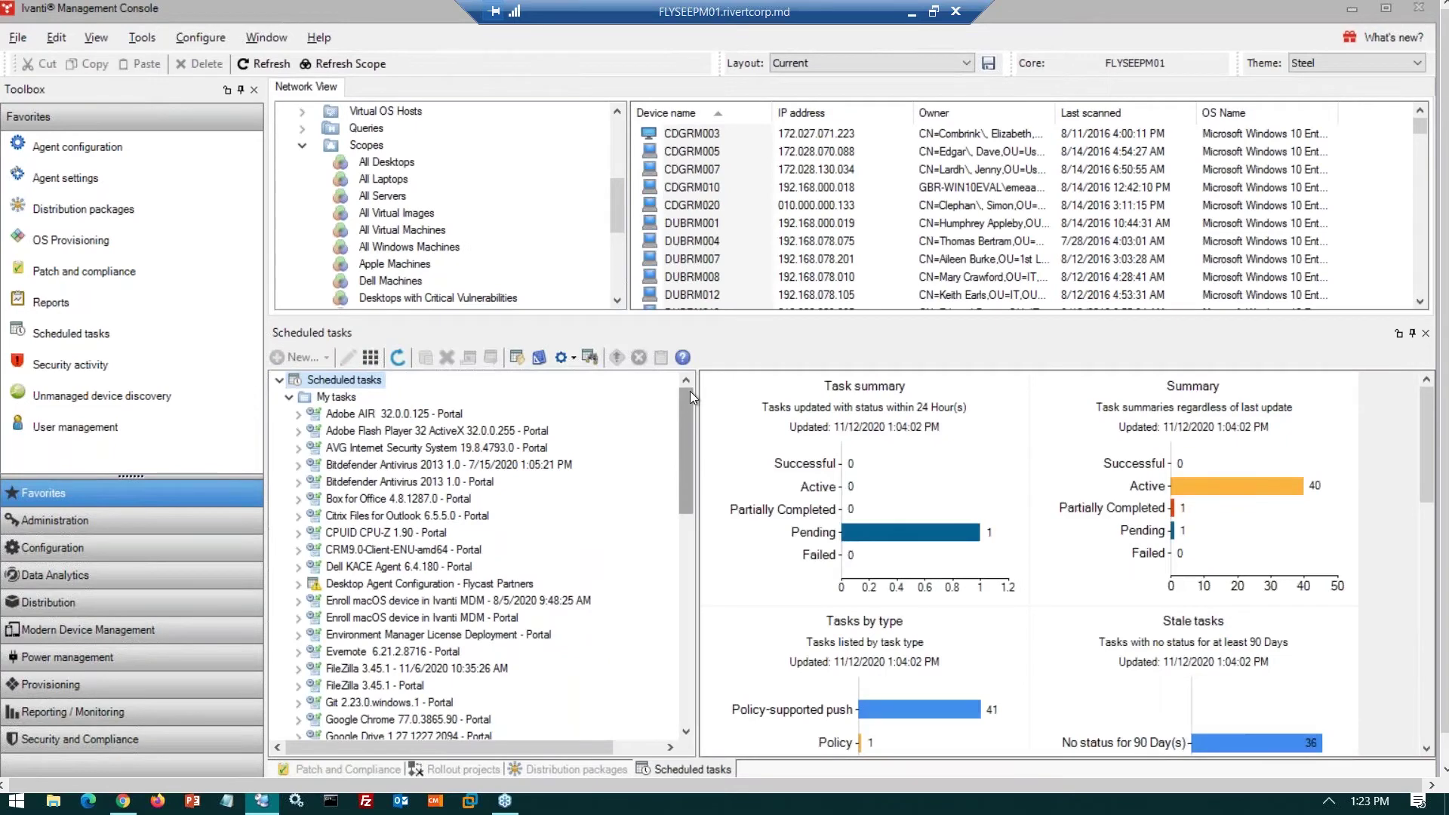
Select the November 2019 Update - Portal task in My tasks to show its status
drag(690, 391, 715, 746)
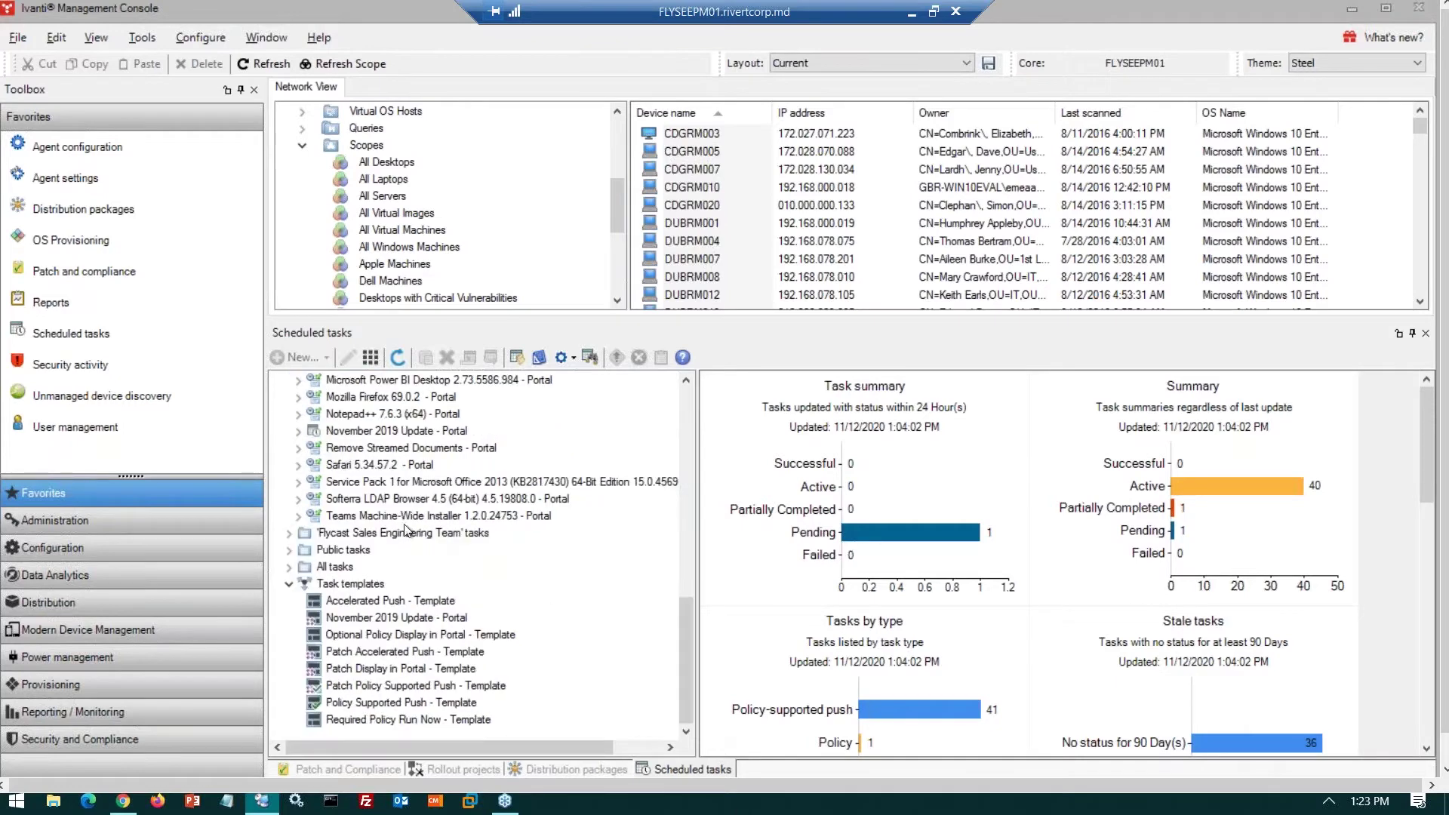
click(415, 434)
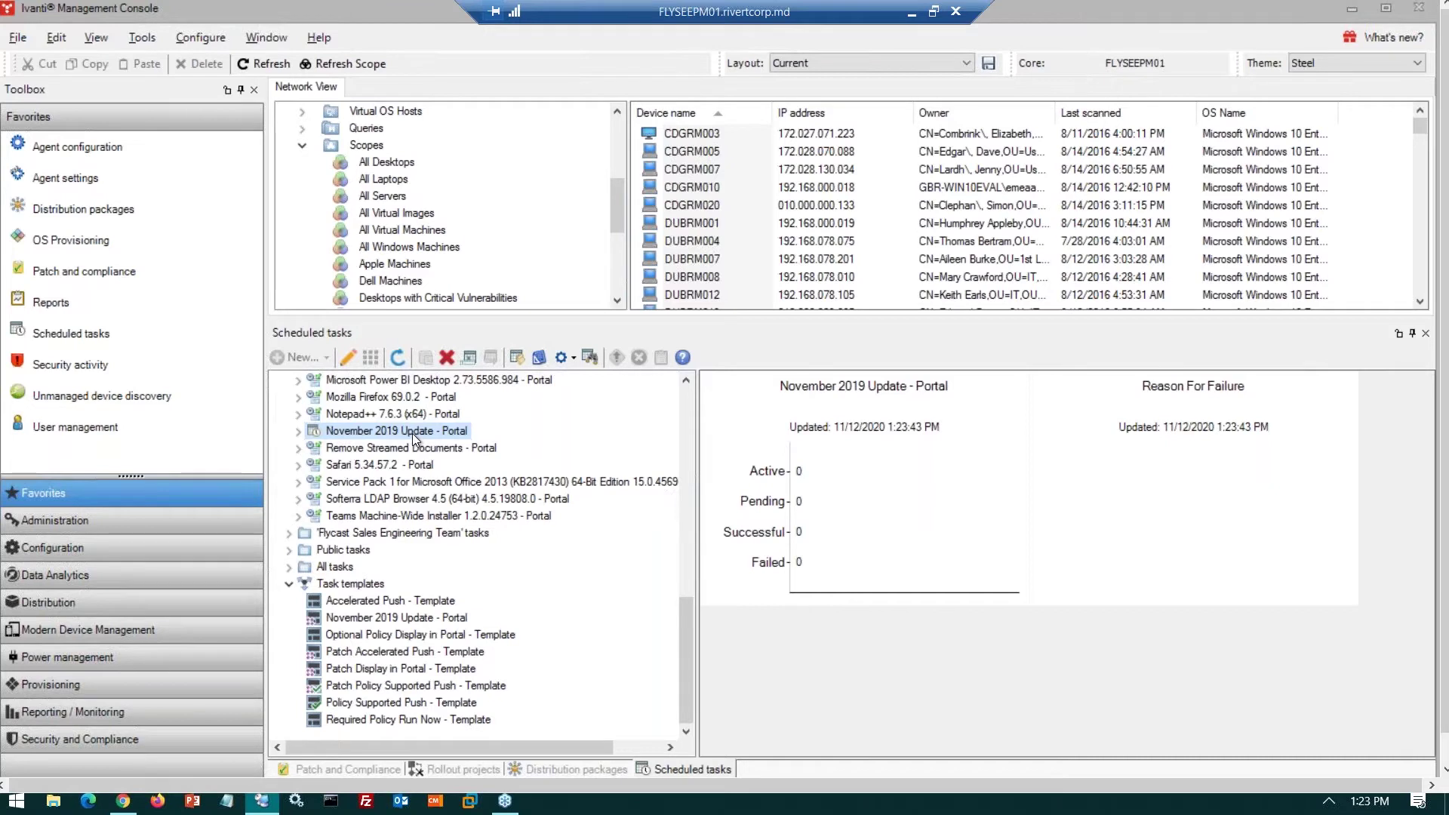
List all devices in the network view and select every one of them
click(614, 134)
click(385, 182)
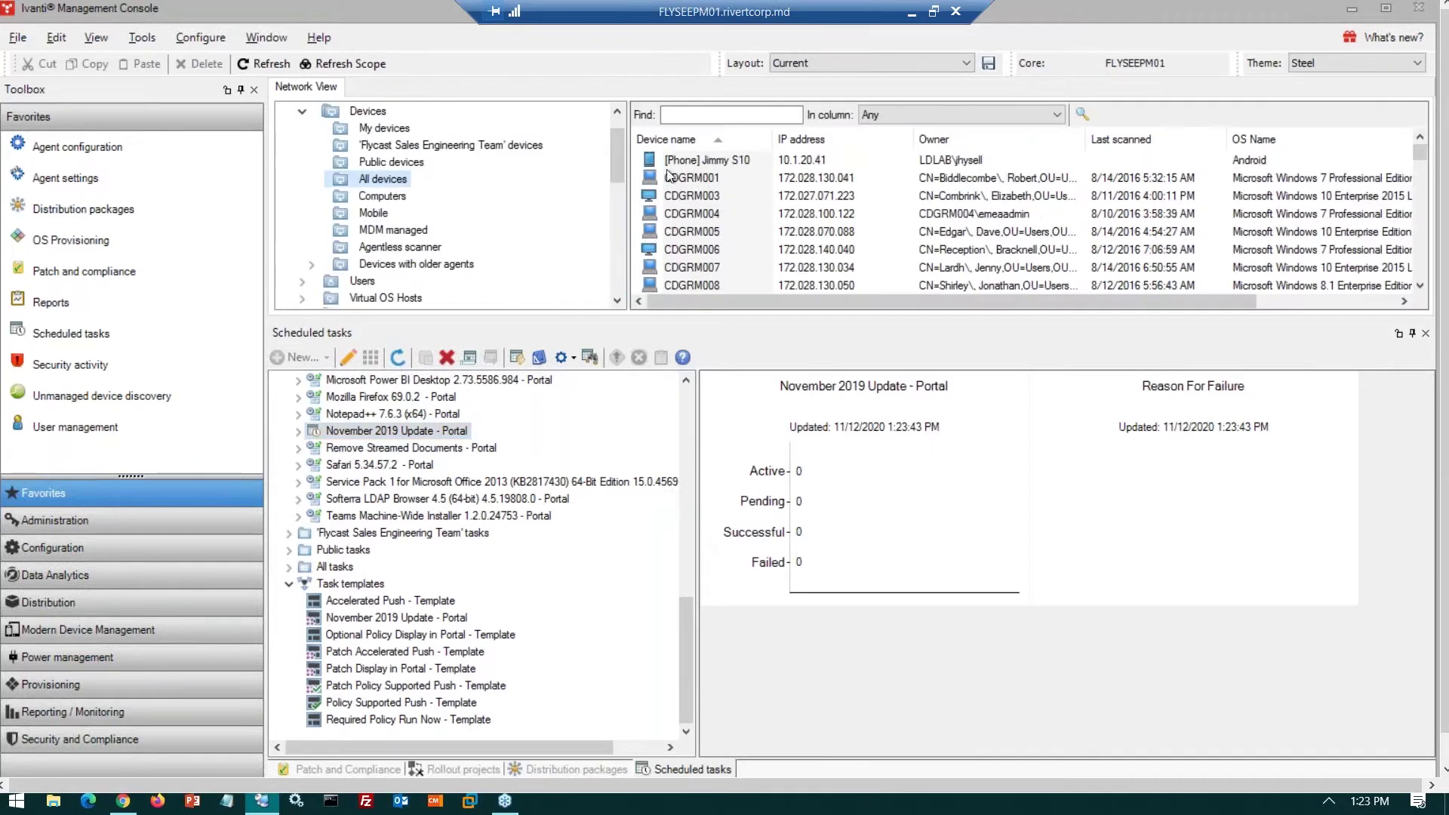
click(694, 165)
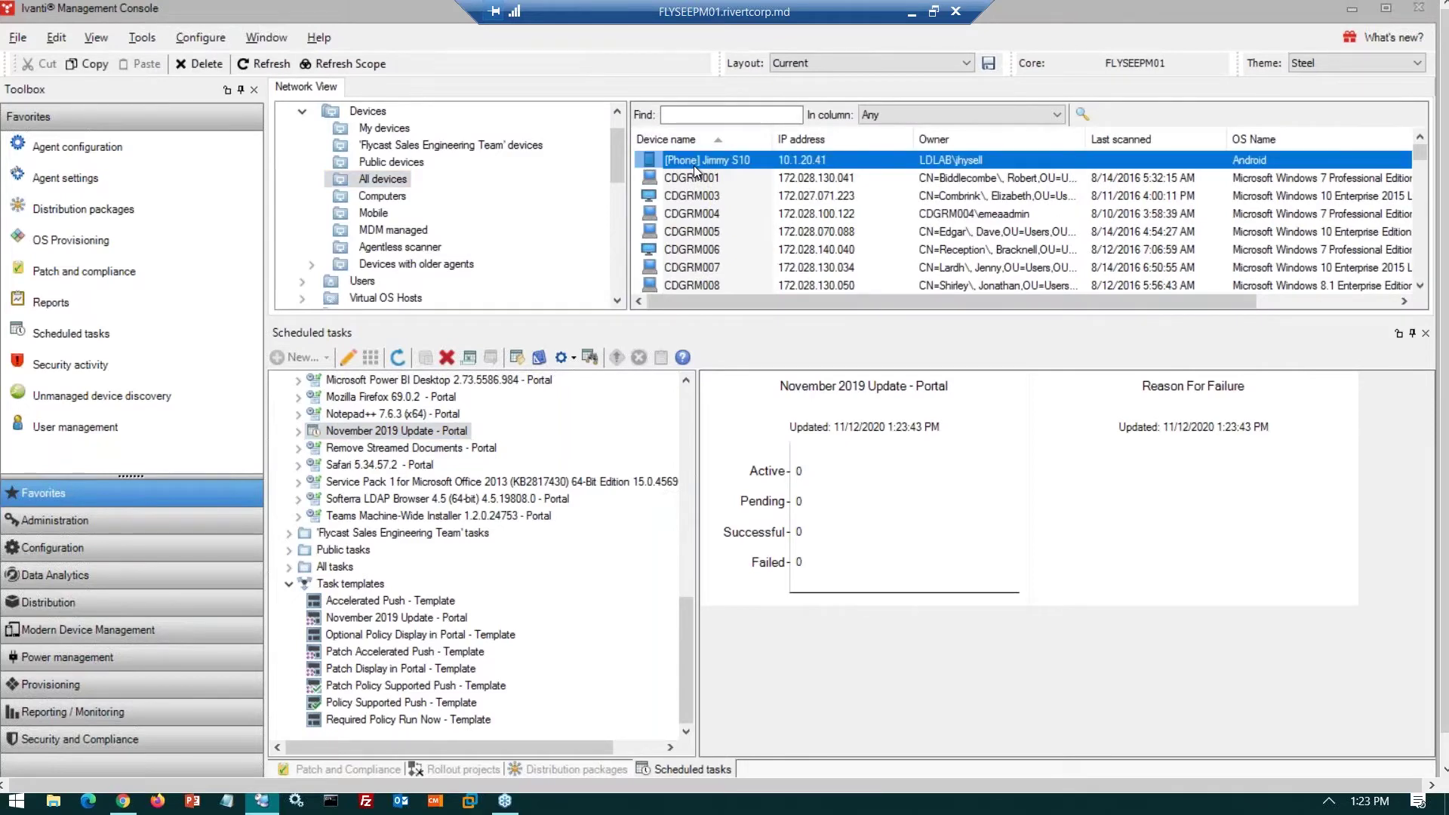
key(ctrl+a)
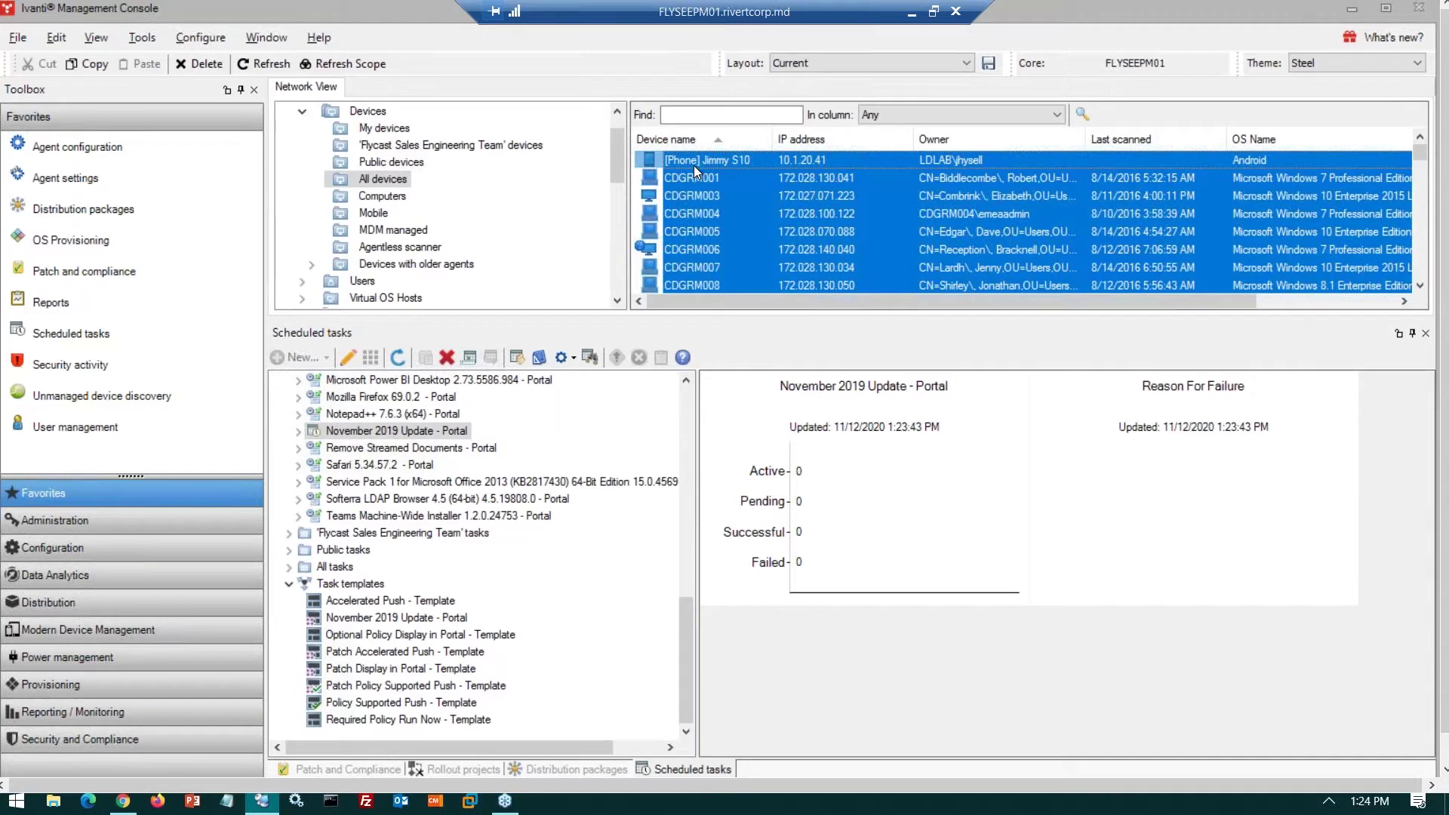
Resolve the All Desktops scope and add all its devices as targets of the November 2019 Update - Portal task
scroll(622, 184, down, 1)
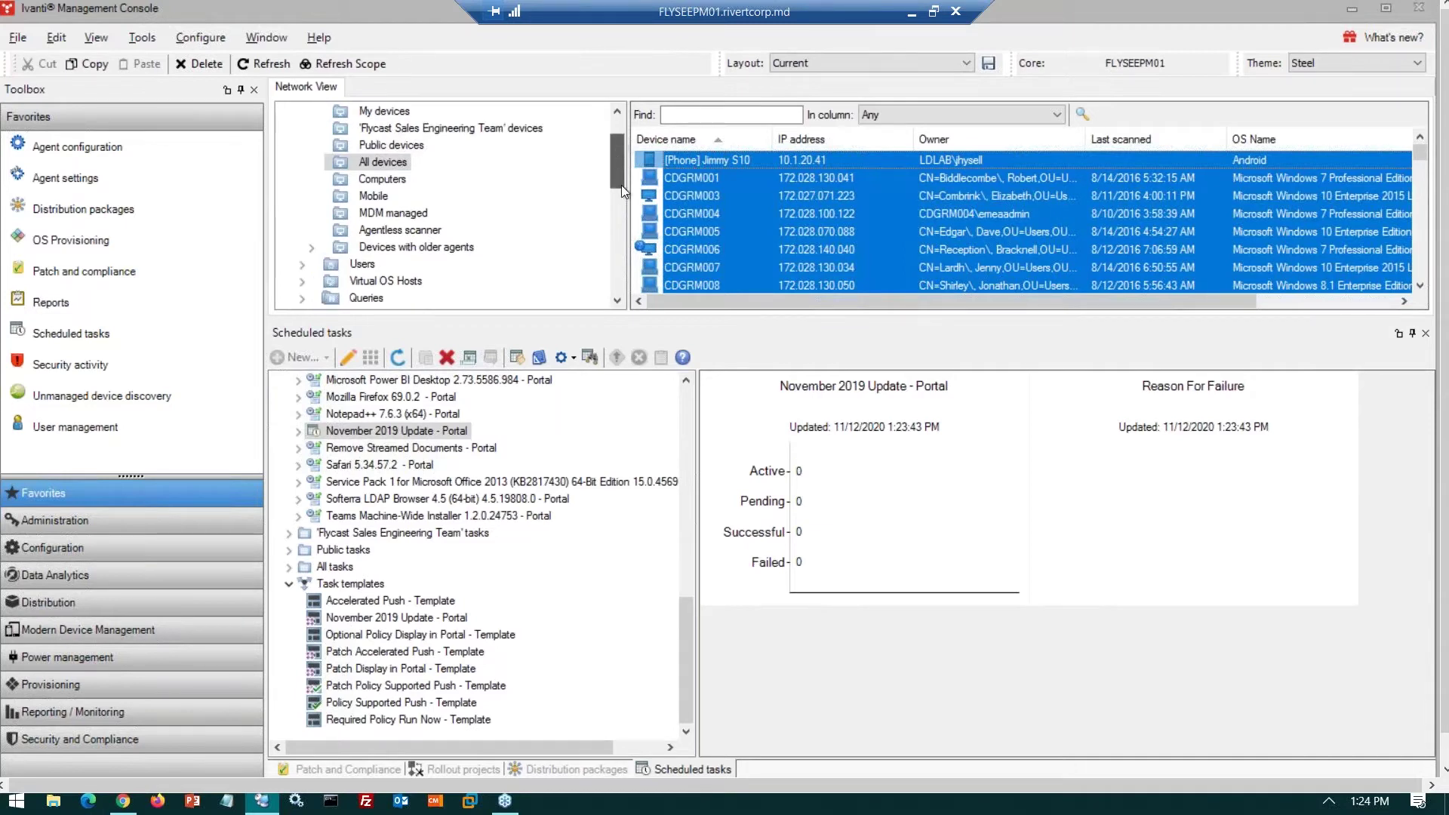
scroll(622, 184, down, 2)
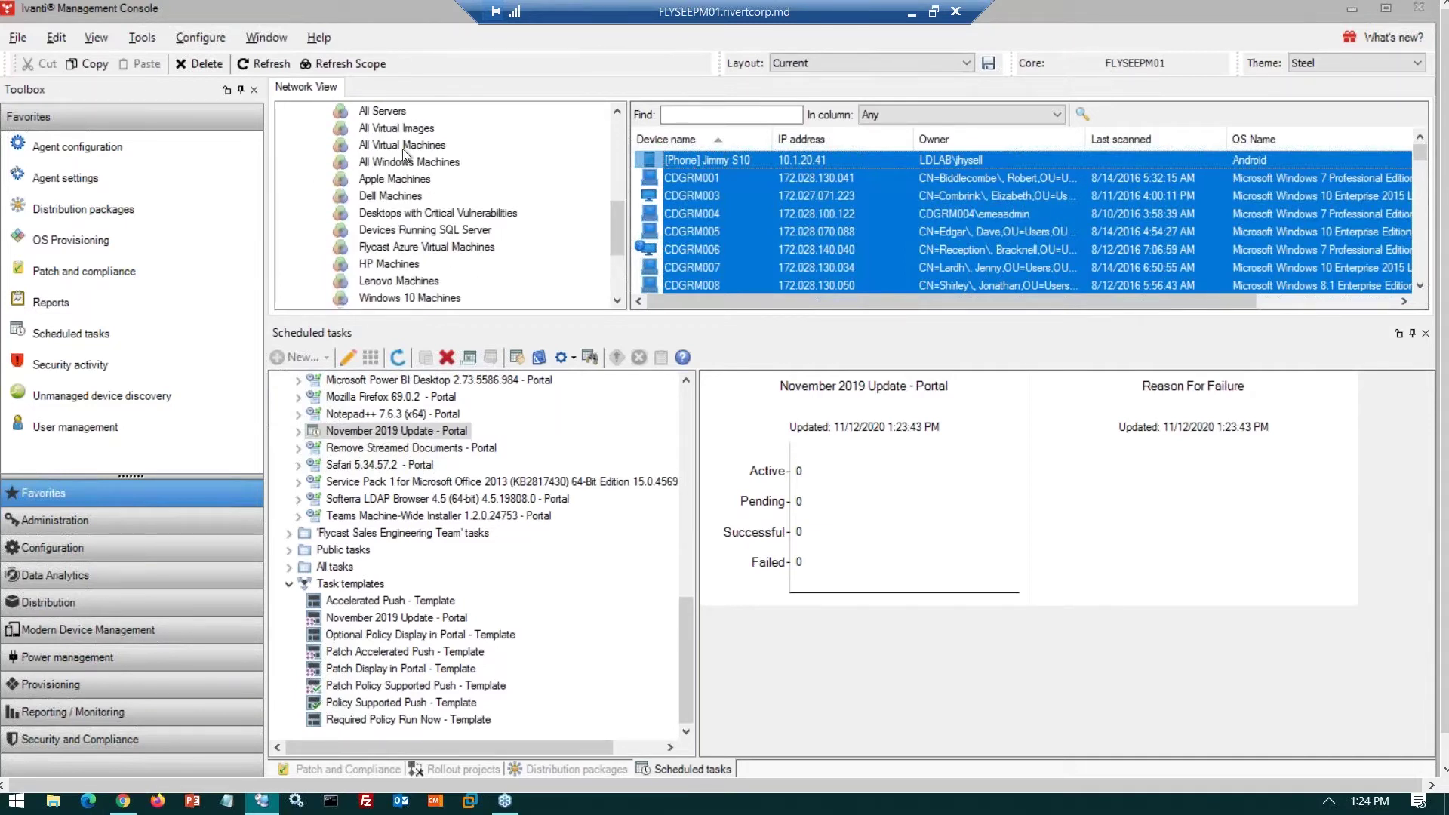
click(617, 139)
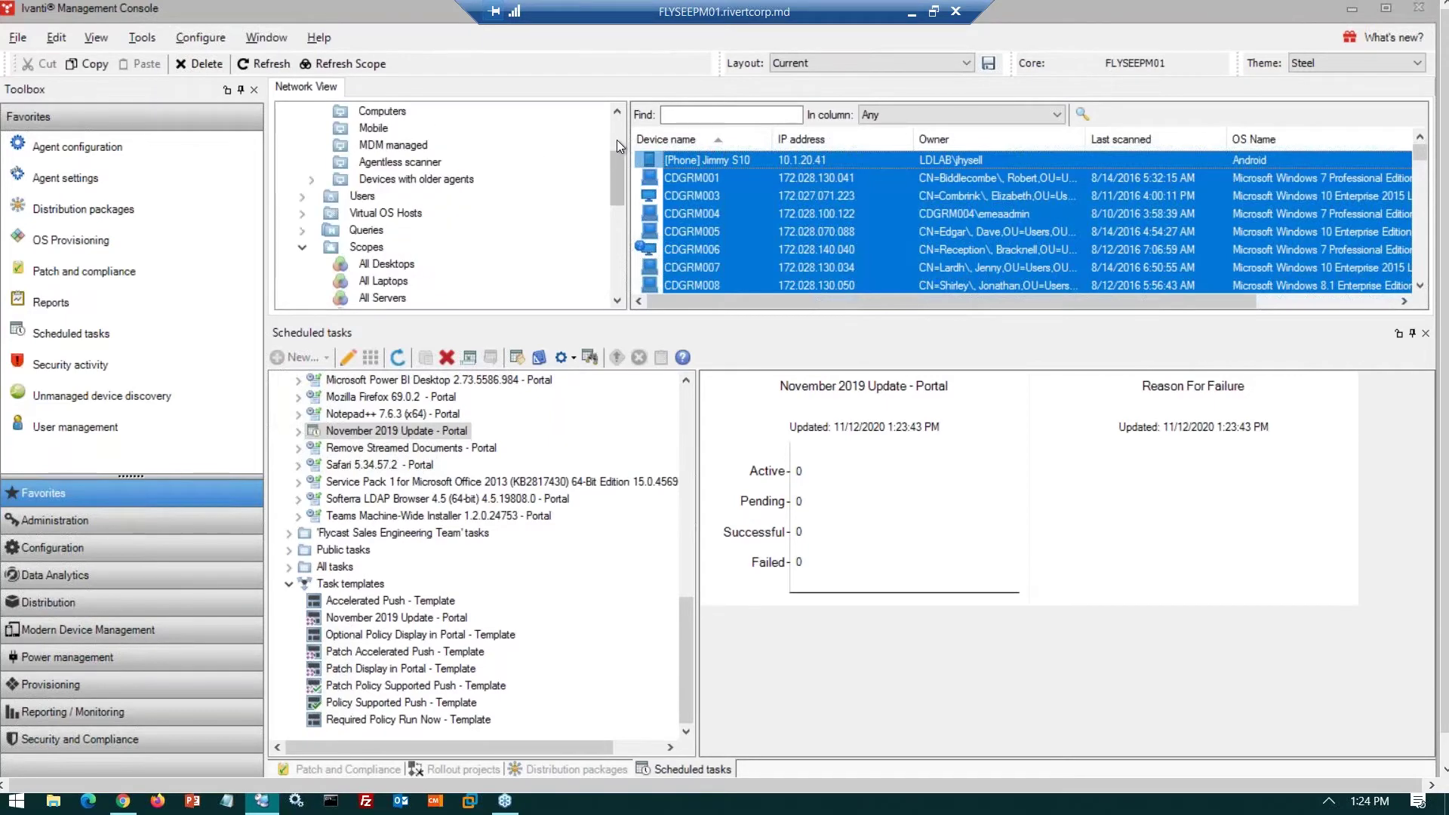
click(397, 264)
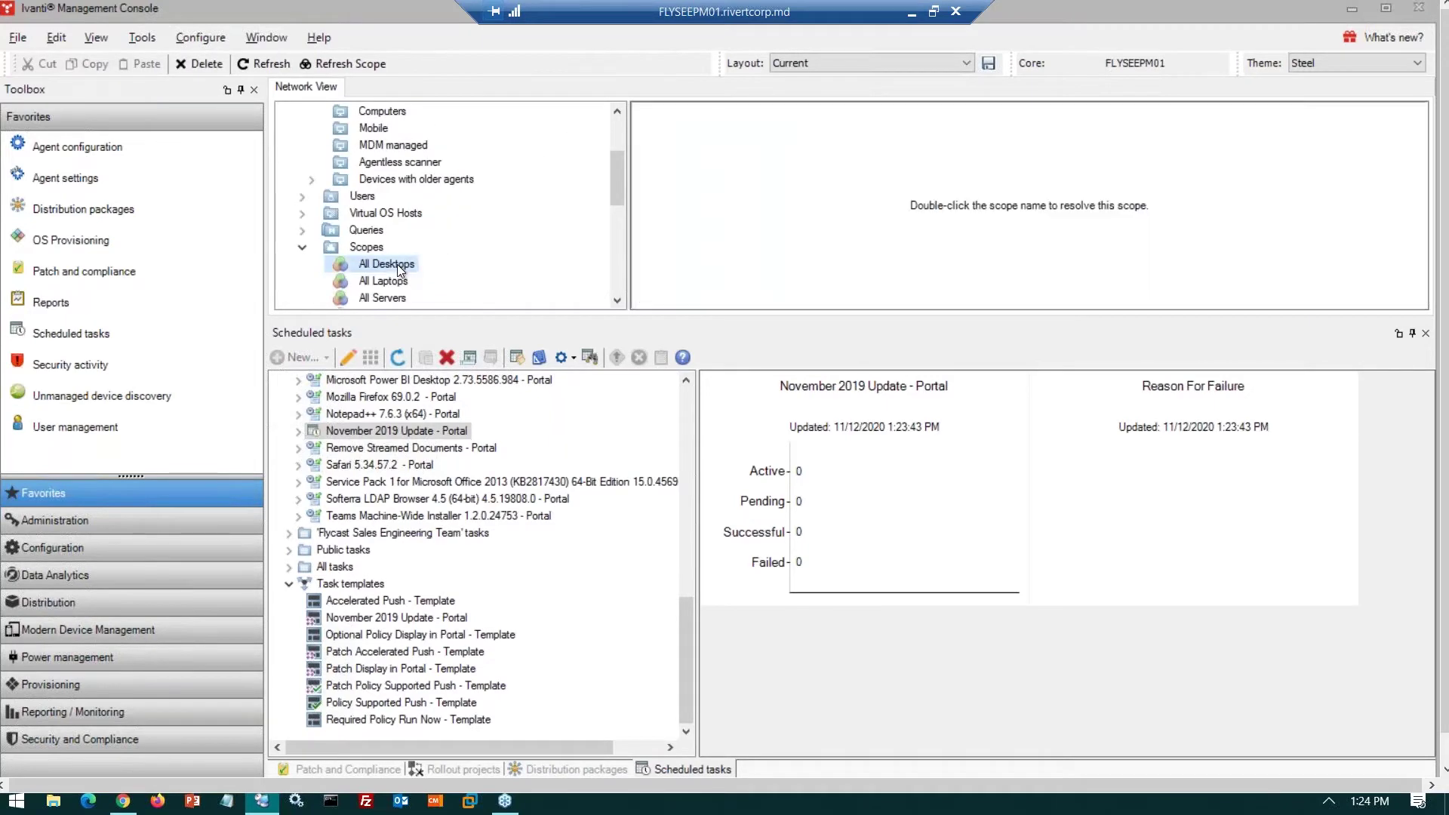
double_click(397, 264)
click(748, 171)
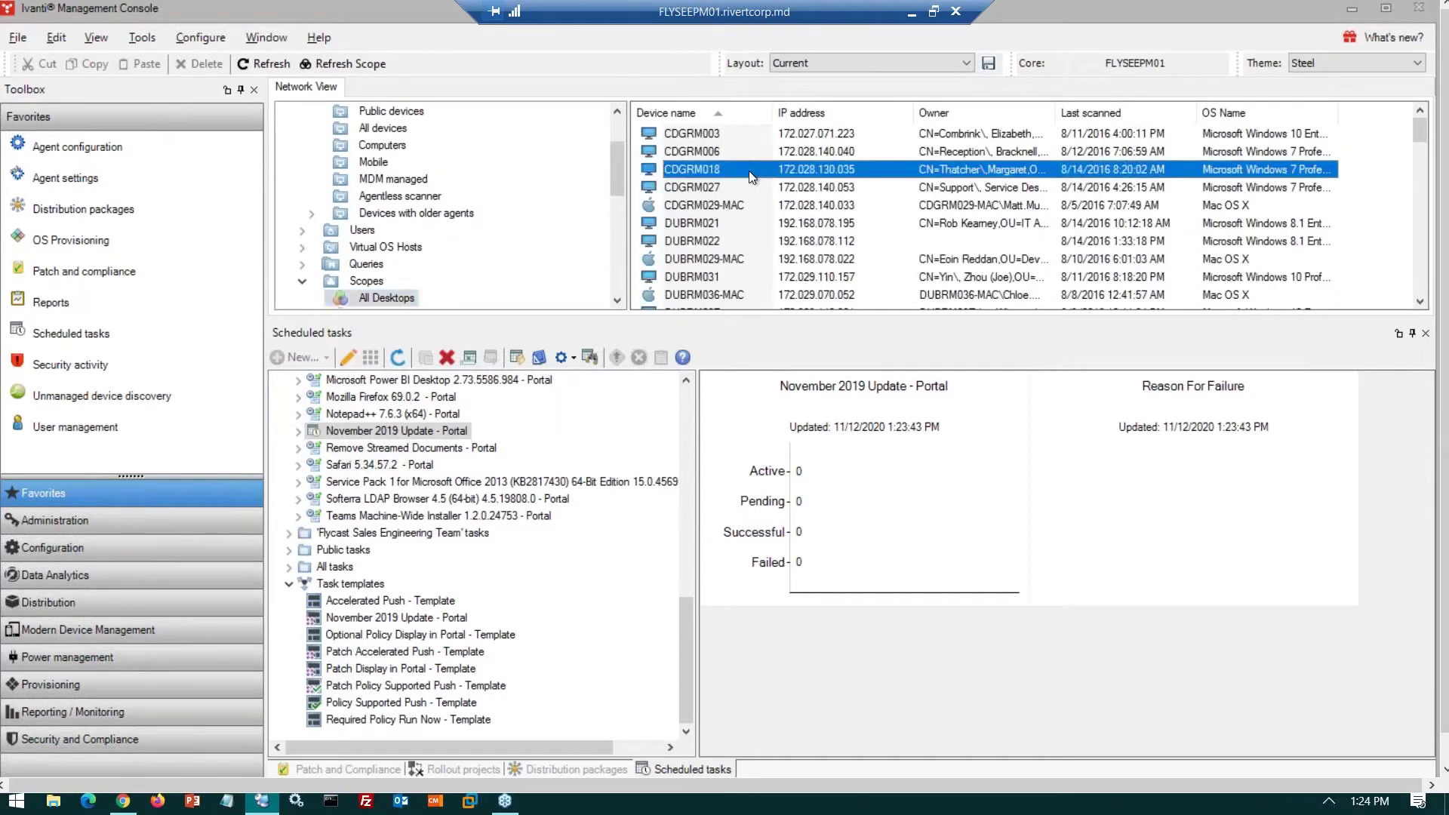
key(ctrl+a)
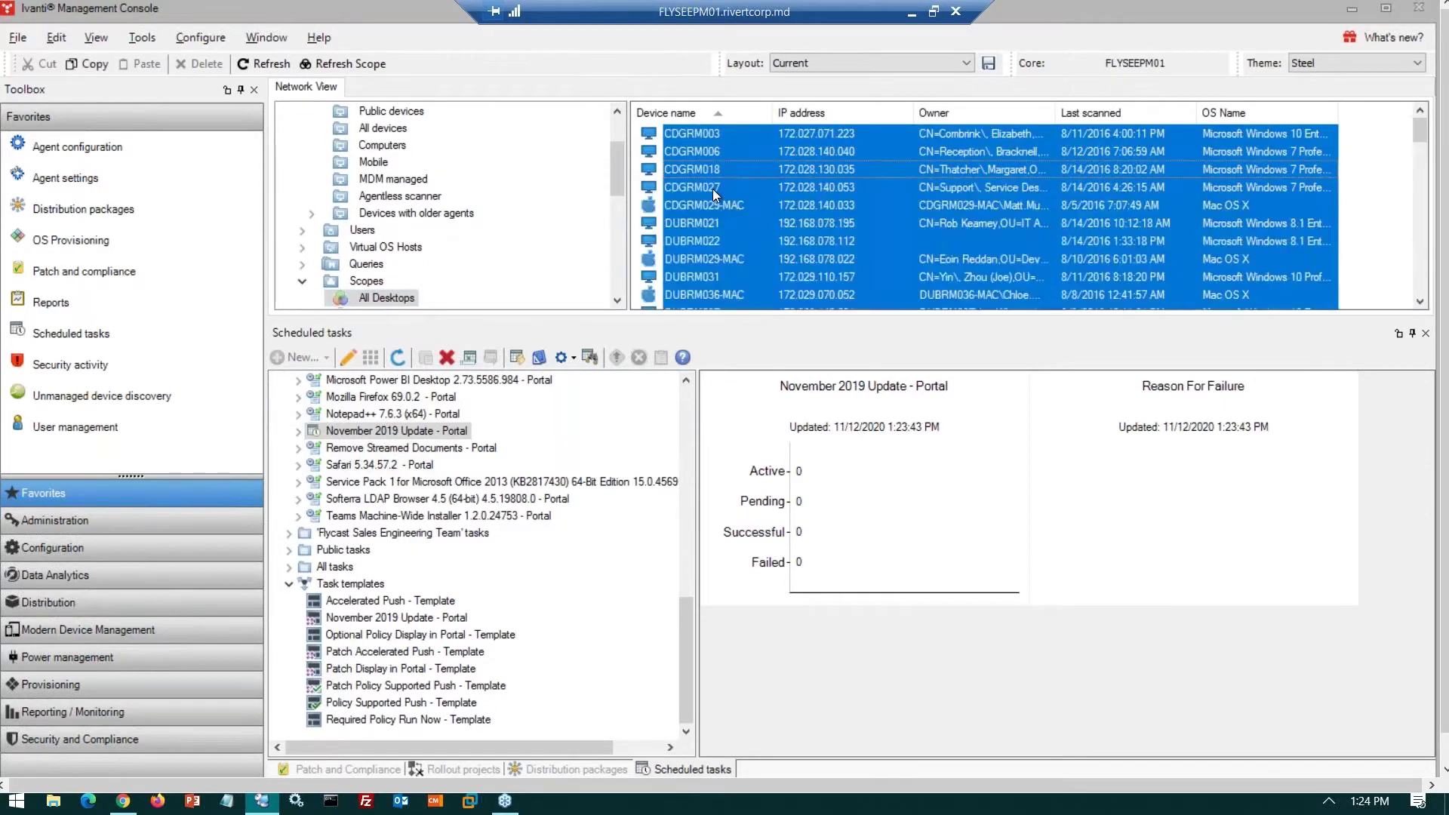
click(422, 436)
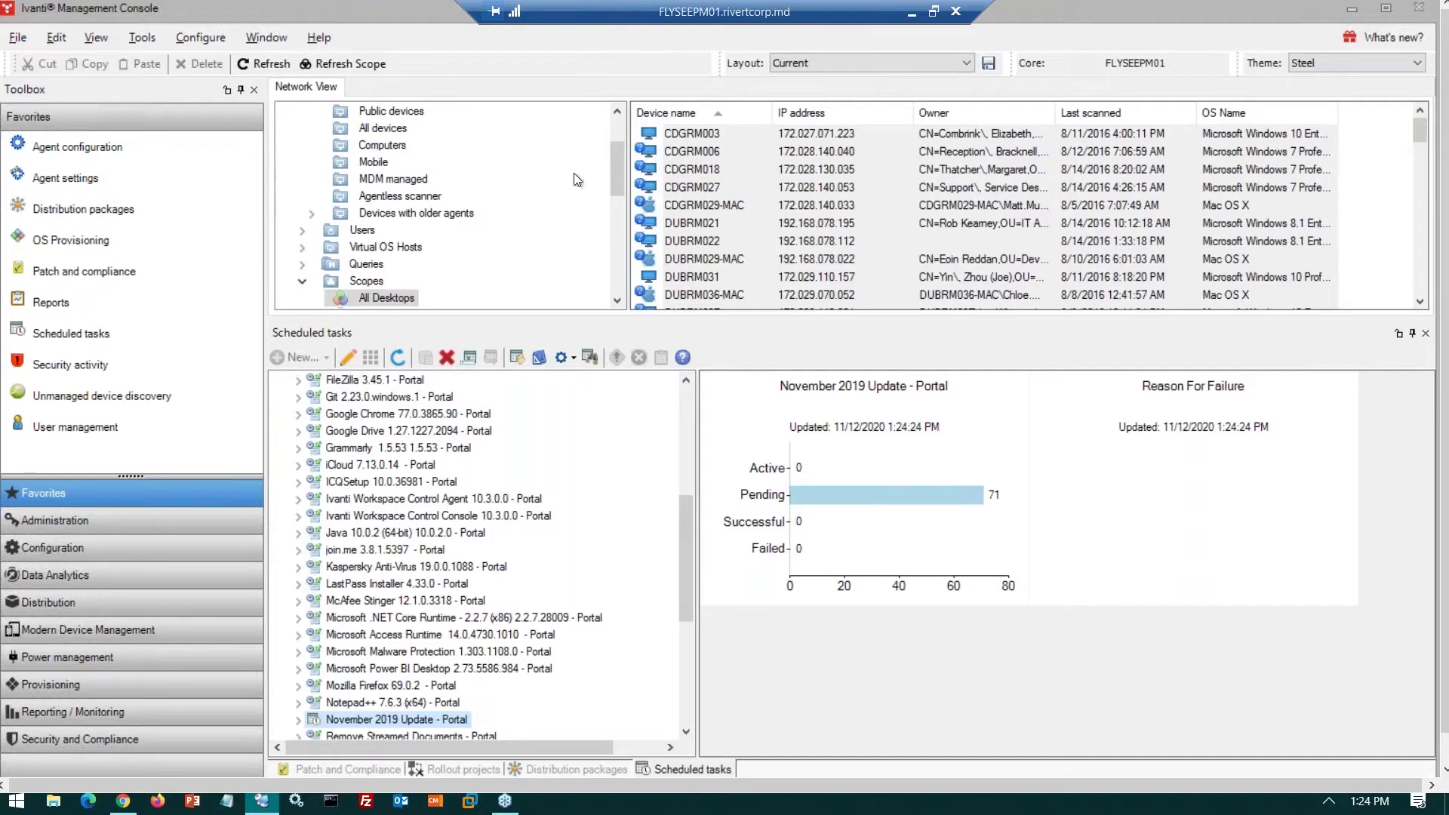
drag(617, 175, 618, 200)
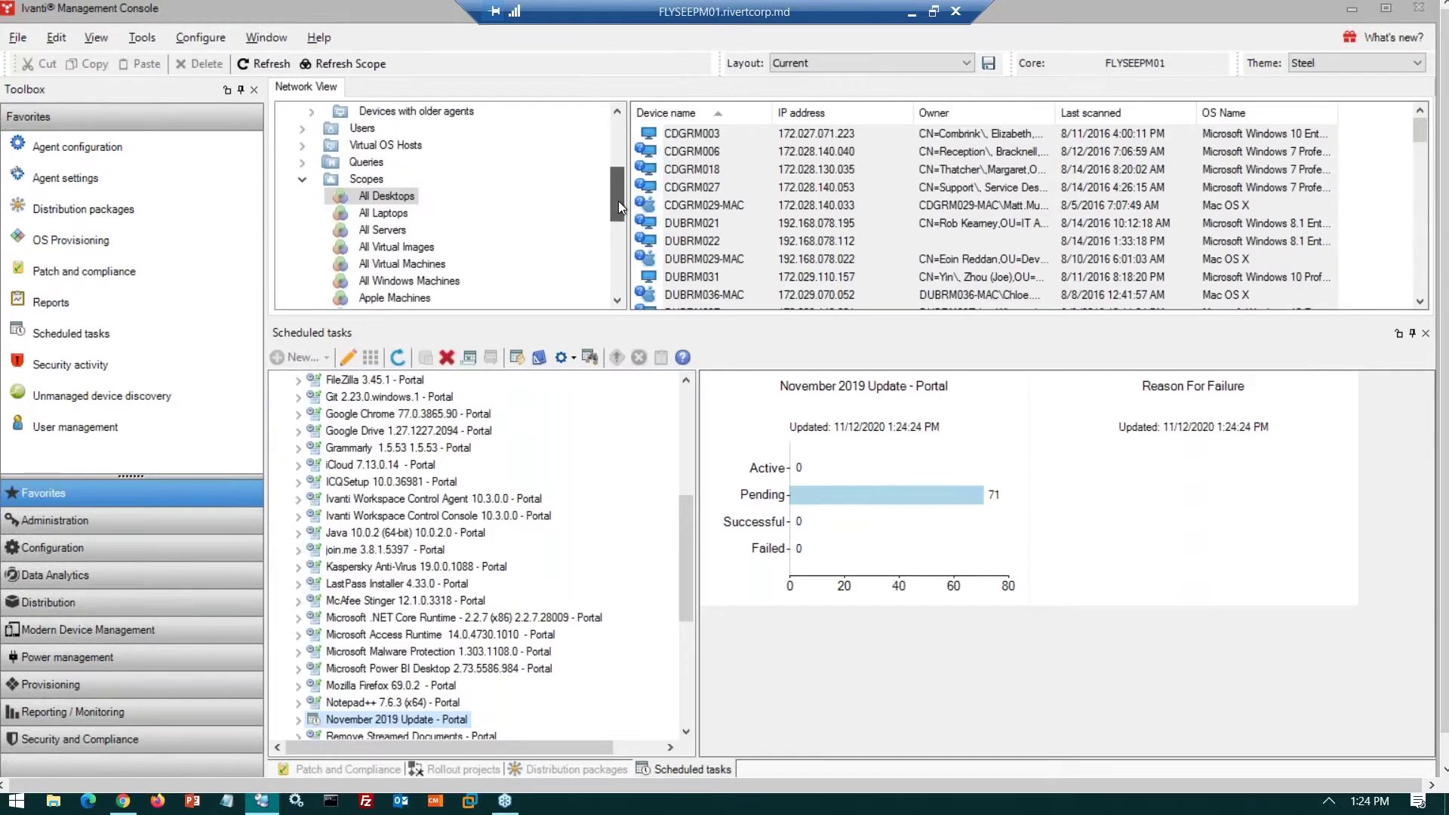
Add all devices in the All Laptops scope as targets of the November 2019 Update - Portal task
click(402, 214)
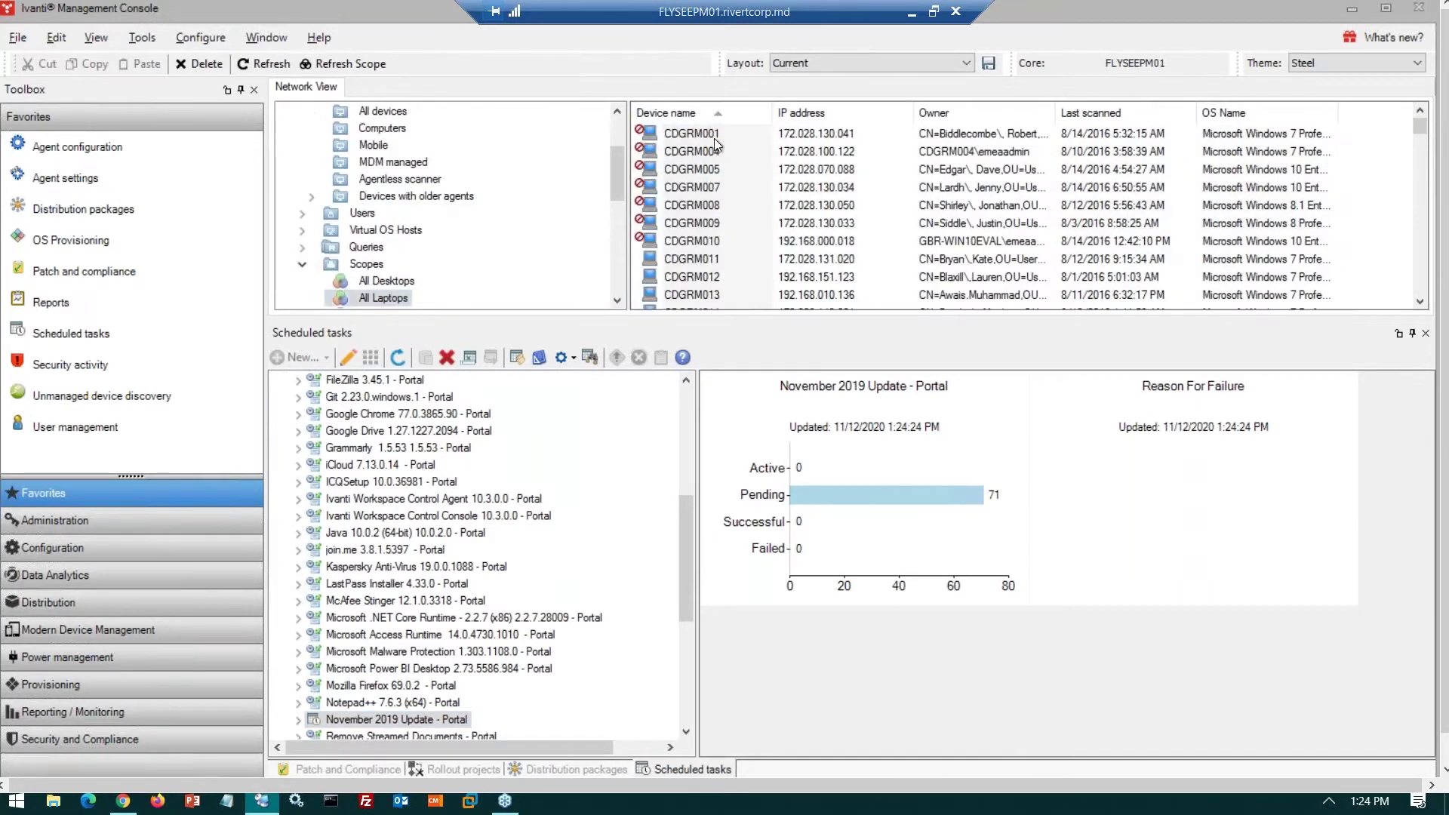
click(714, 138)
key(ctrl+a)
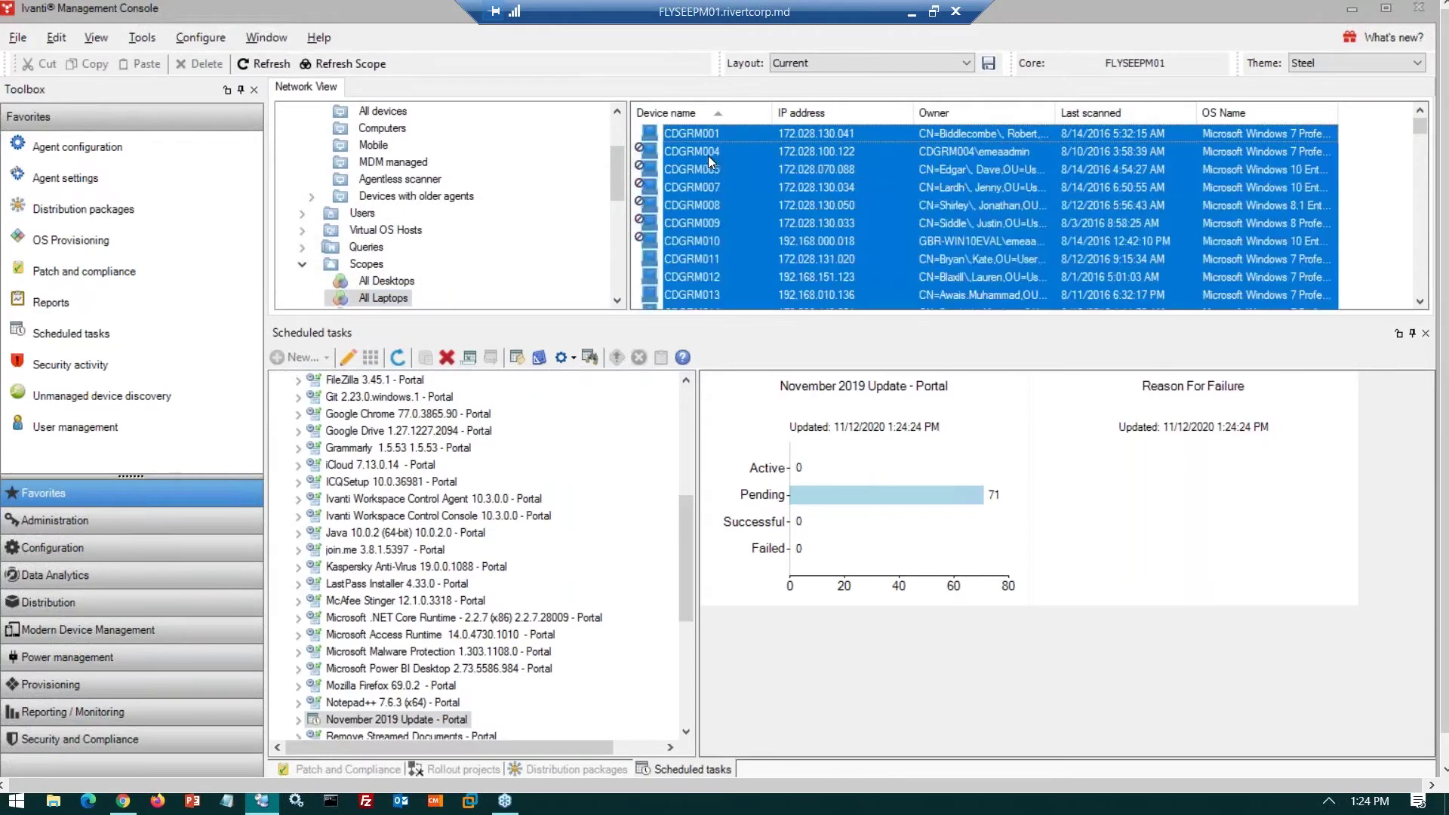
drag(703, 188, 411, 724)
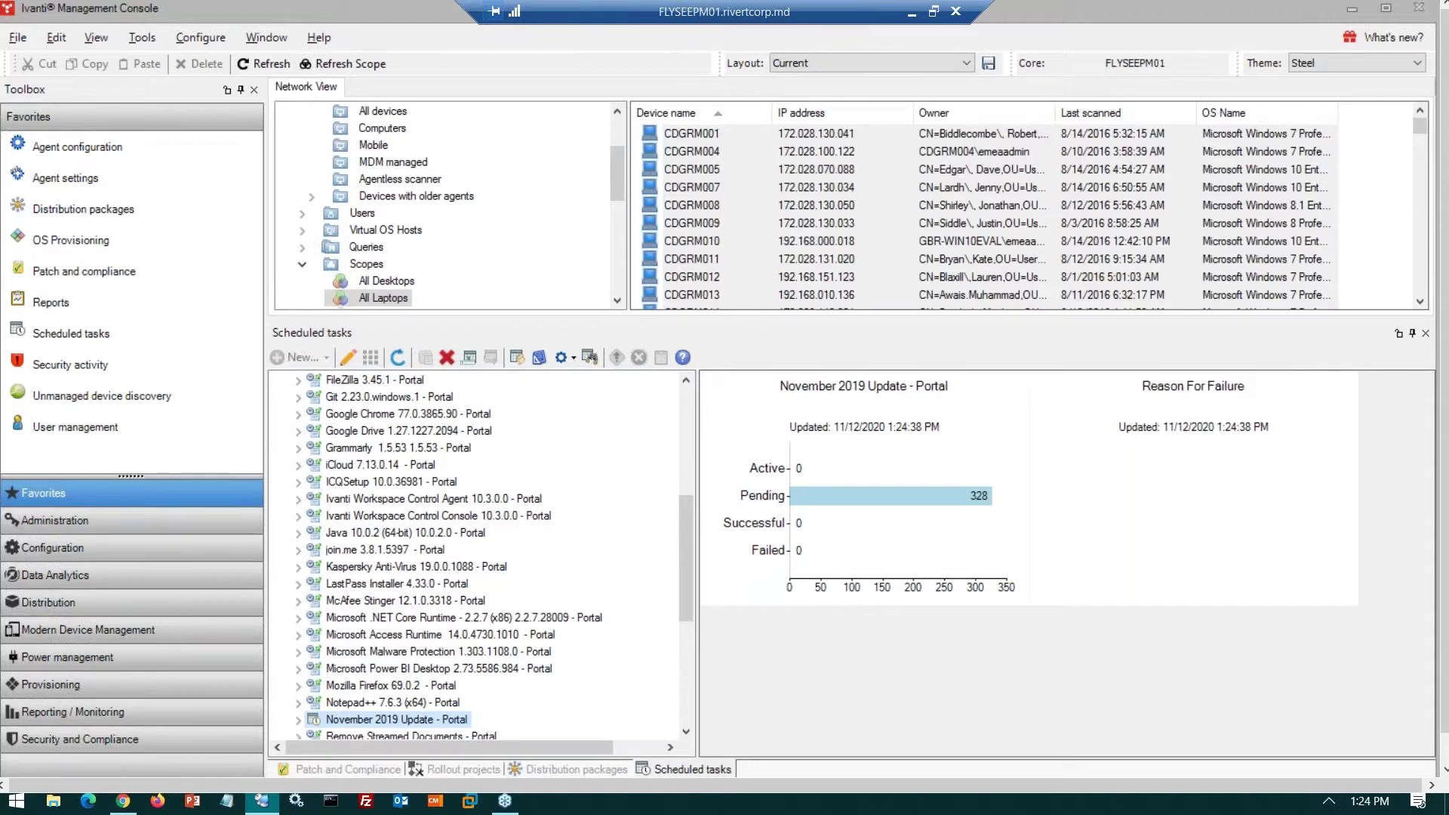
Start the November 2019 Update - Portal task immediately for all of its targeted devices
right_click(408, 718)
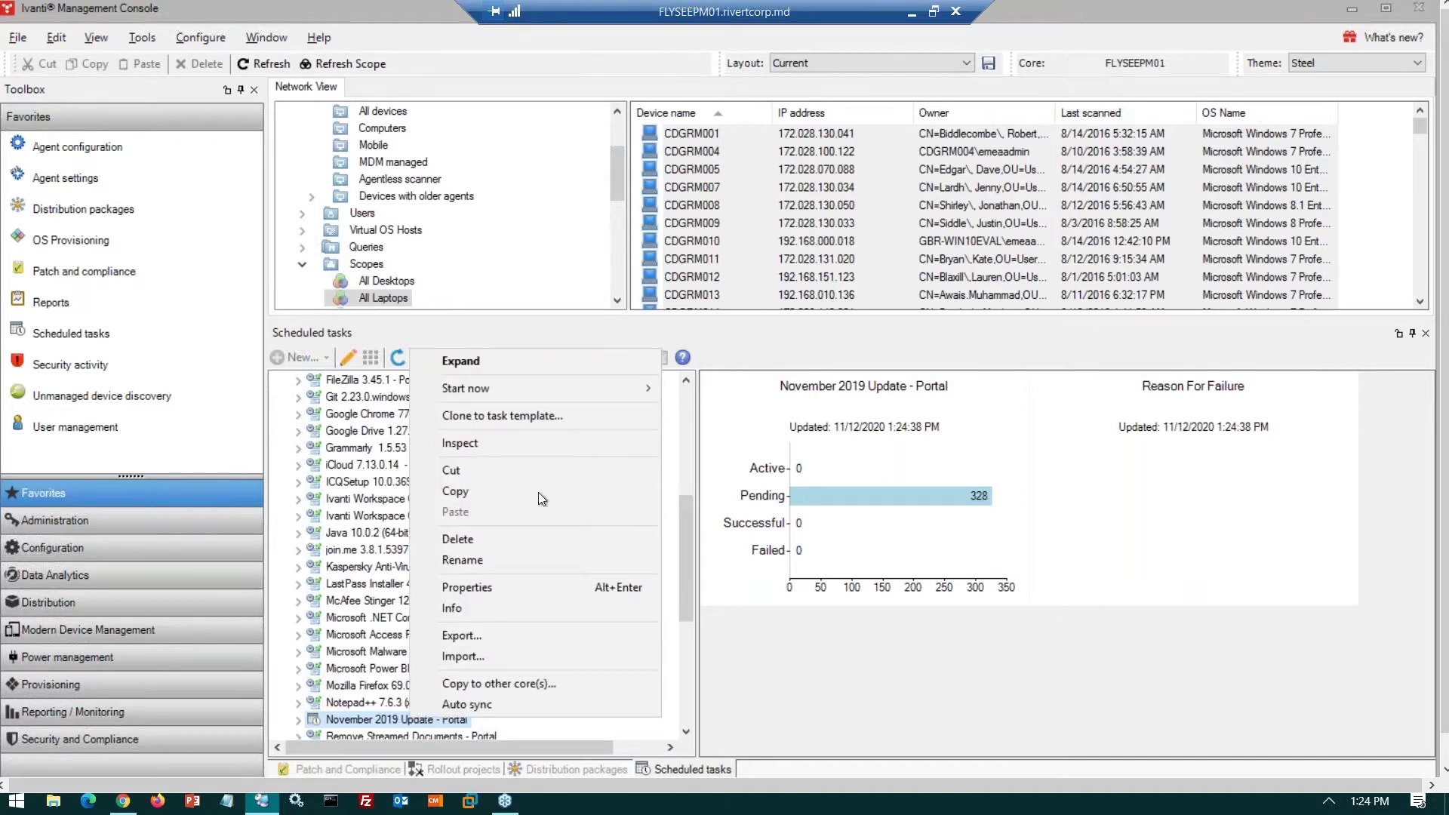
mouse_move(559, 386)
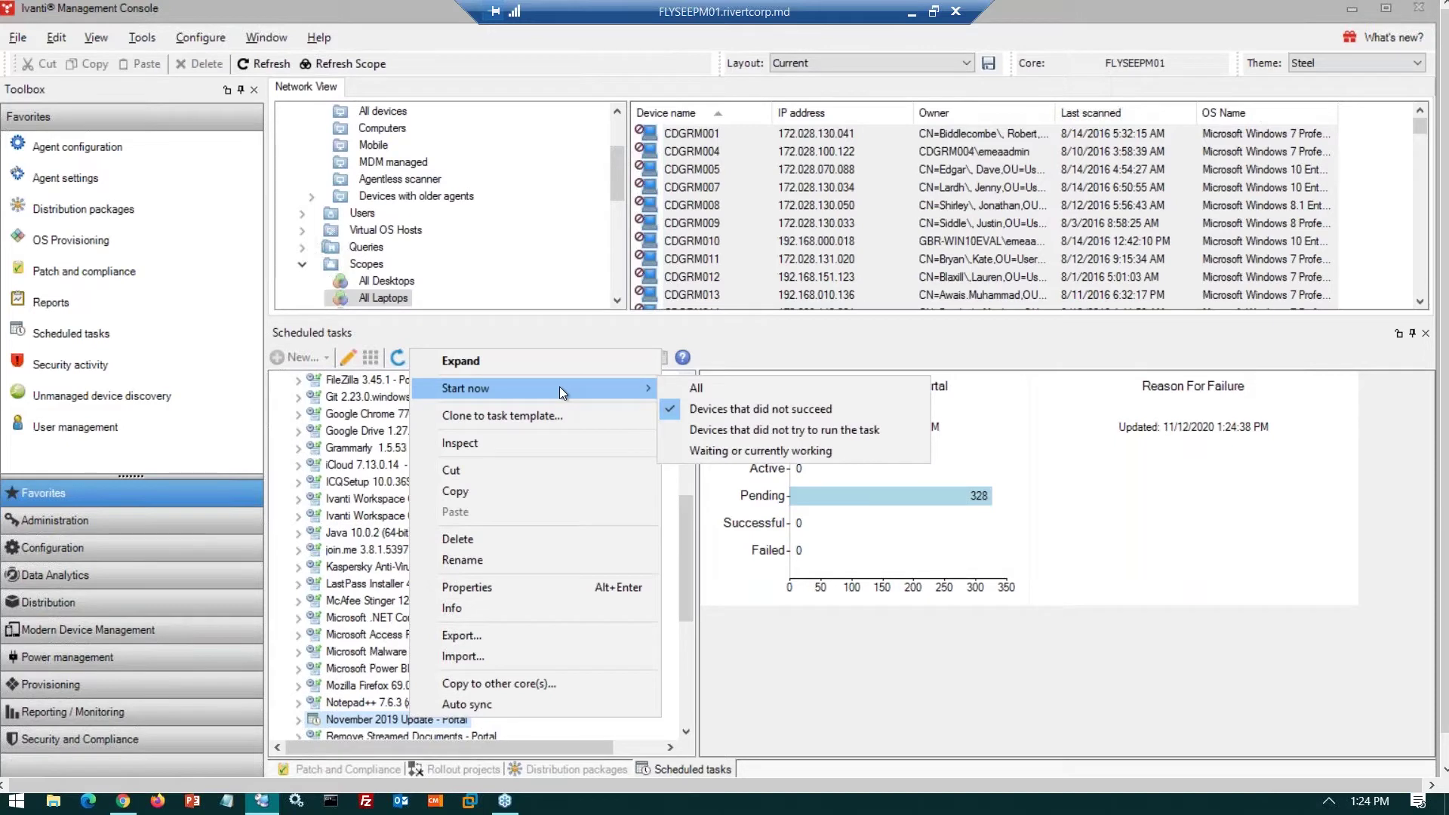
click(702, 387)
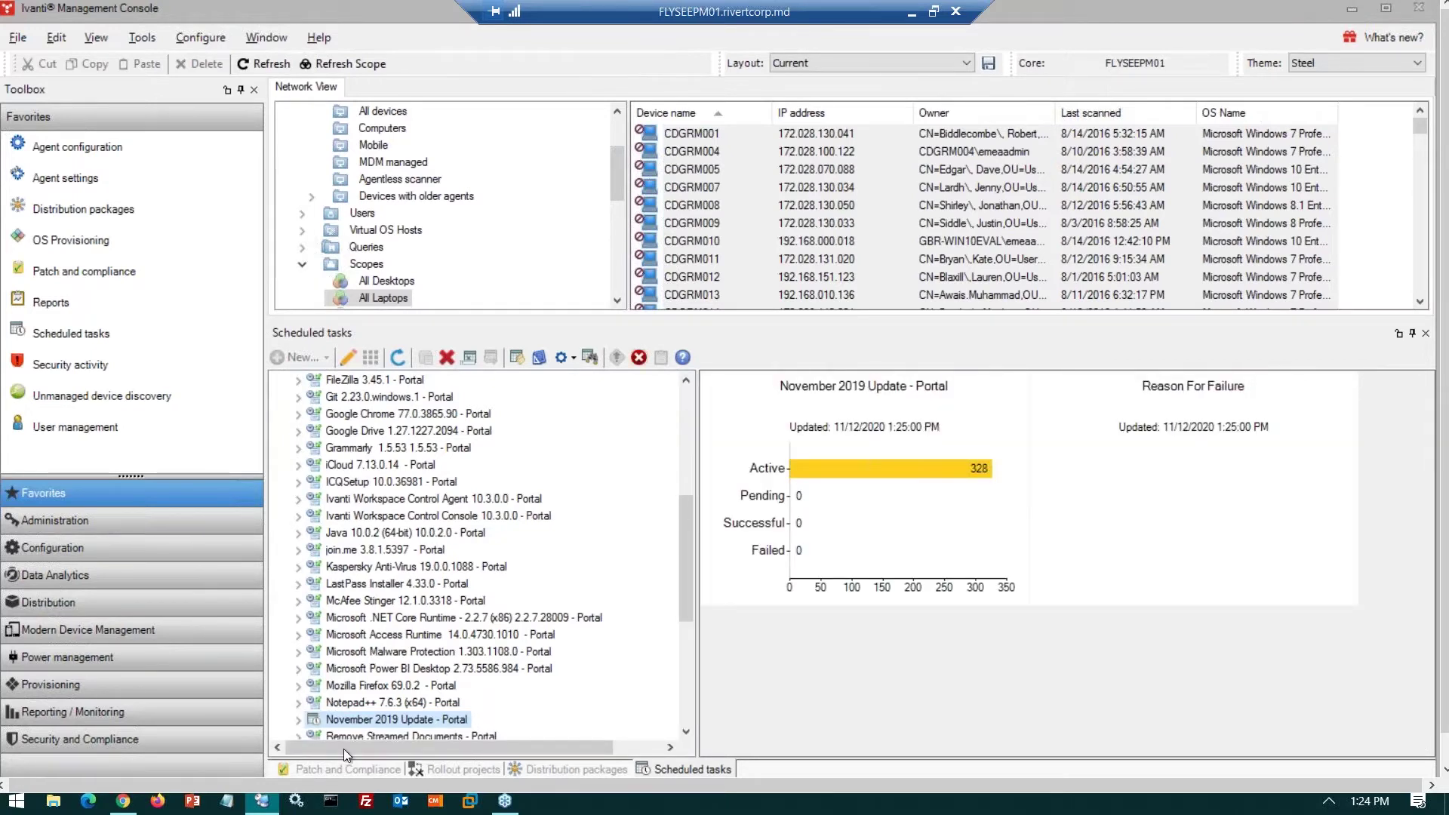
List all targeted devices of the November 2019 Update - Portal task and examine their stage, status and result
click(298, 719)
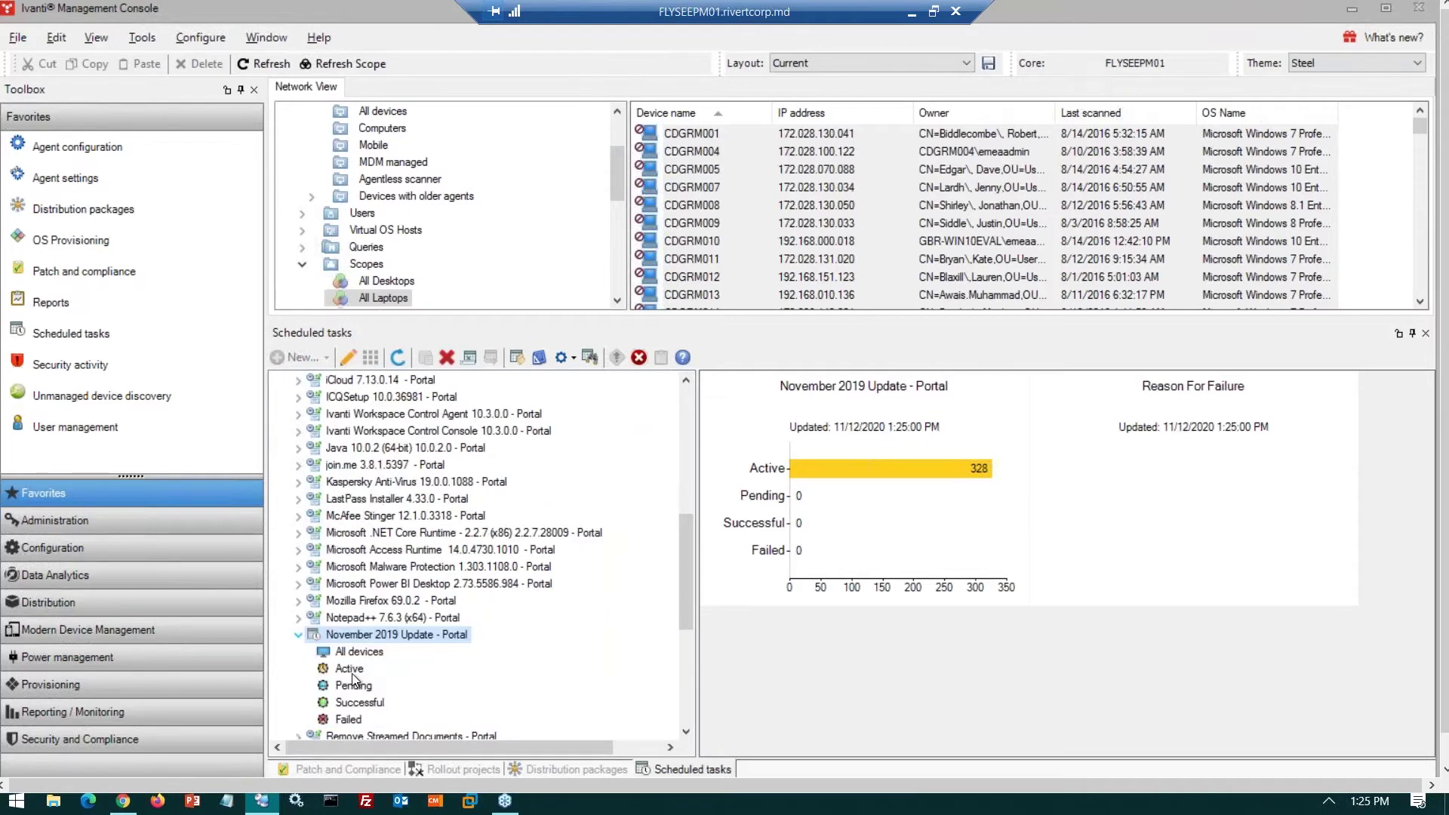
click(354, 651)
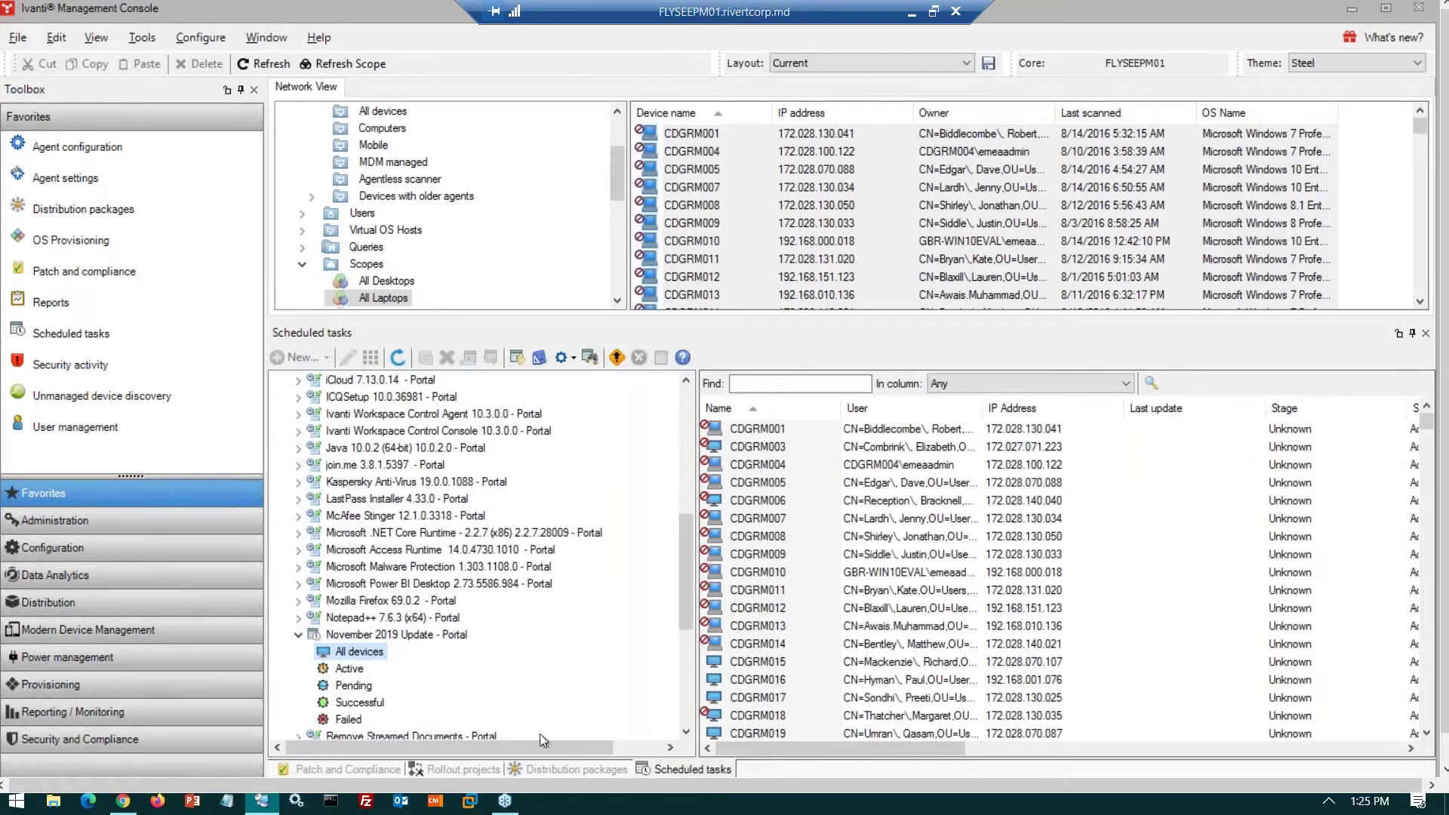
drag(738, 741, 844, 745)
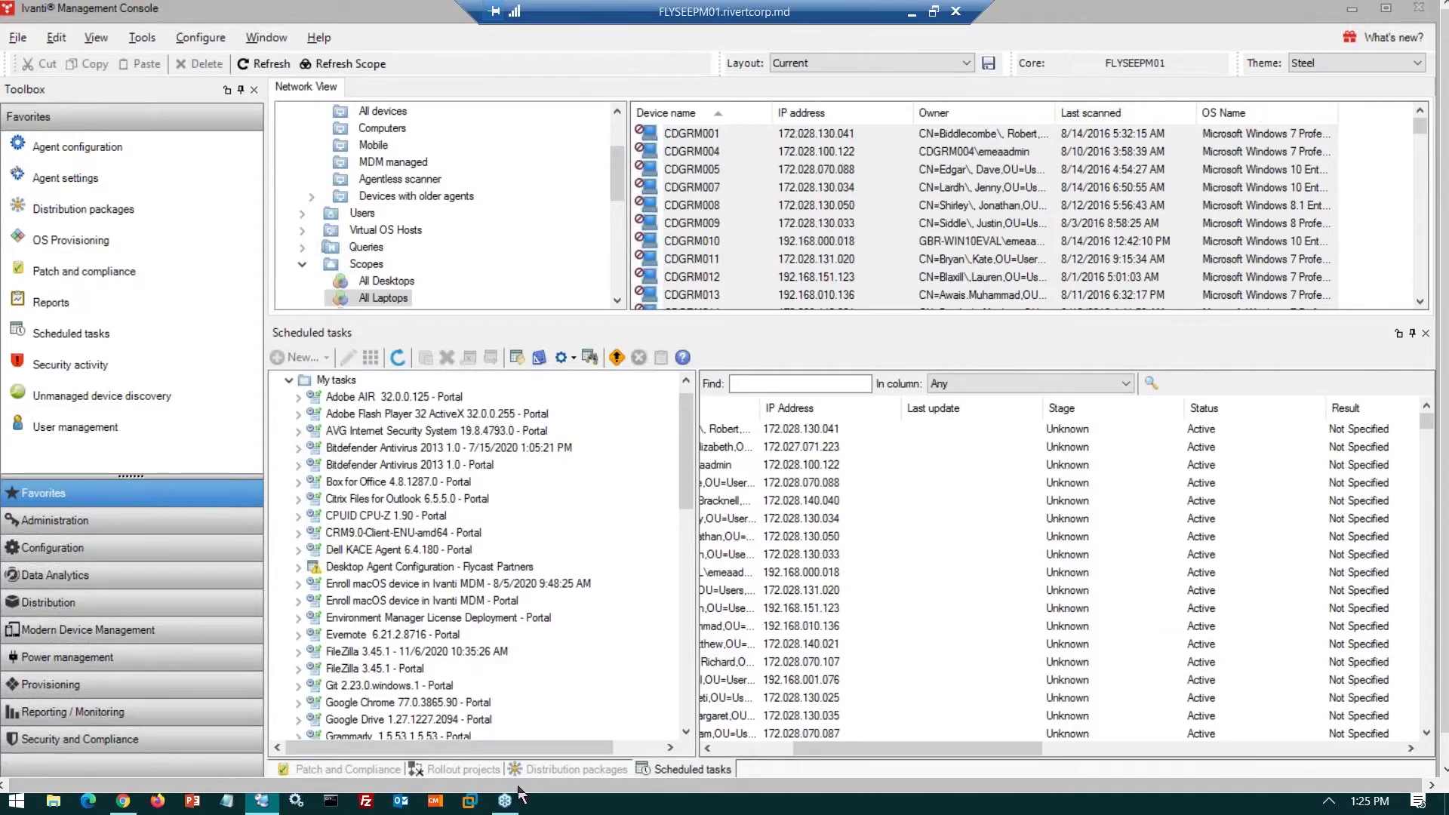
View the Scan definitions in Patch and Compliance, and return to the scheduled tasks
click(383, 768)
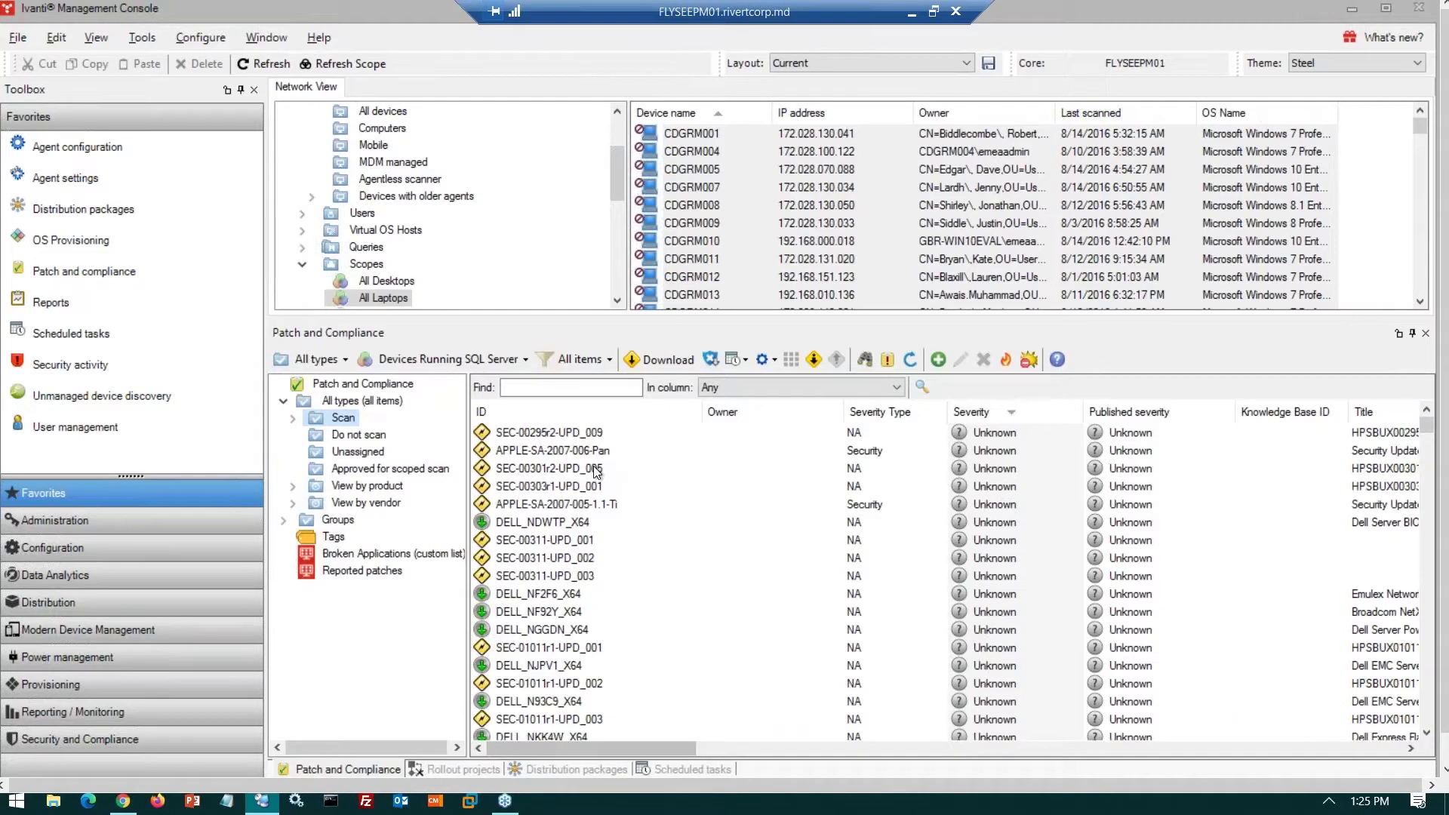
drag(597, 471, 464, 537)
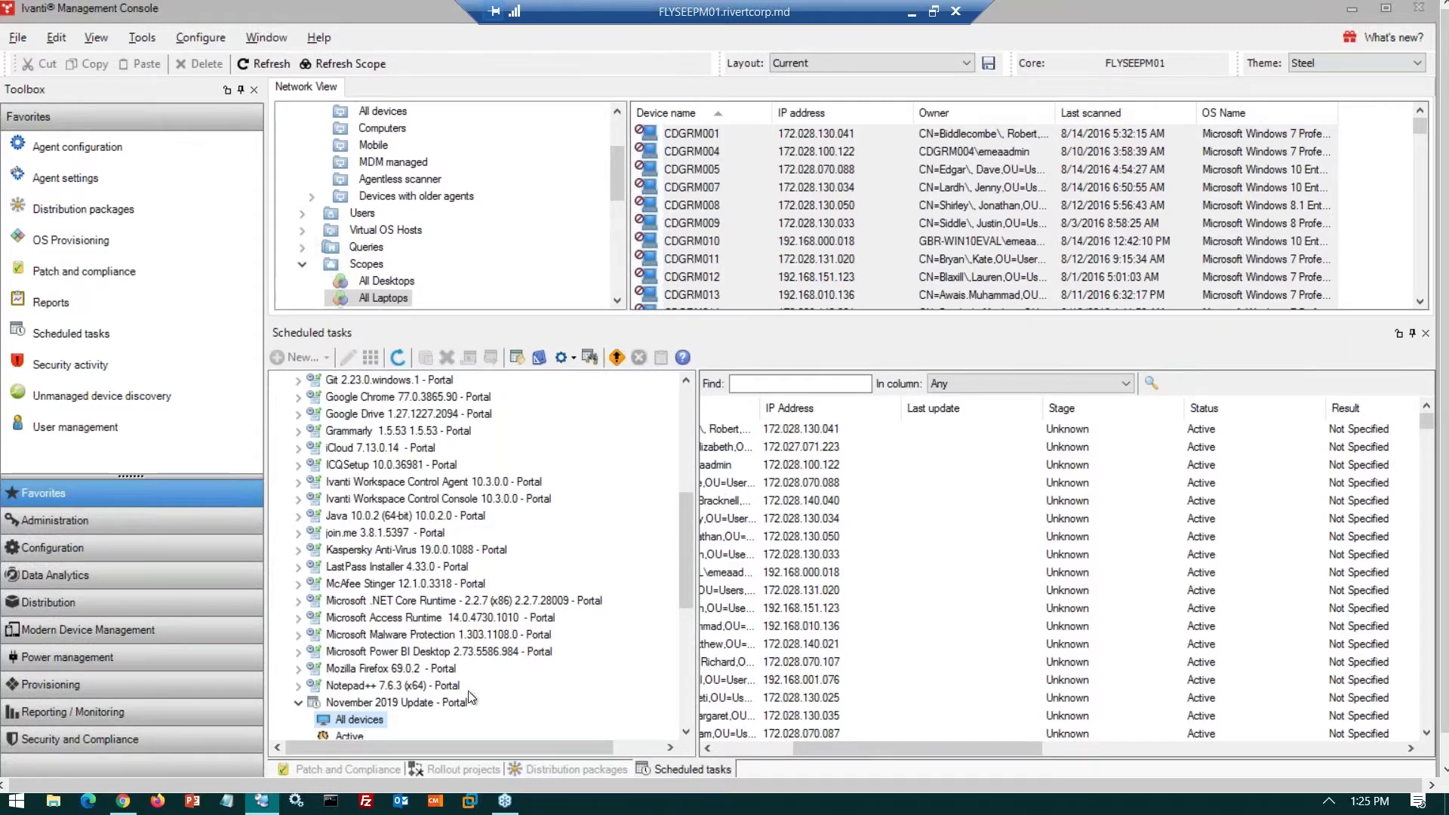
Open the rollout projects and examine the content in Phase 1 - Pilot Group Scan of the Critical Patches project
click(462, 768)
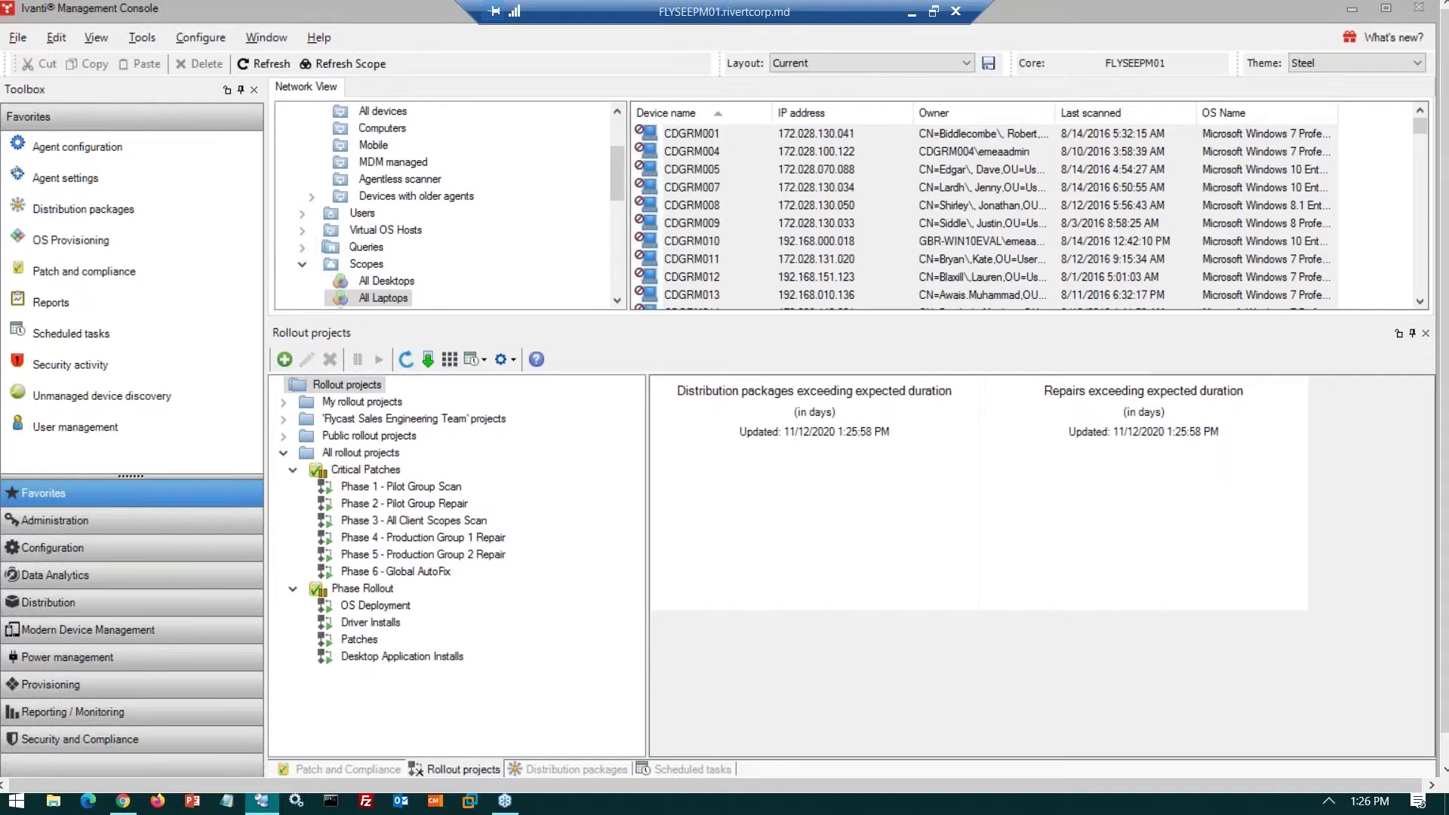
click(397, 489)
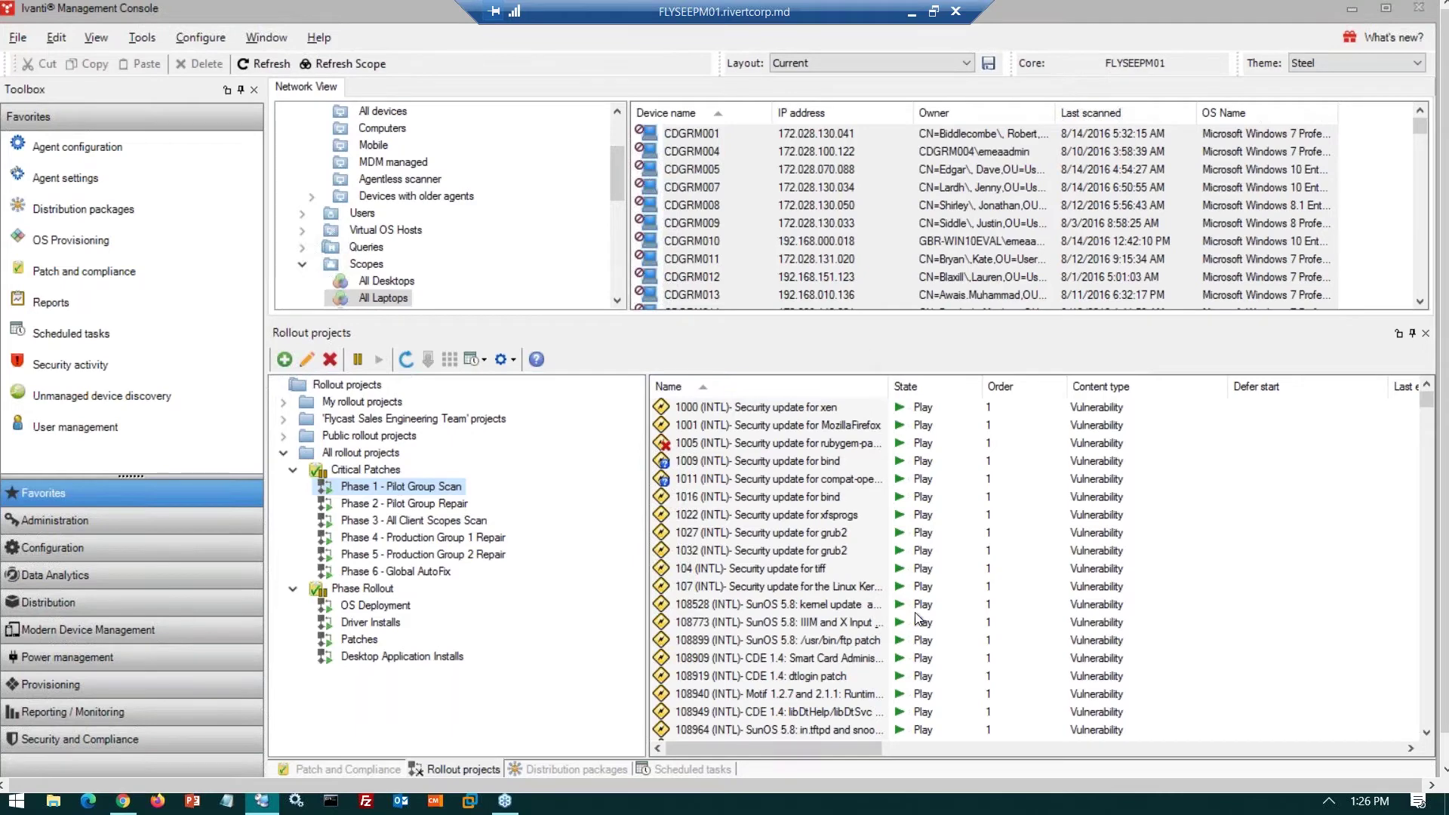
scroll(918, 618, down, 10)
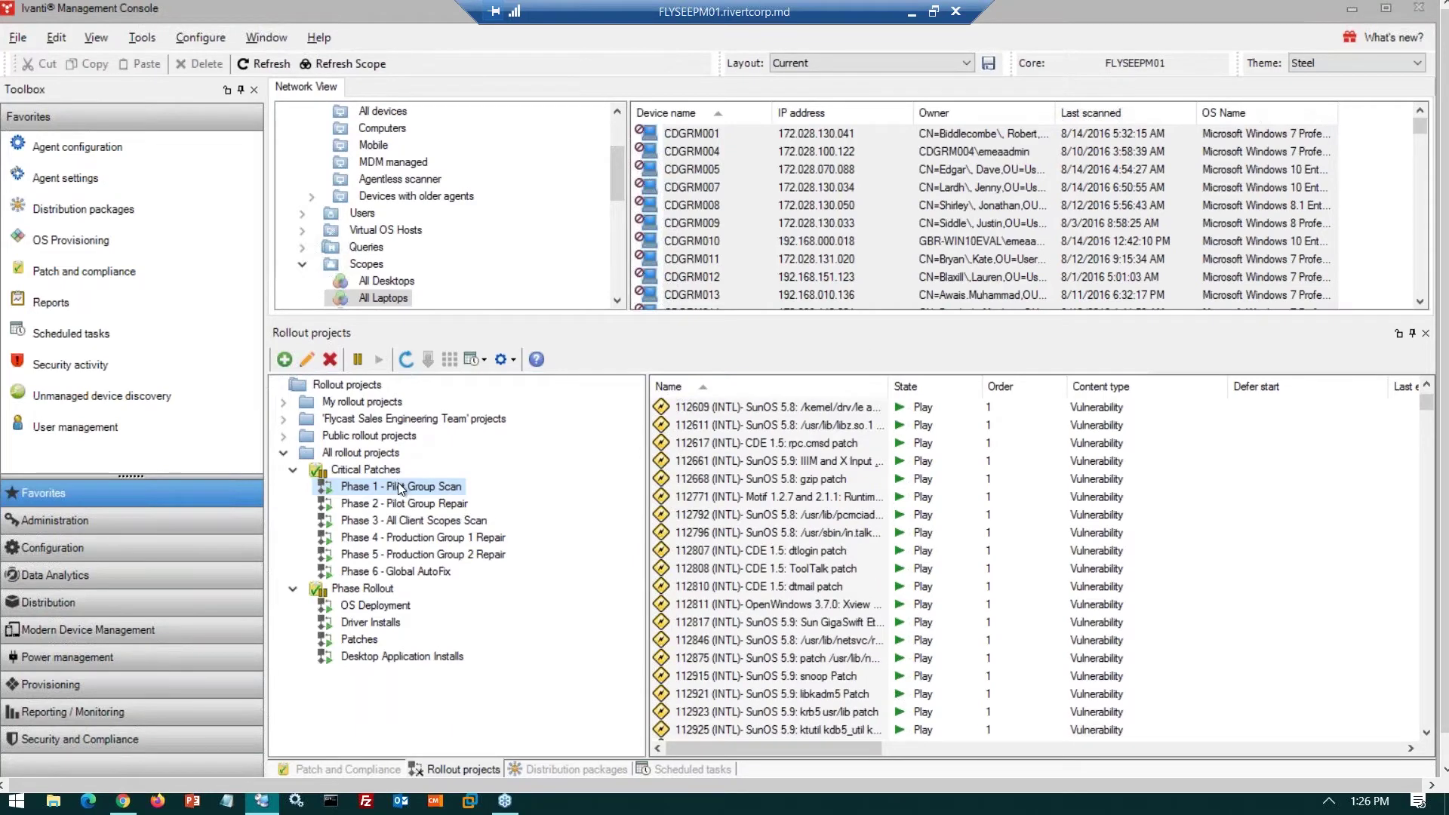
Review the group membership action of the Phase 1 - Pilot Group Scan step, and close its properties without saving
right_click(400, 490)
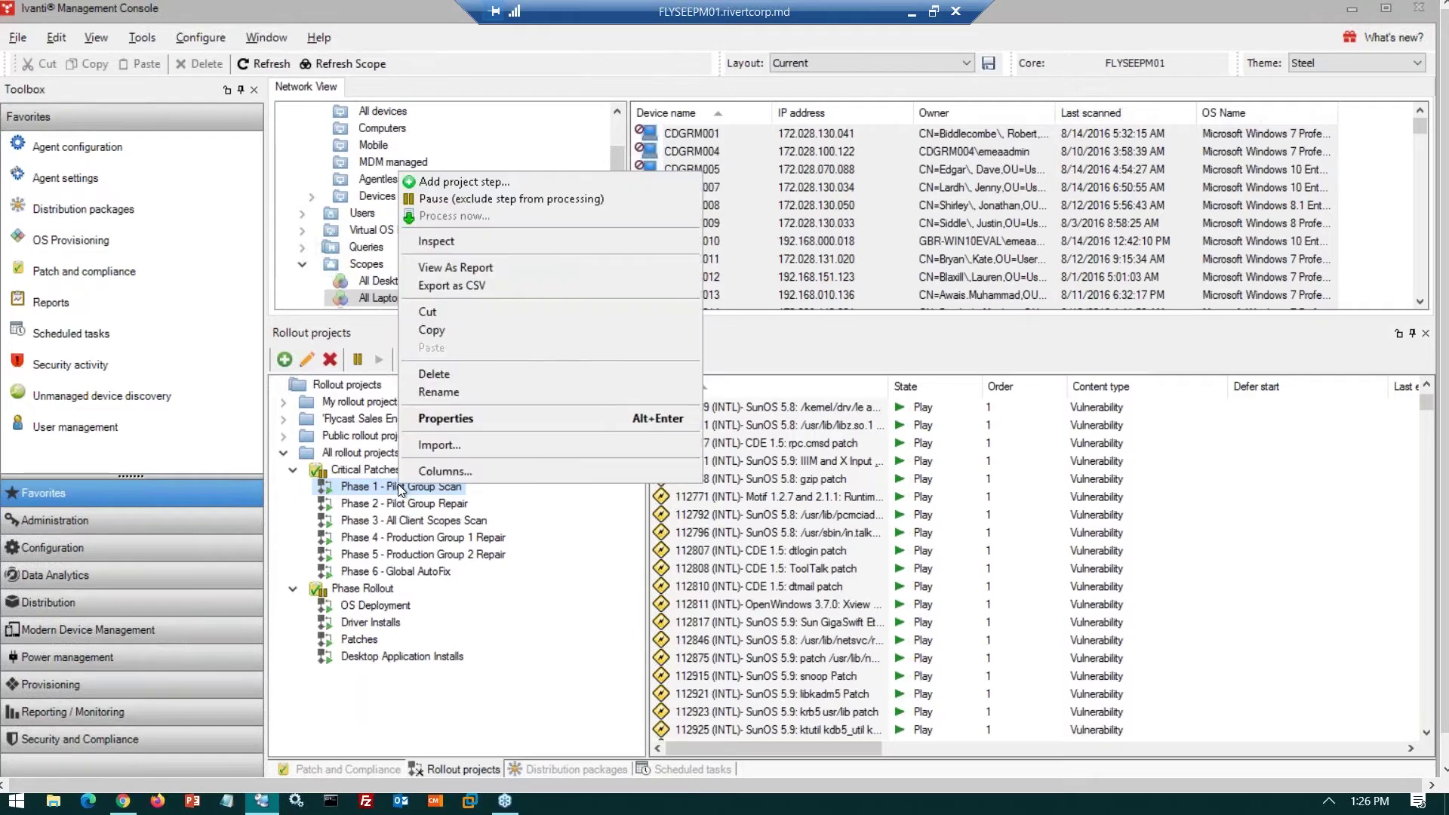
click(504, 418)
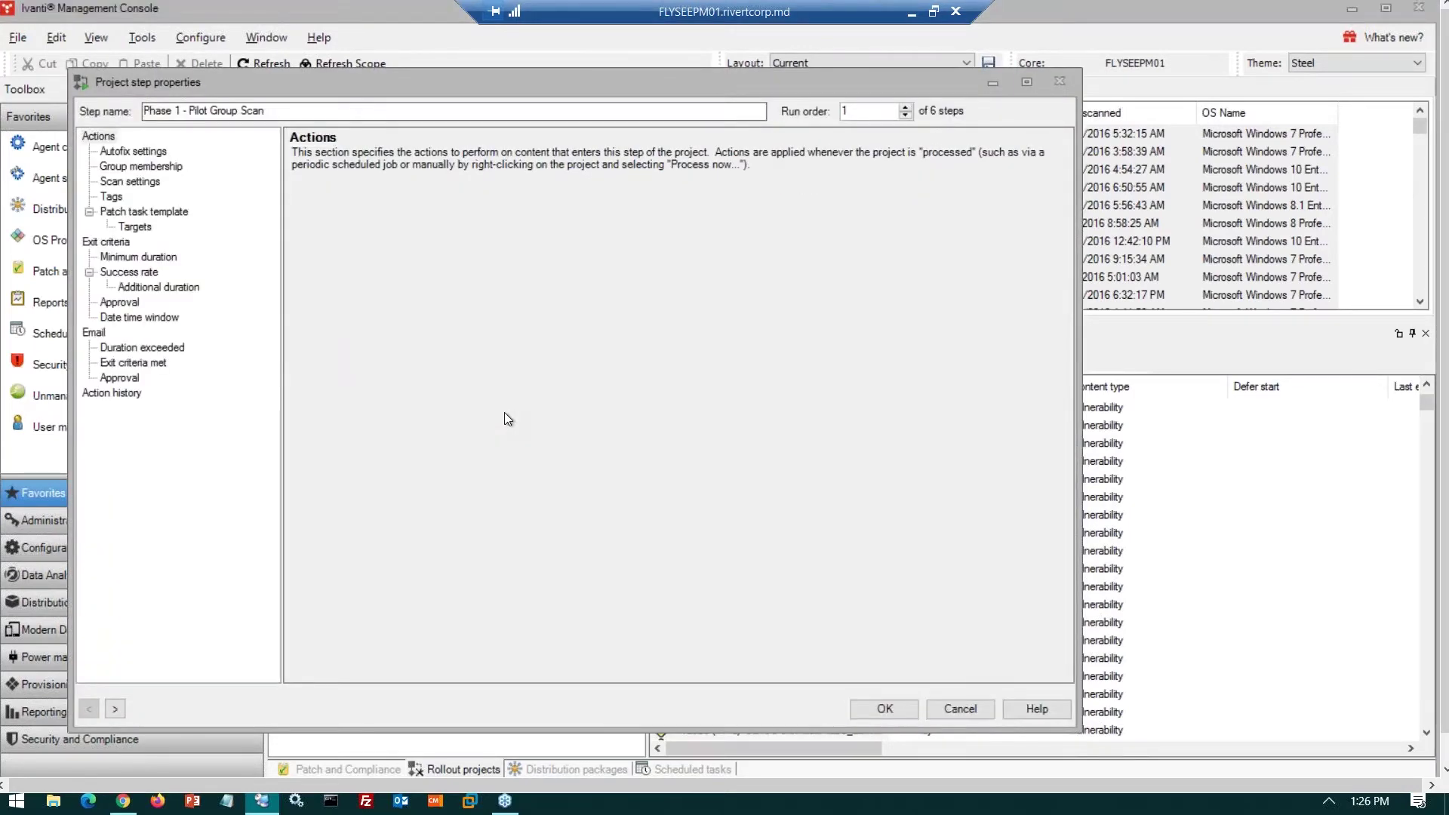
click(161, 170)
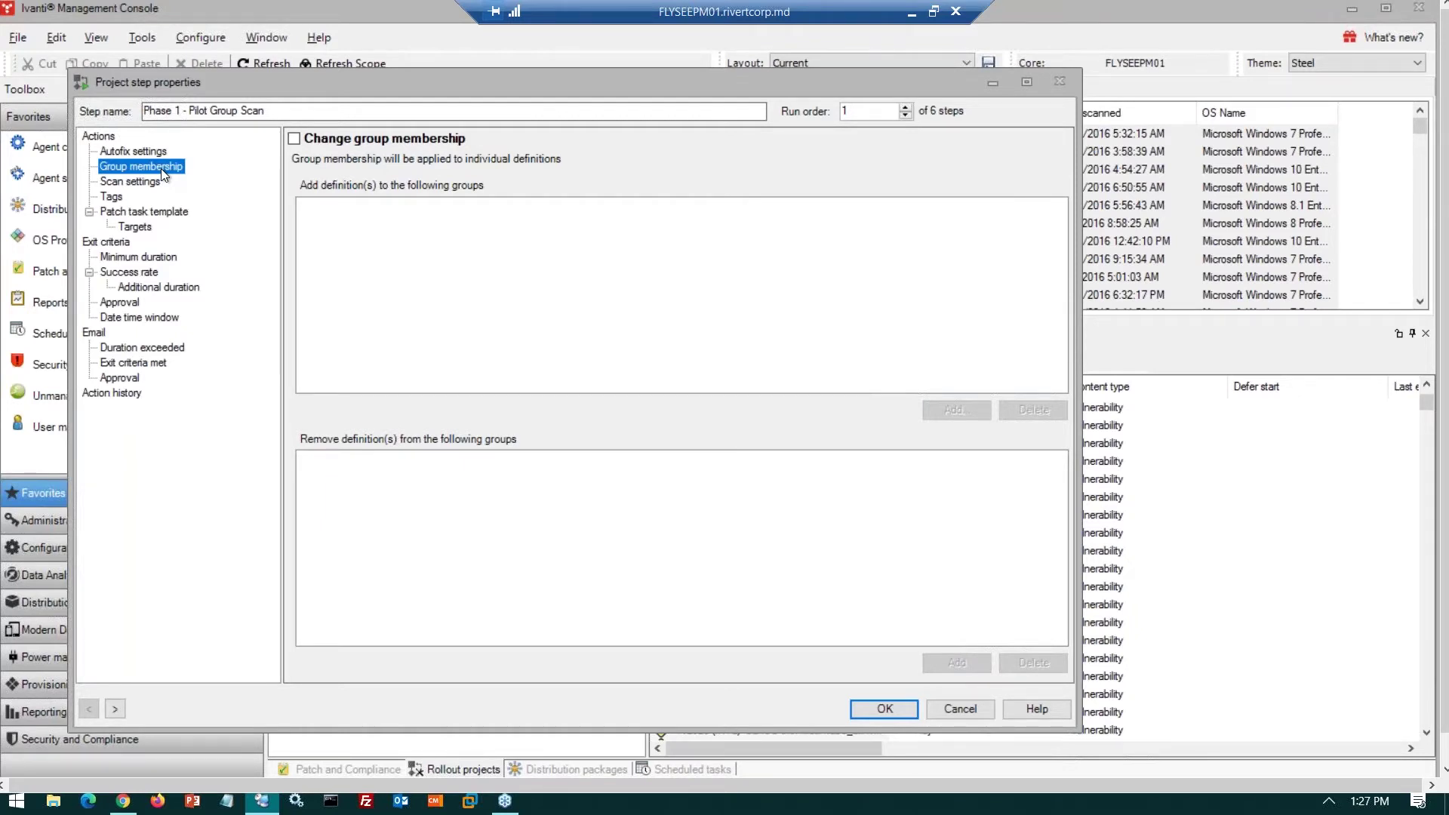
click(975, 712)
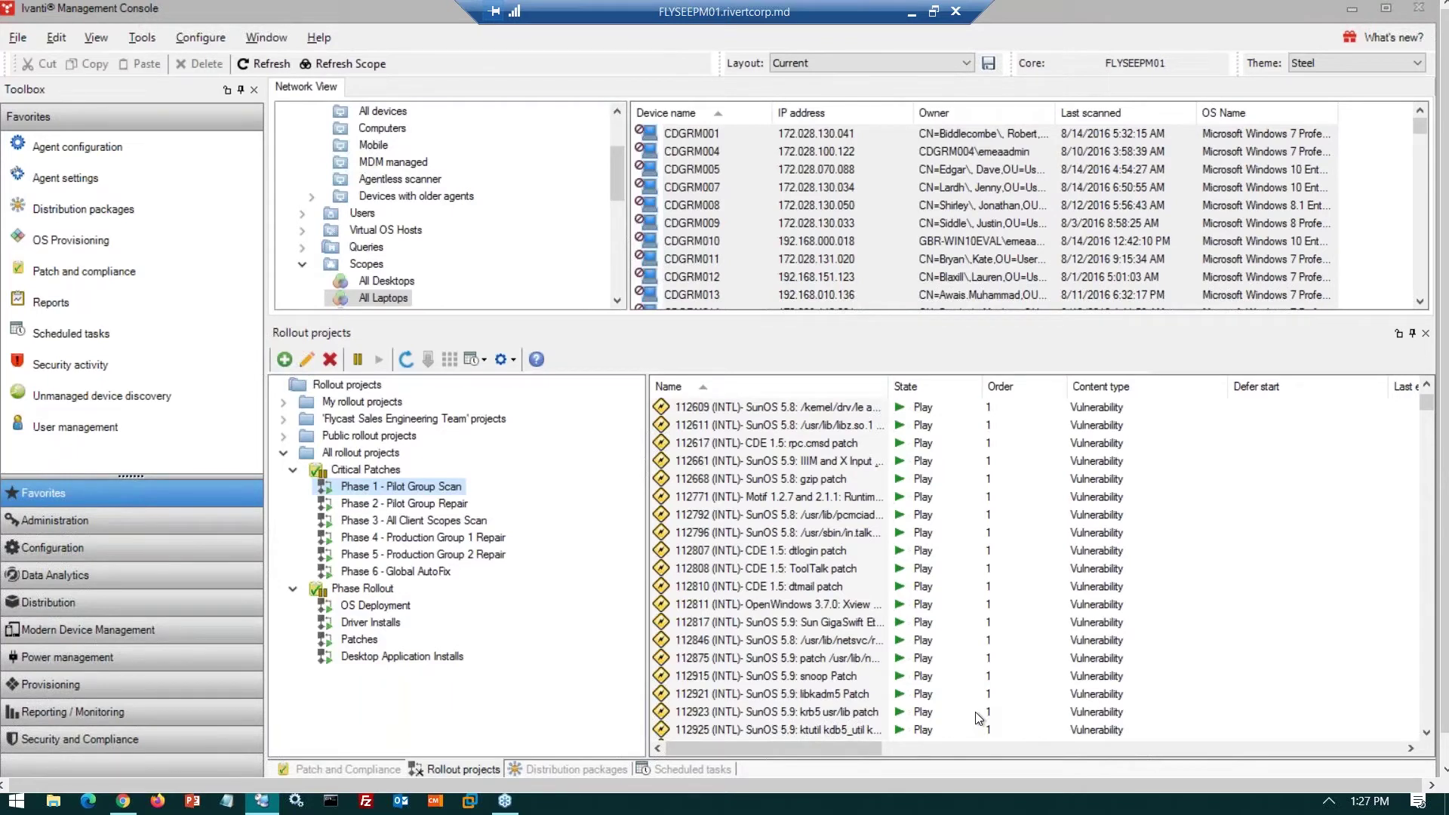
Examine the content held in Phases 2 through 6 of the Critical Patches project, from Pilot Group Repair to Global AutoFix
click(399, 504)
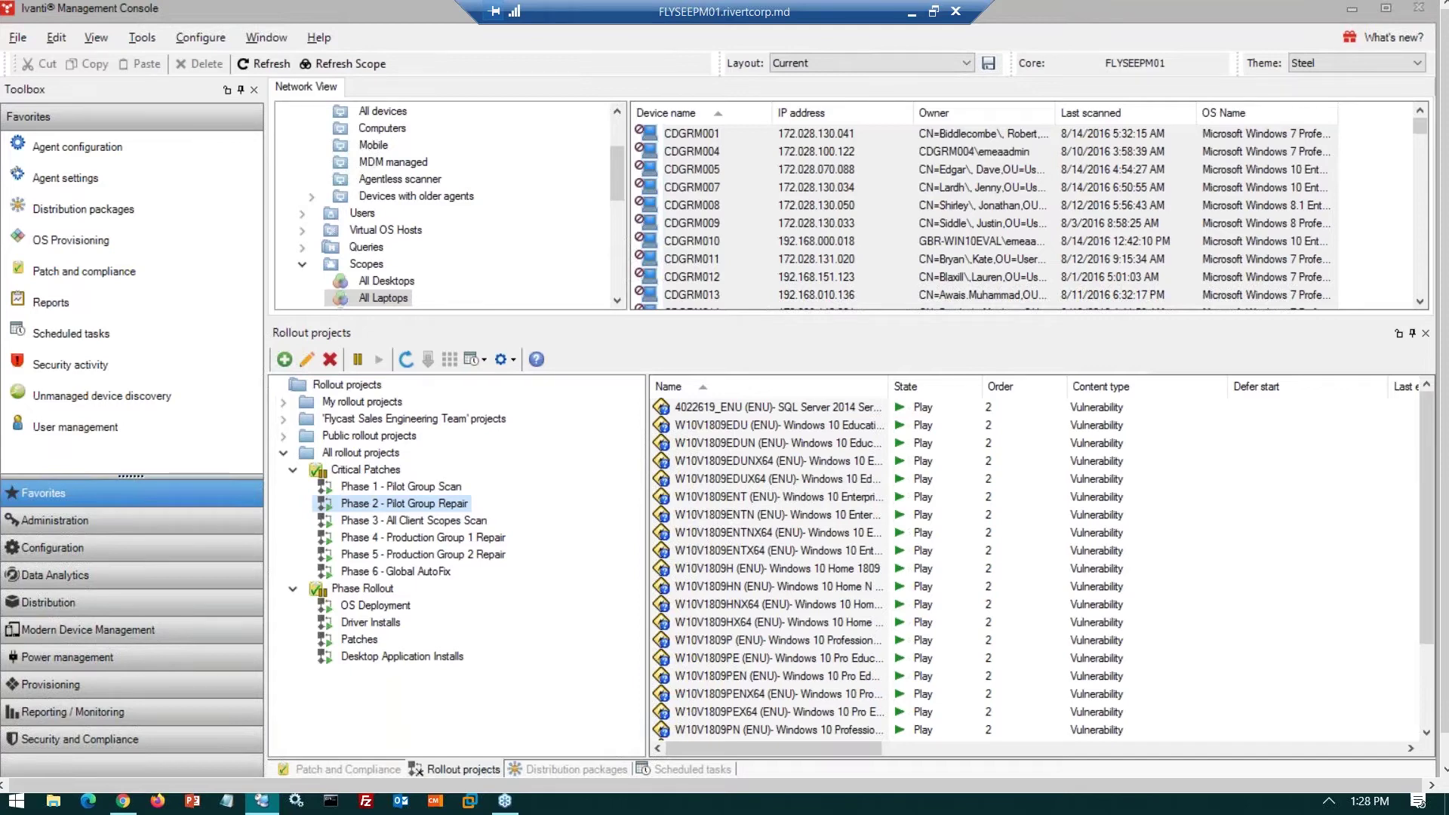
click(413, 571)
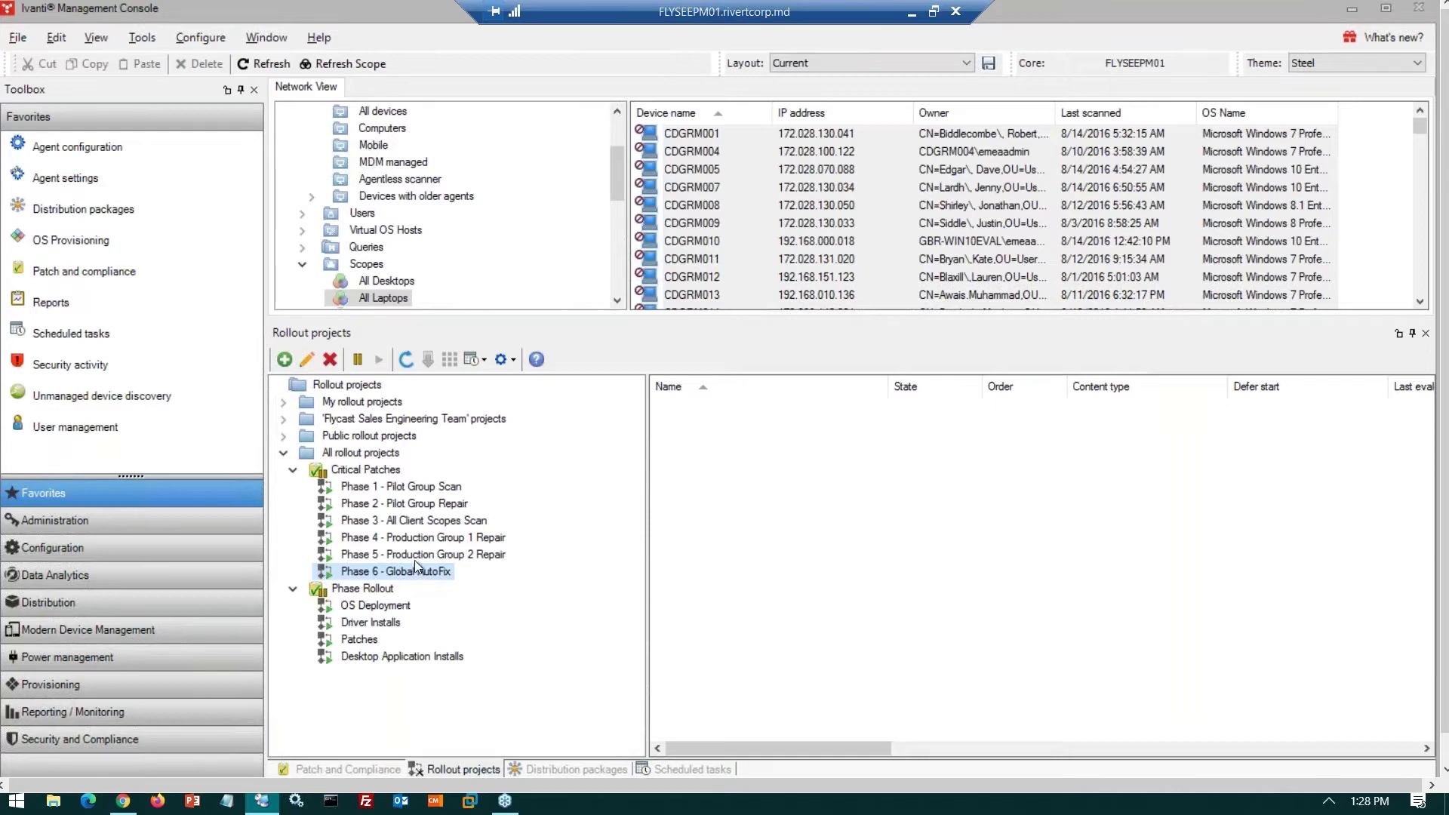
click(415, 558)
ctrl+click(406, 537)
click(406, 537)
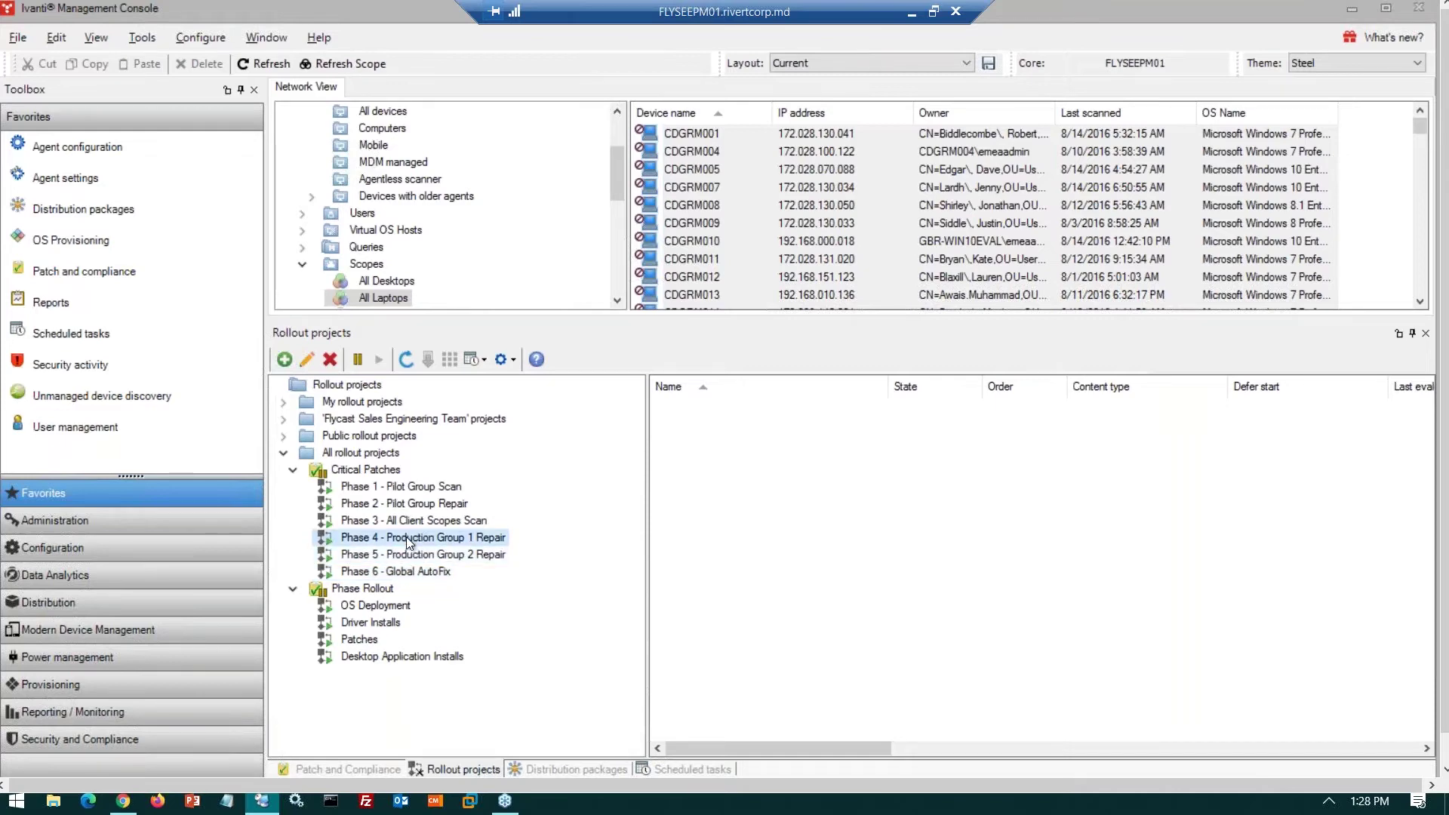
click(408, 518)
click(402, 503)
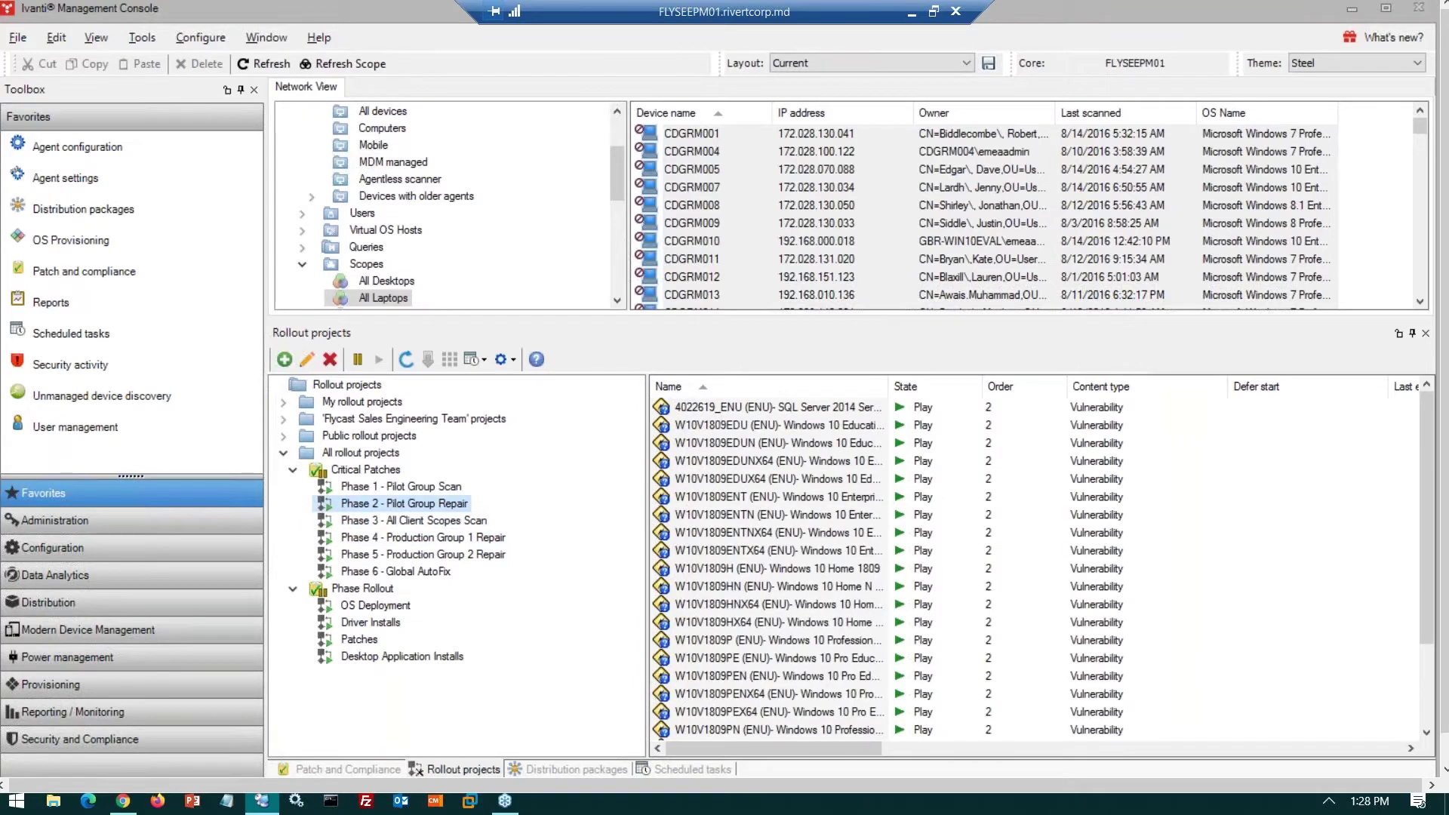
click(405, 575)
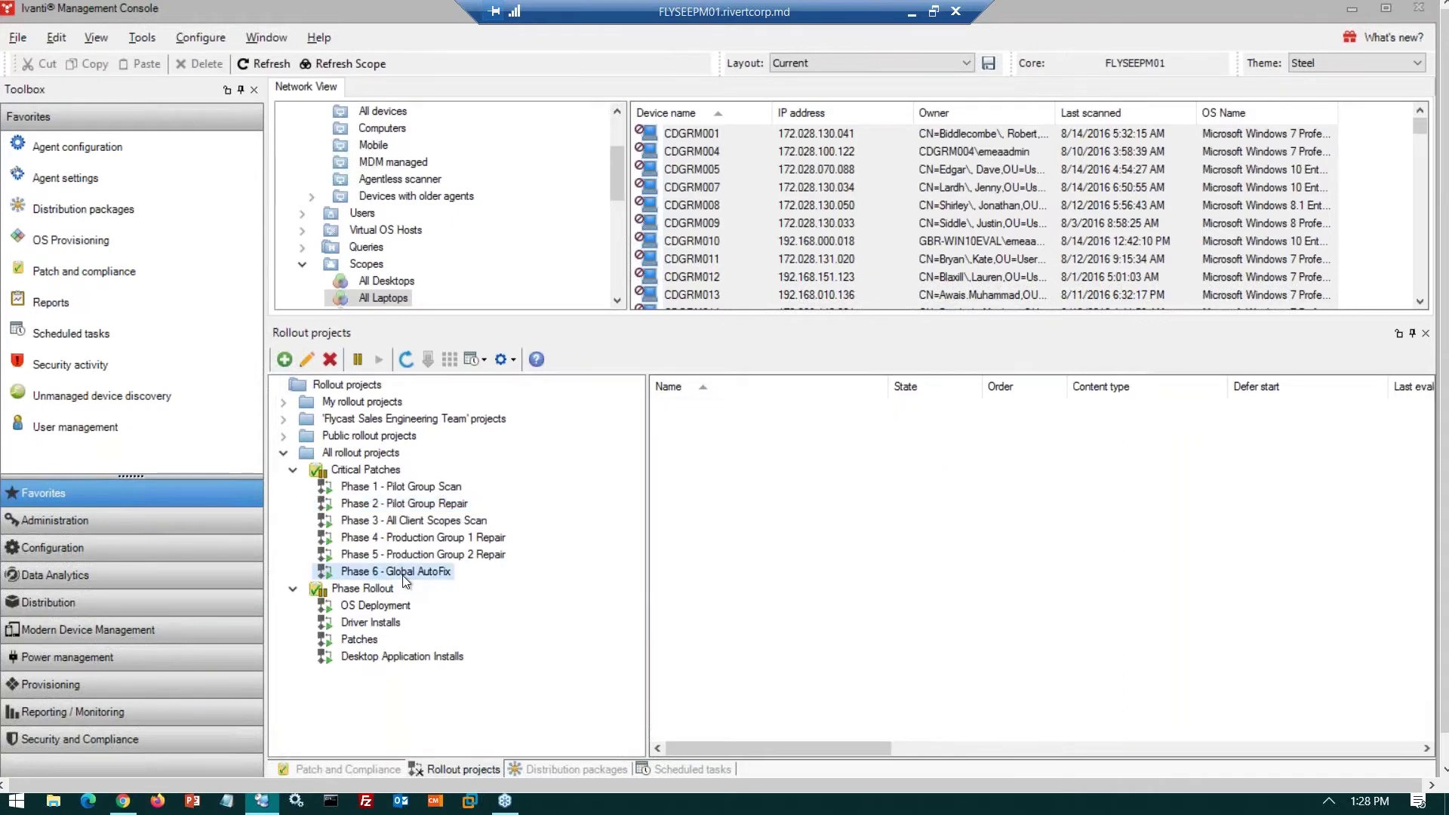
click(421, 558)
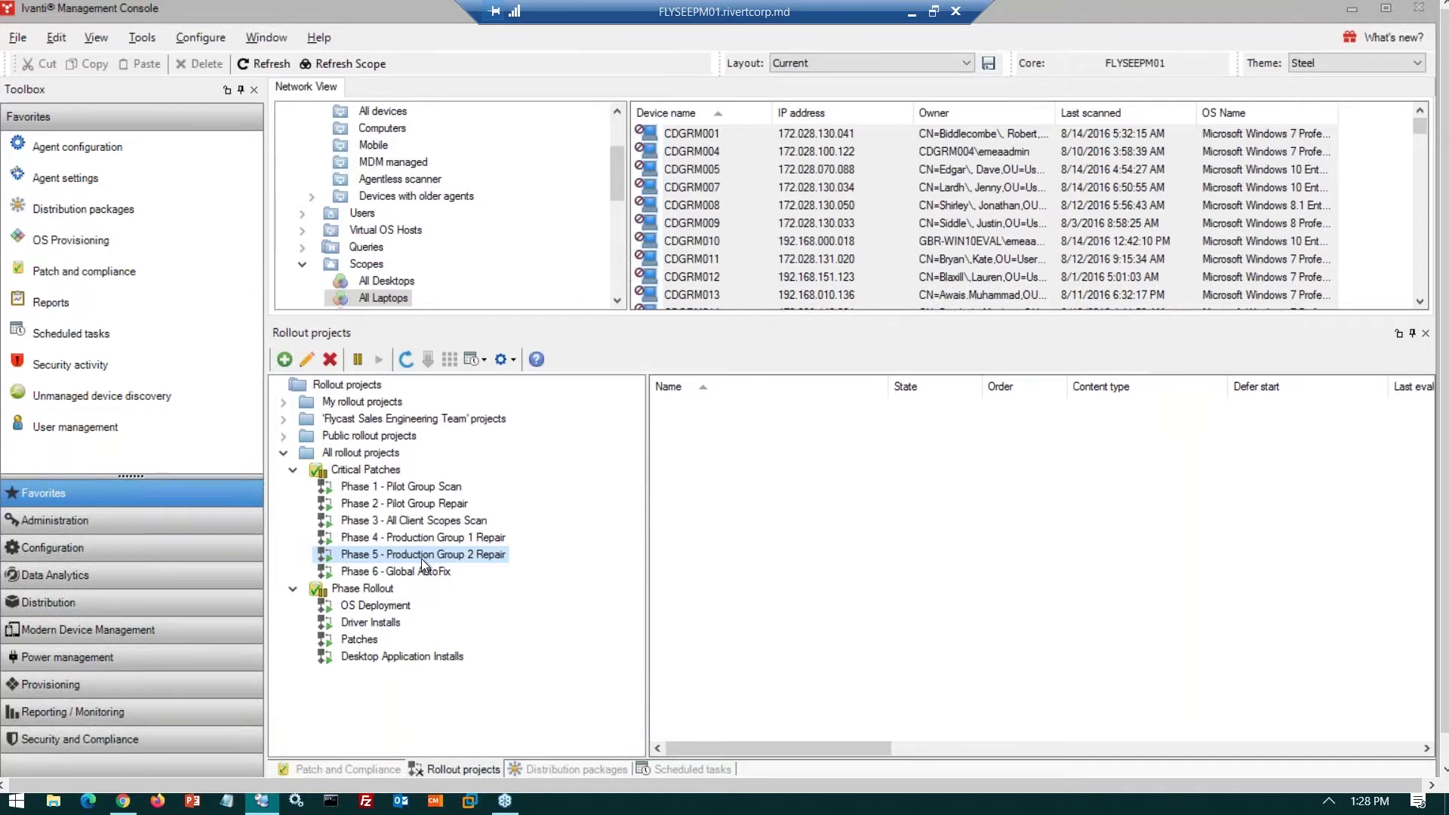
click(408, 575)
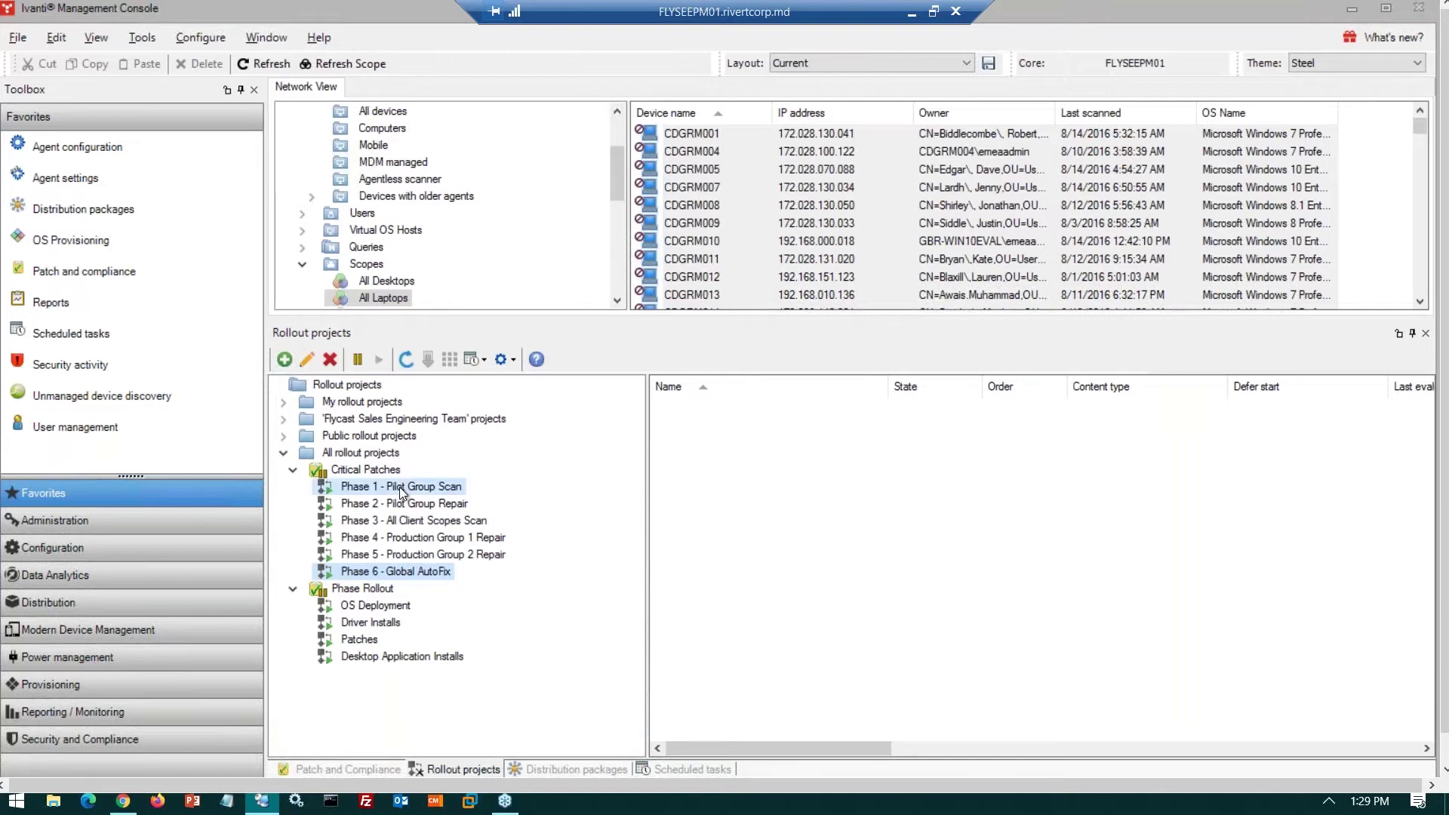
Review the exit criteria and email notification settings of Phase 1 - Pilot Group Scan, and close its properties without saving
click(400, 486)
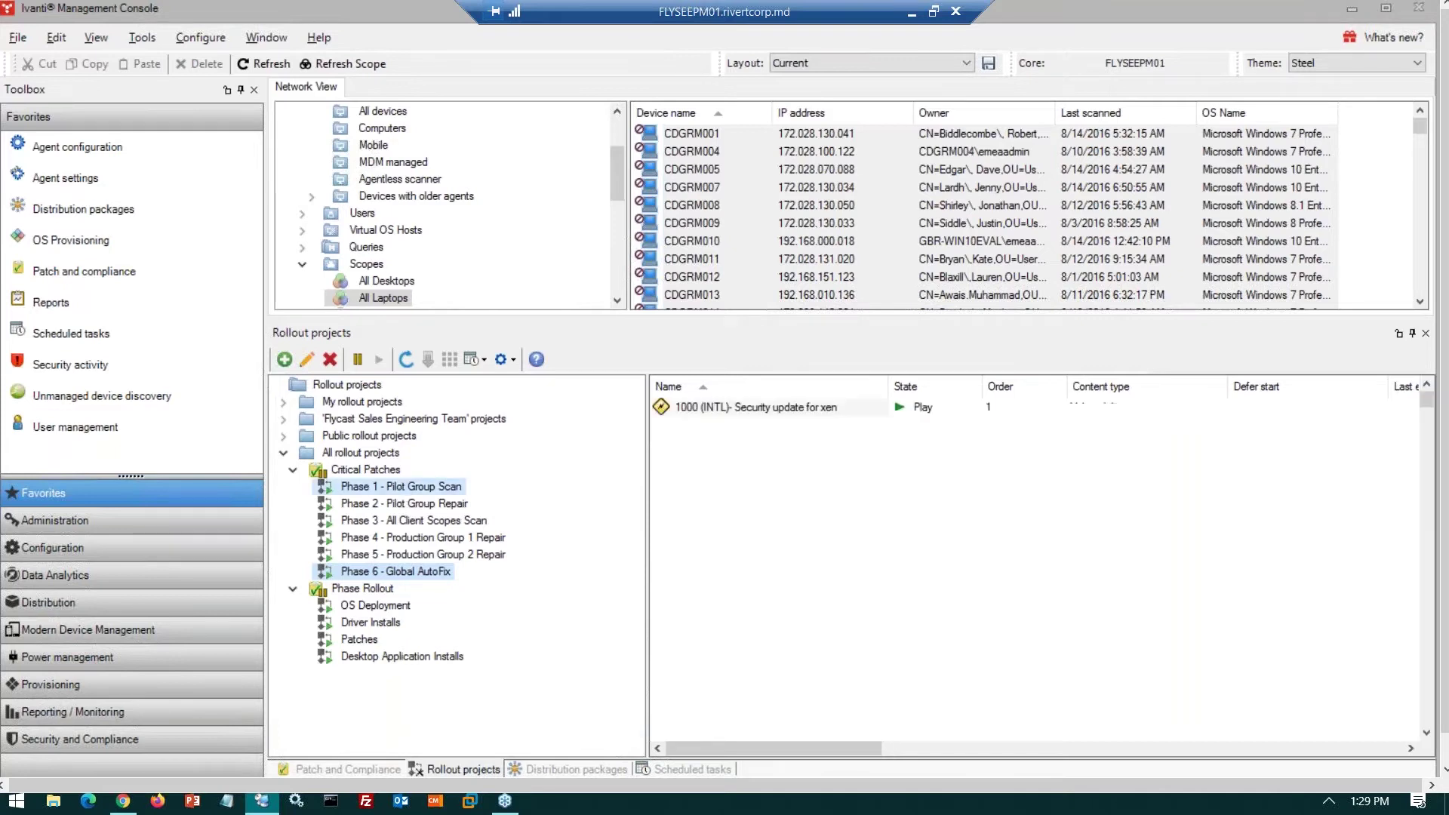
right_click(400, 487)
click(473, 424)
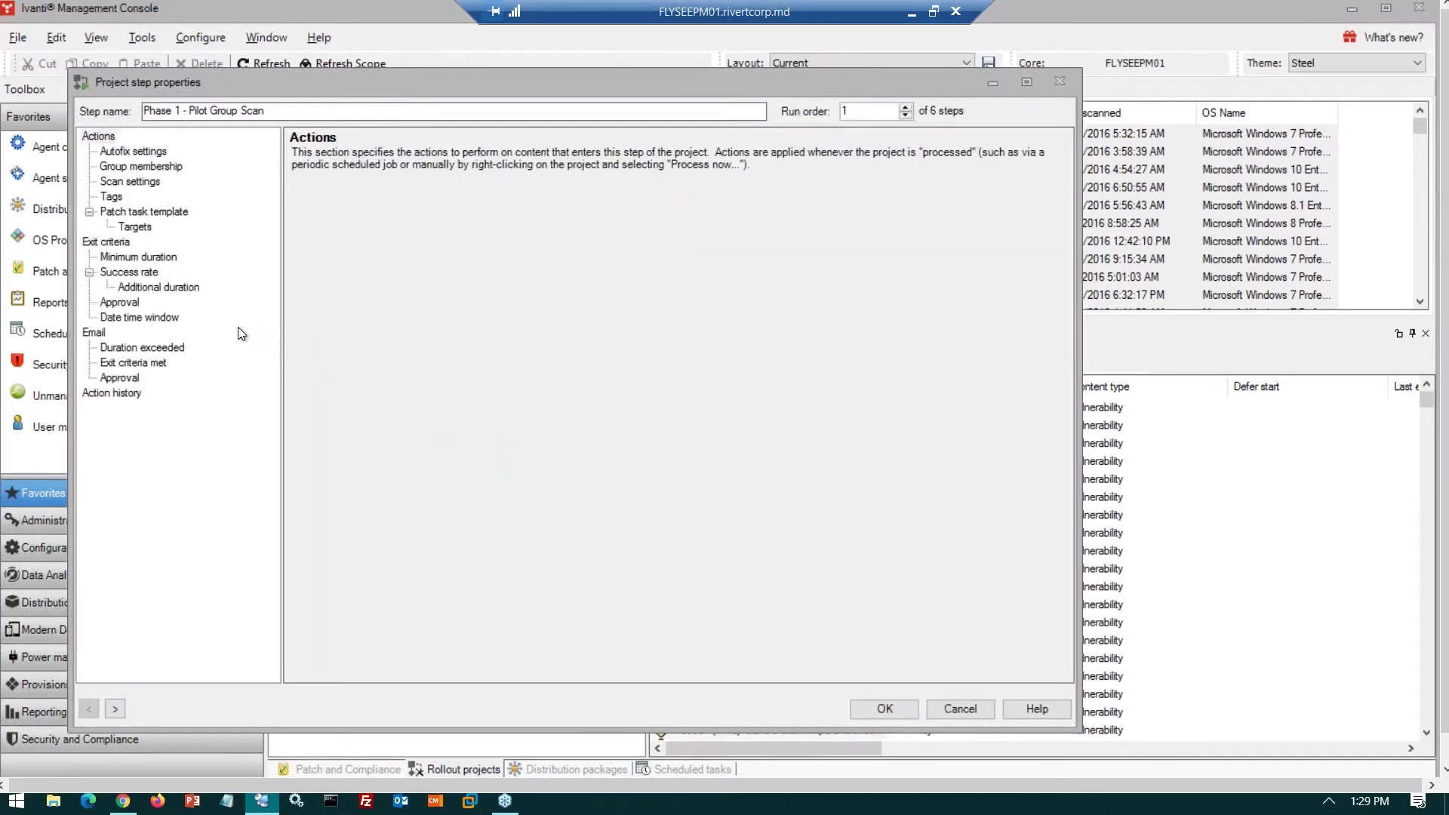
click(146, 272)
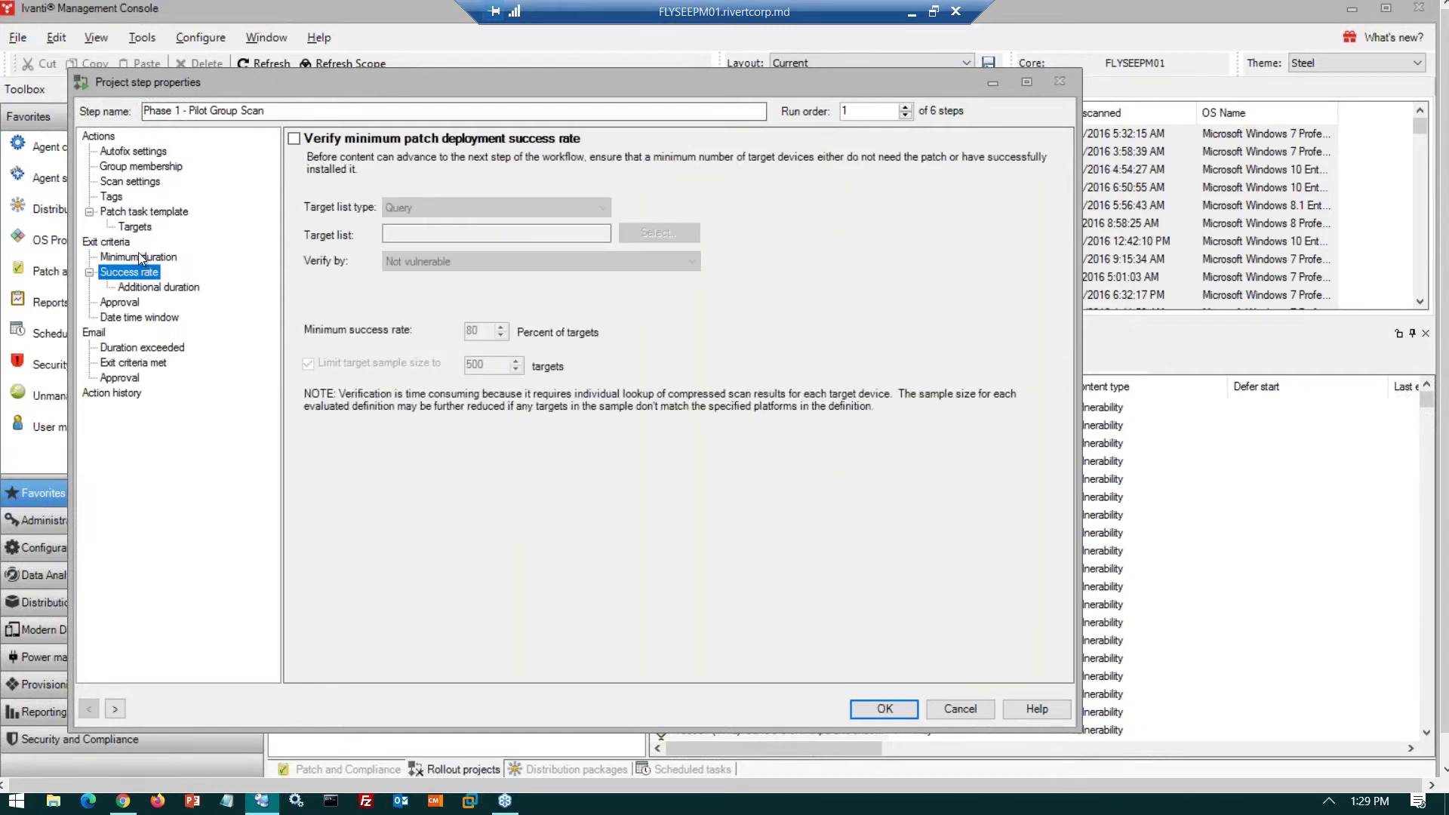
click(132, 363)
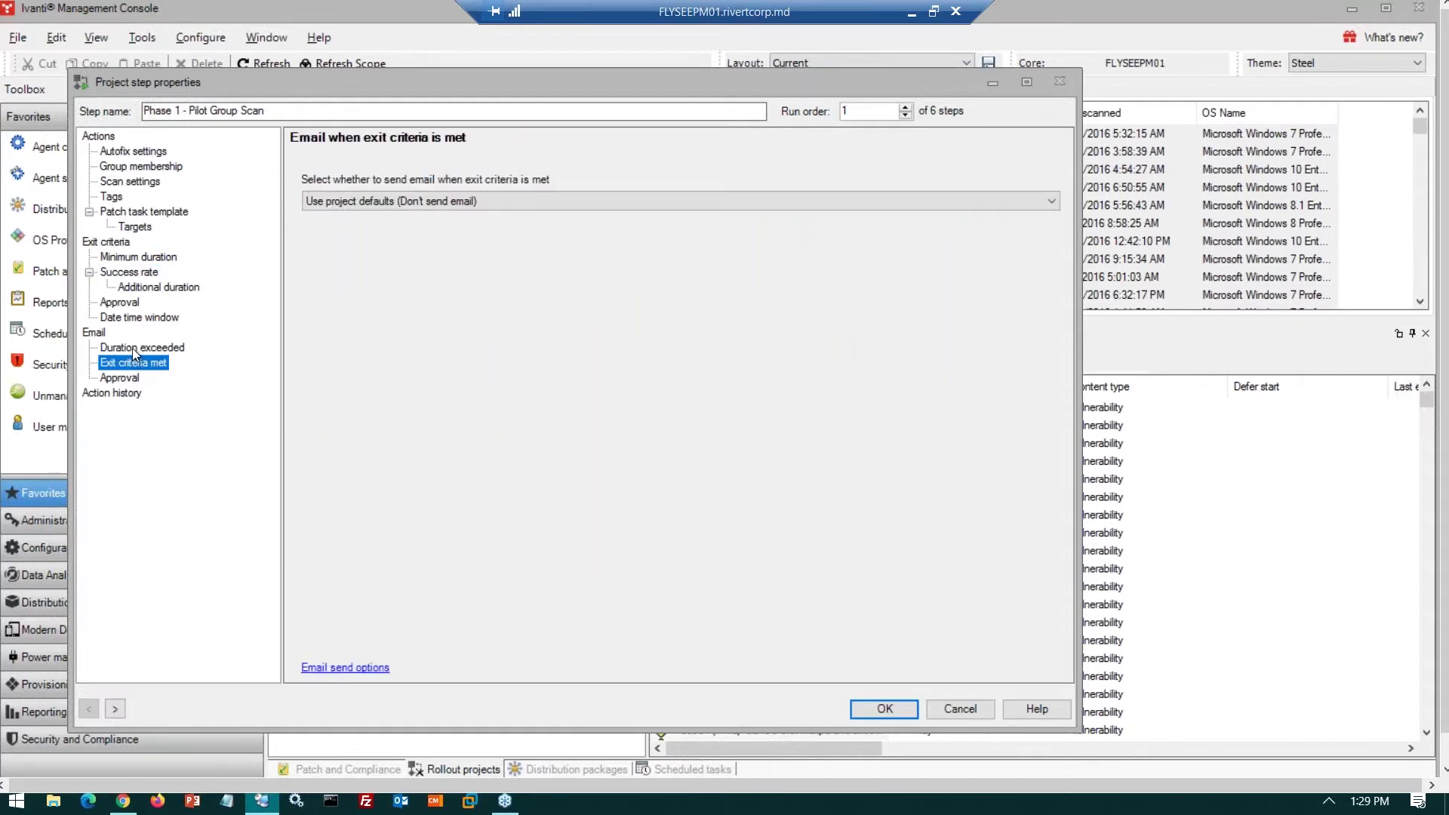
click(133, 347)
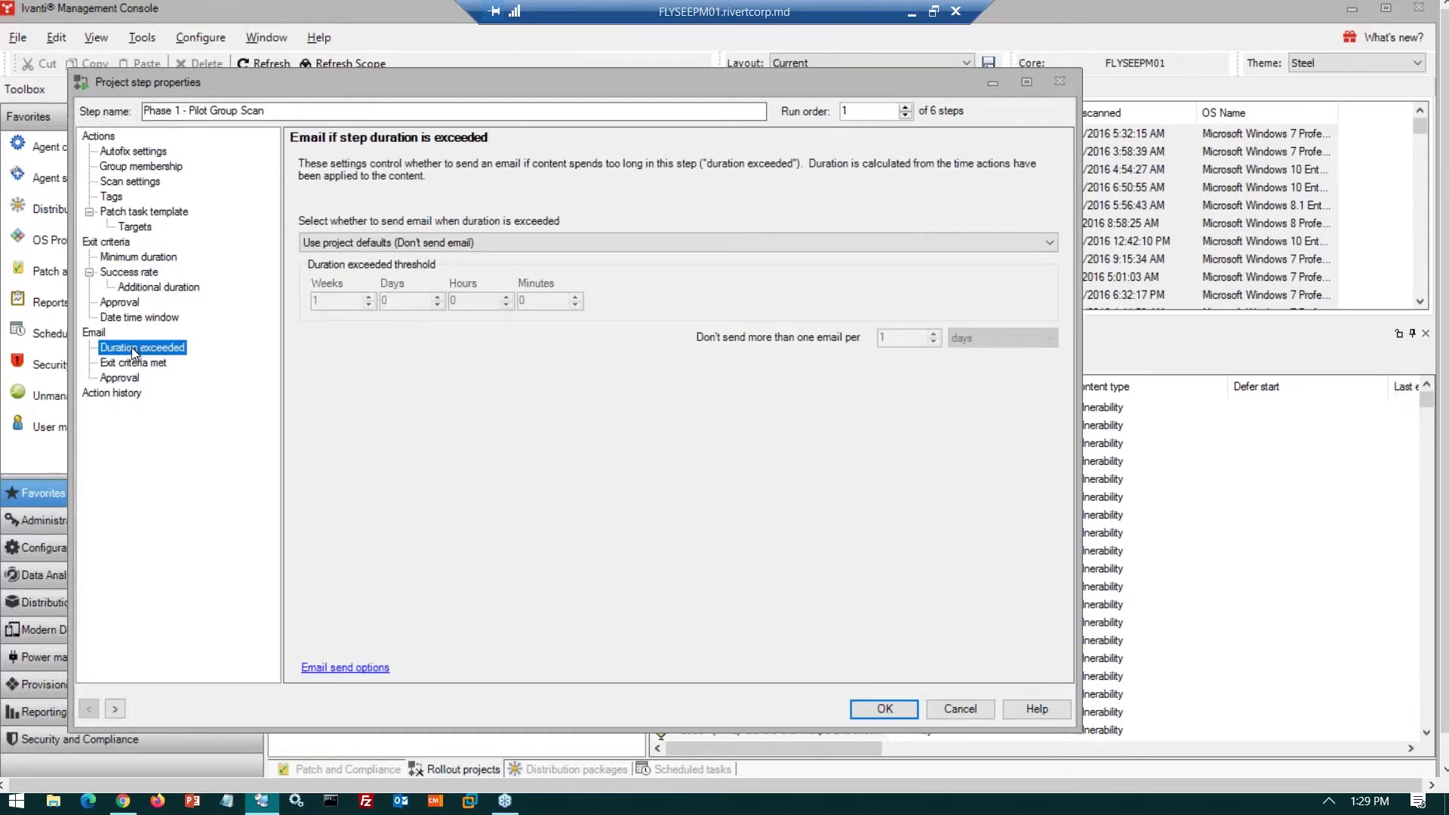
click(113, 243)
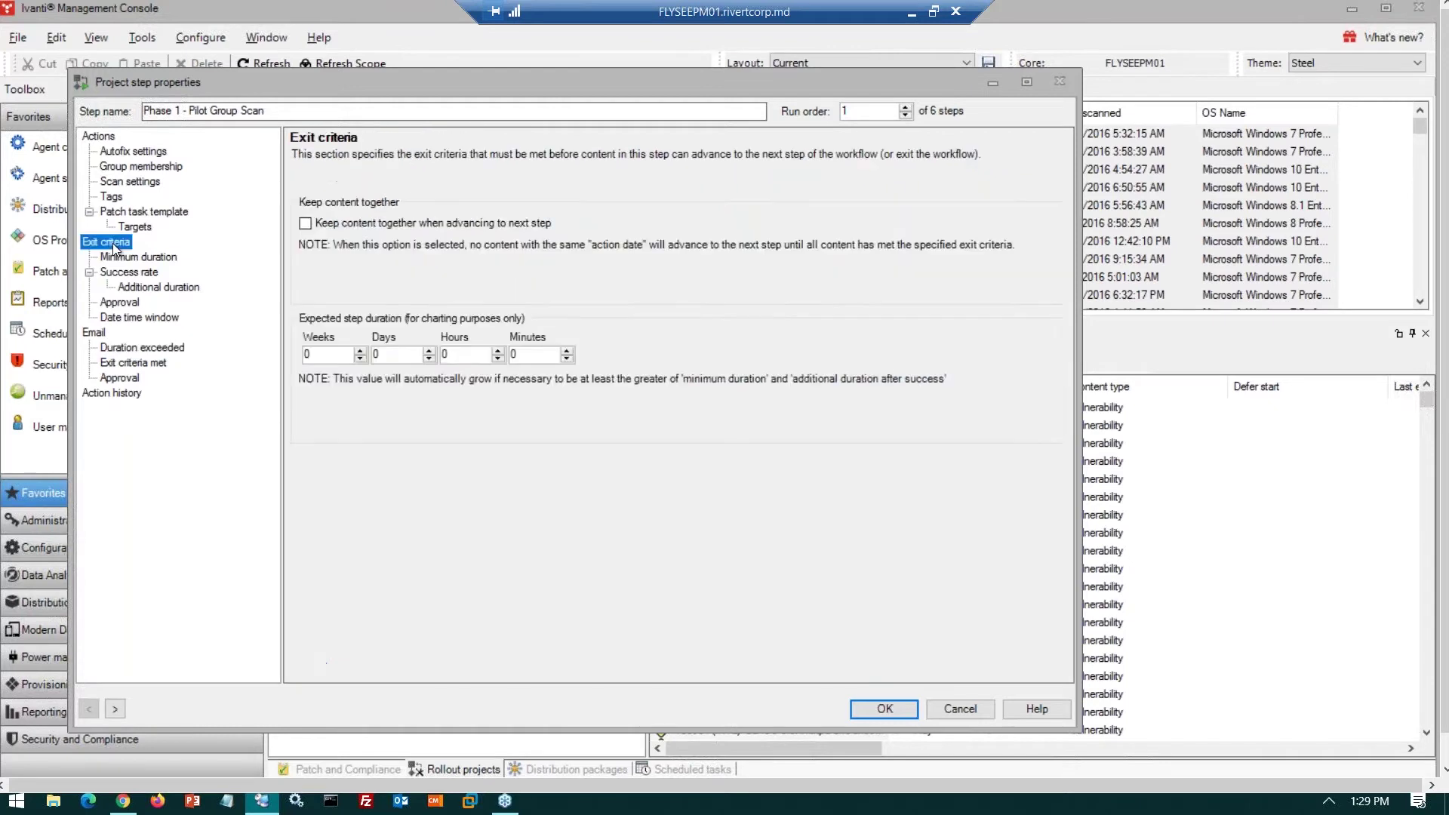
click(172, 259)
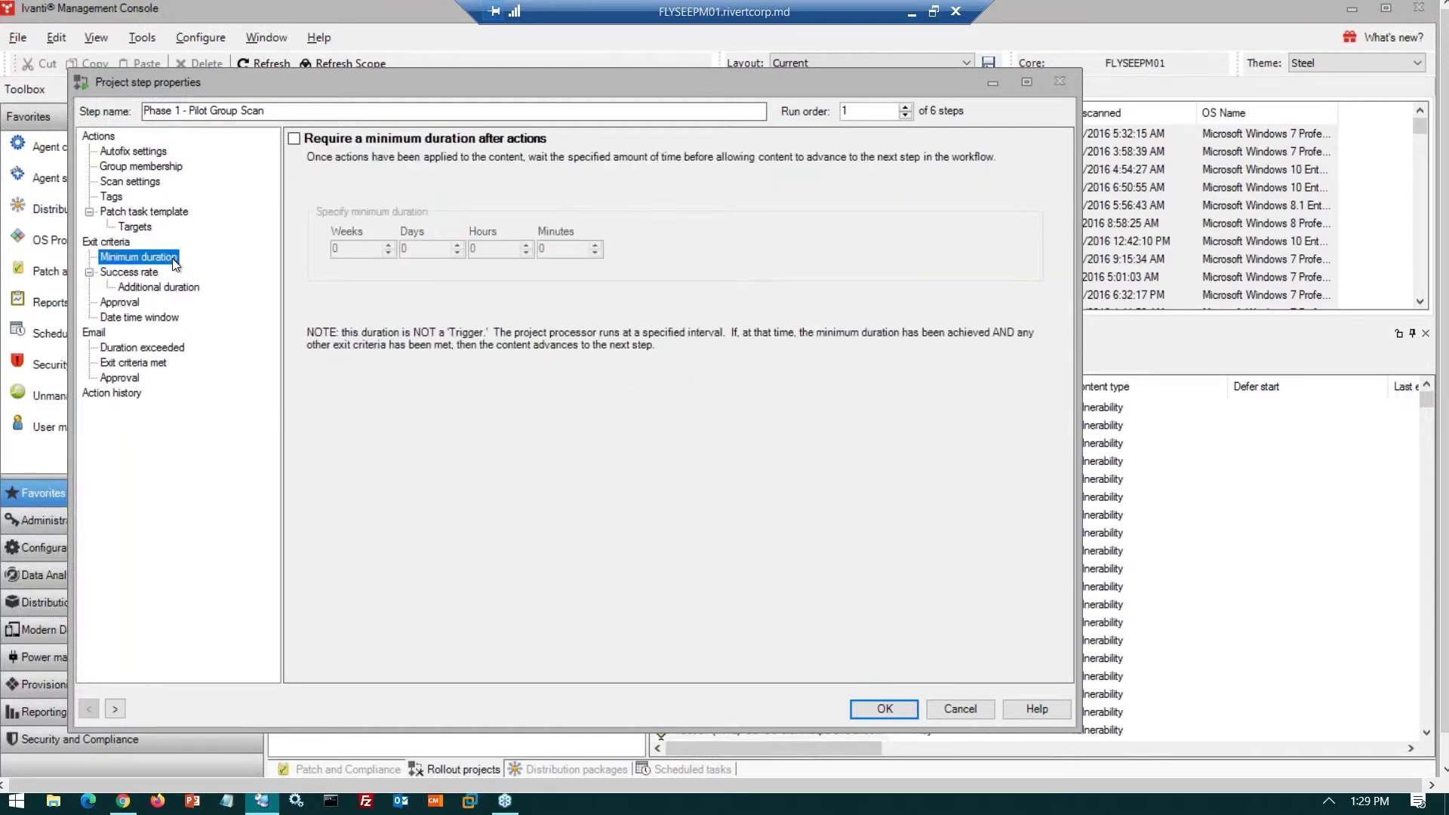
click(147, 276)
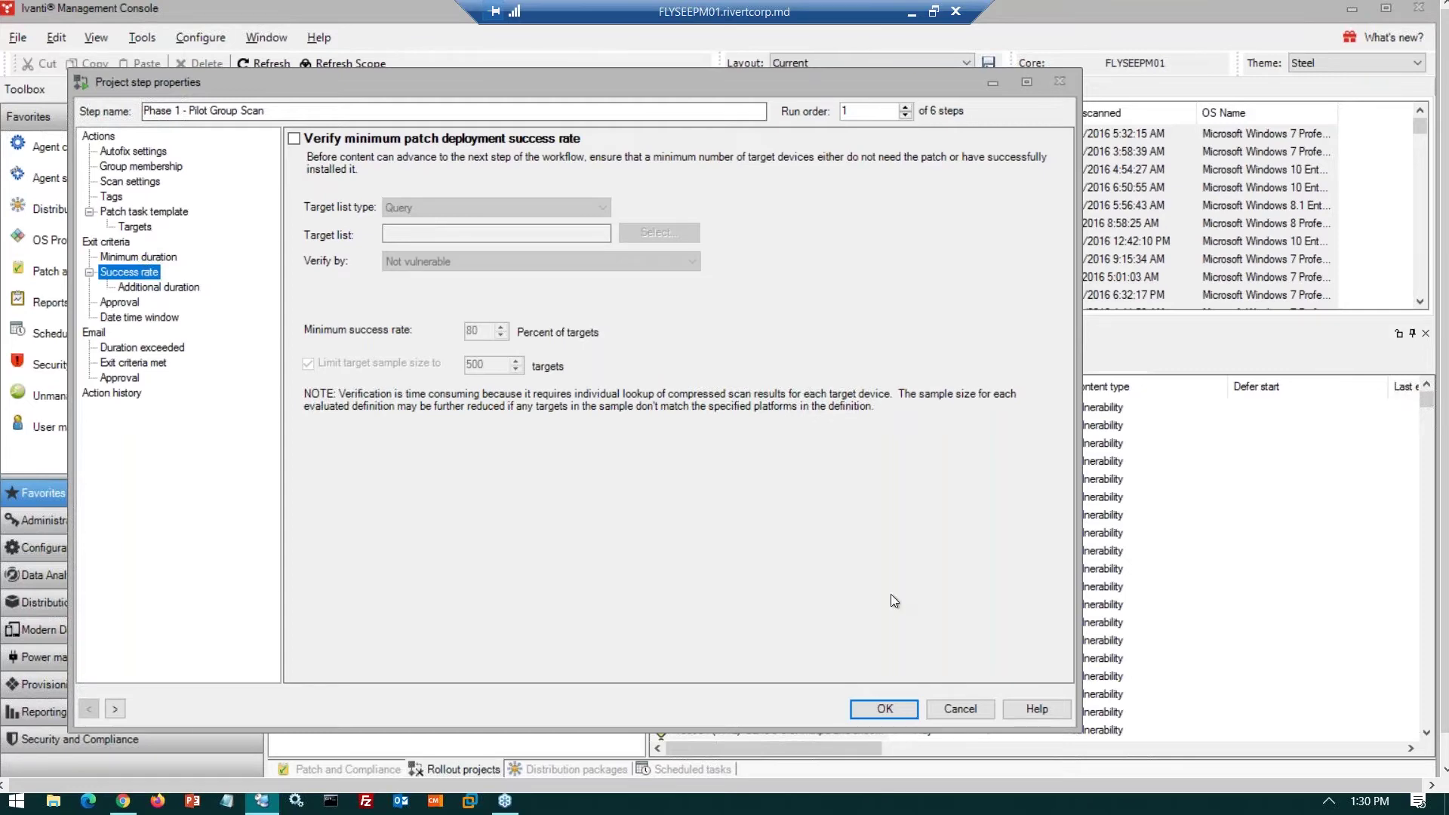
click(960, 708)
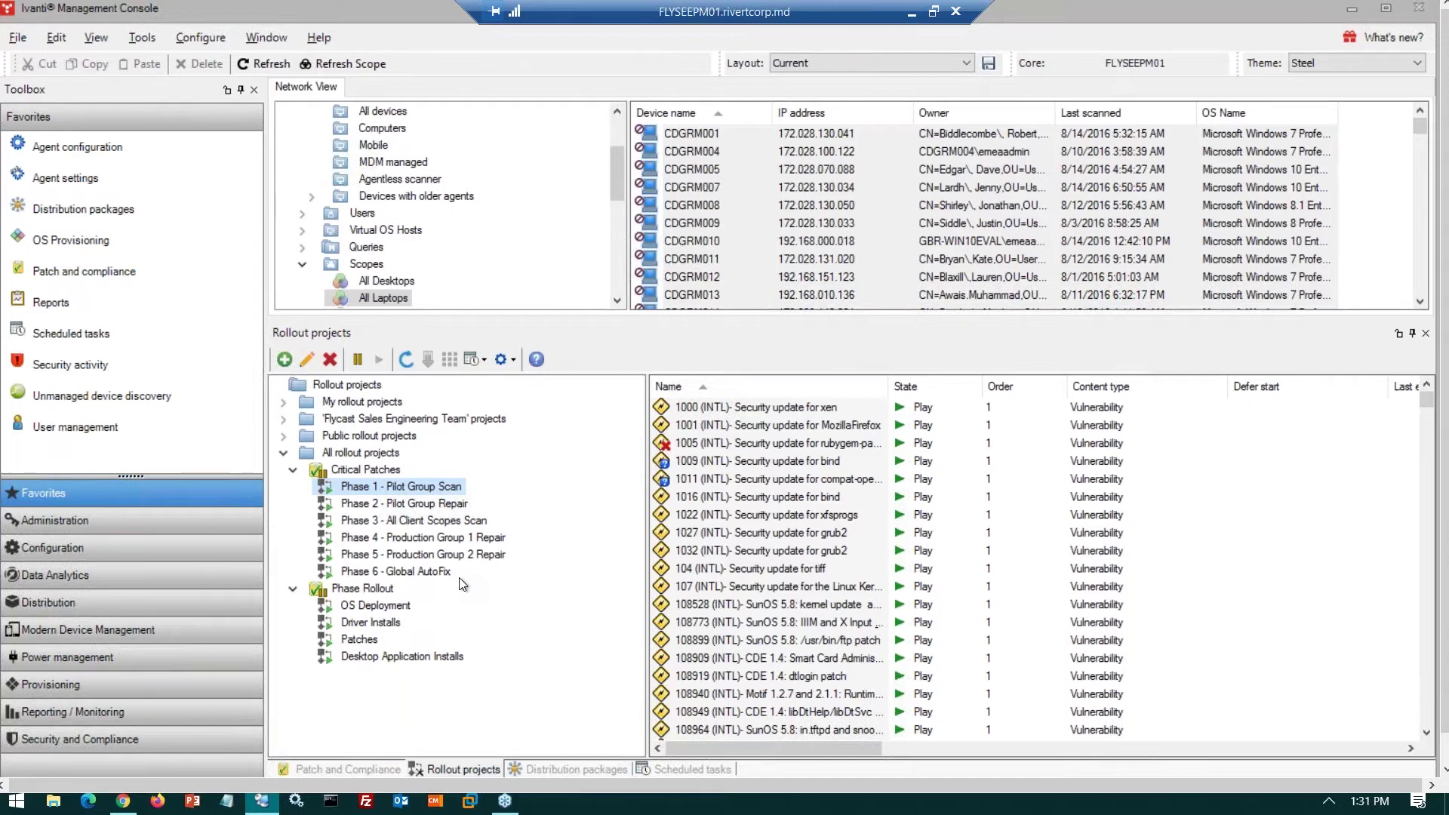
Collapse the All rollout projects folder and list the projects it contains
click(282, 453)
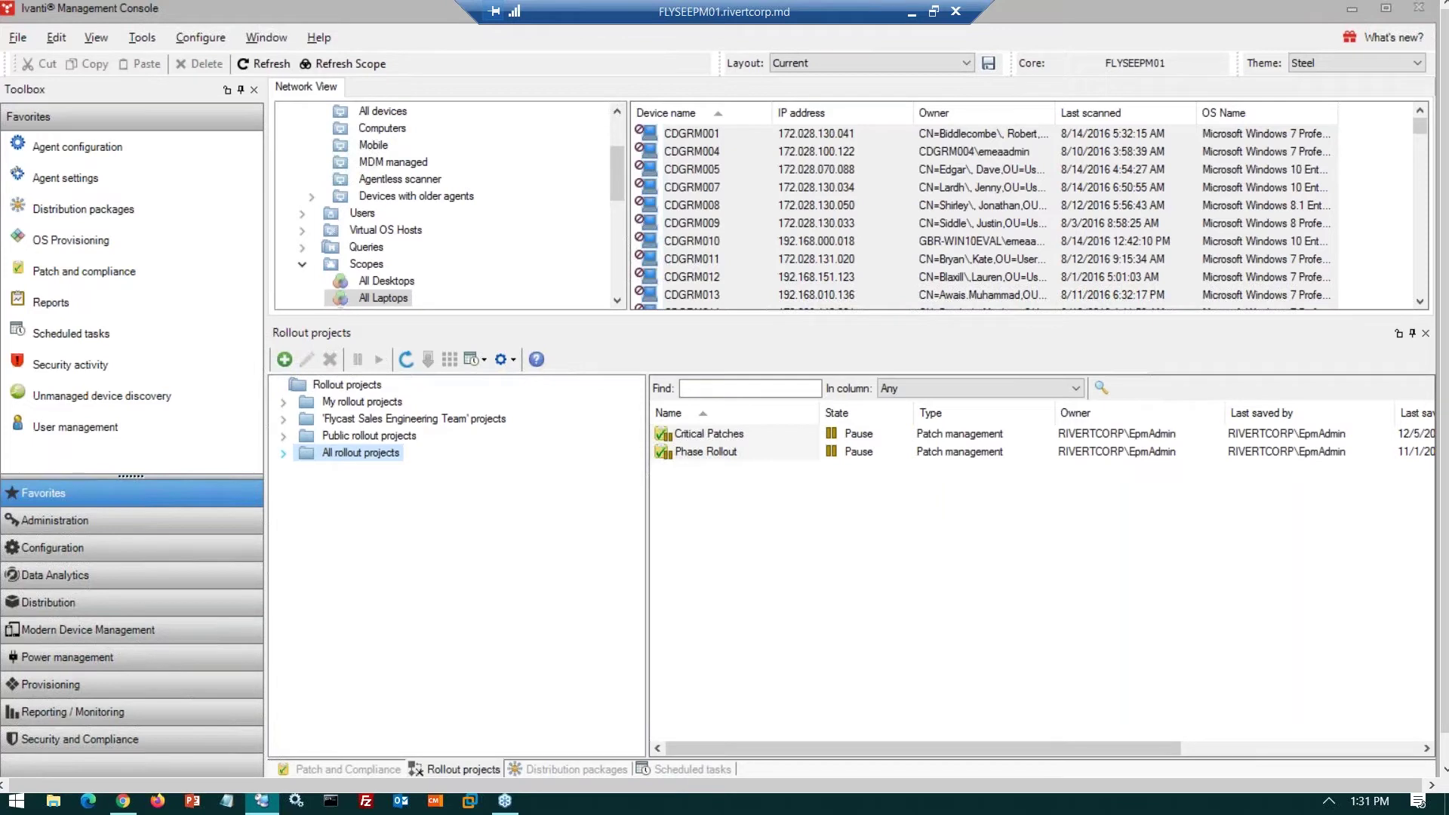
Switch to the Xtraction dashboards in Chrome, widen the dashboard list, and disable both automatic cycling and refresh
click(129, 809)
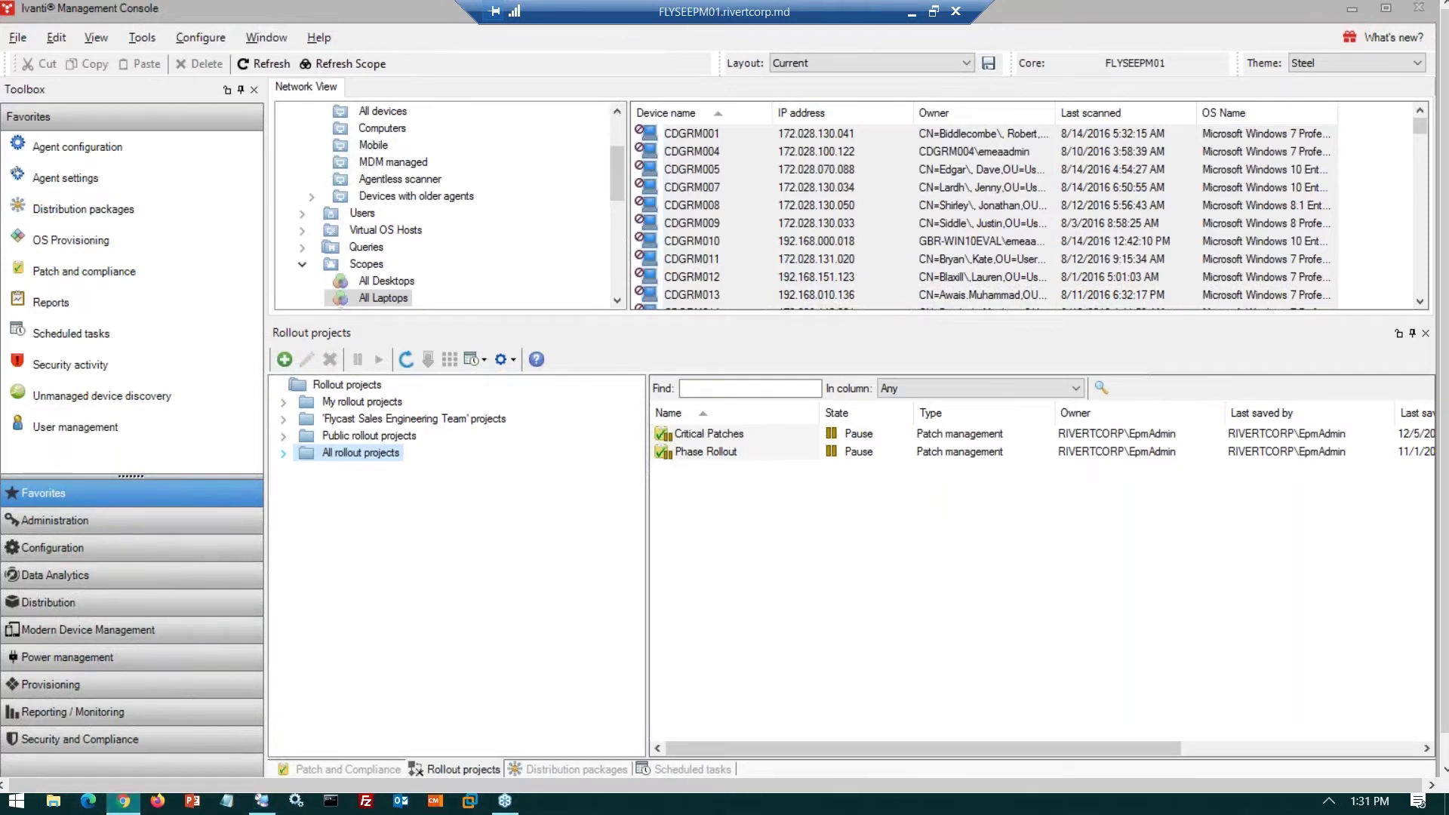
click(913, 13)
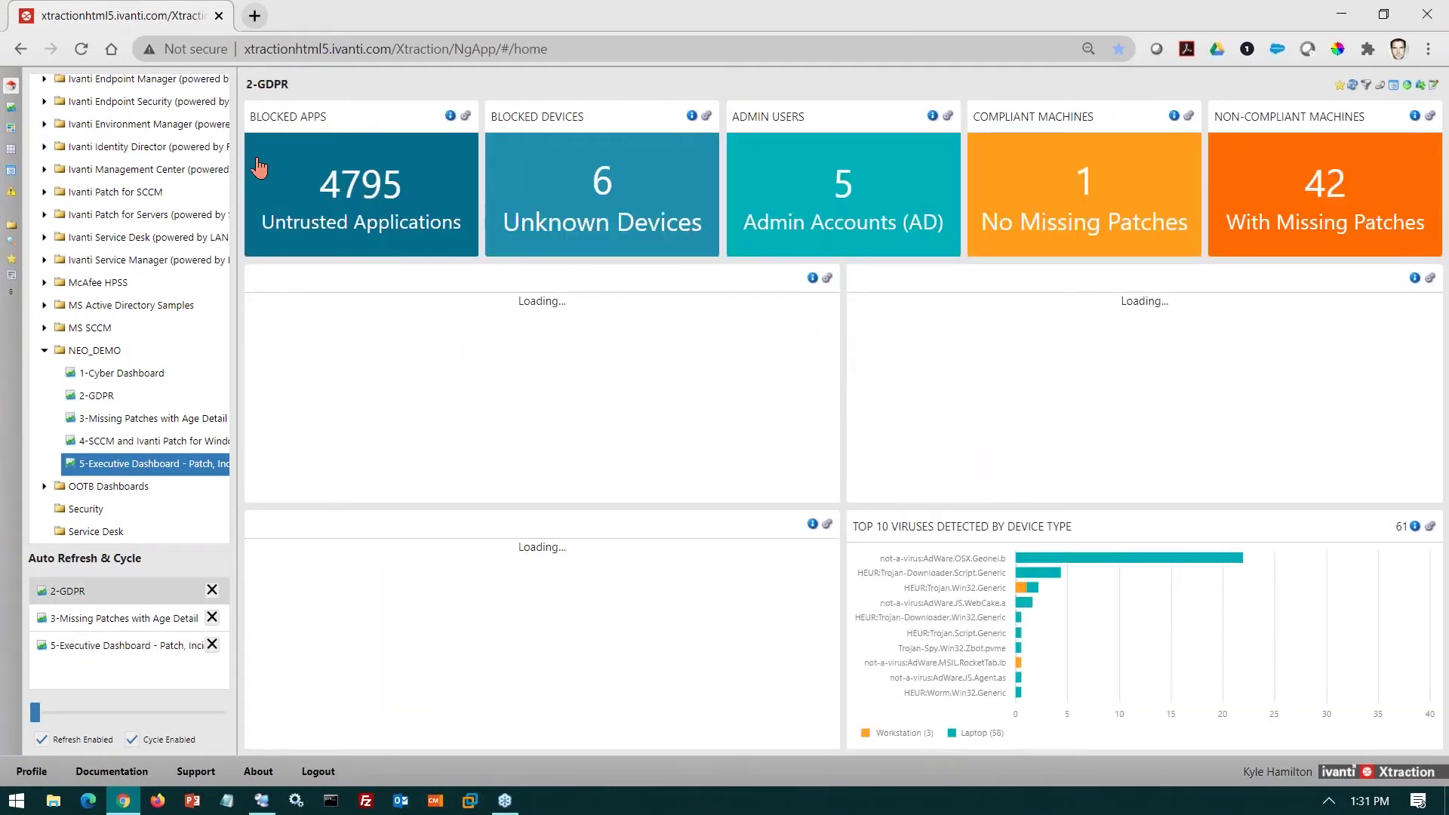
drag(233, 166, 302, 186)
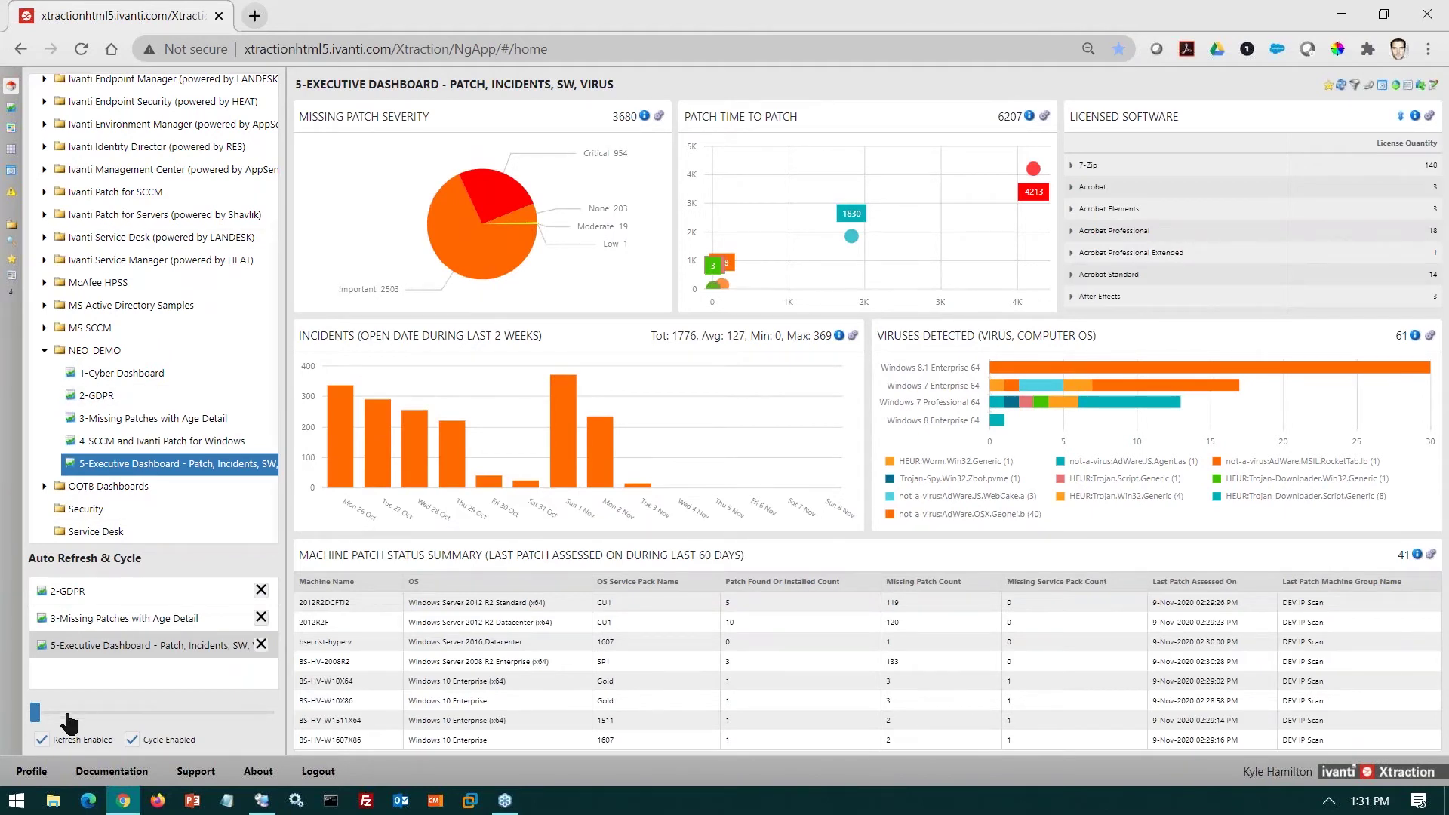
click(132, 740)
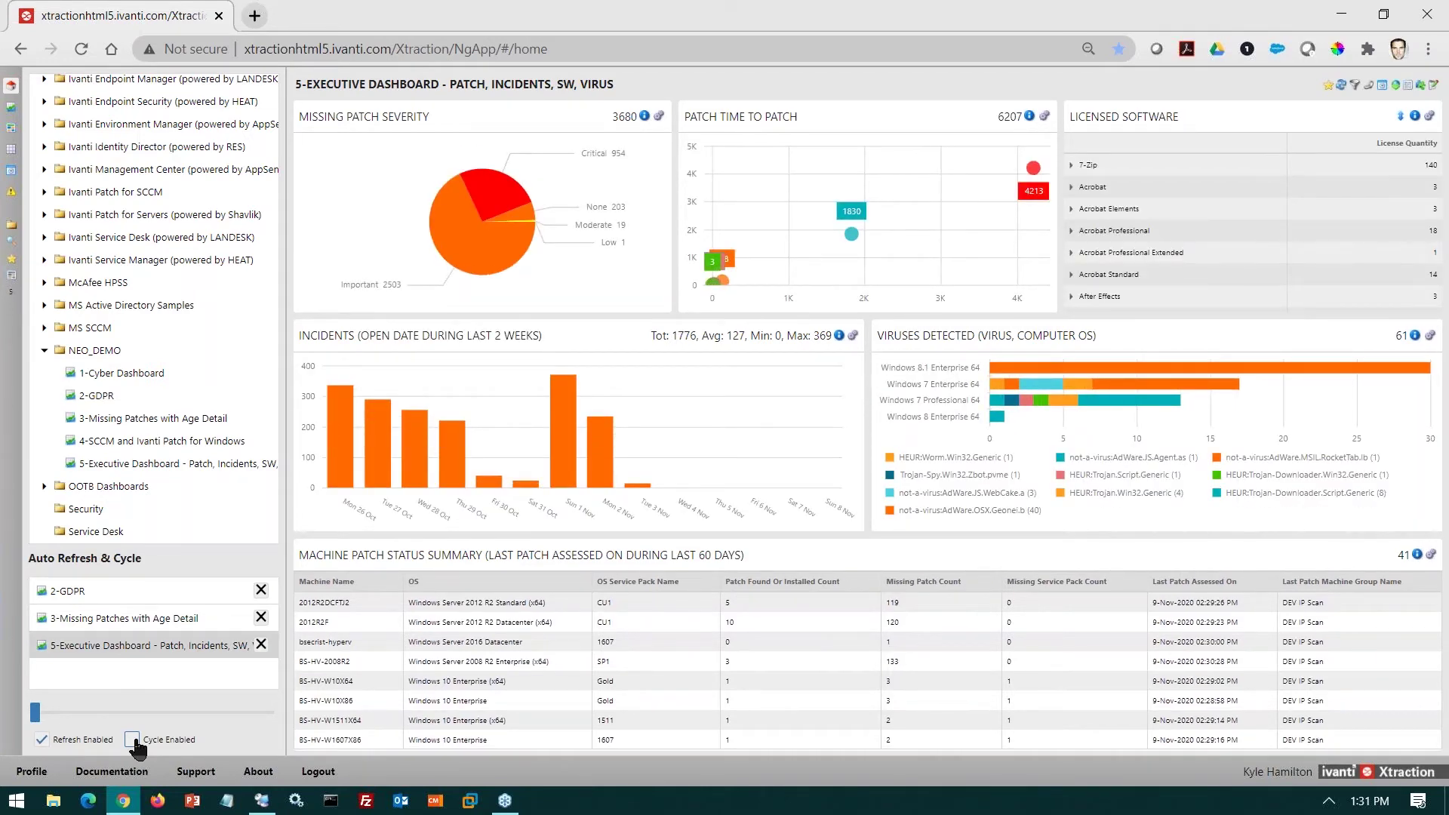
click(41, 740)
Filter the executive dashboard's components by Critical patch severity, then by the Windows 8.1 Enterprise 64 virus bar, using the replace option
mouse_move(498, 206)
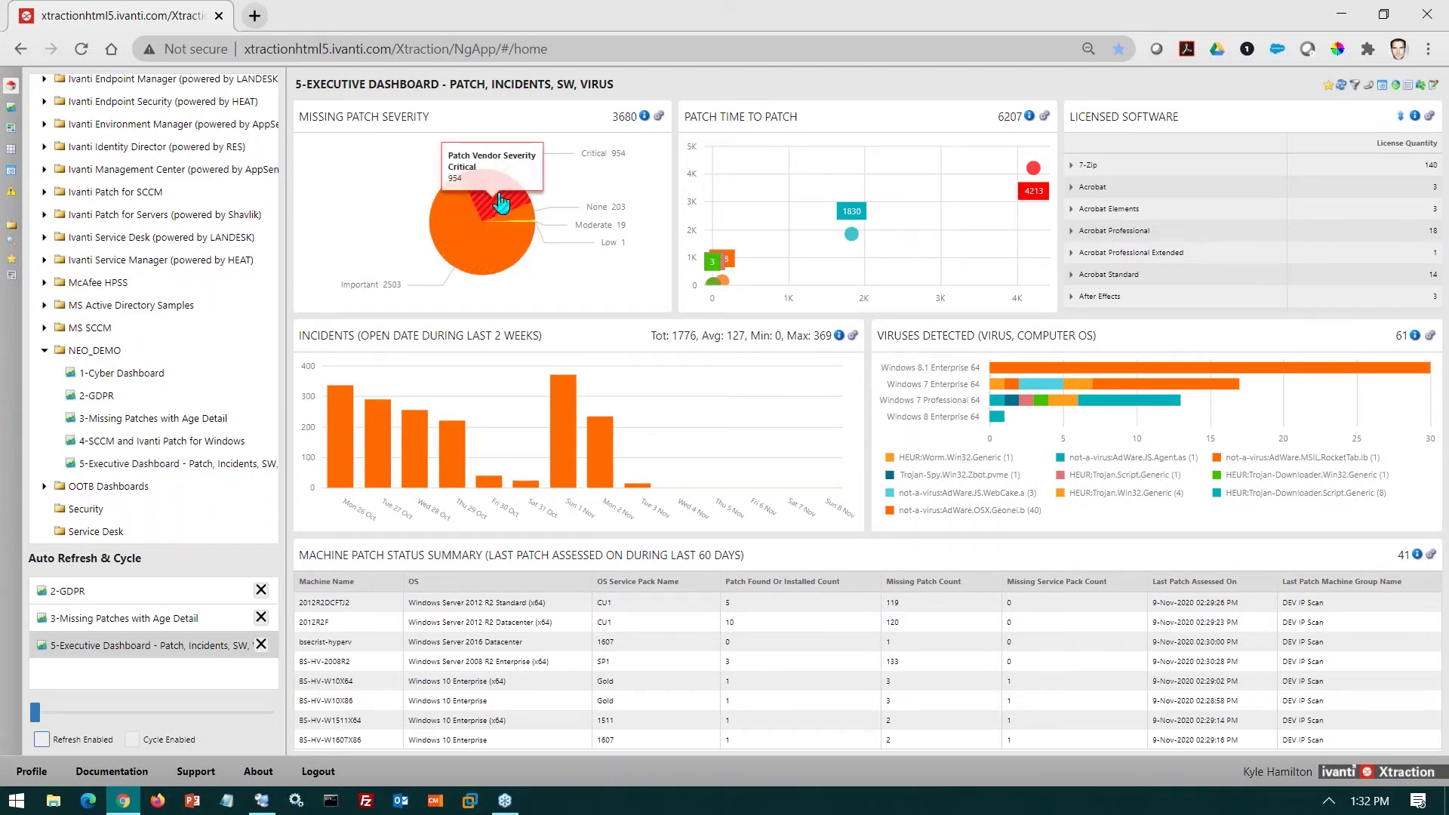
click(499, 196)
click(535, 208)
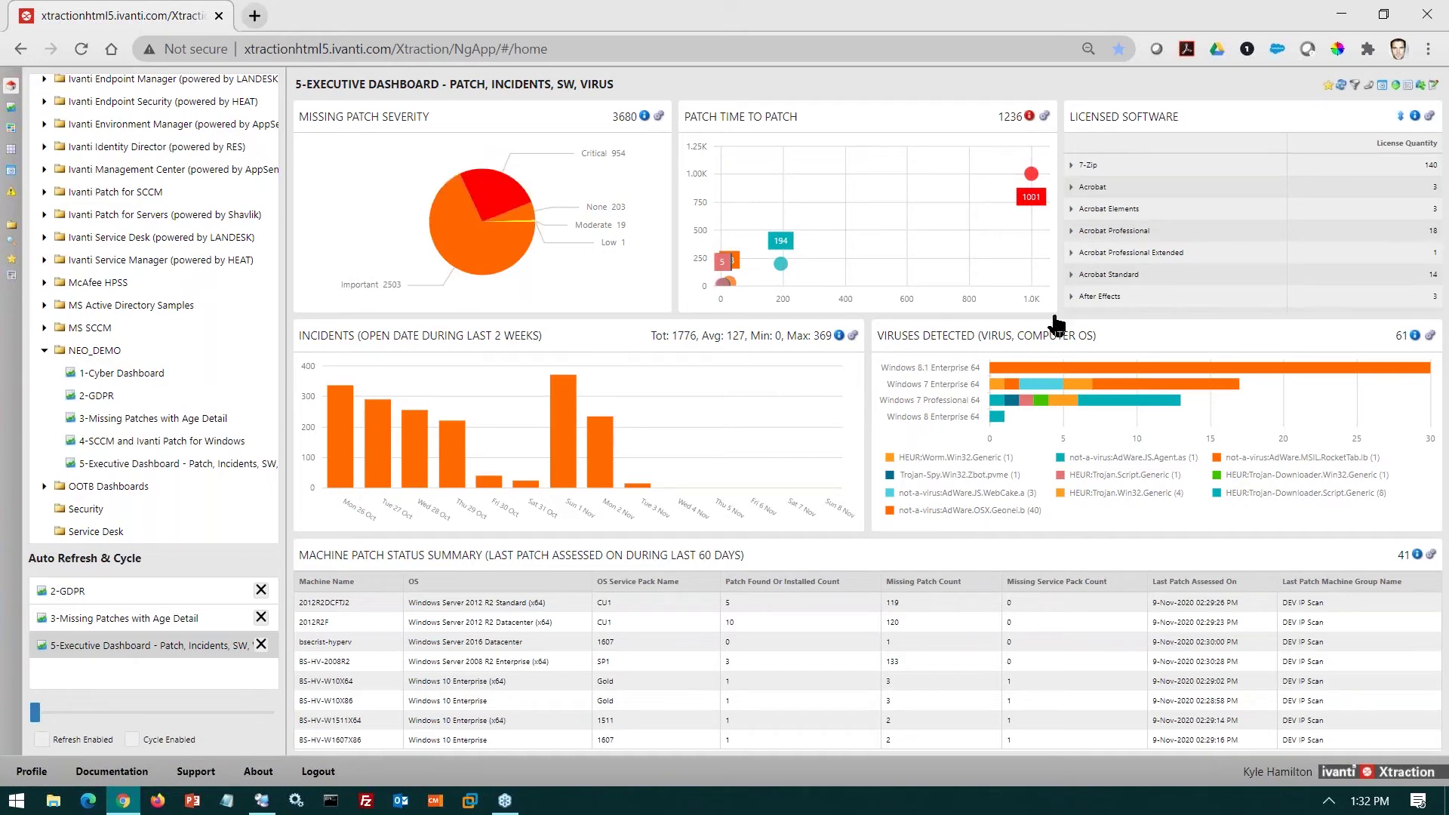
click(1162, 371)
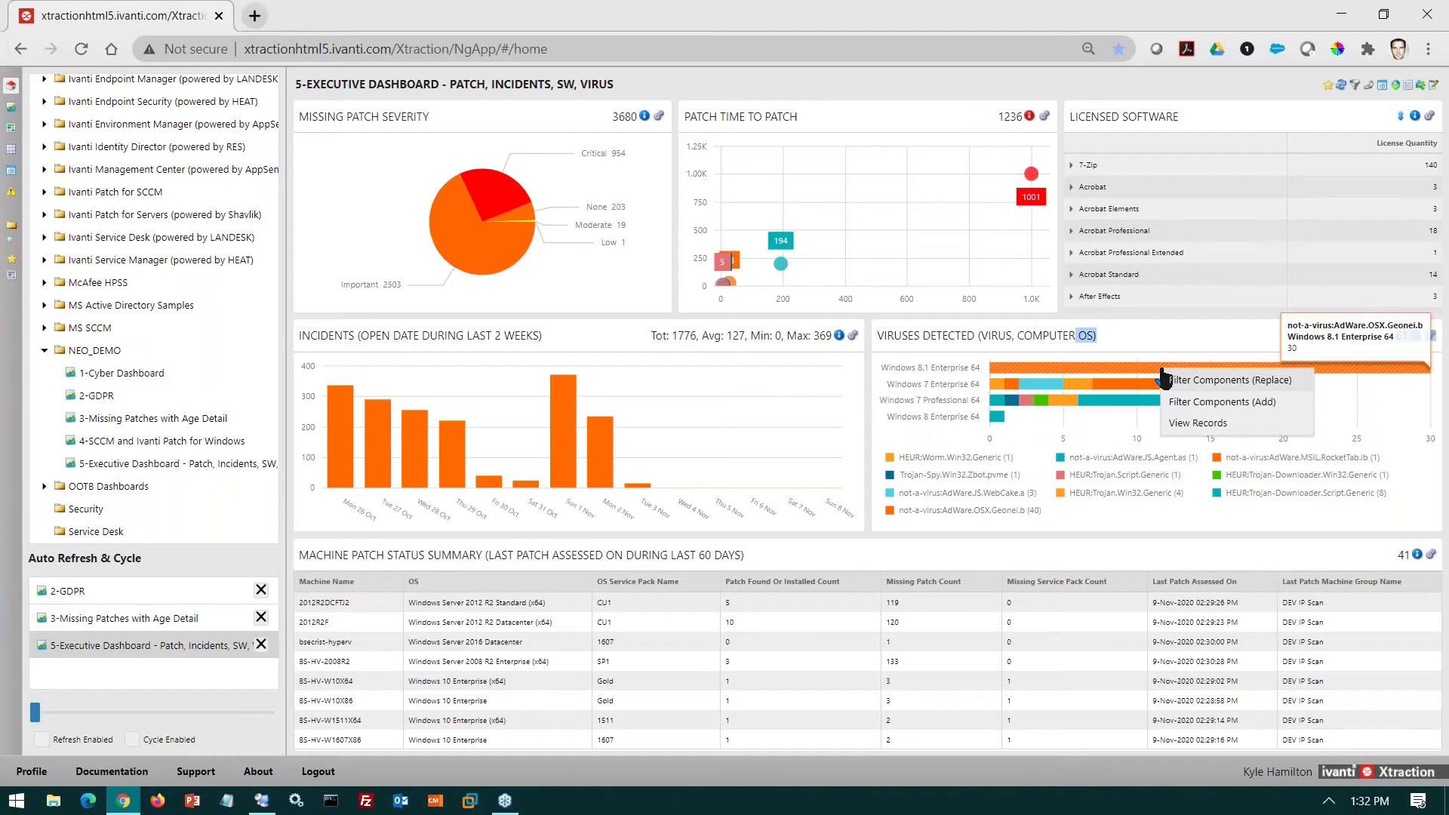
click(1185, 381)
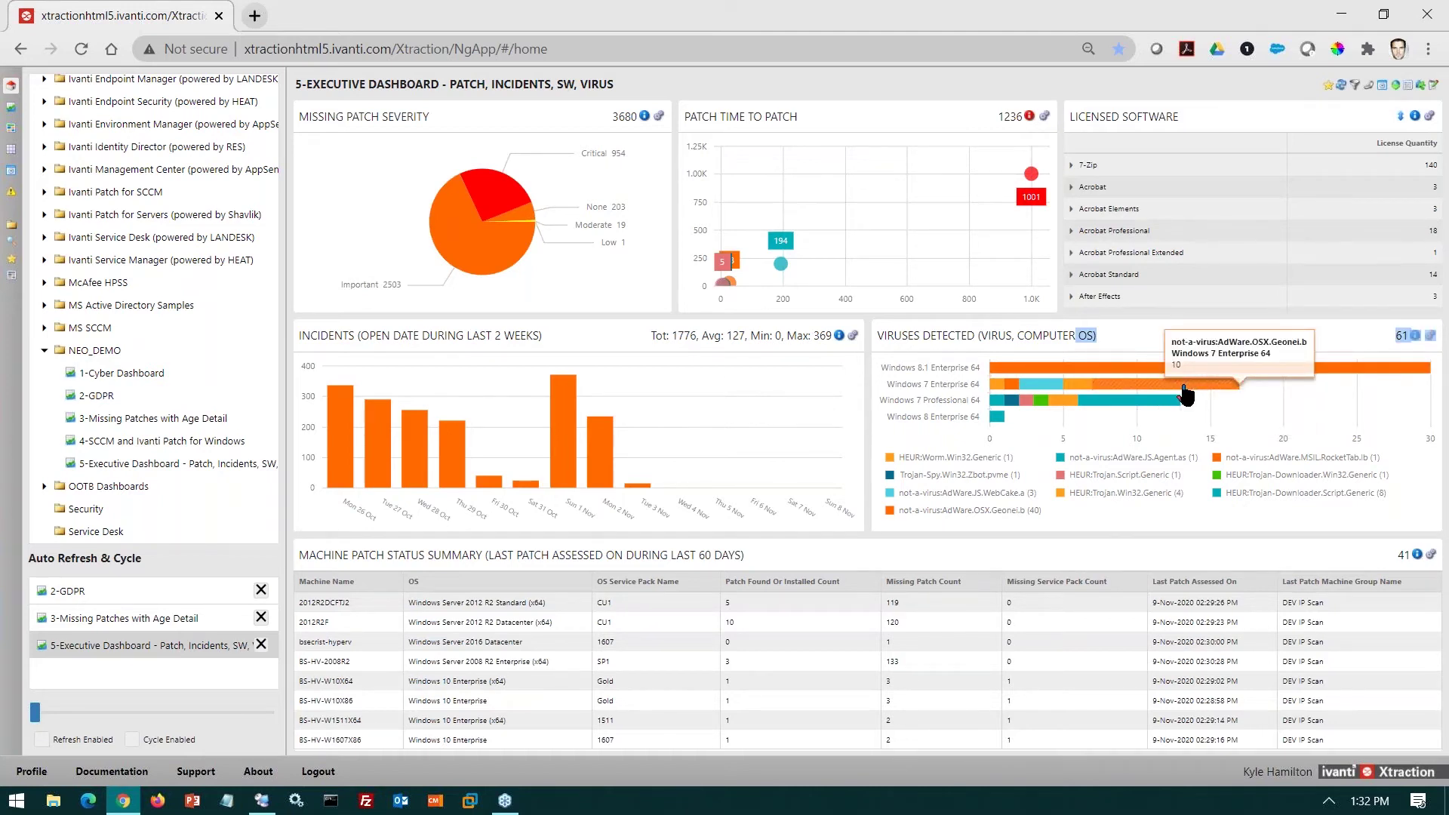
View the patch records behind the Important severity slice, close them, and open the 1-Cyber Dashboard
click(451, 234)
click(488, 281)
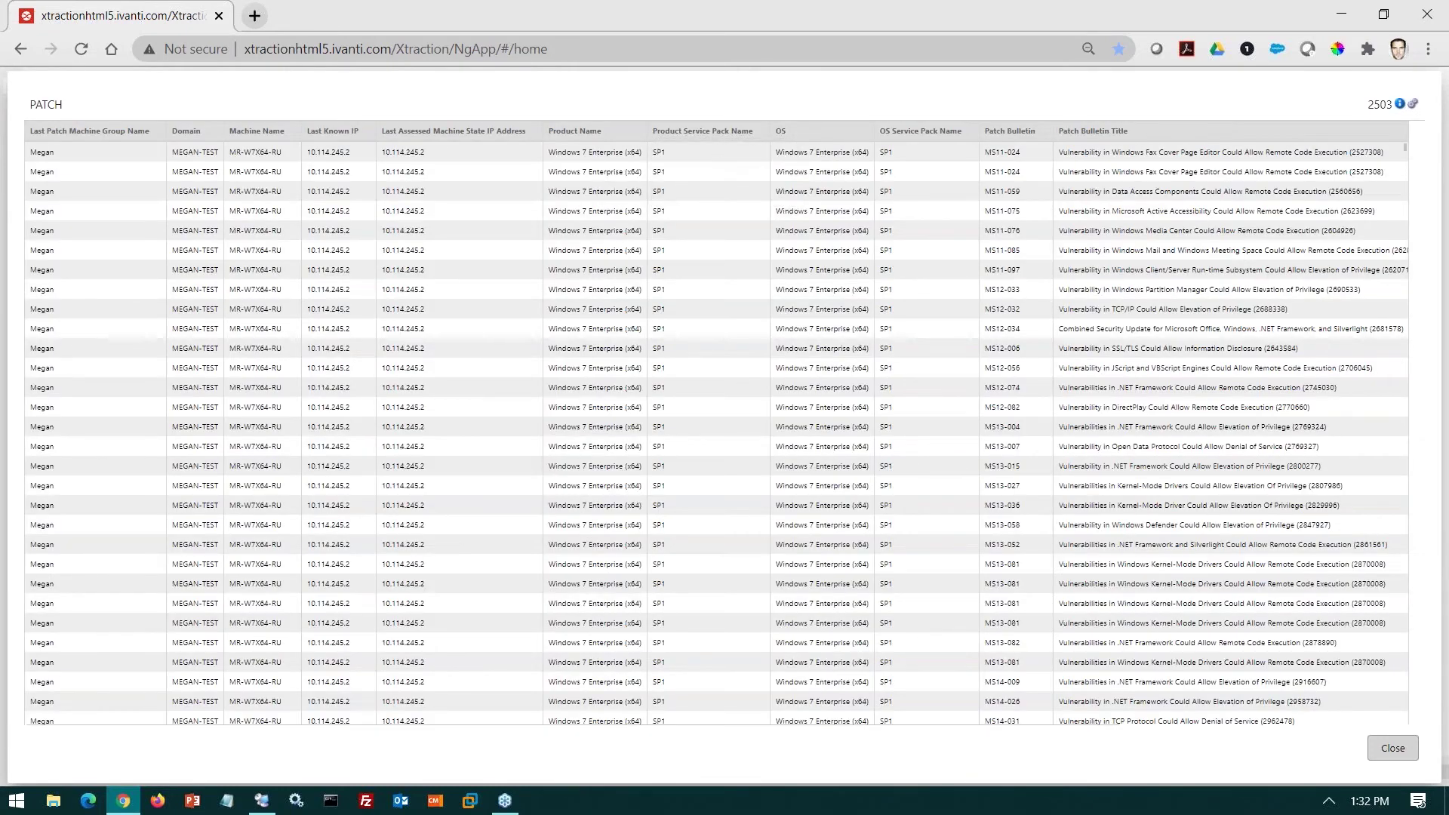
click(1393, 747)
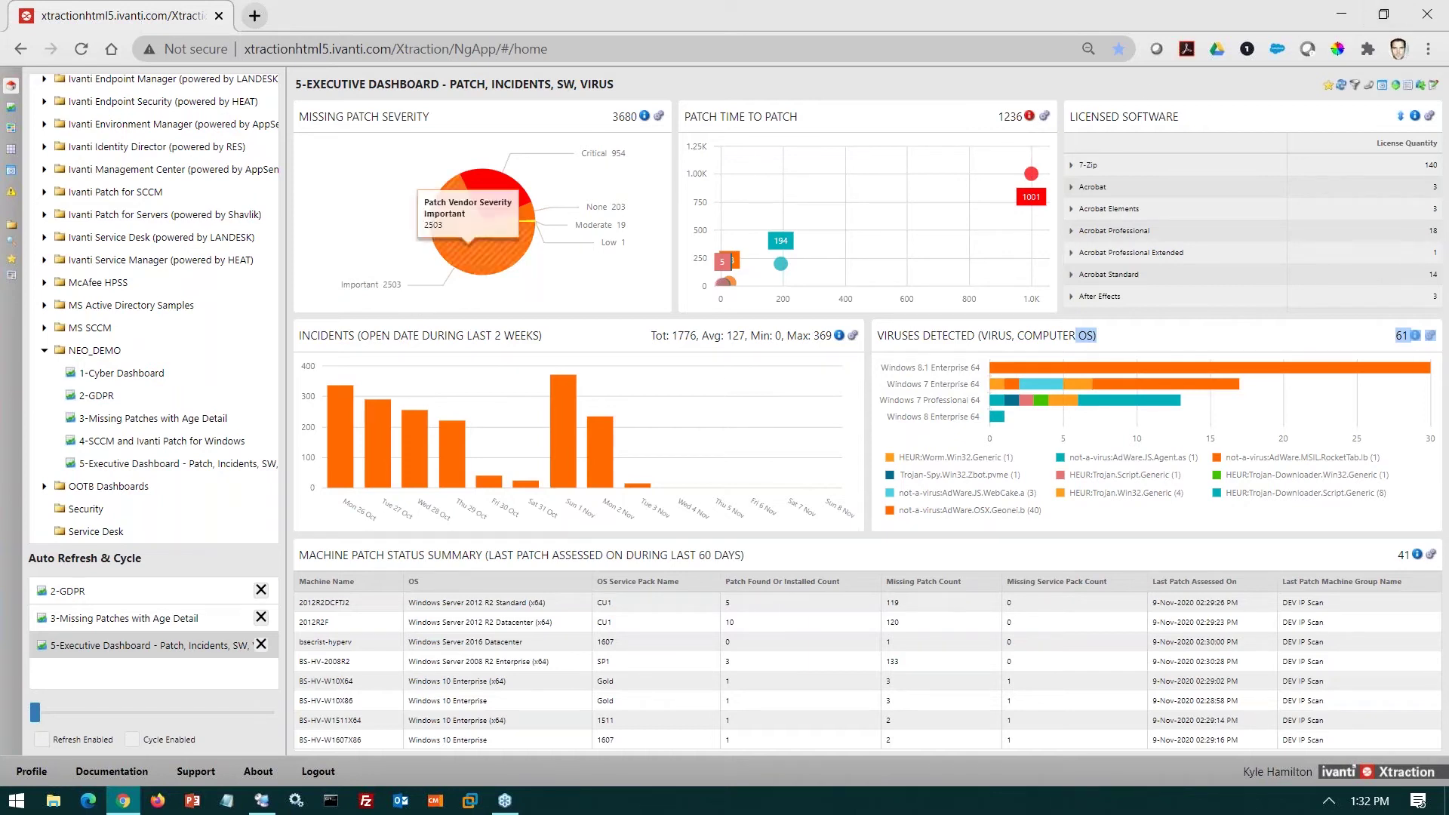
click(128, 374)
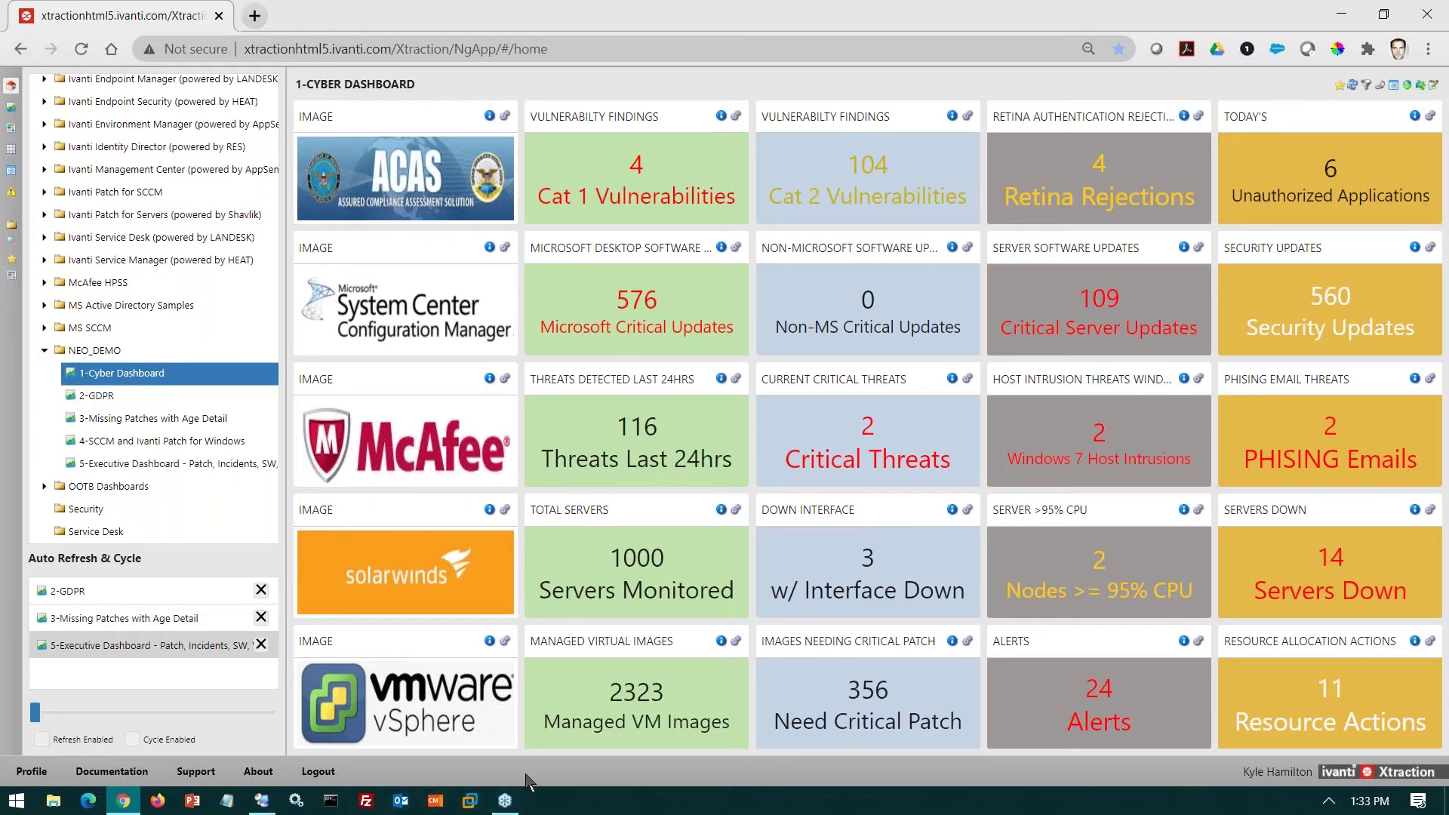
Switch back to the Ivanti Management Console and list the content of Phase 1 - Pilot Group Scan under All rollout projects
click(257, 804)
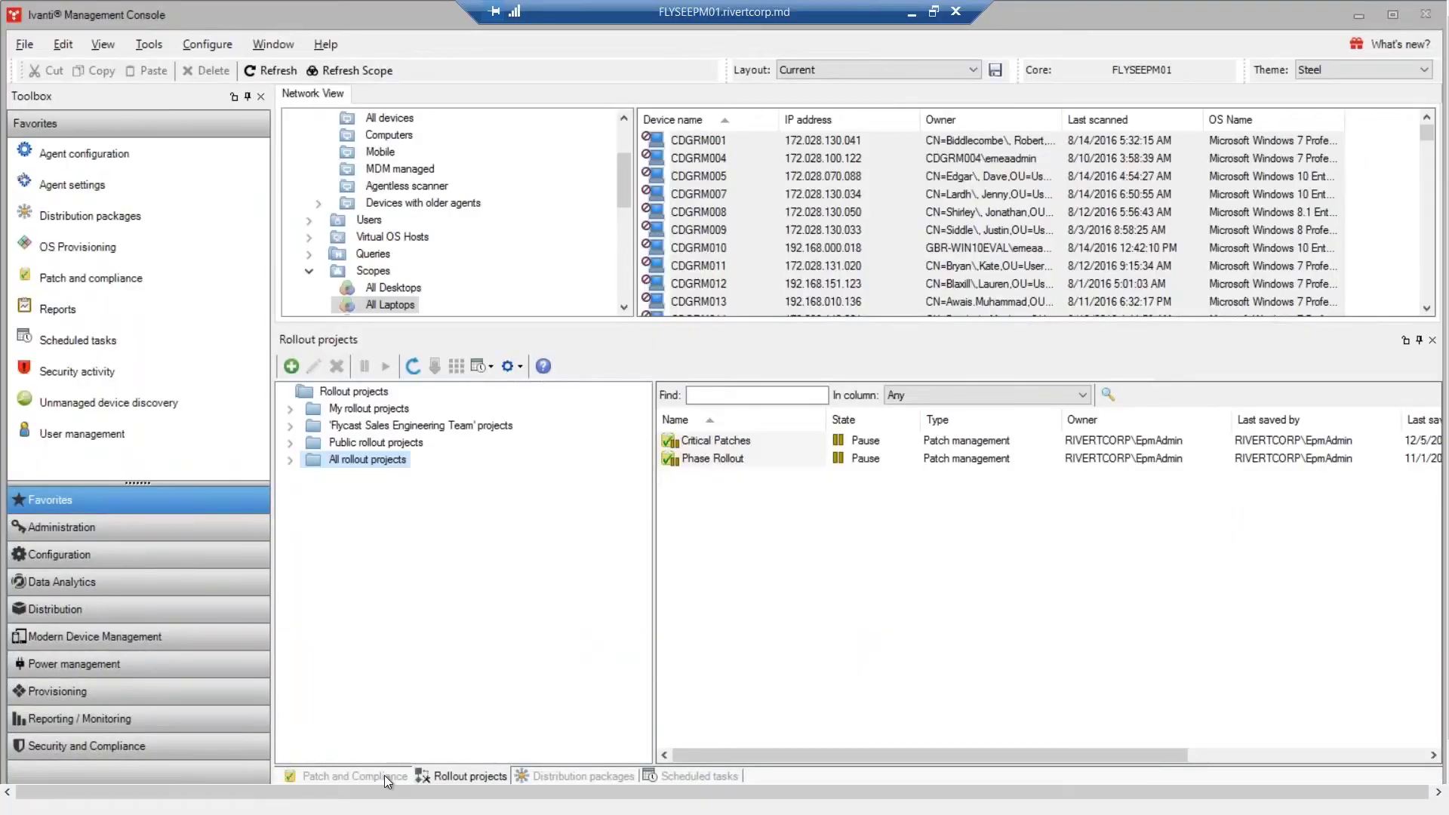
click(383, 776)
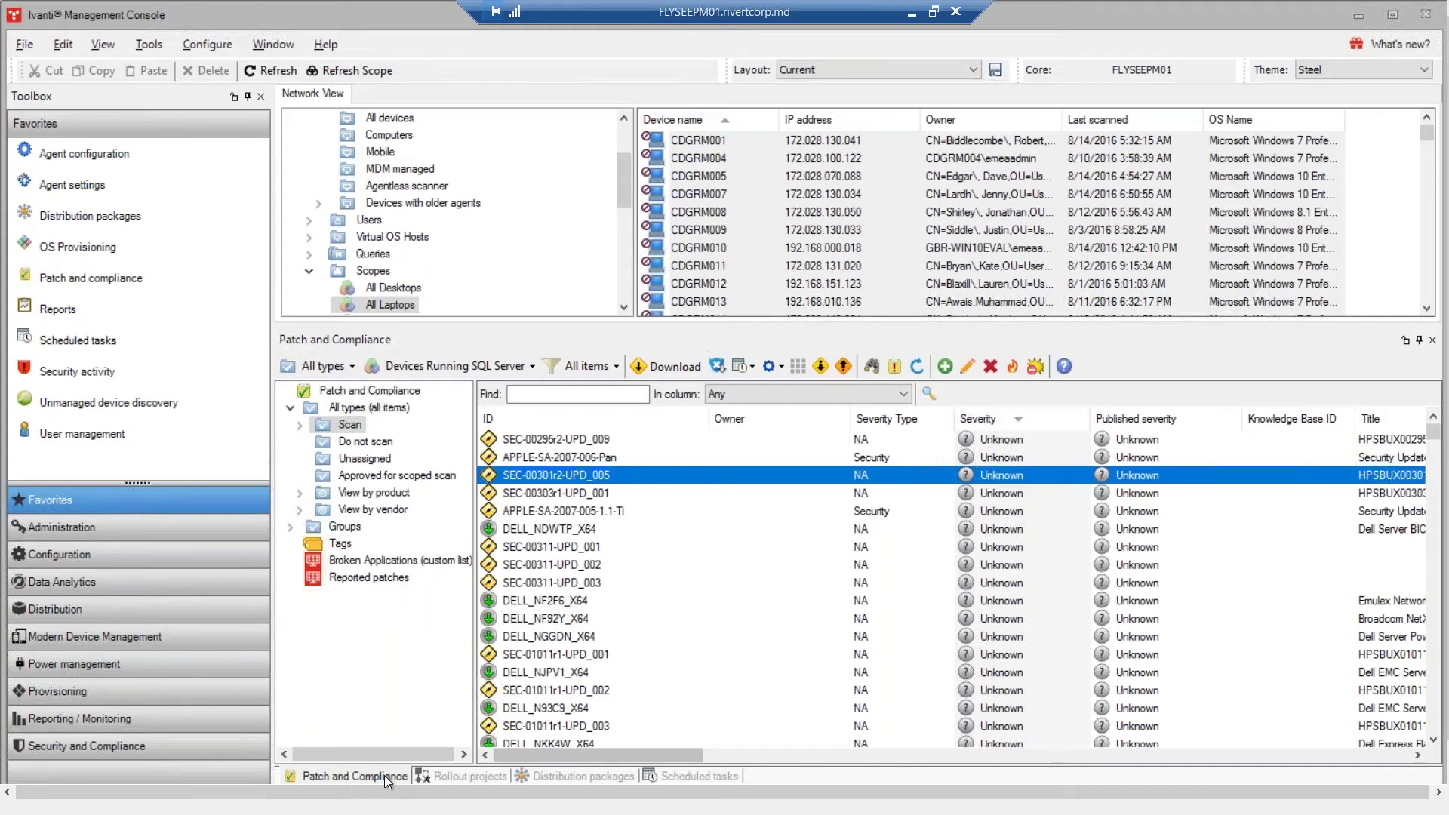
click(468, 776)
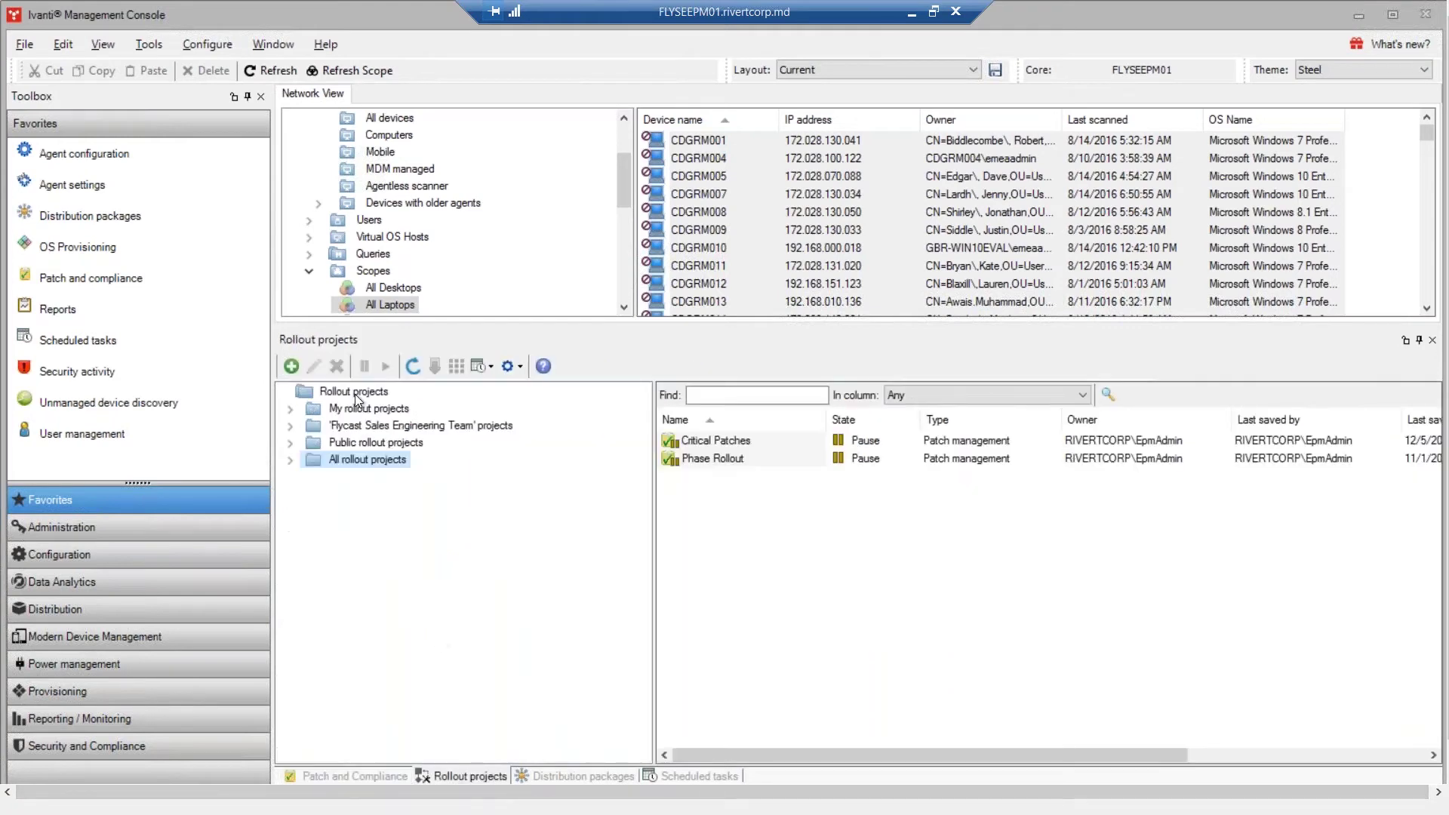
click(290, 460)
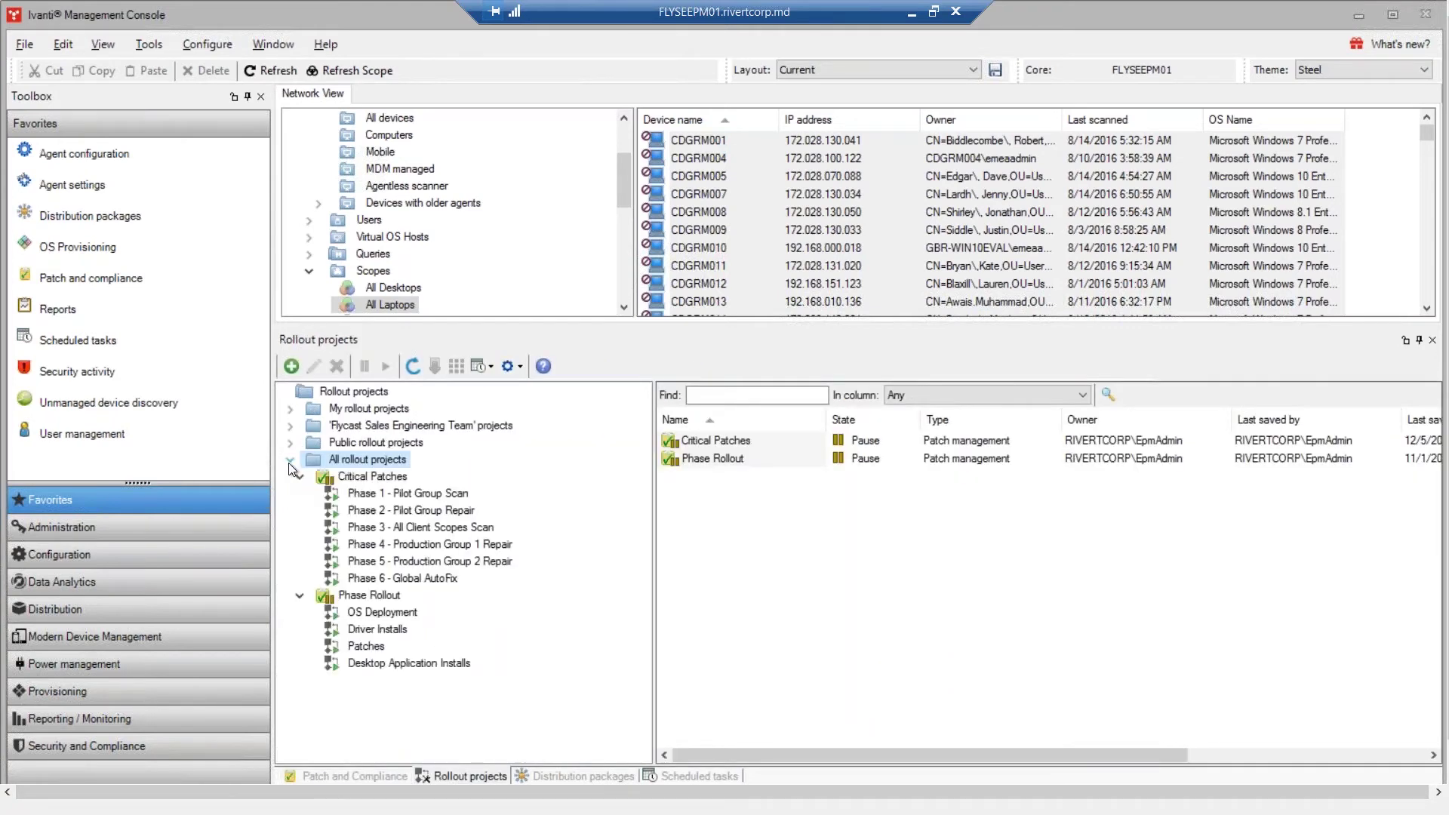
click(396, 496)
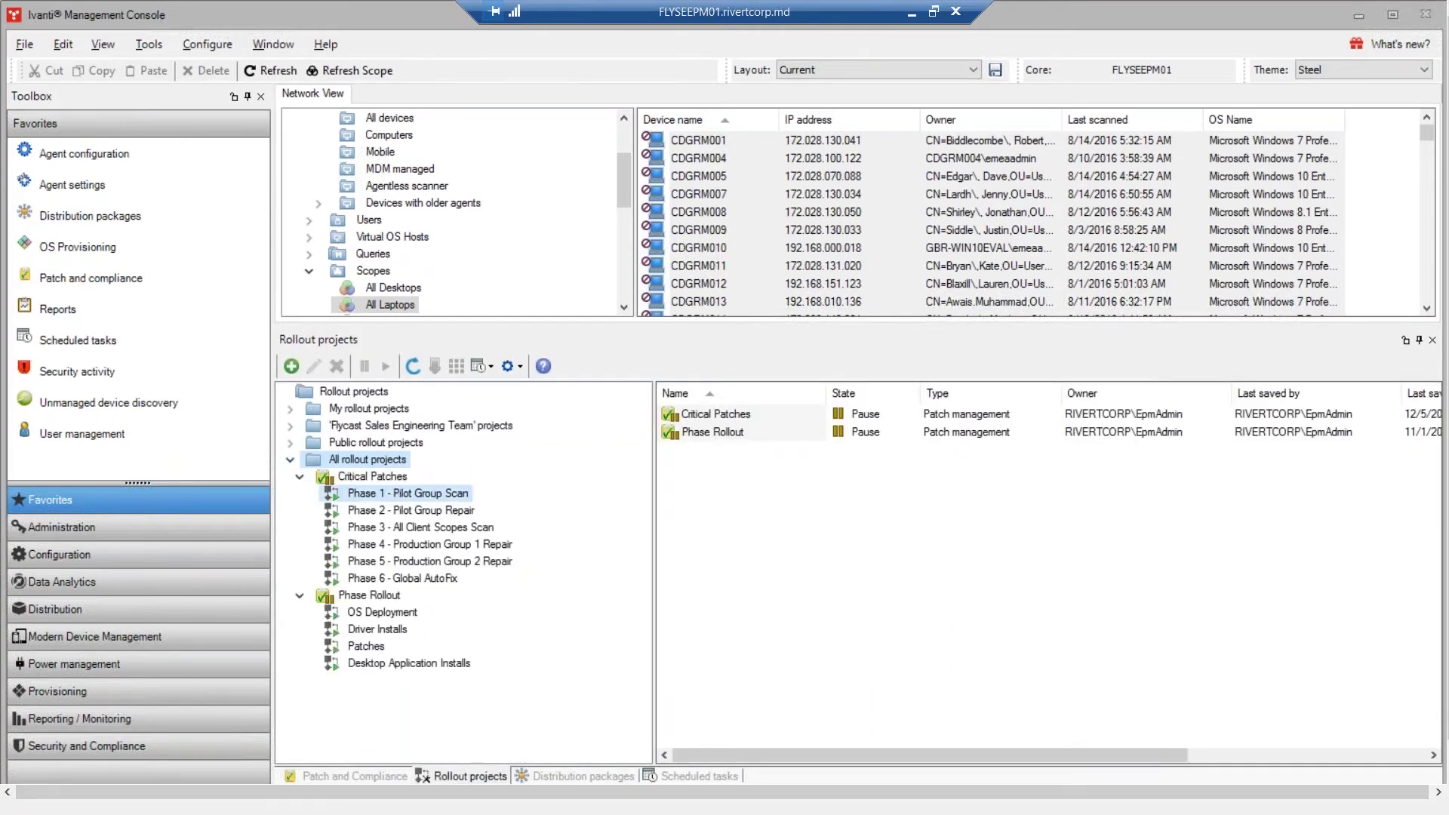
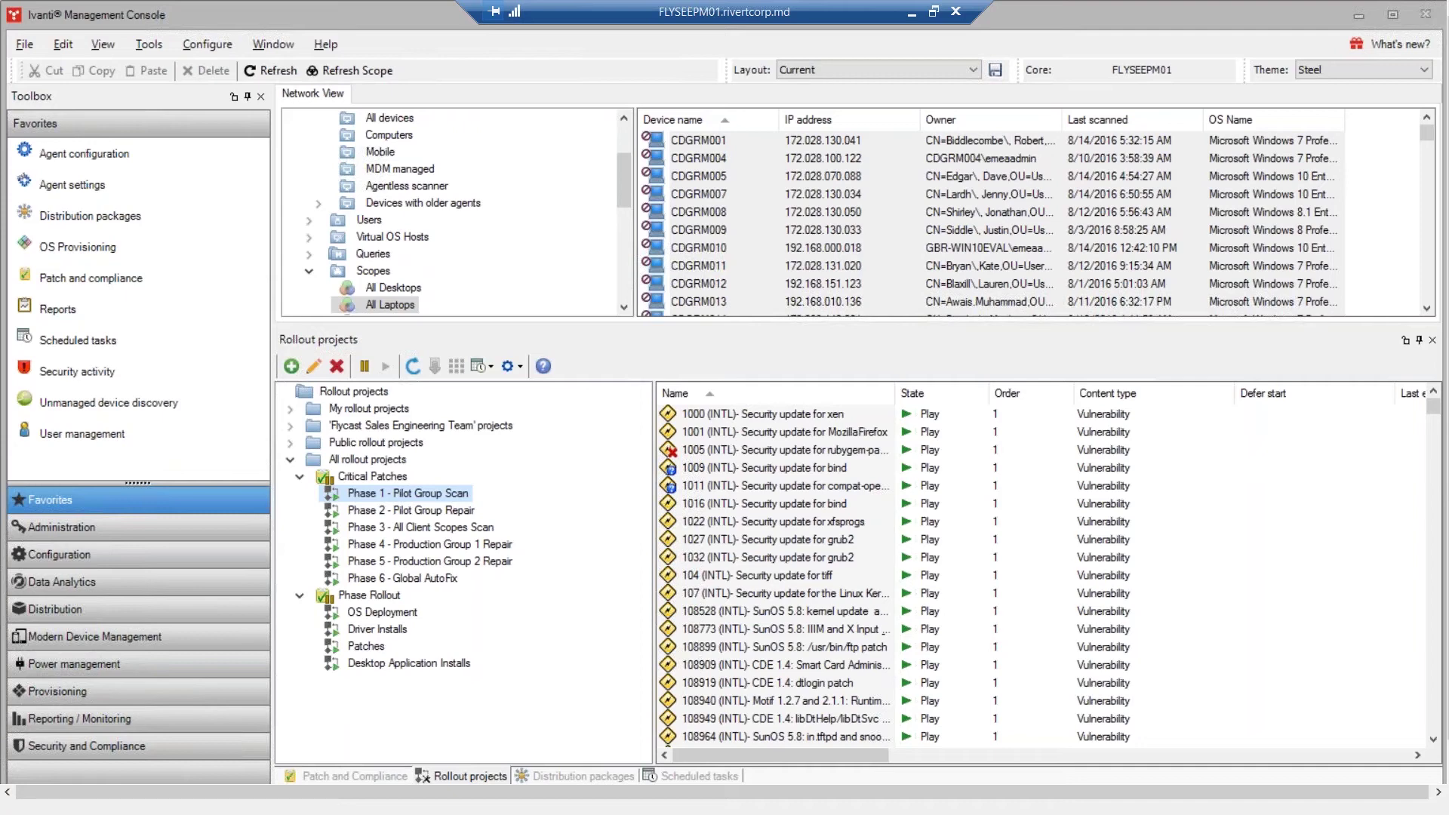
Open the properties of Phase 1 - Pilot Group Scan and review its exit criteria and success rate settings
right_click(396, 493)
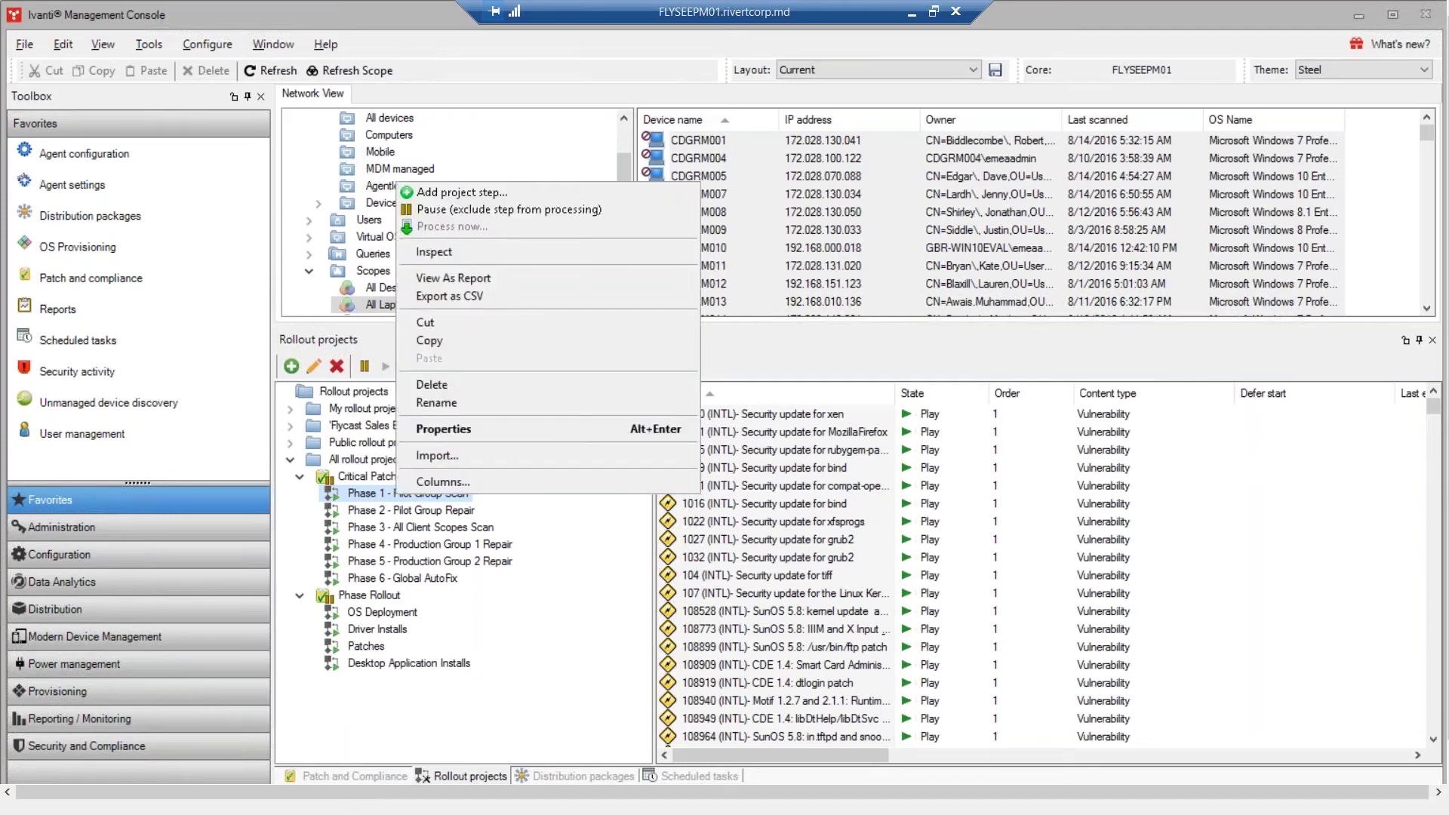
click(461, 427)
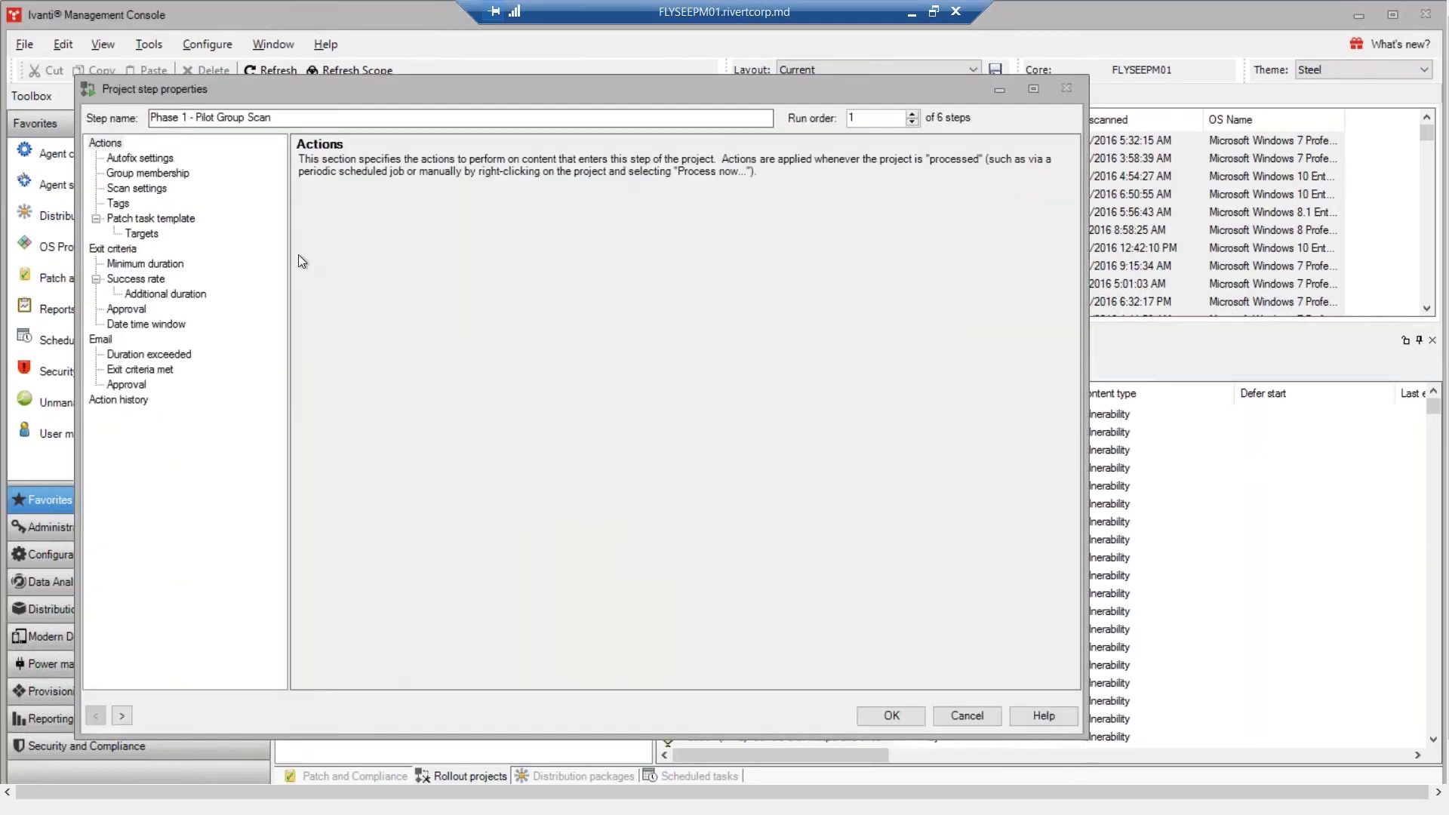
click(131, 262)
click(128, 248)
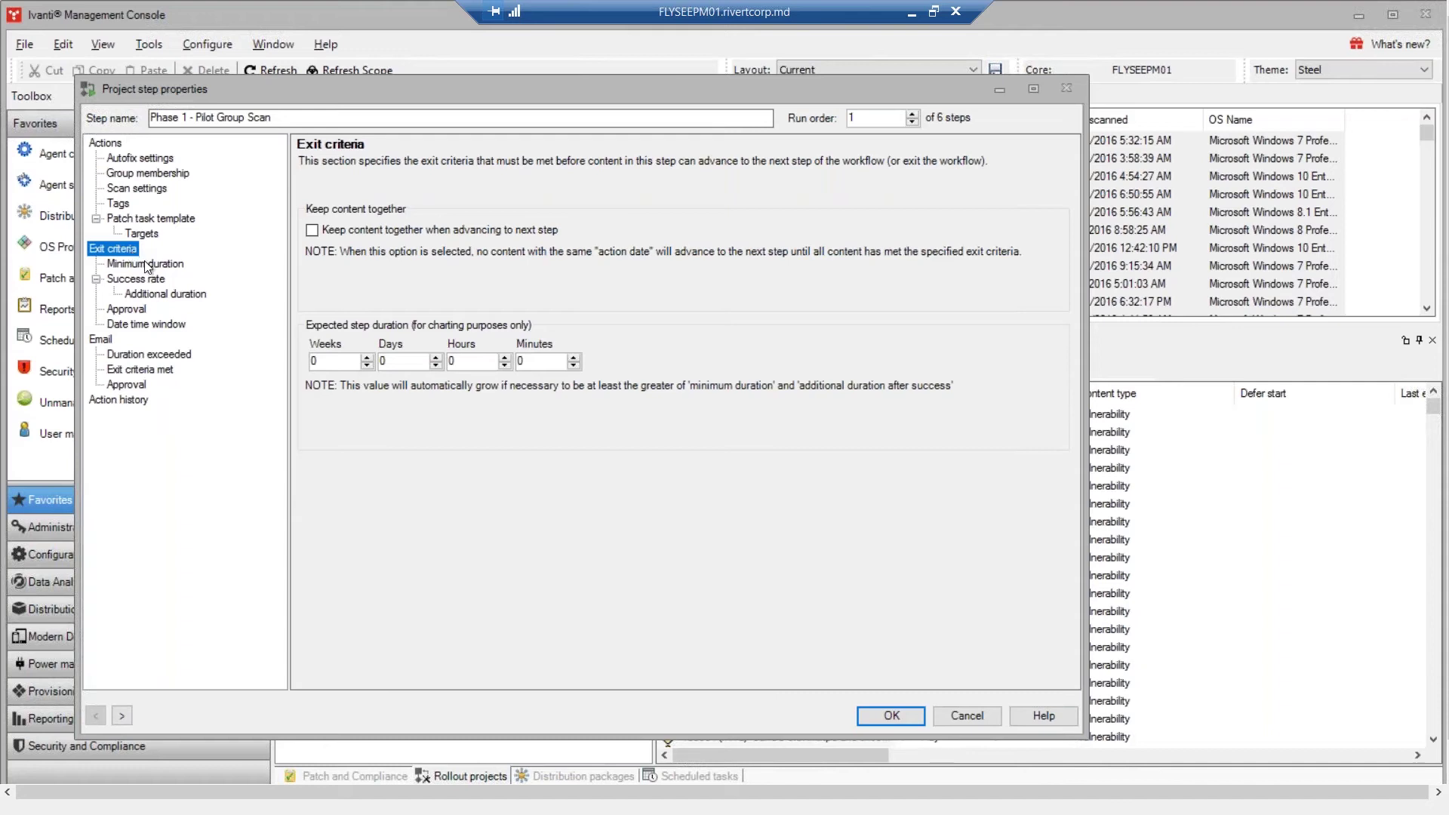
click(140, 281)
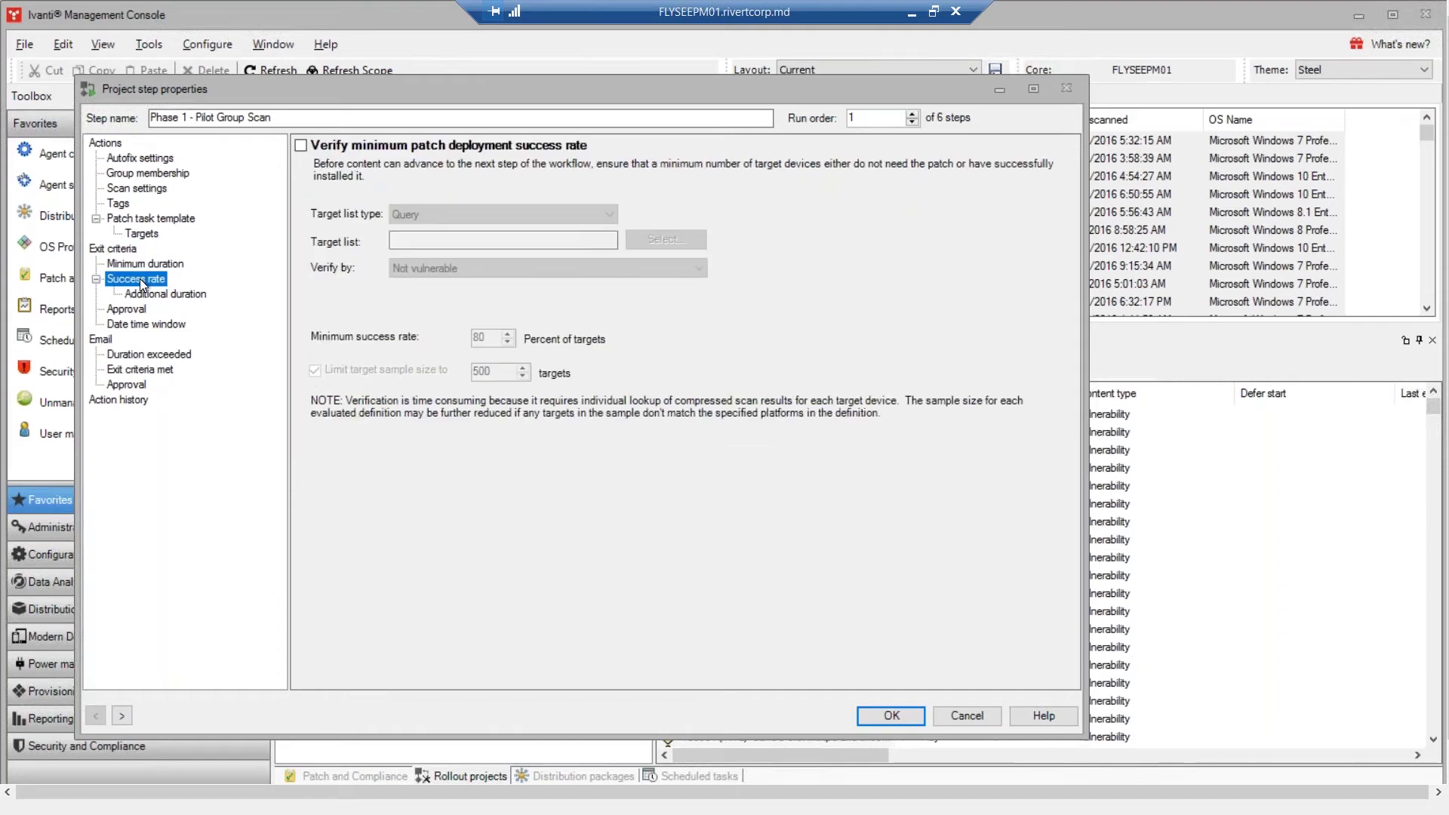
Try a minimum deployment success rate check targeting a Scope, verified by Not vulnerable and patch installed, and discard the property changes
click(301, 146)
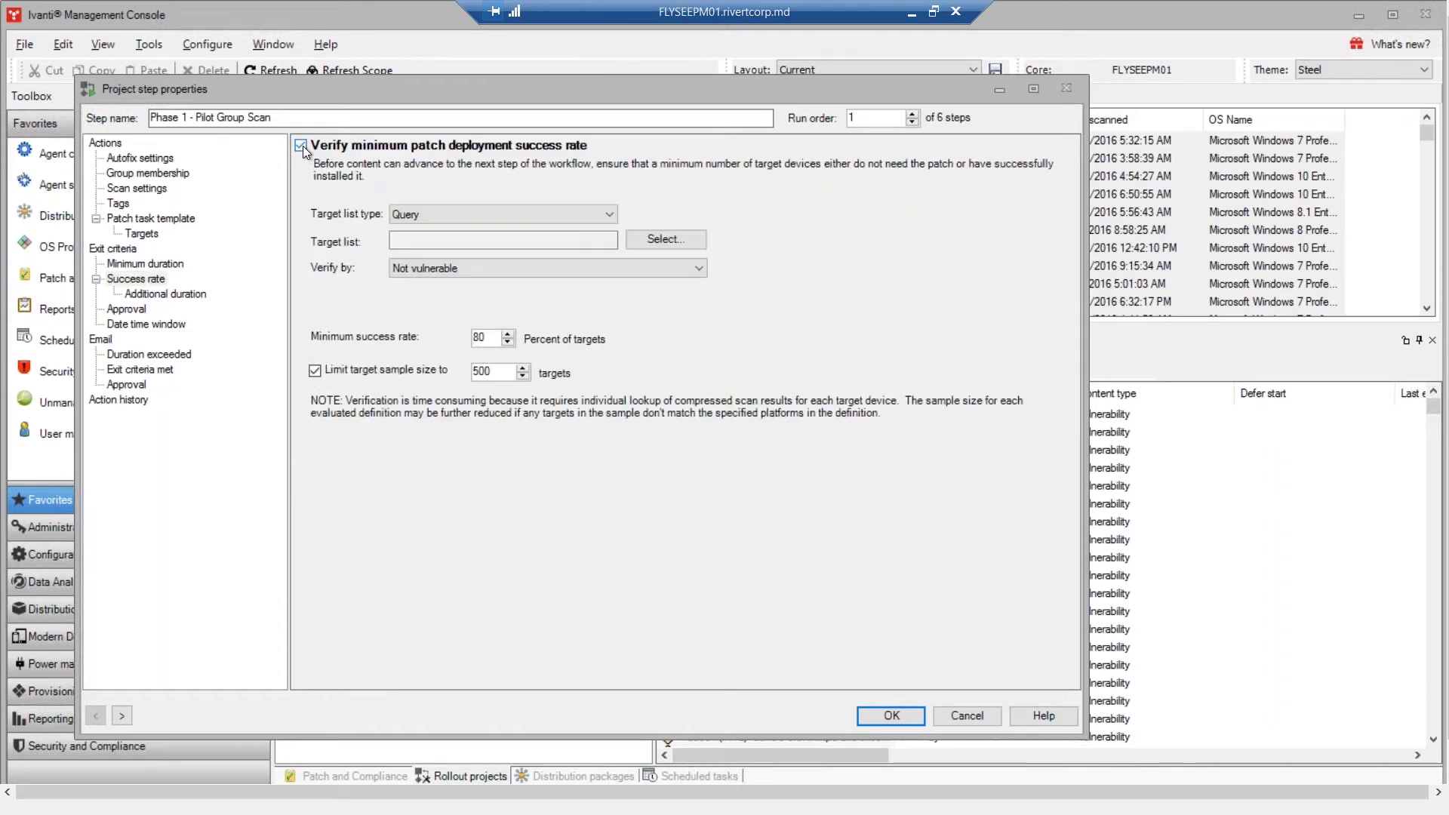
click(611, 215)
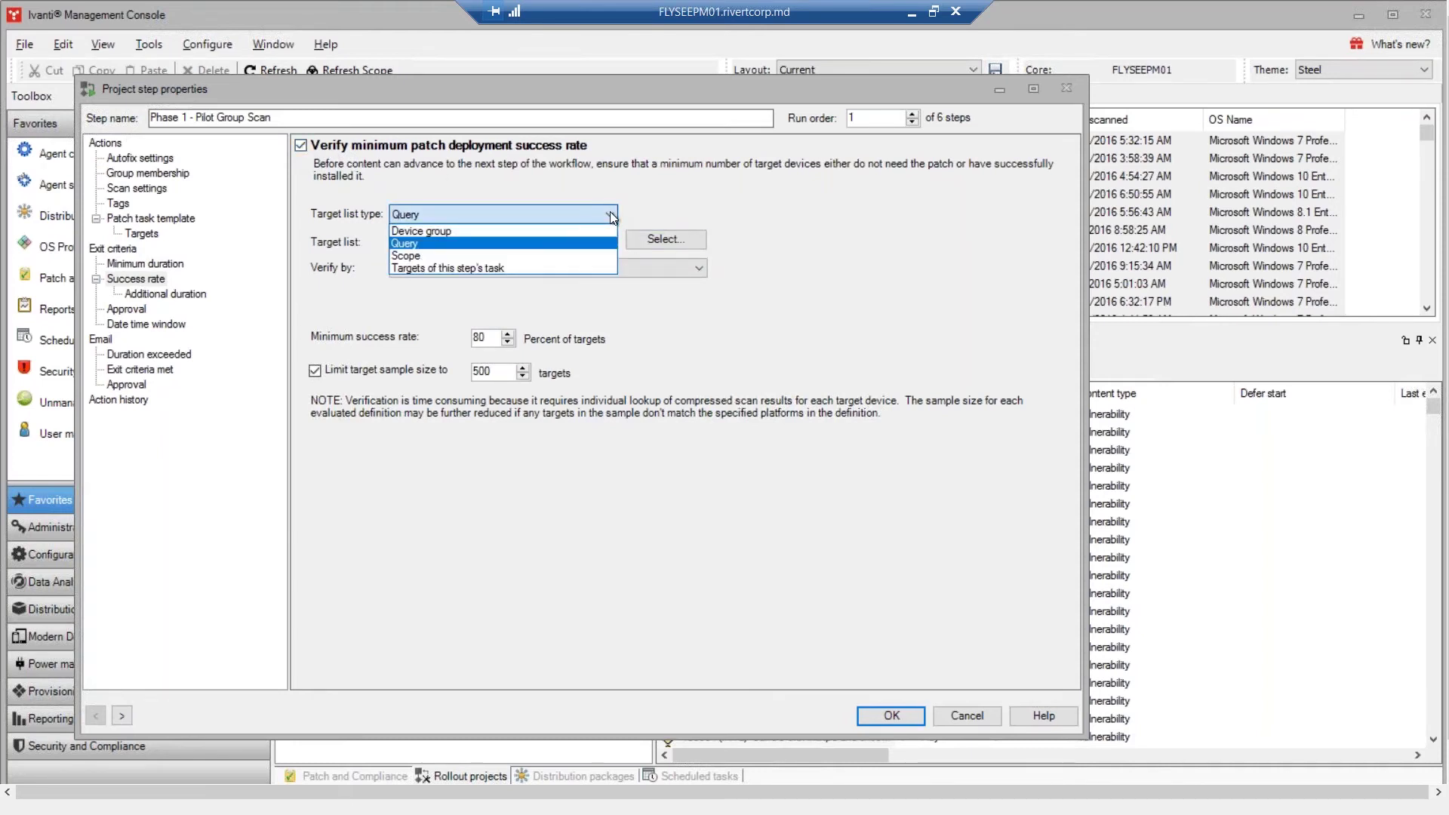
click(427, 257)
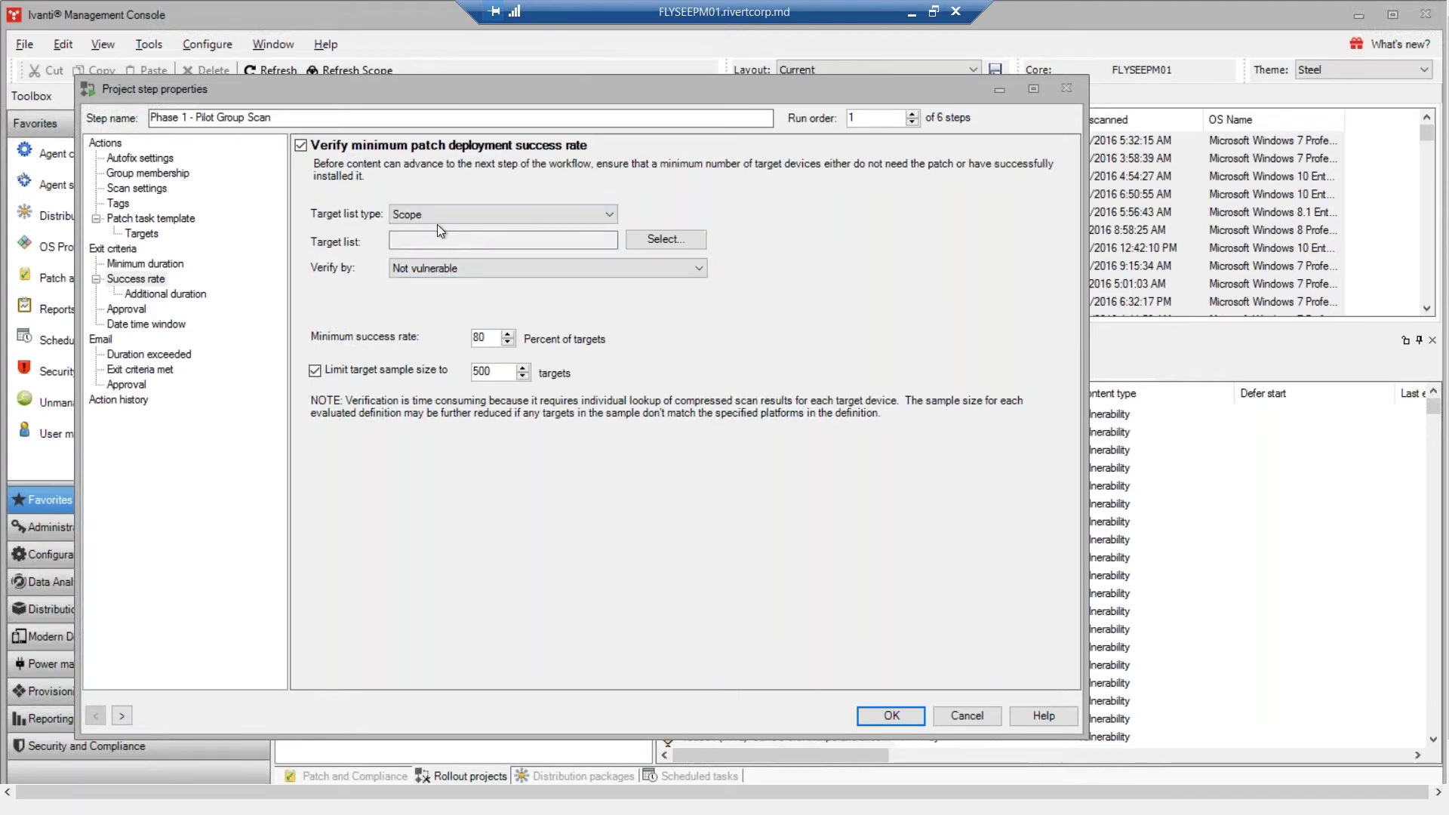
click(436, 269)
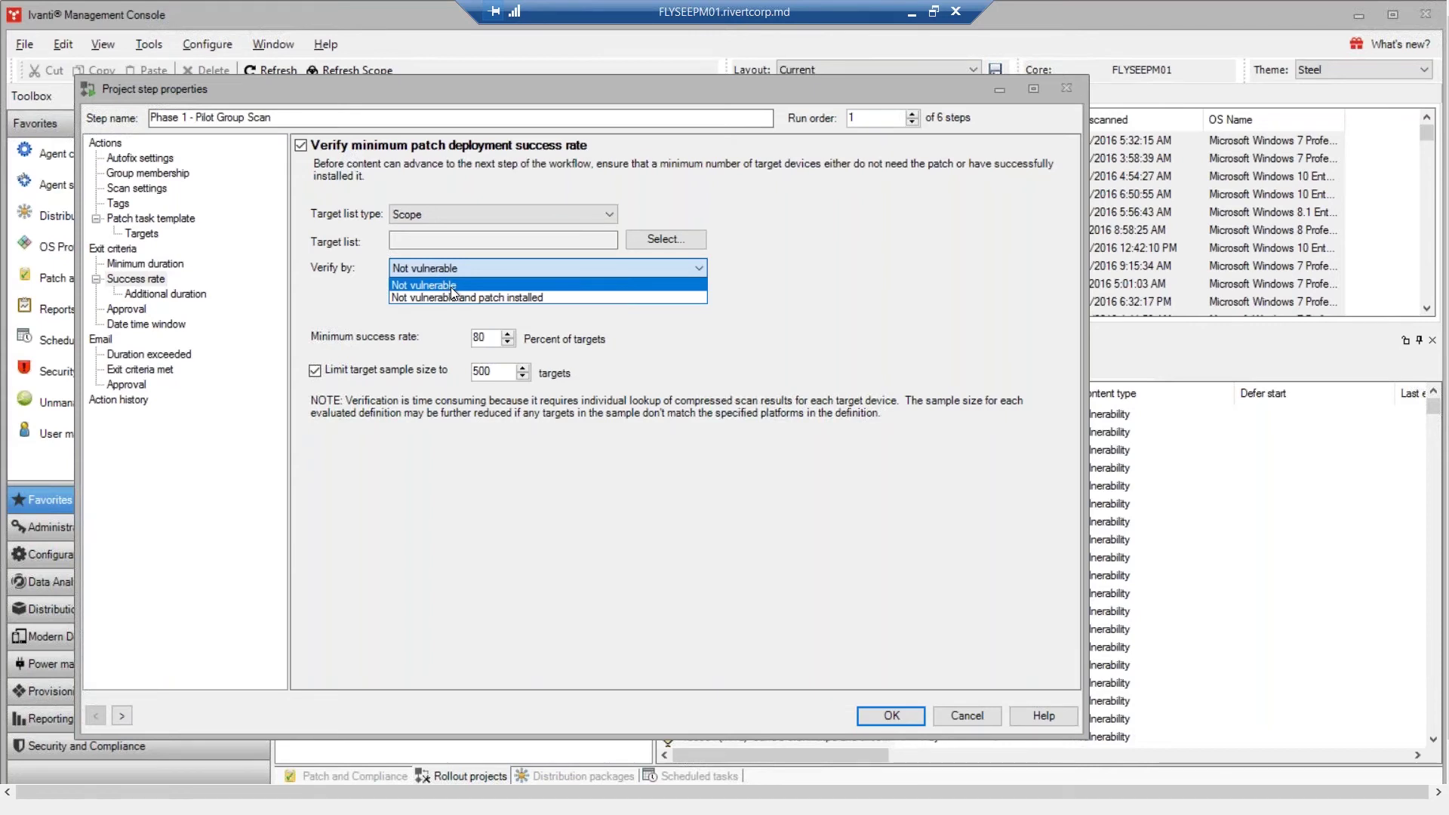
click(437, 297)
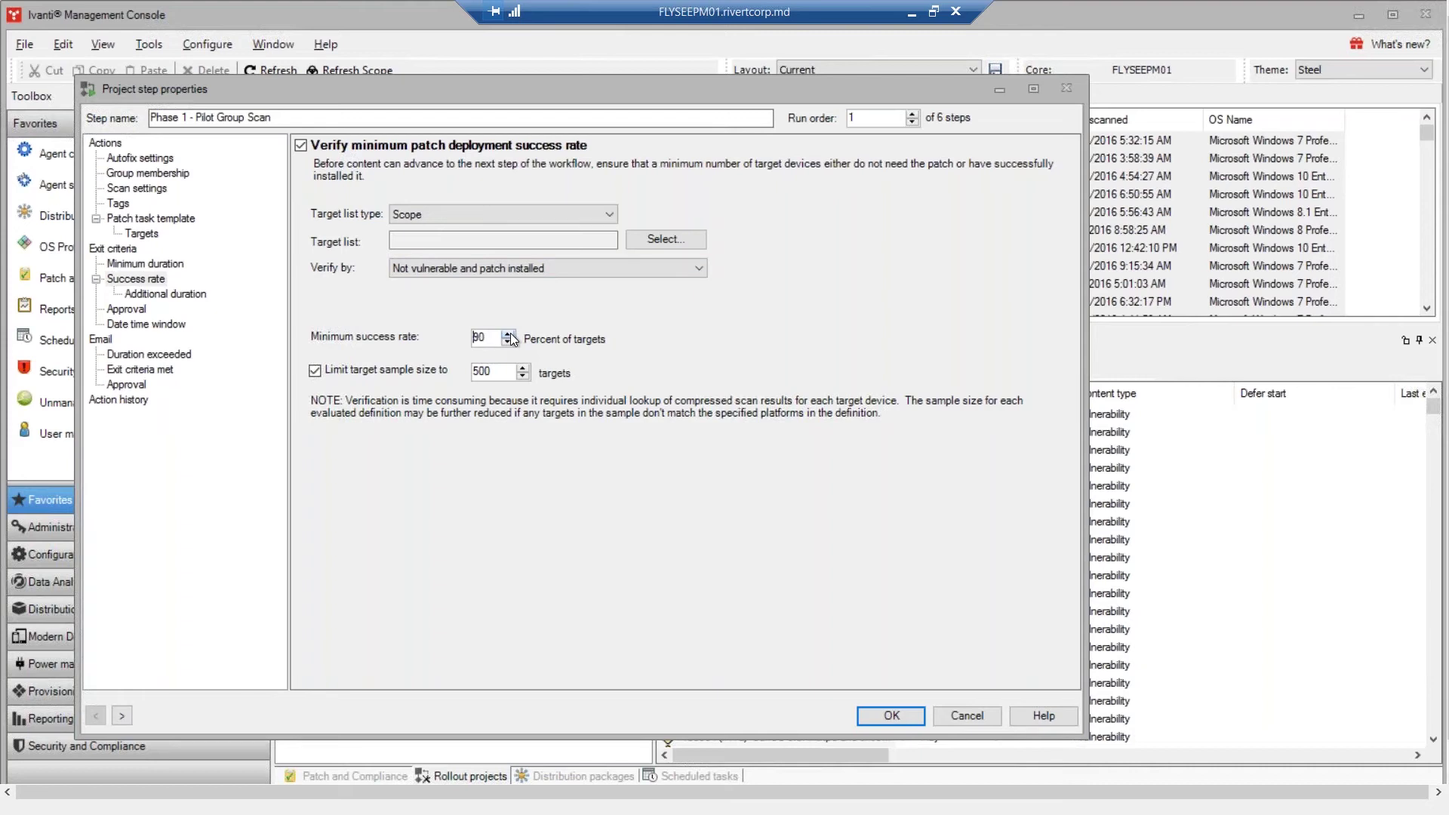
click(510, 334)
click(967, 722)
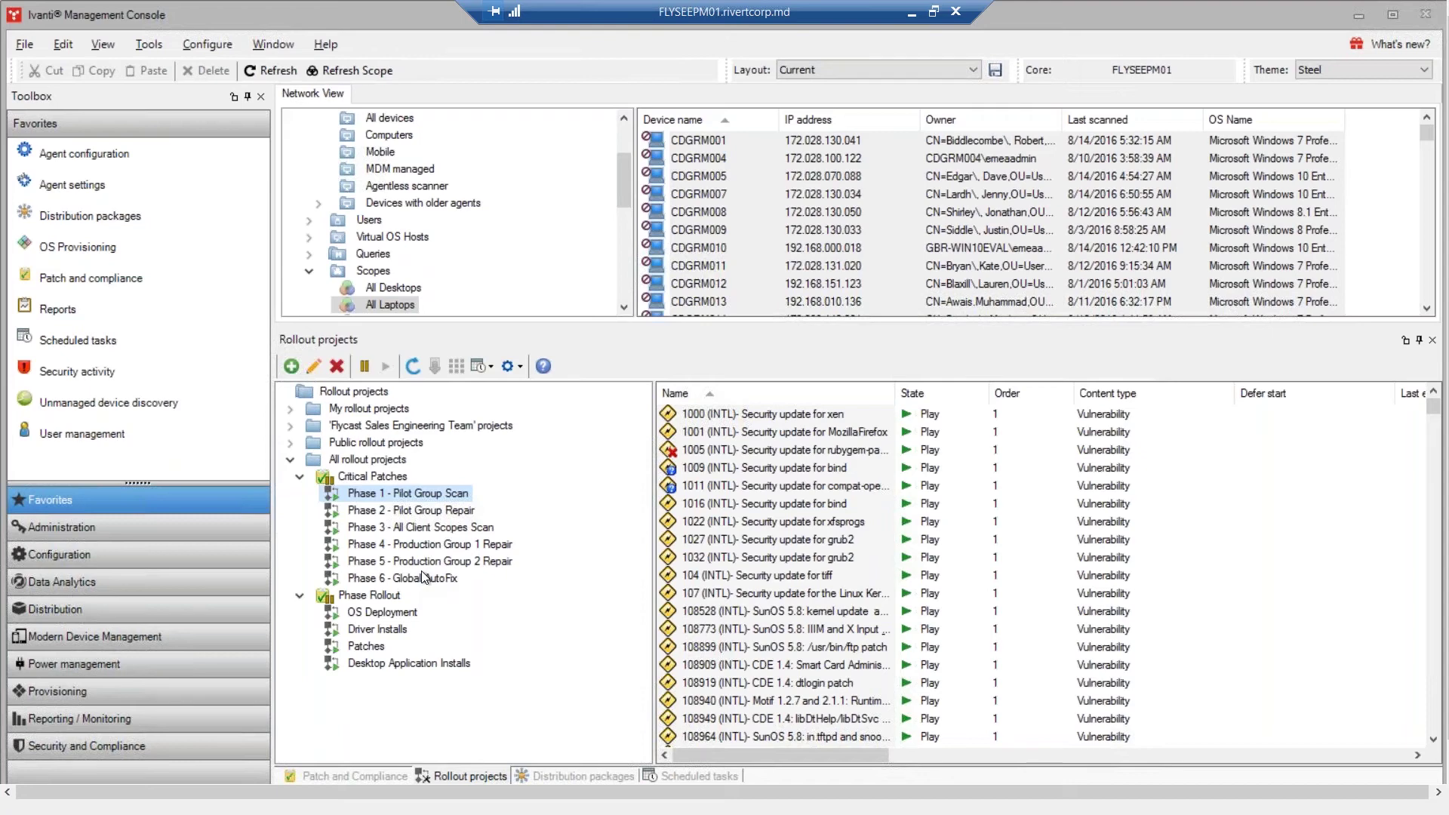
Review the scan status choices for new definitions in the Patch and Compliance download settings, and close them without changes
click(354, 775)
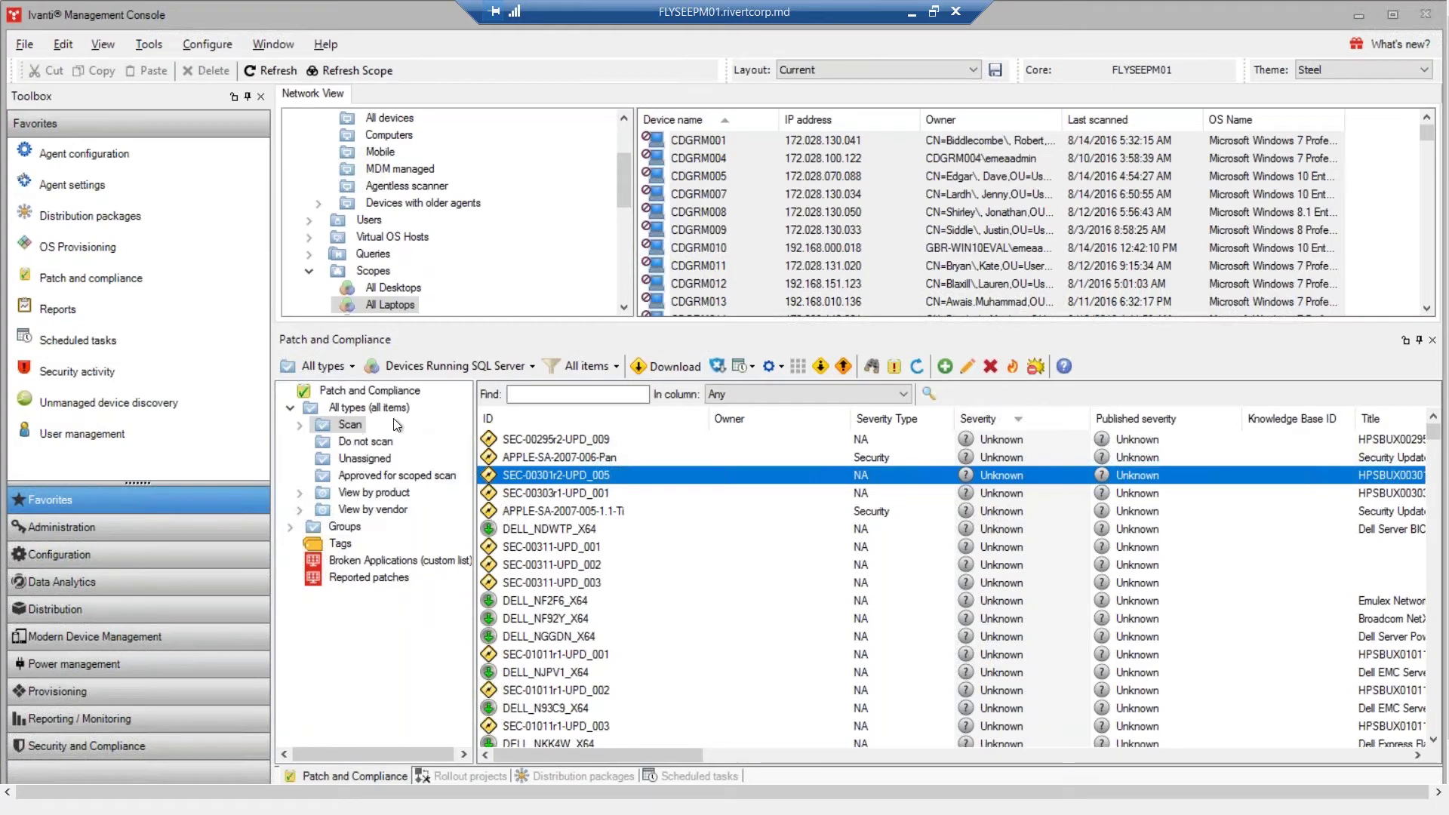
click(689, 367)
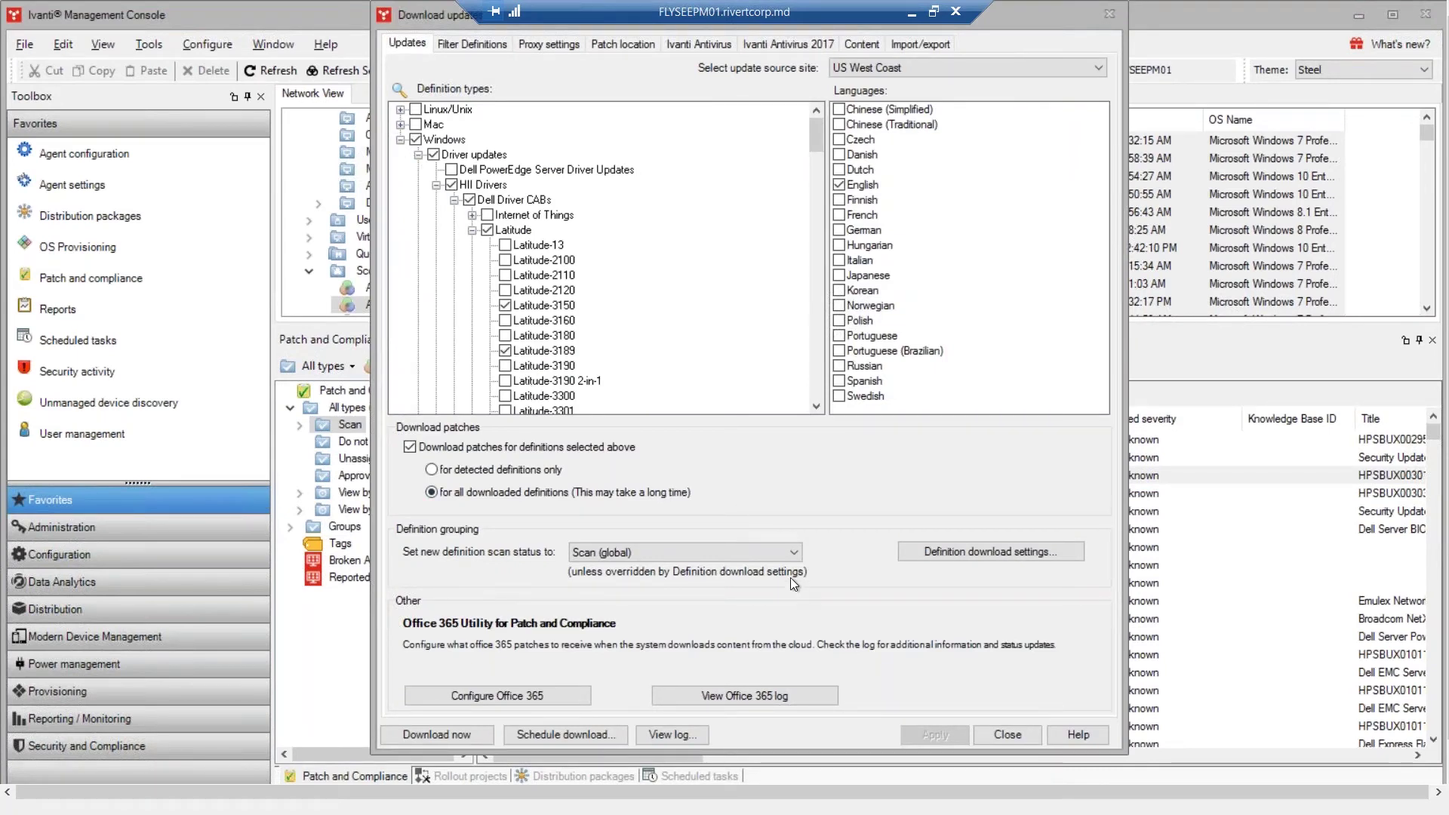
click(795, 551)
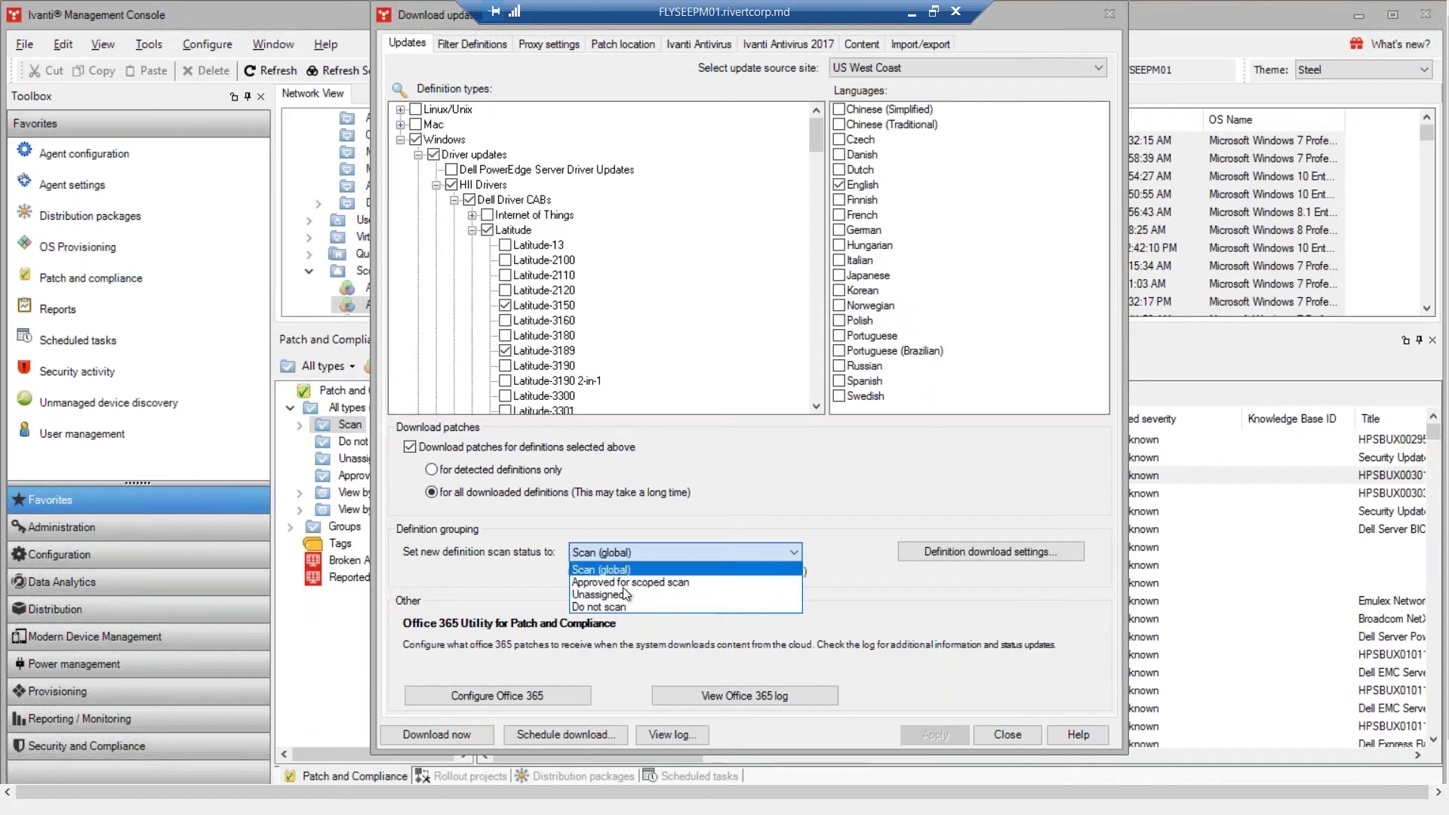
click(1003, 735)
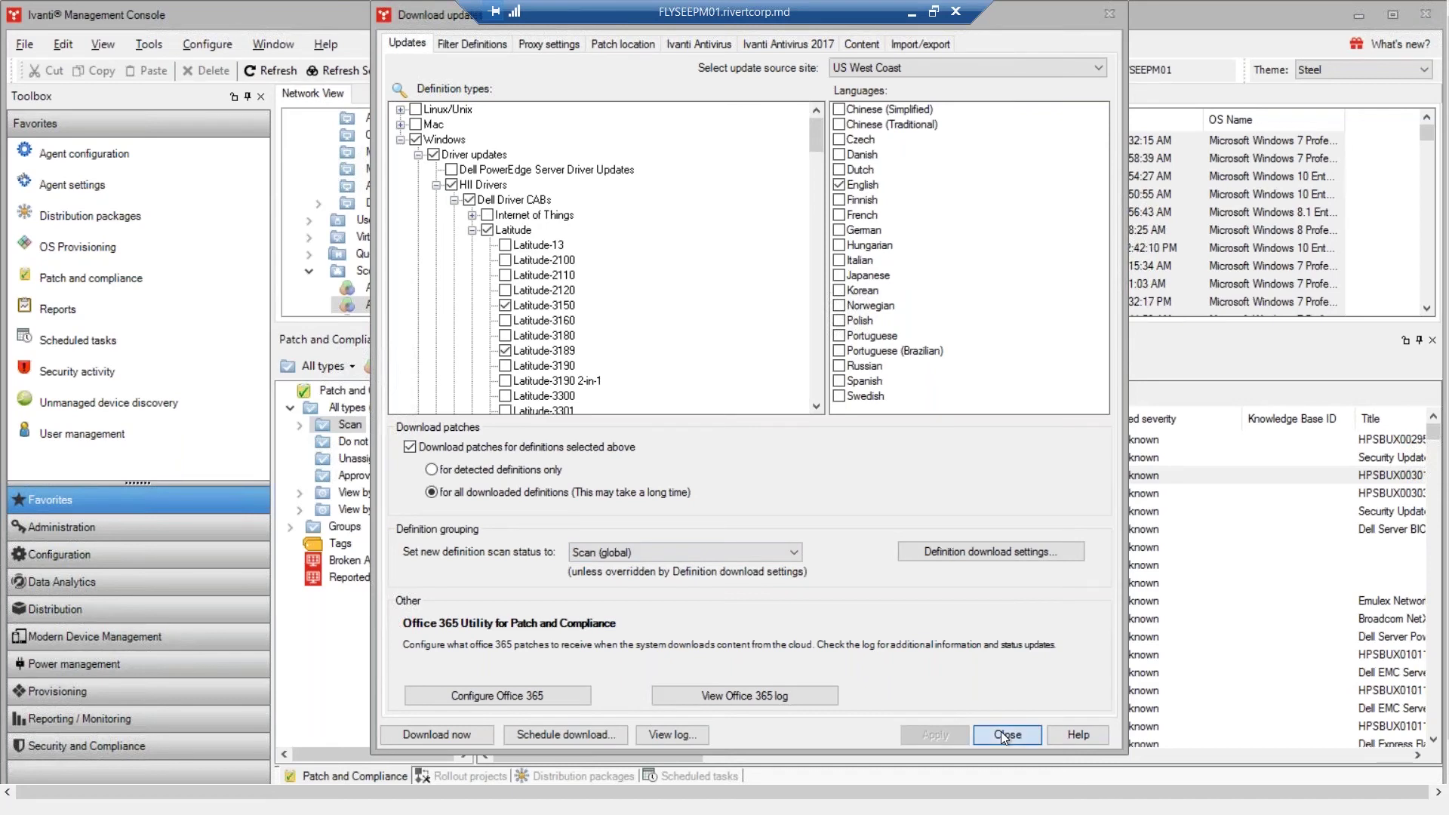
click(1004, 736)
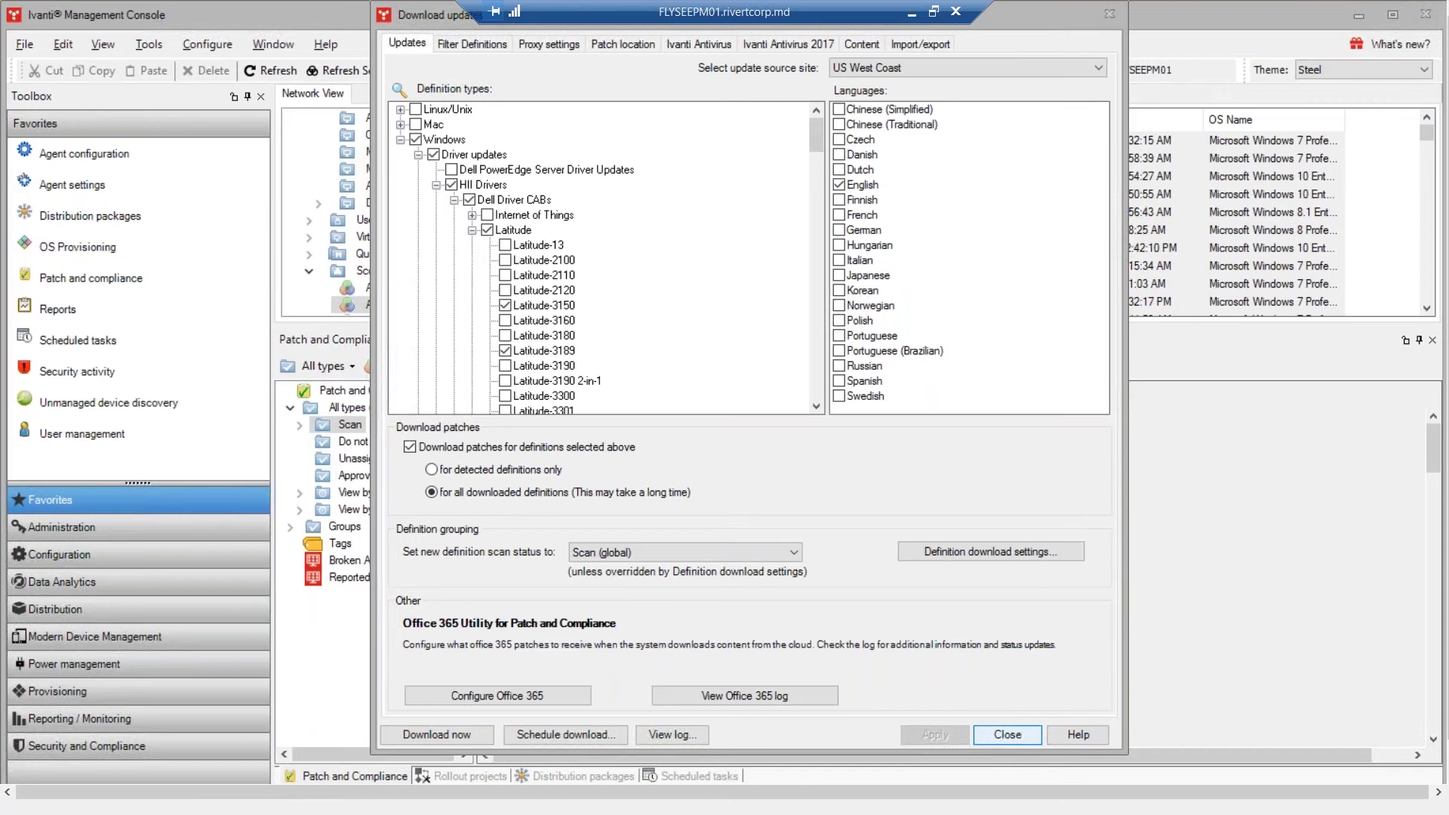
key(Escape)
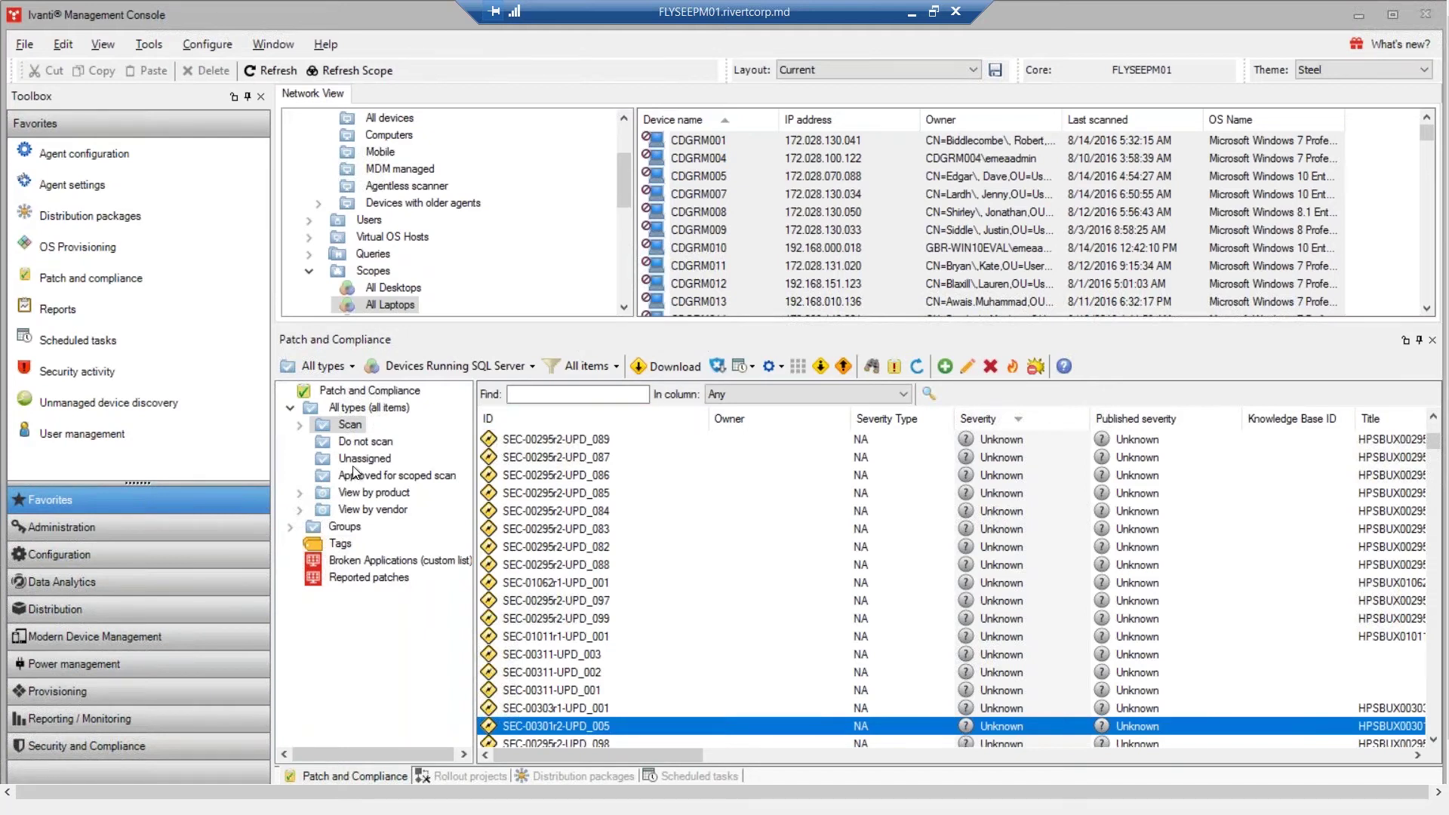
Review the actions available for the SEC-00295r2-UPD_087 definition in the Scan group without applying any
click(532, 458)
right_click(531, 457)
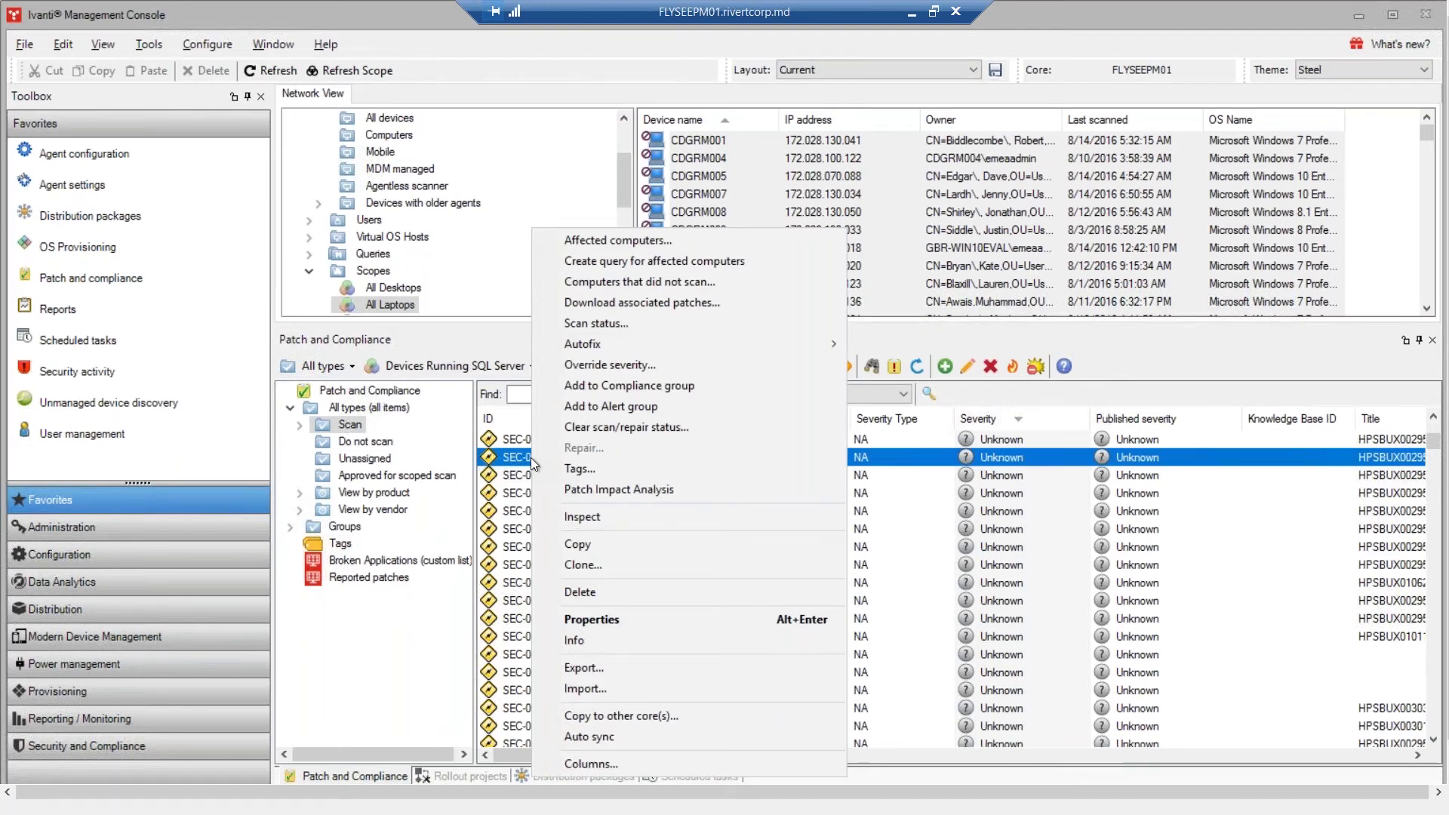
click(406, 542)
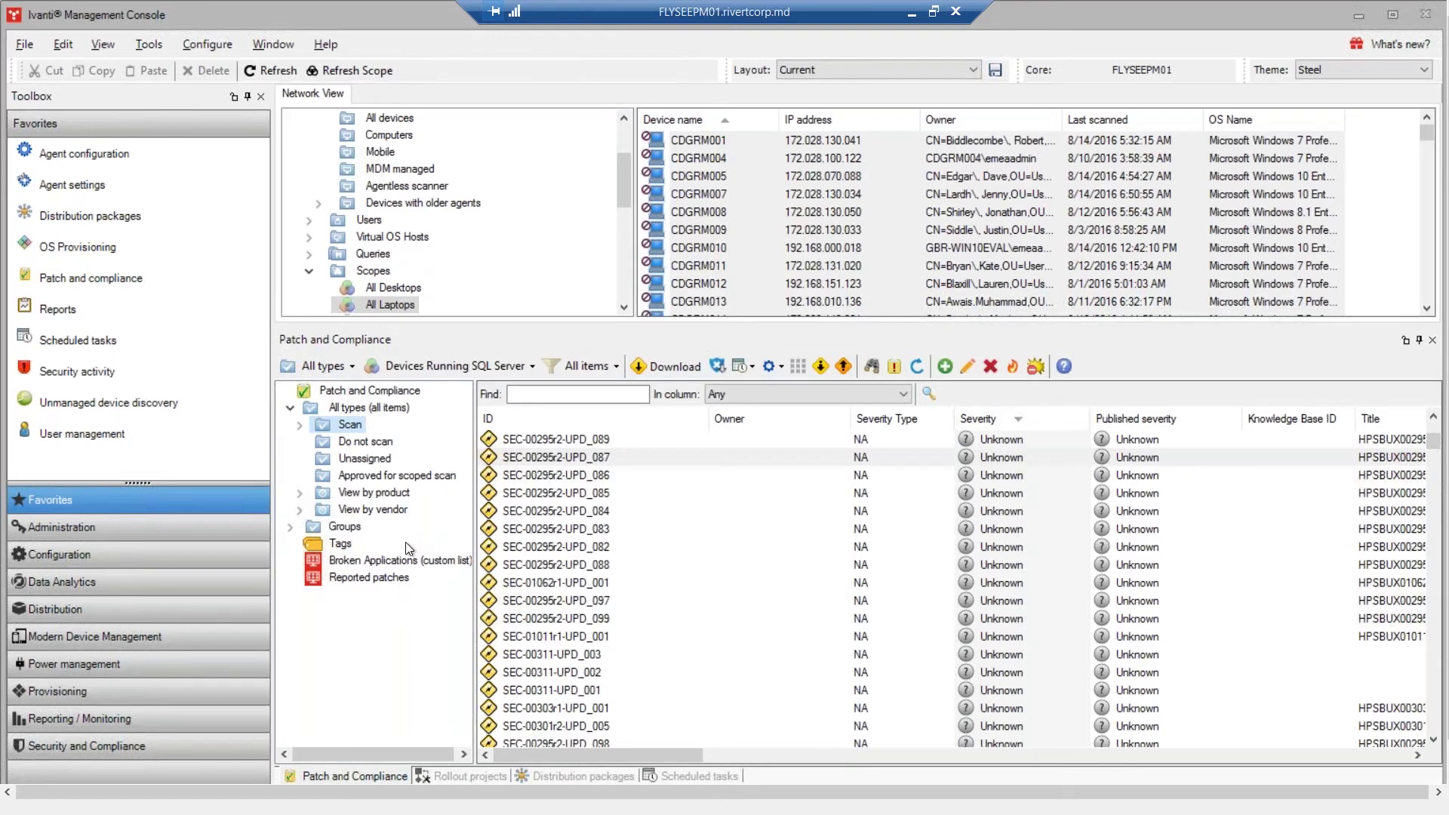
Expand All queries in the Network View and run the DataAnalytics_Vulnerable_Desktop_Mac_2019 query
click(310, 257)
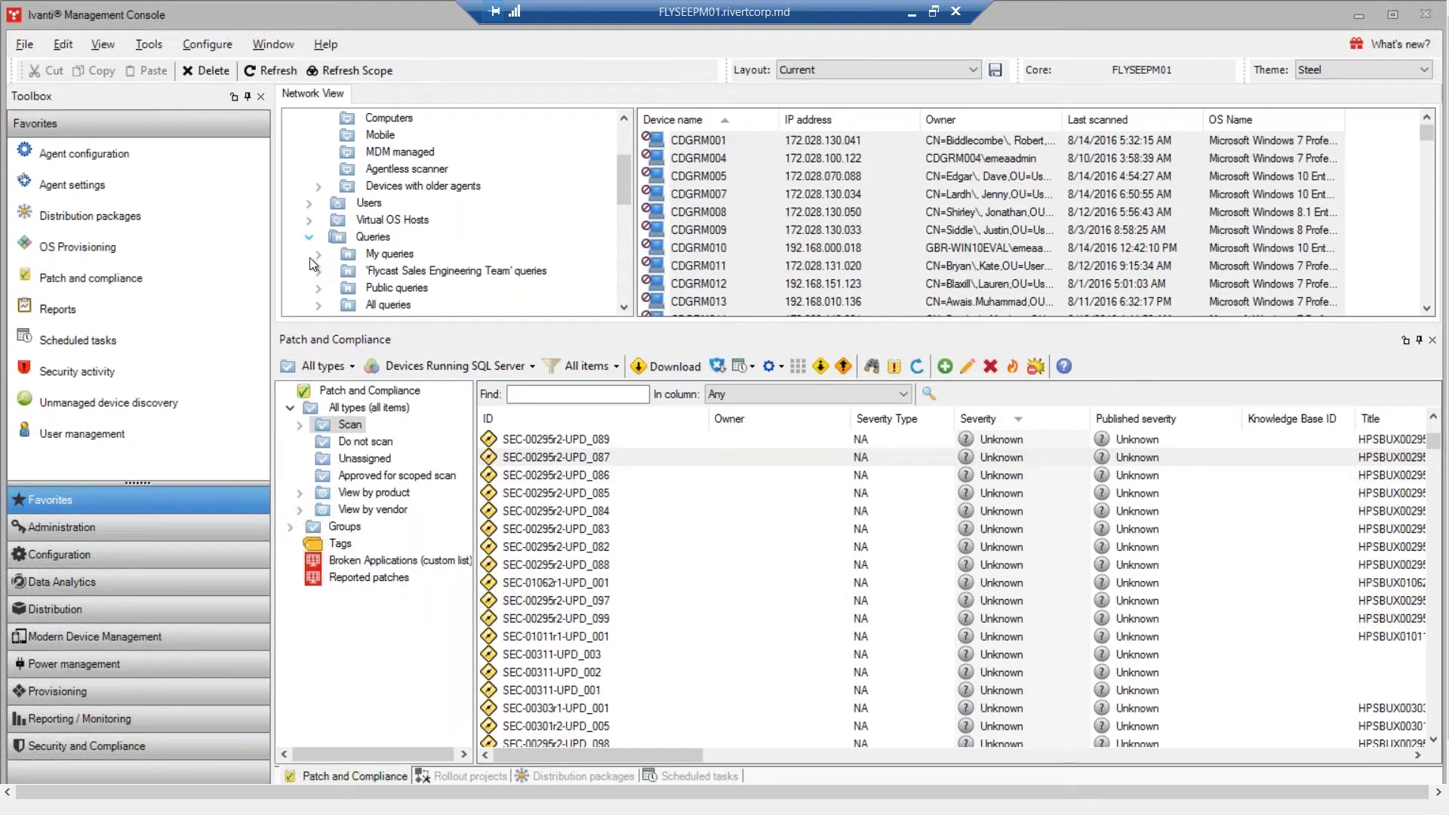
click(319, 305)
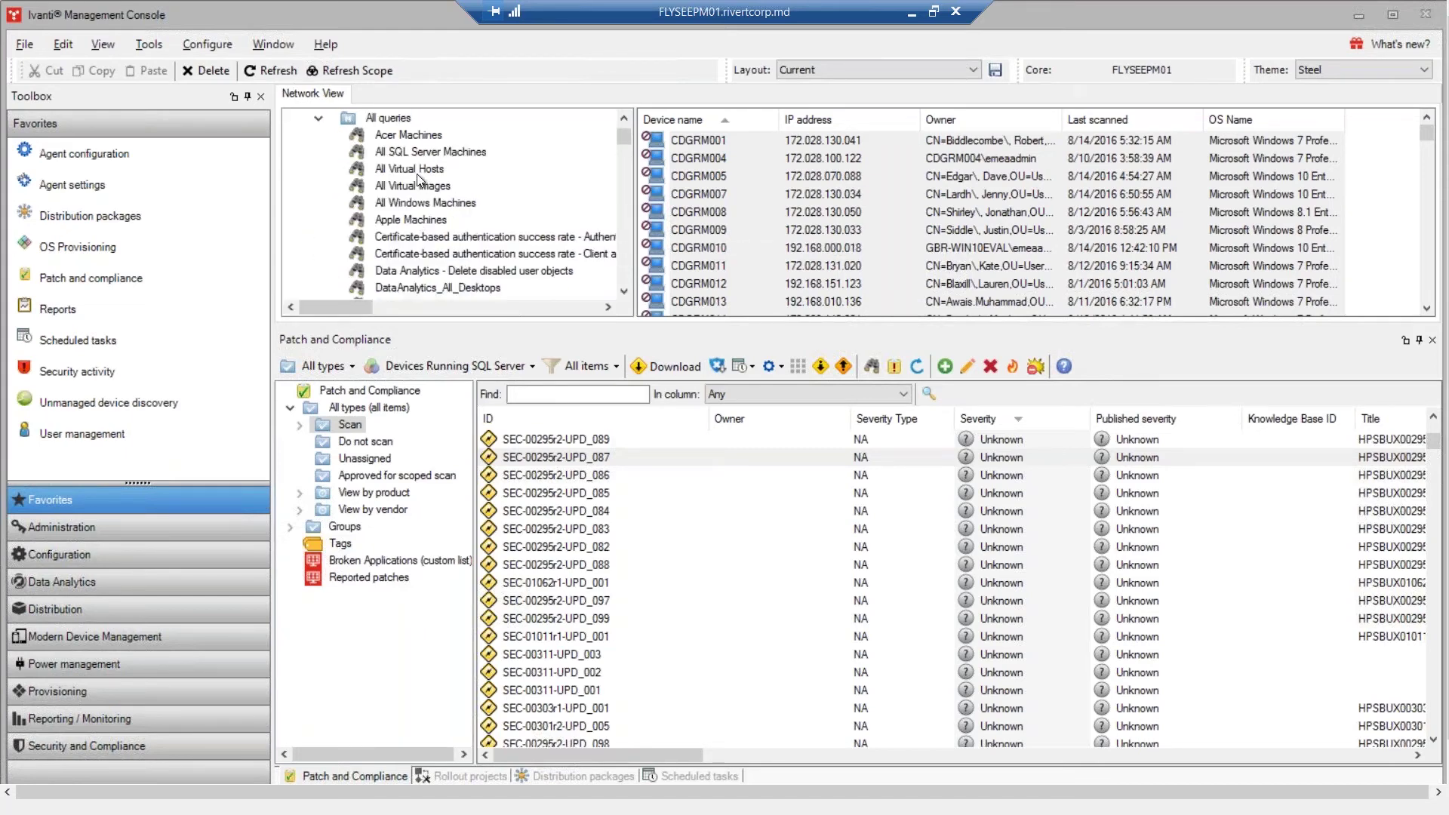
scroll(417, 179, down, 7)
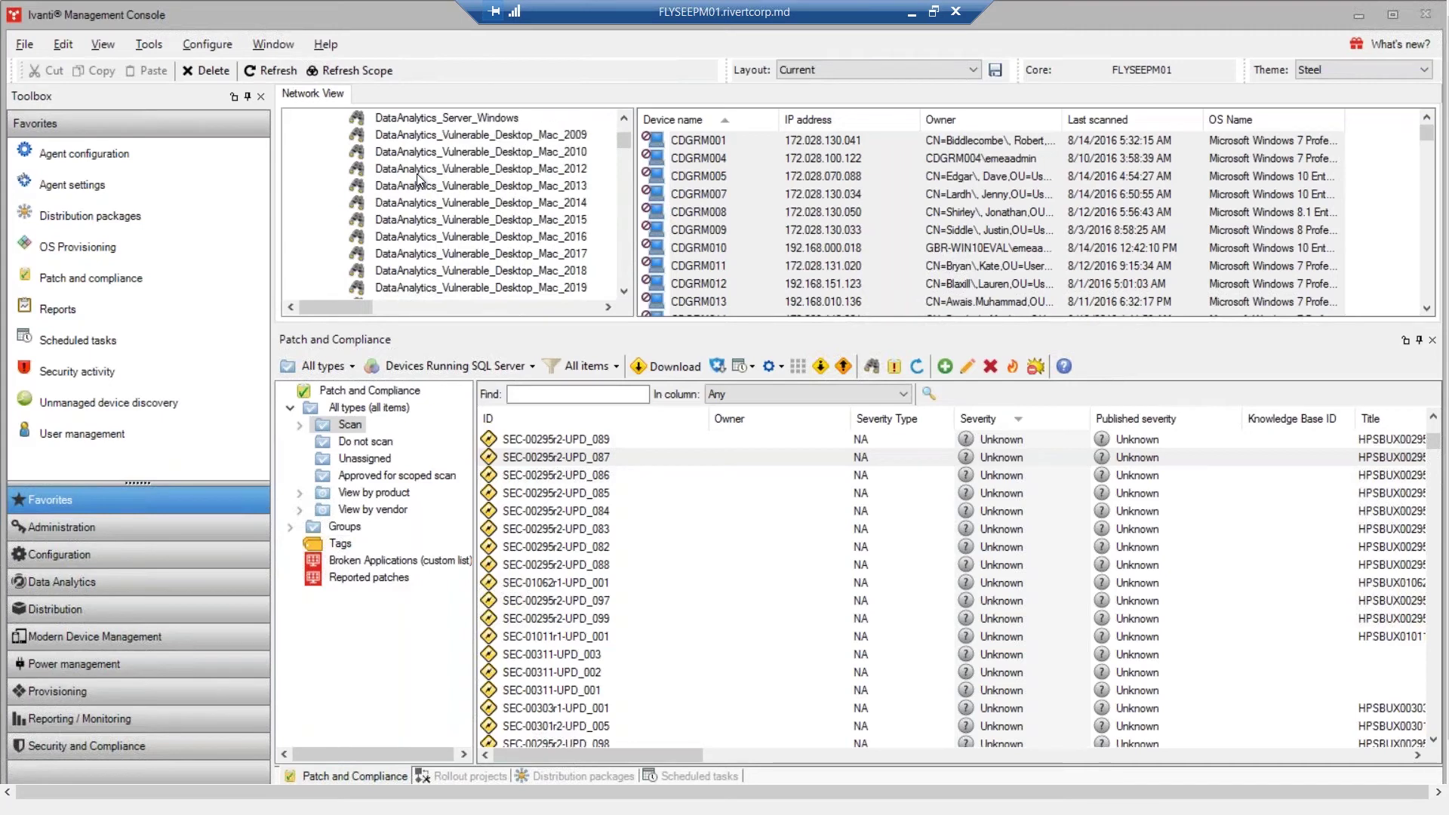
click(453, 188)
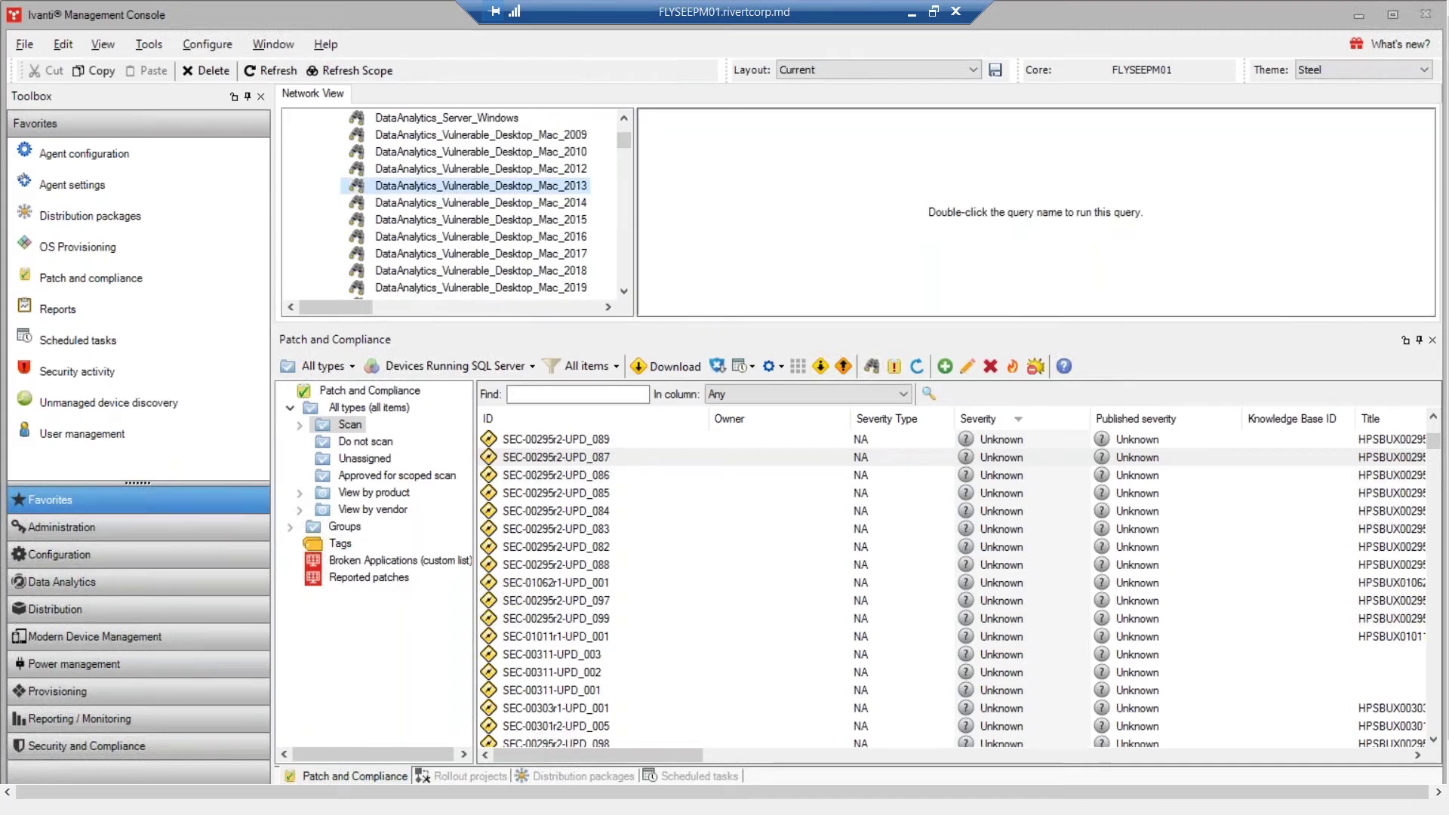
click(458, 202)
click(481, 288)
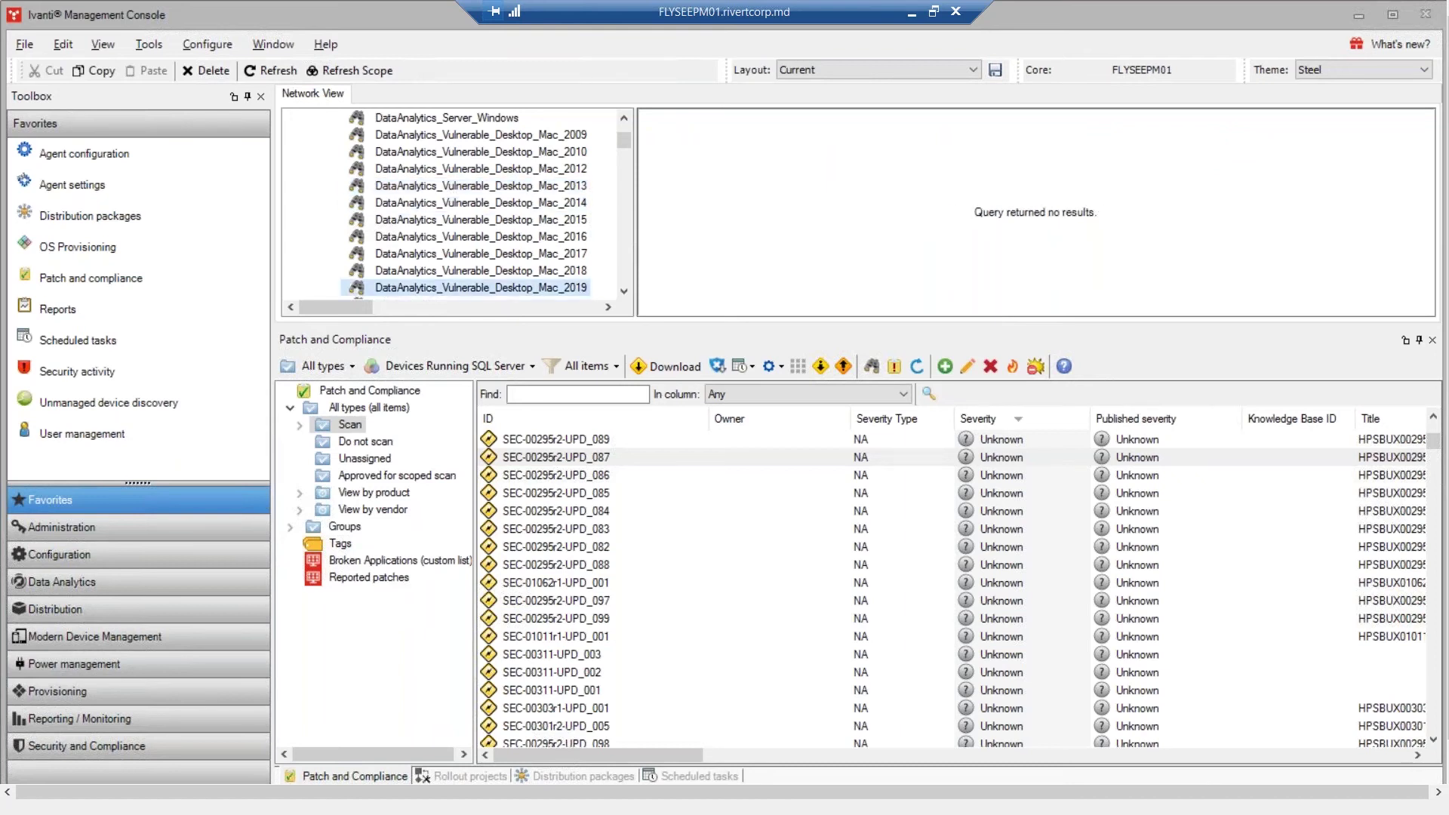
Look through the monthly DataAnalytics_Vulnerable_Desktop queries for Mac and Windows under All queries
key(Down)
key(Down)
key(Down)
key(Down)
key(Down)
key(Down)
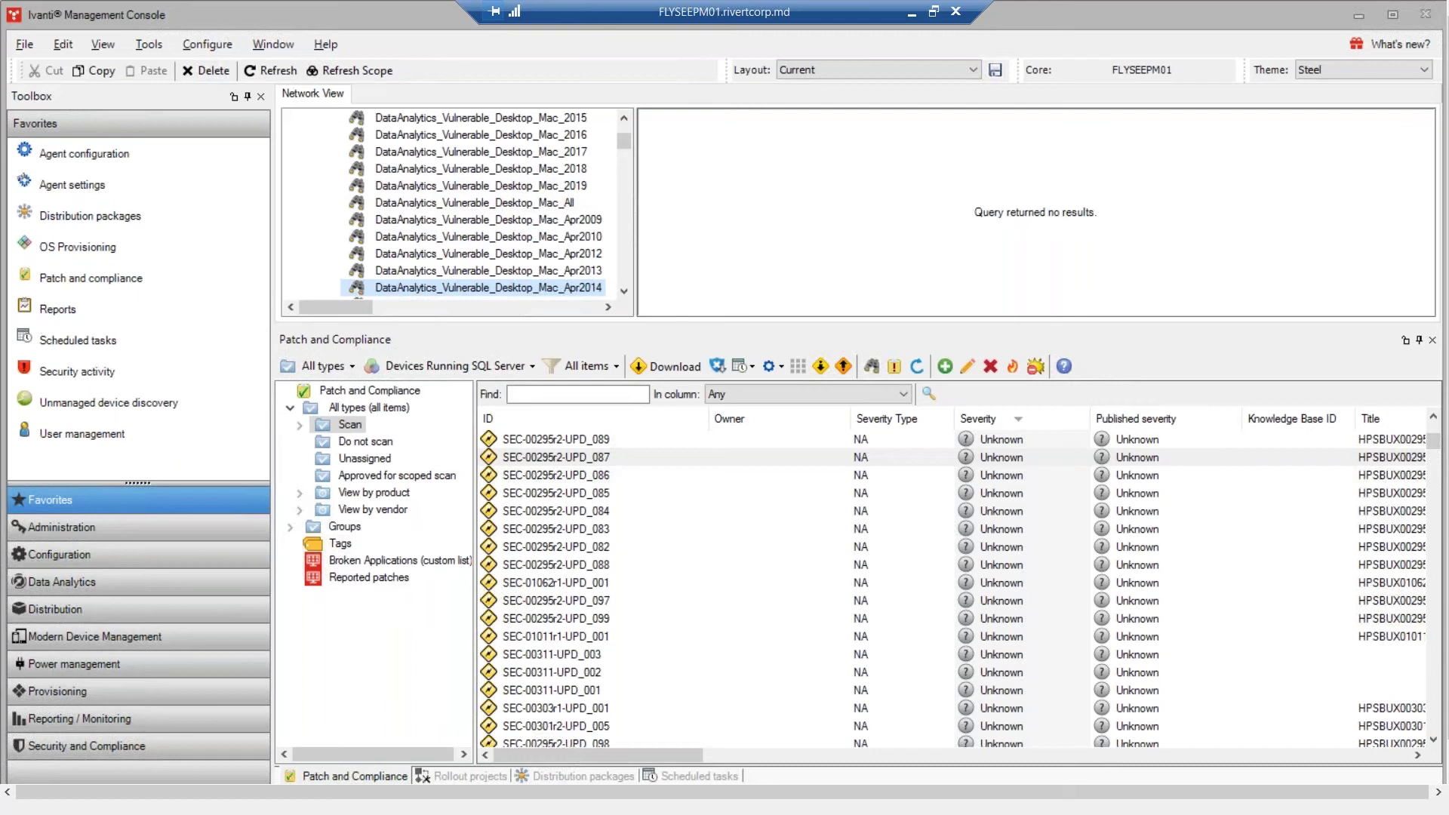
scroll(452, 203, down, 9)
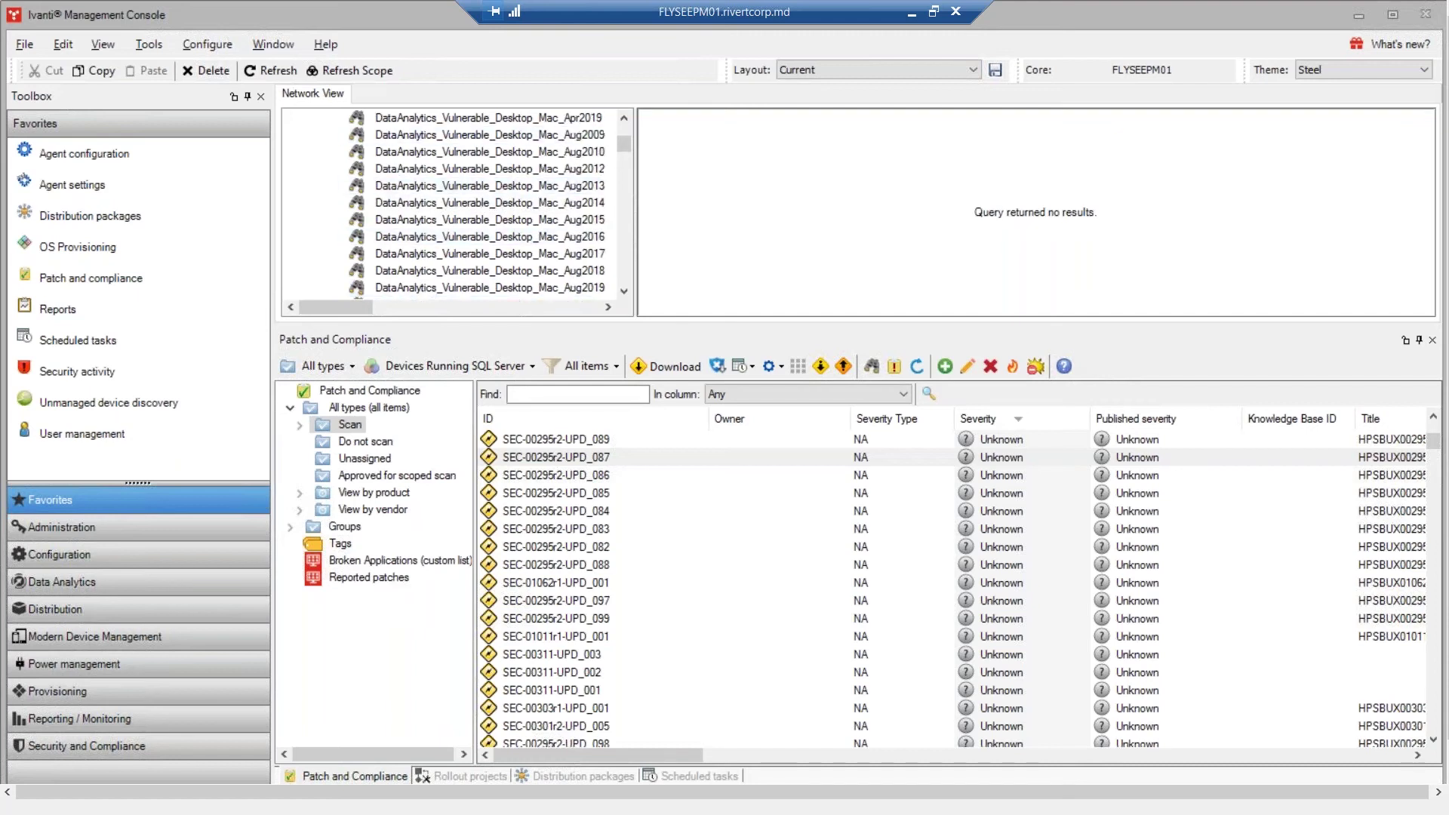
scroll(452, 204, down, 4)
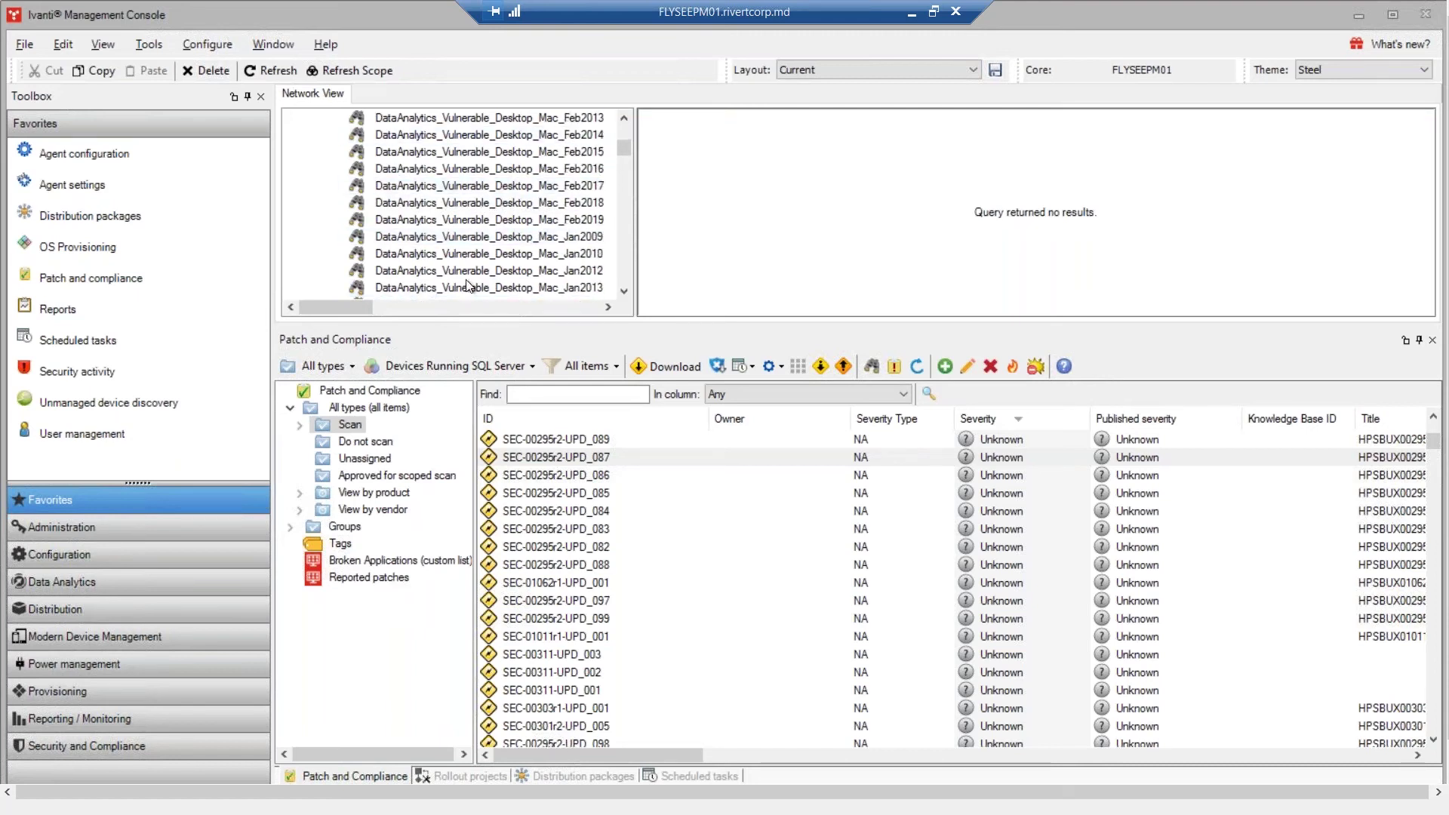
scroll(468, 285, down, 20)
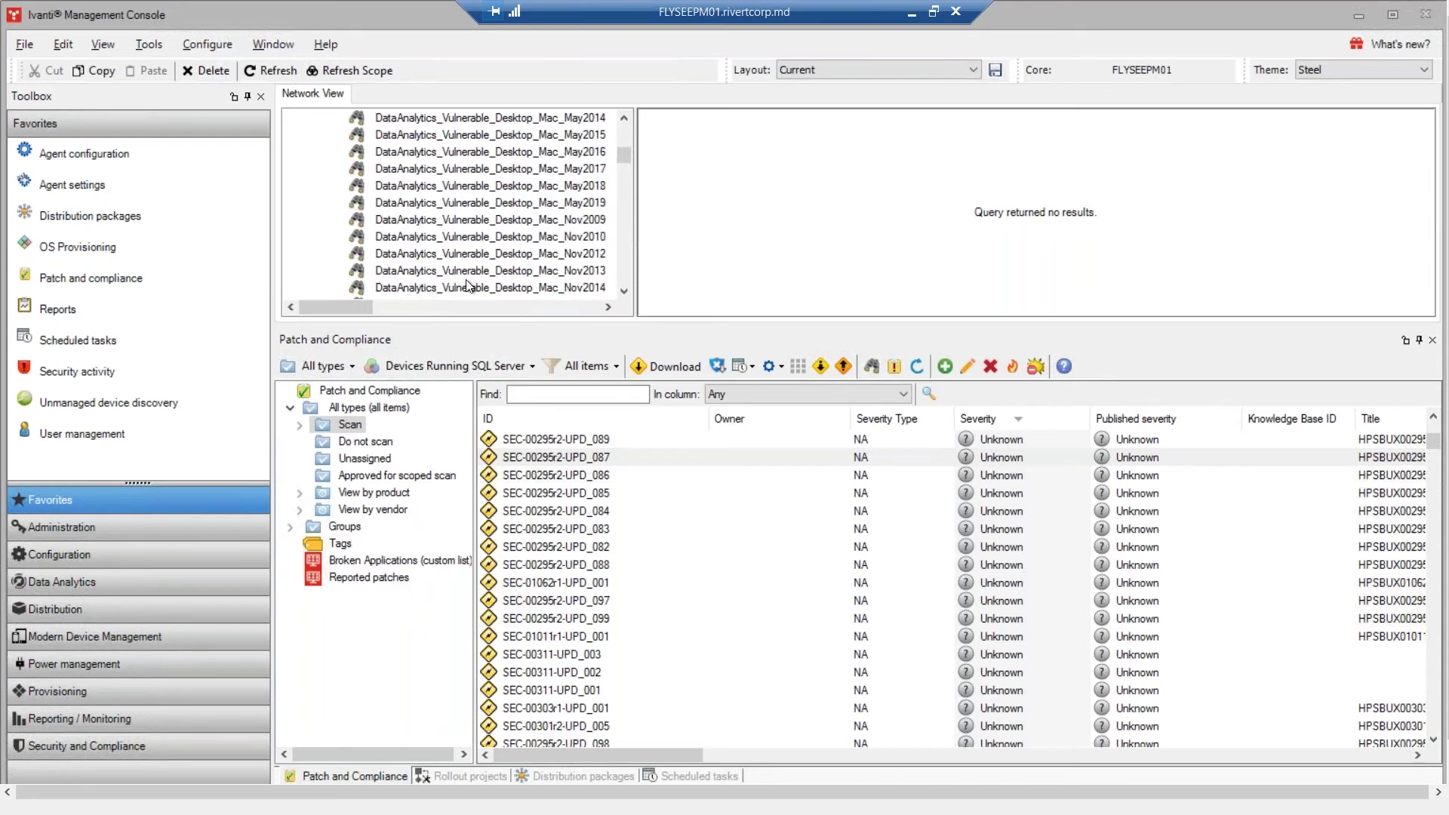
scroll(468, 286, down, 9)
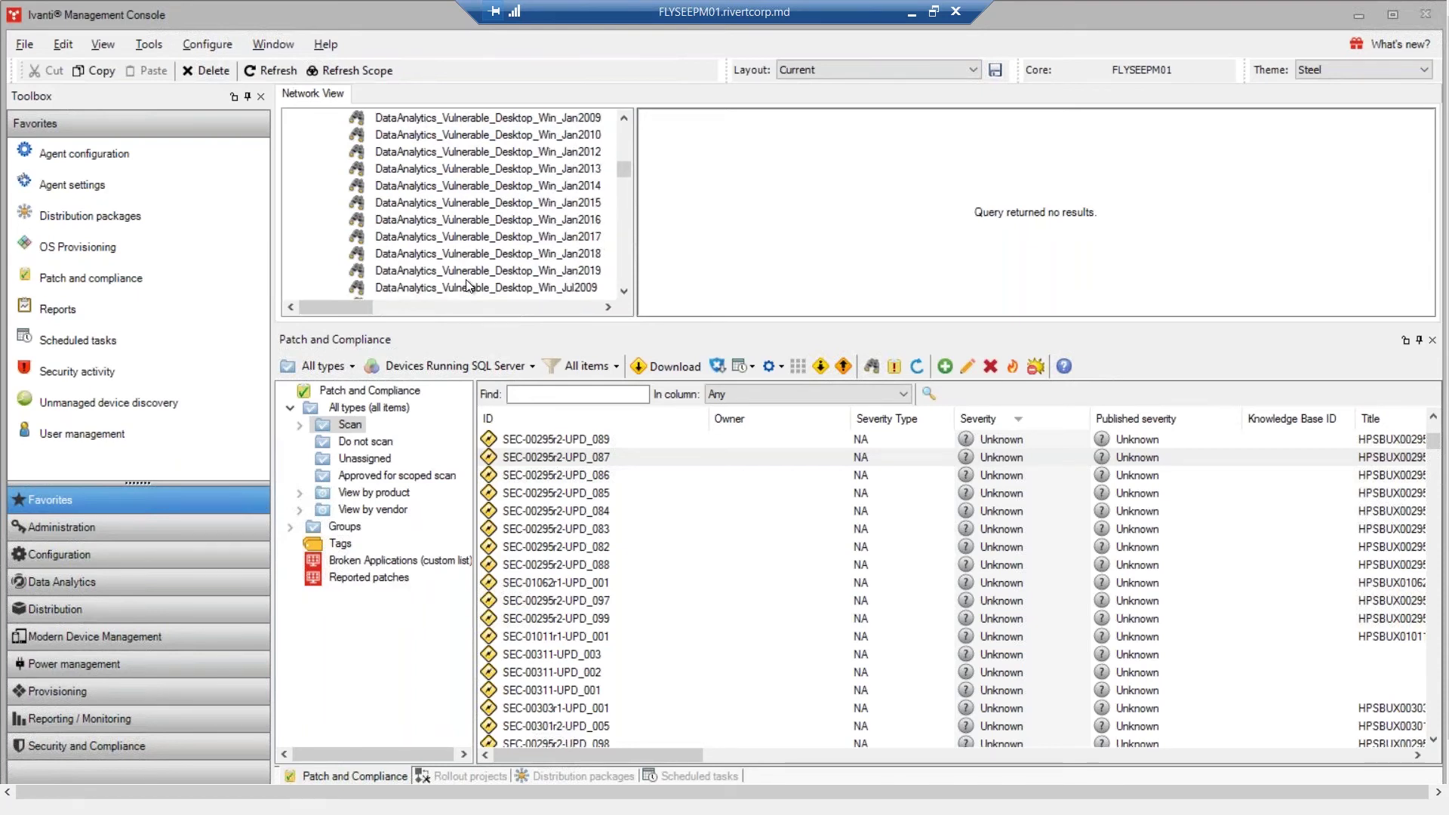
scroll(476, 156, down, 7)
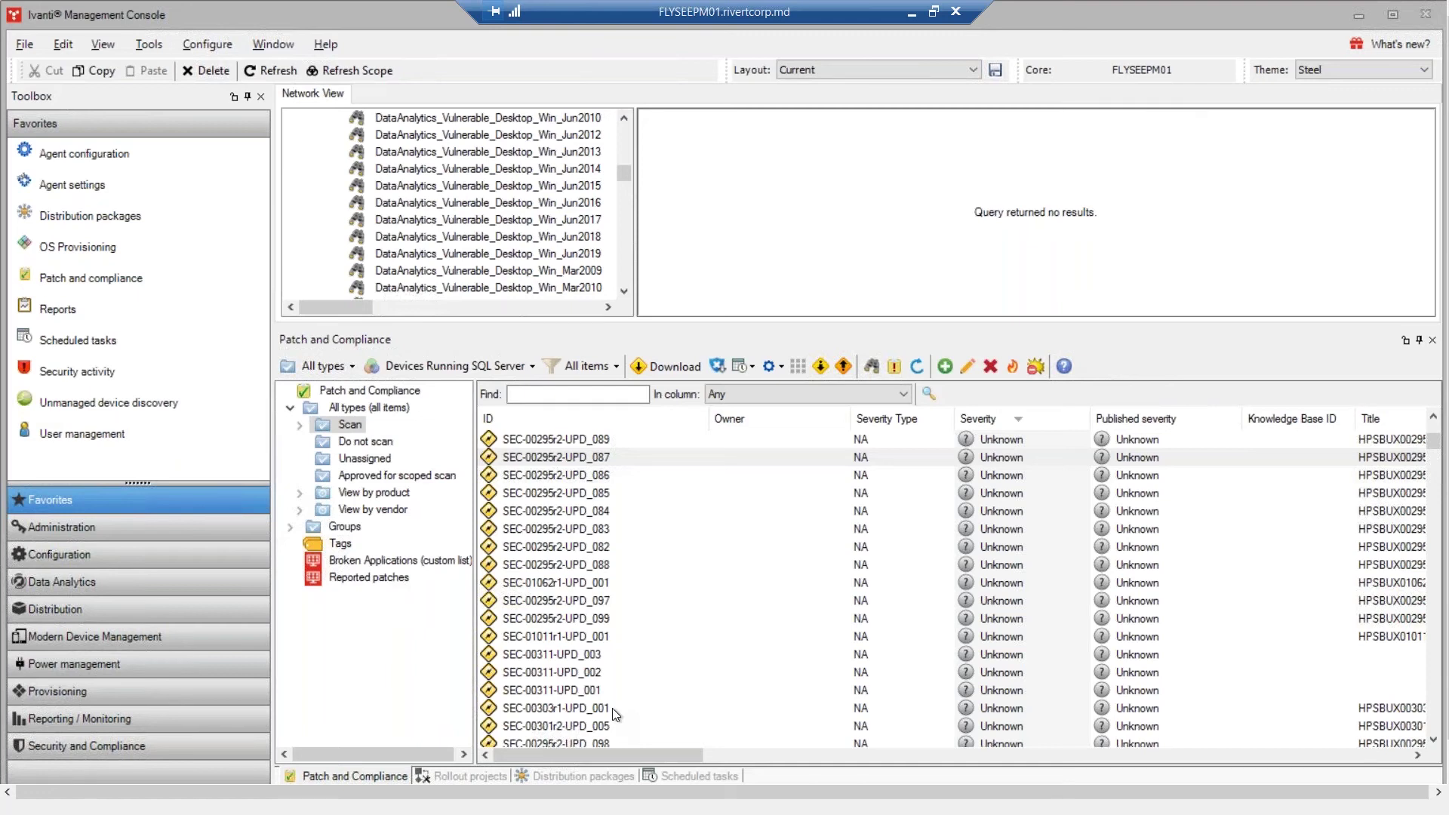
Clear the HII Drivers definition types under Windows driver updates, including the Dell Latitude models, in the patch download settings
click(674, 367)
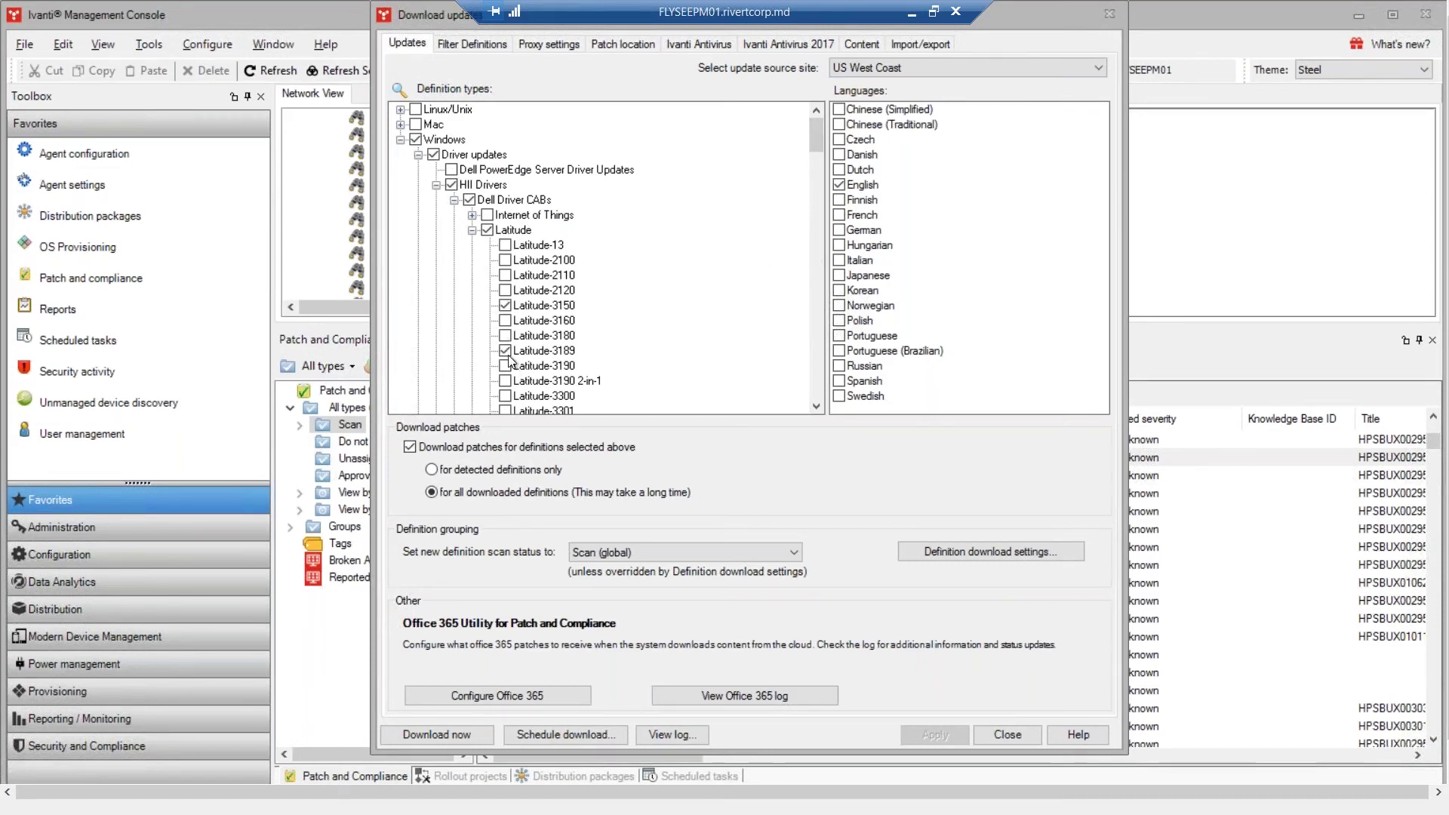
click(451, 184)
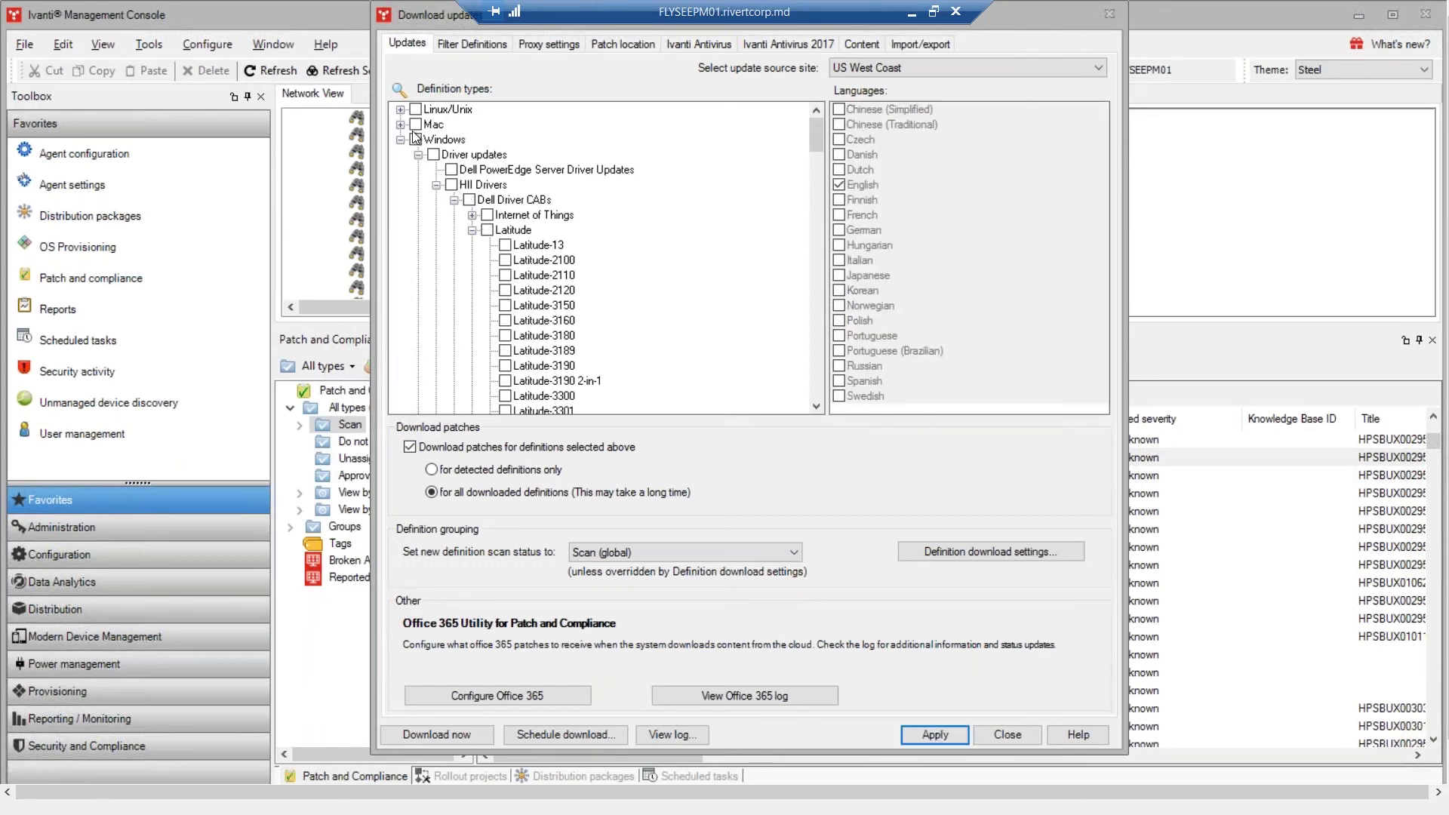
scroll(412, 133, down, 5)
scroll(412, 133, down, 5)
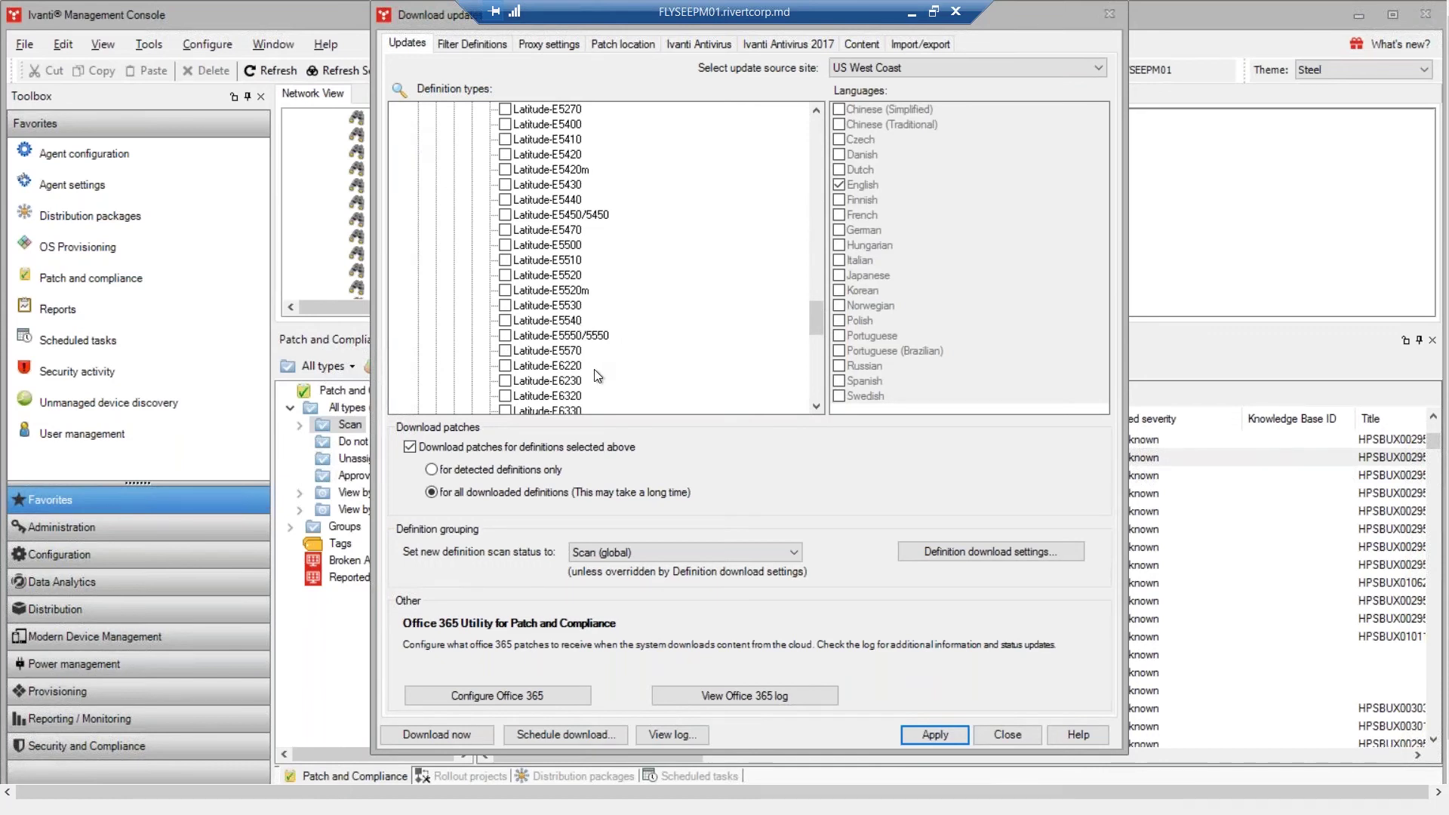
Review the Filter Definitions settings for newly downloaded definitions, save the changed download settings, and close them
click(479, 45)
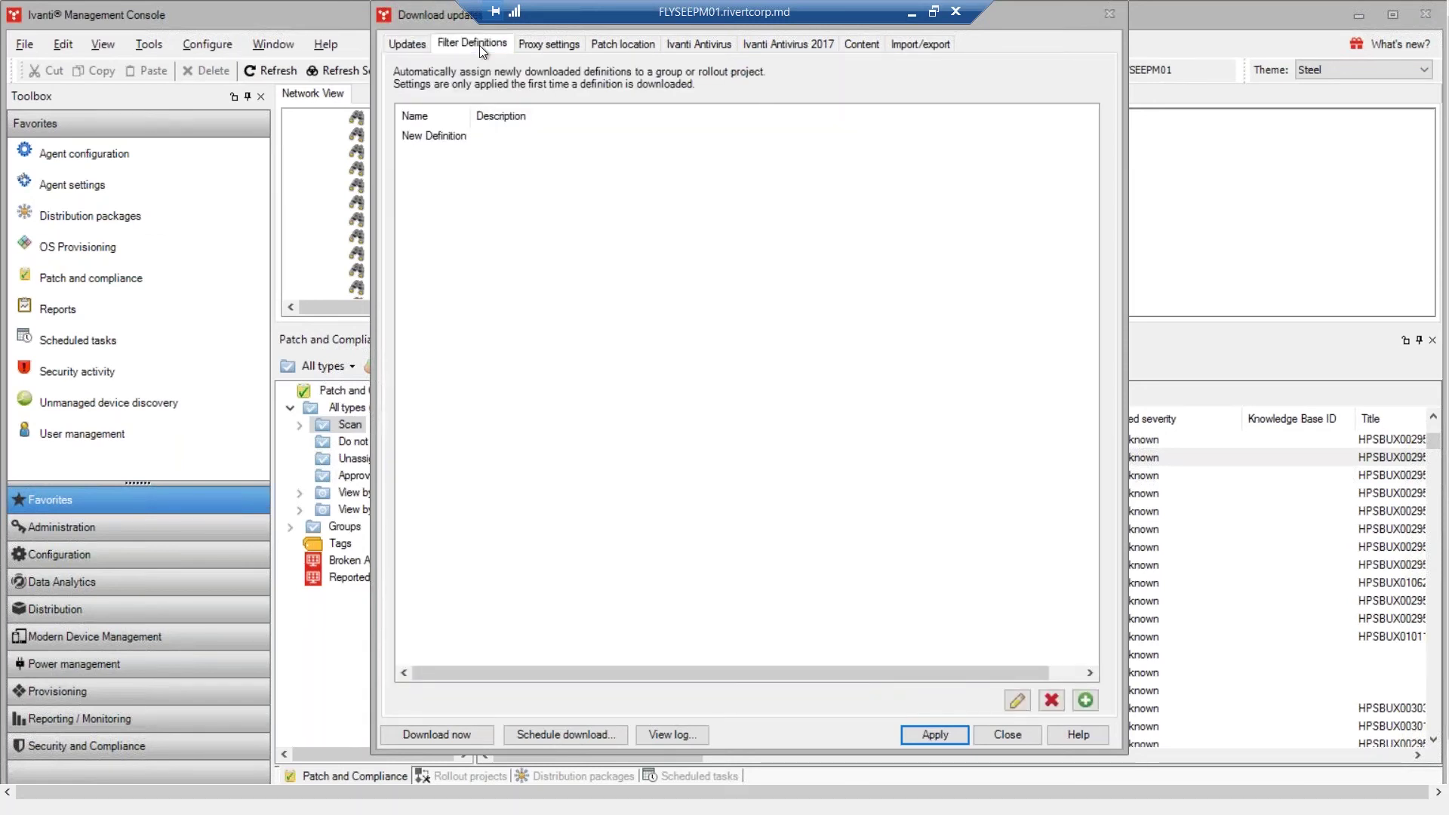
click(401, 47)
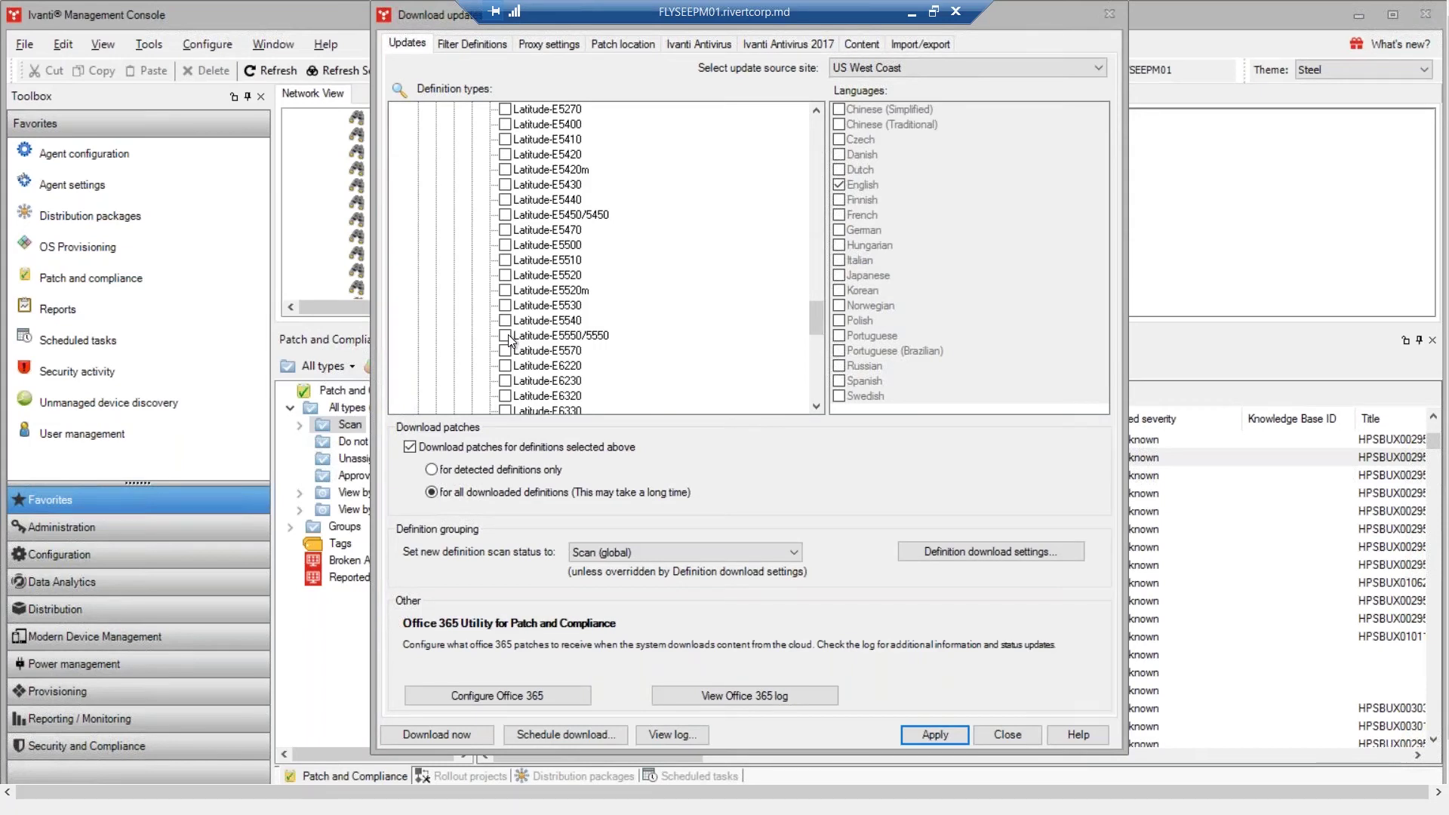
click(476, 43)
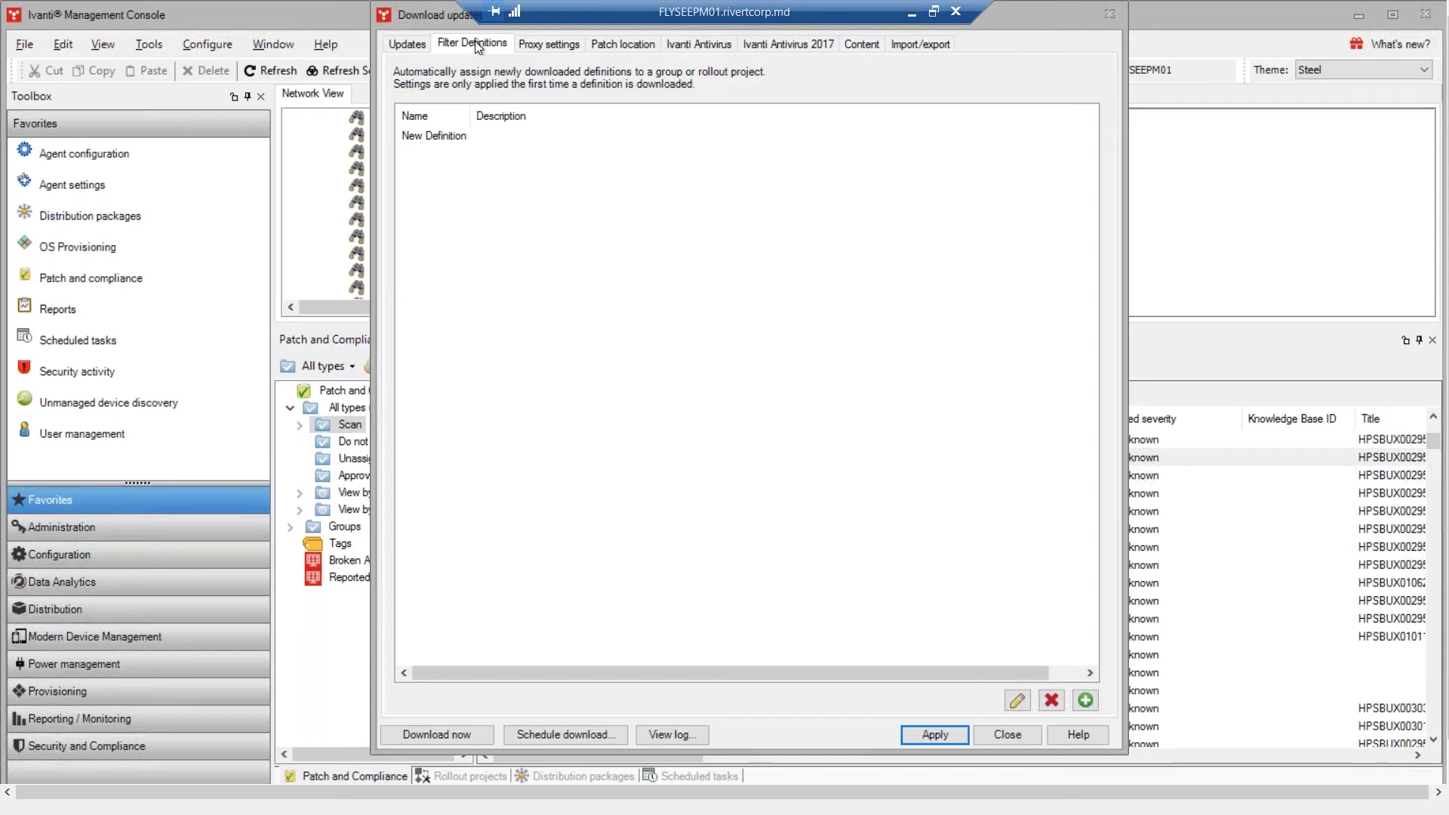
click(995, 735)
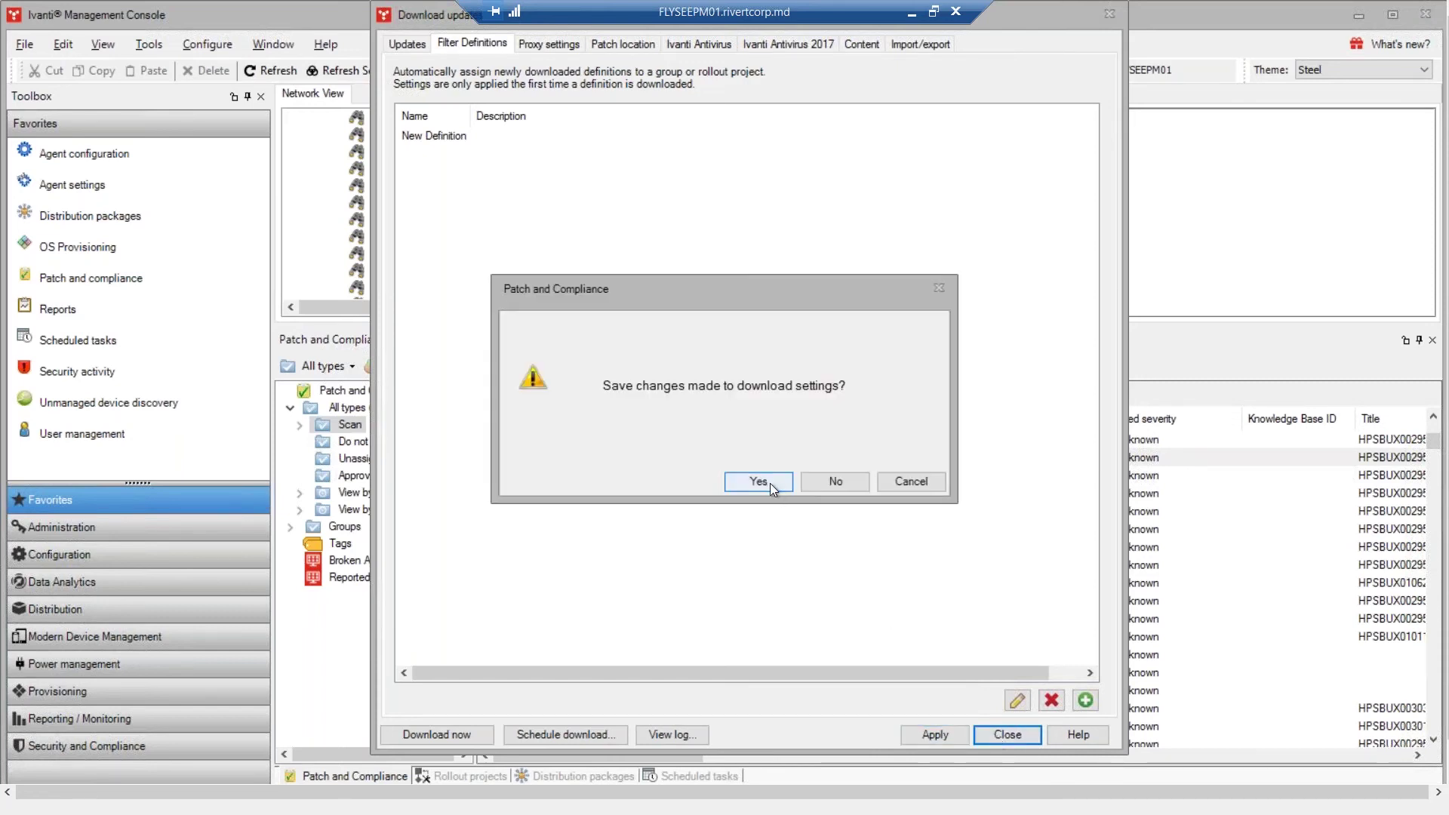
click(758, 482)
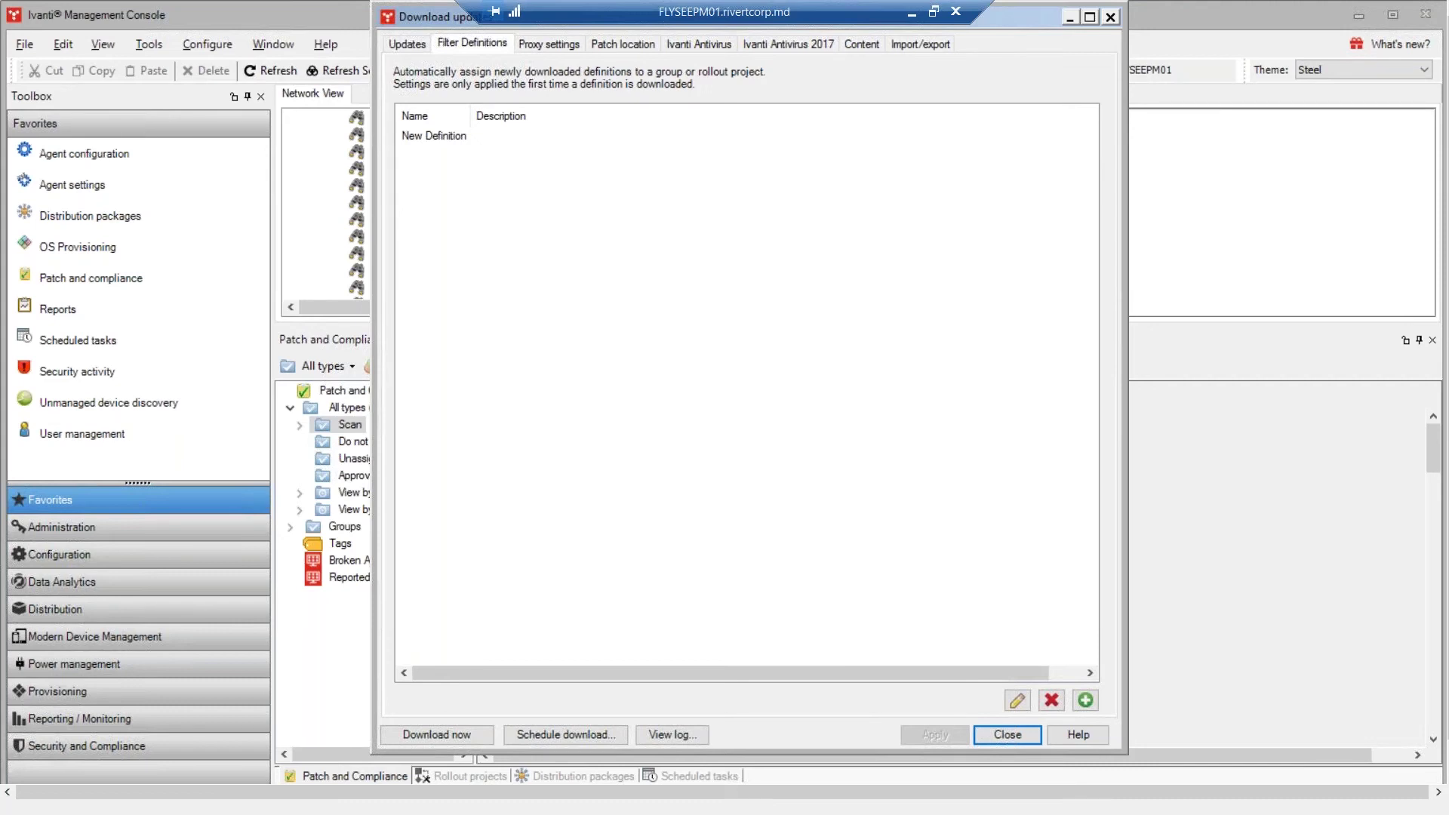
key(Escape)
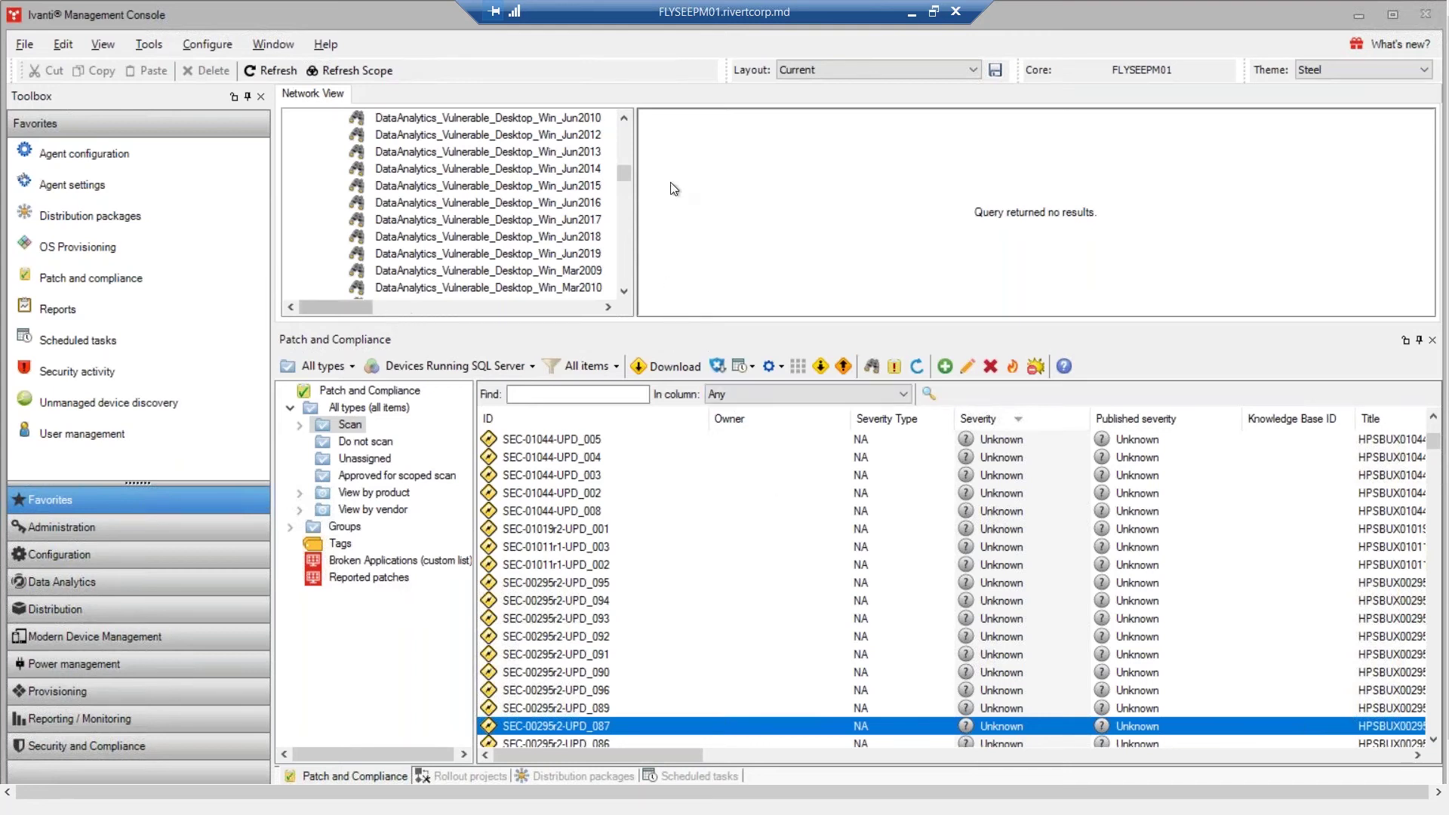
Collapse Devices and All queries in the Network View, and expand View by vendor in Patch and Compliance
drag(628, 170, 633, 128)
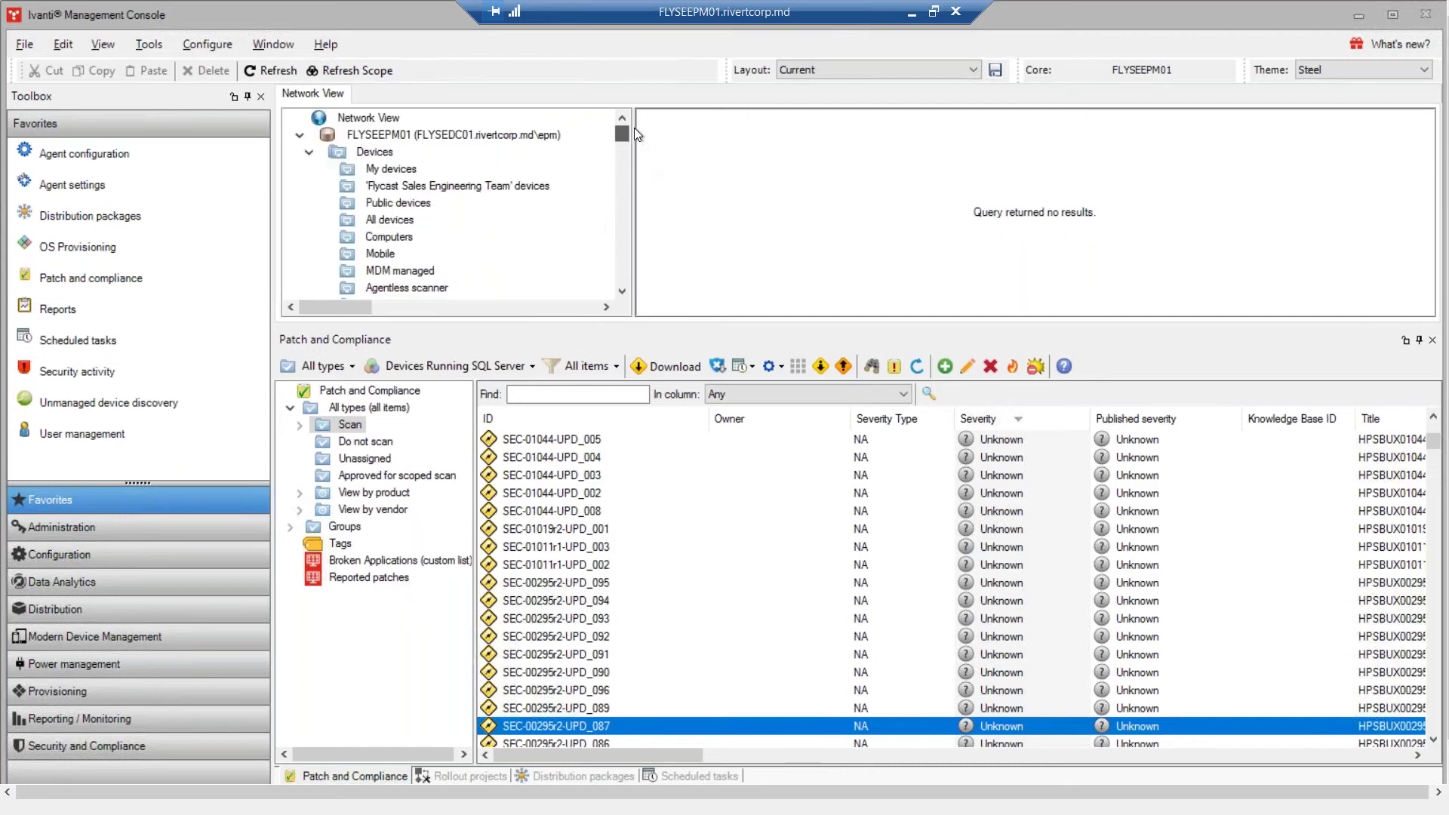
click(305, 150)
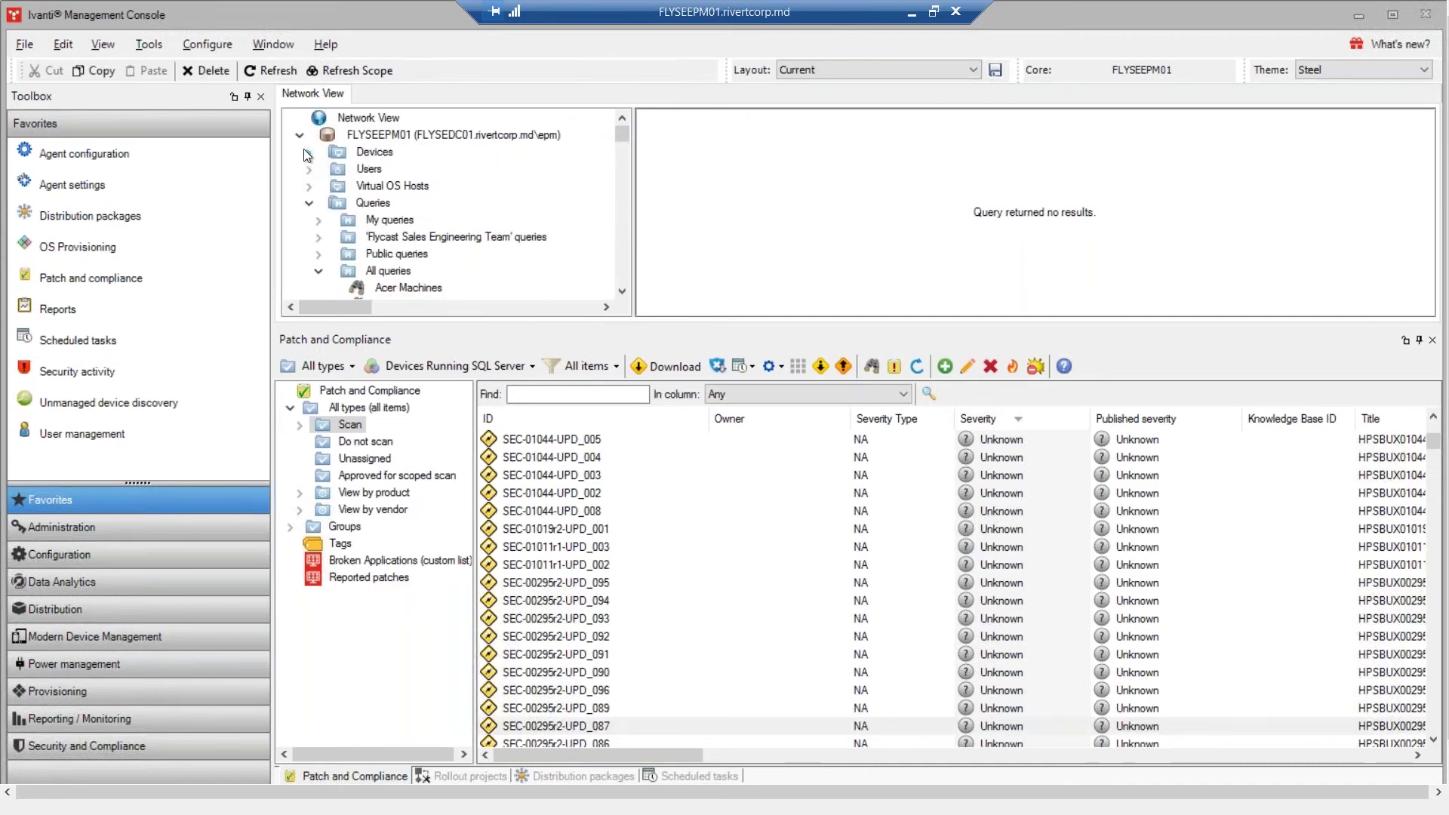
click(319, 273)
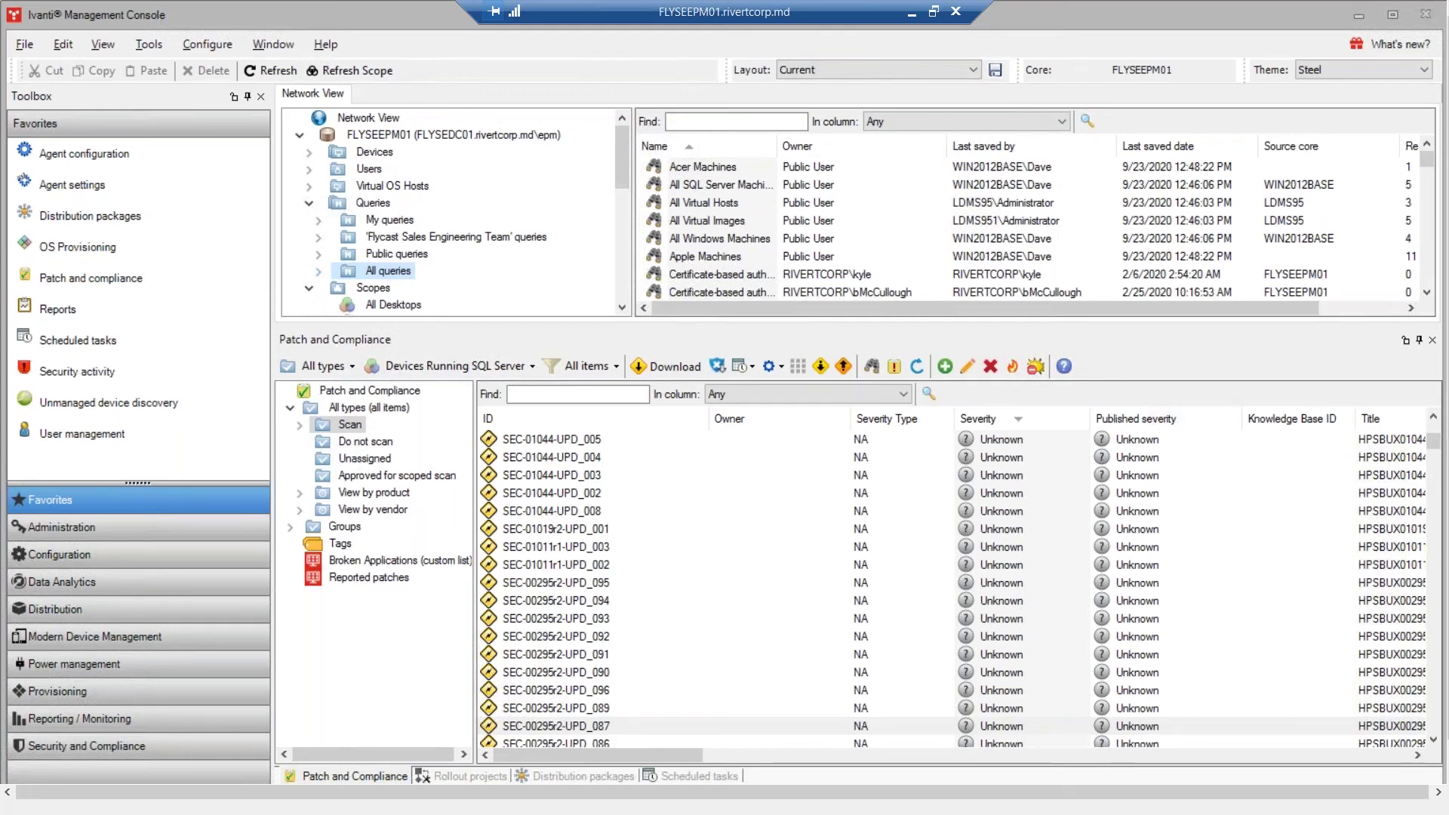
click(300, 510)
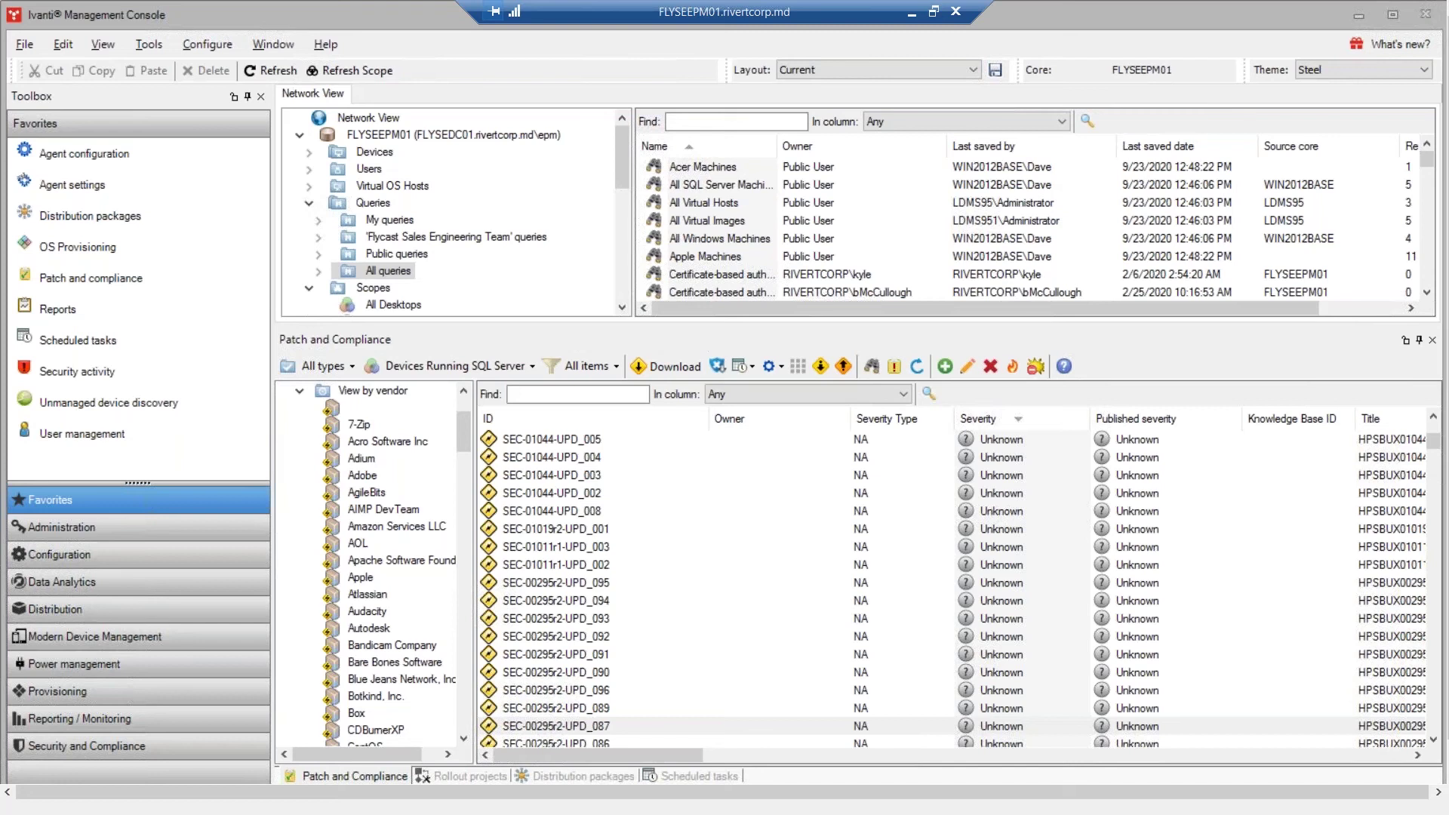
Open Agent configuration, list all configurations, and select the Default Linux Configuration
click(83, 216)
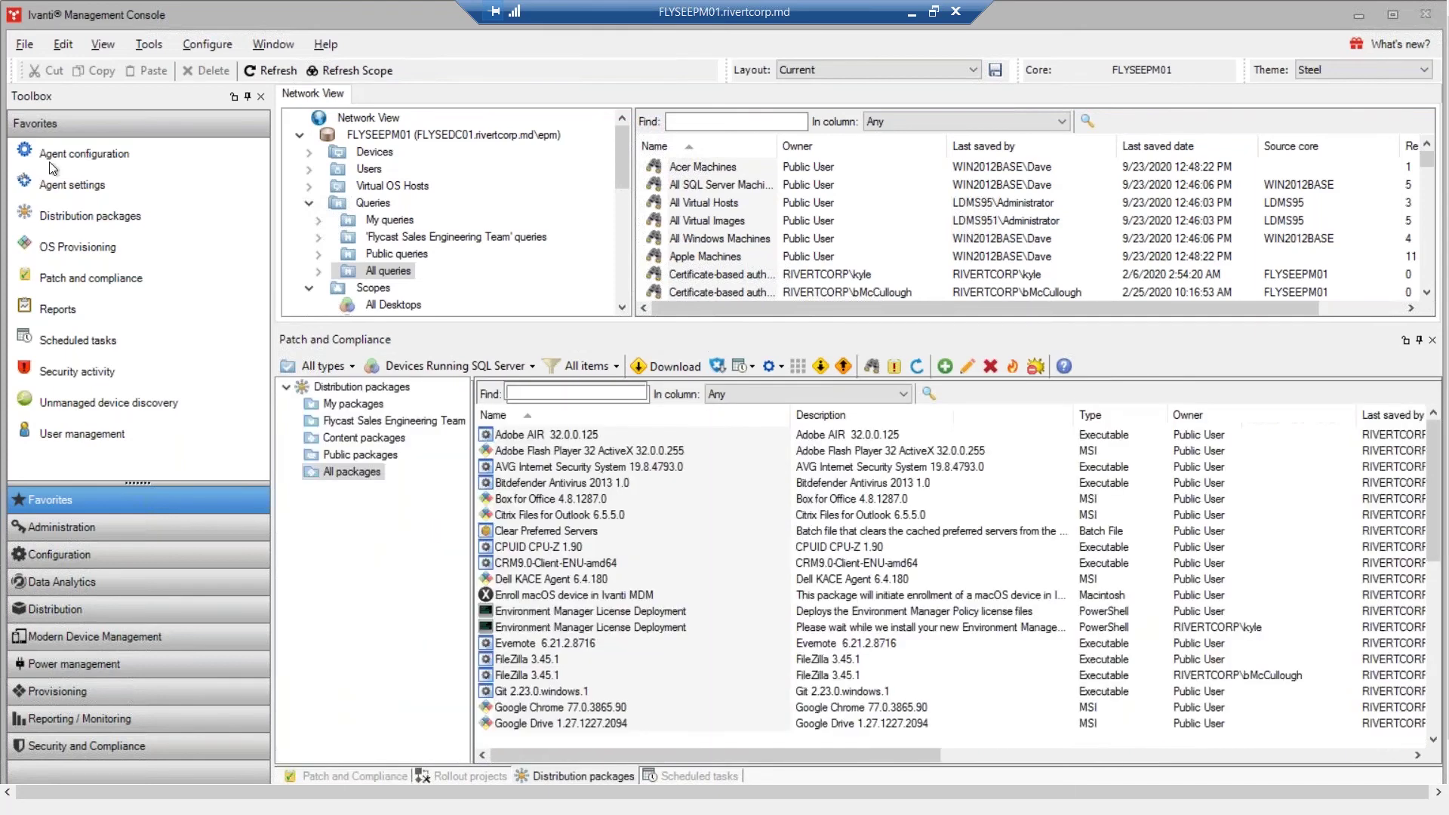
click(67, 155)
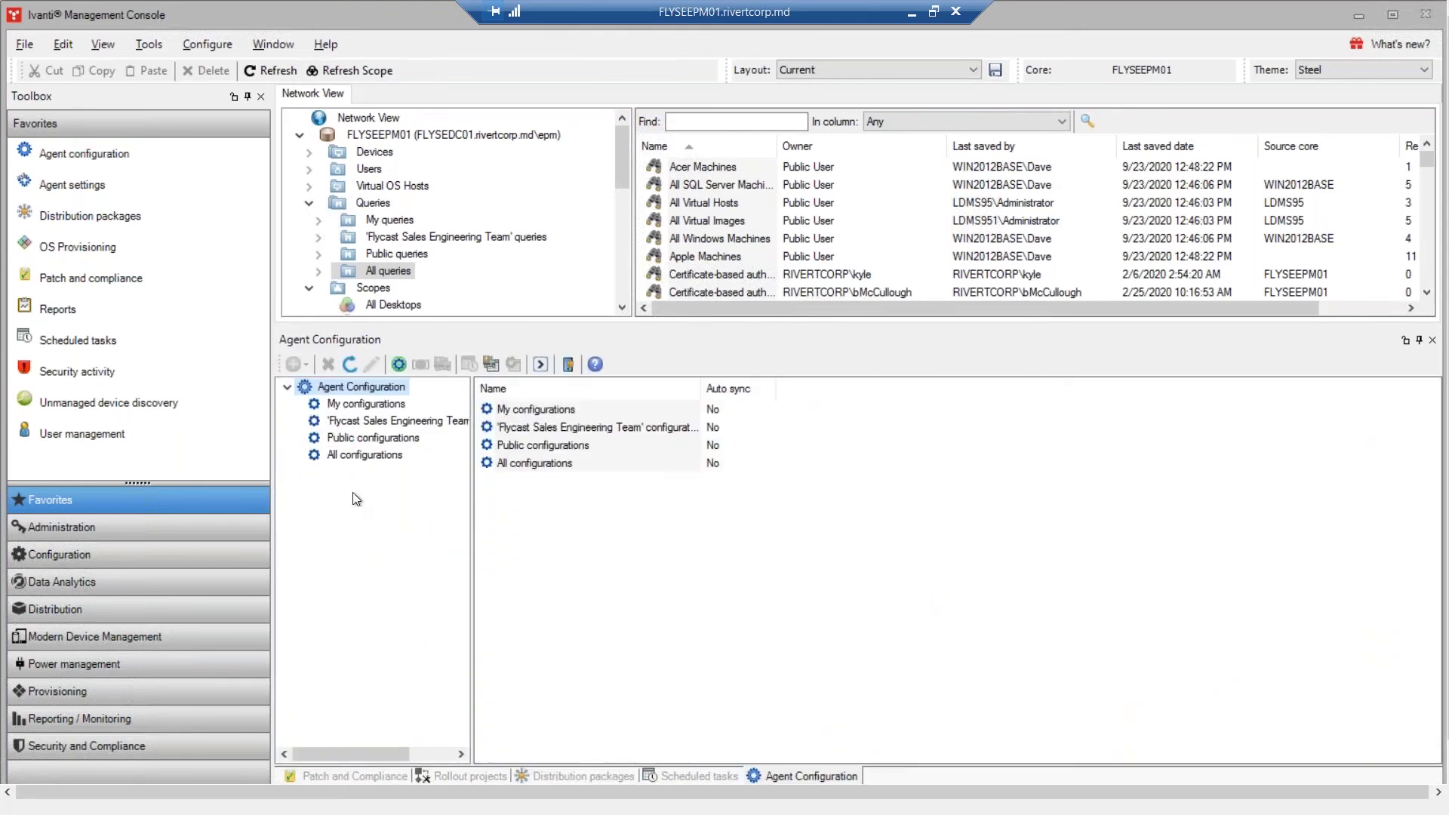
click(371, 455)
click(596, 472)
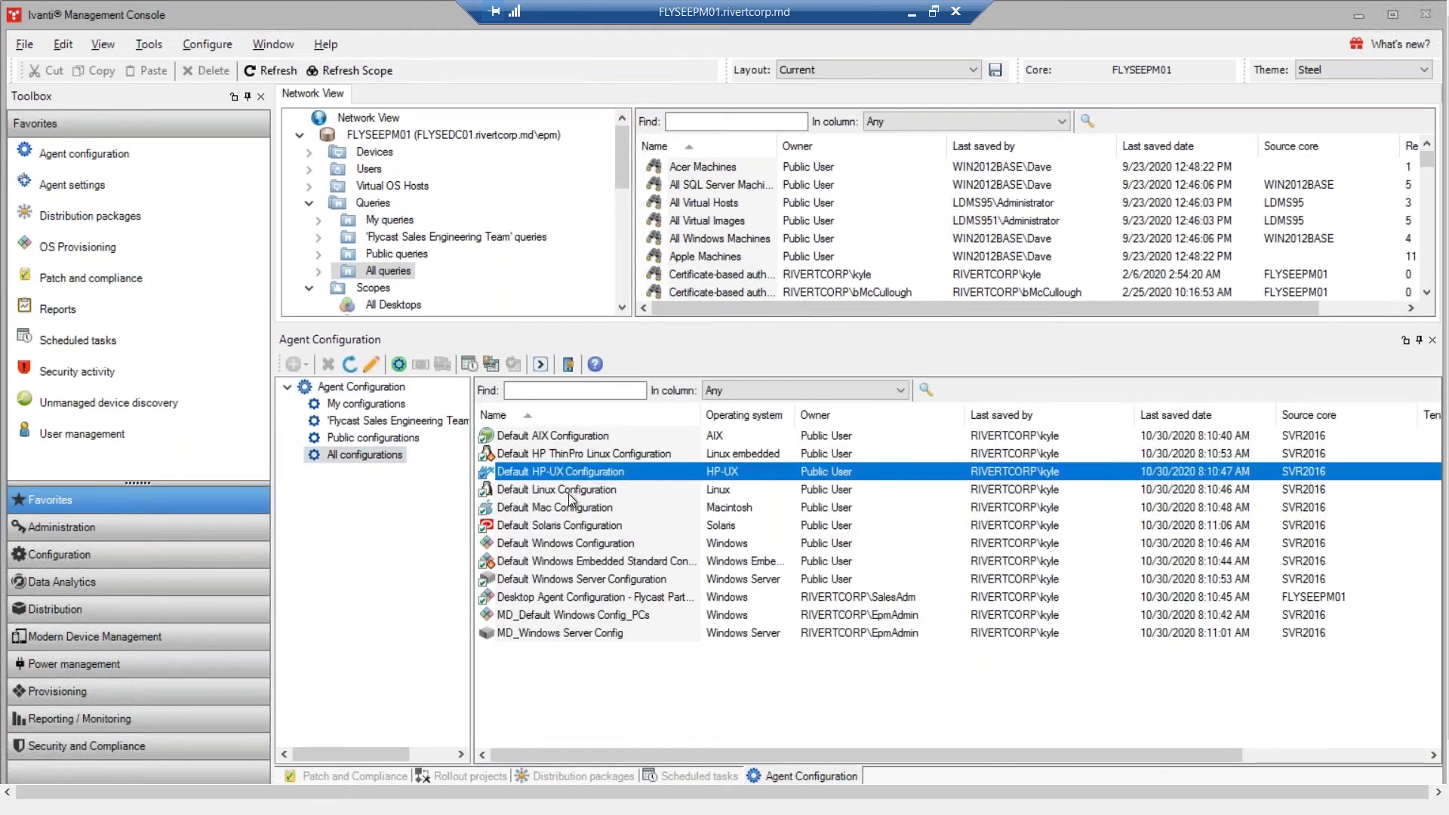
click(568, 496)
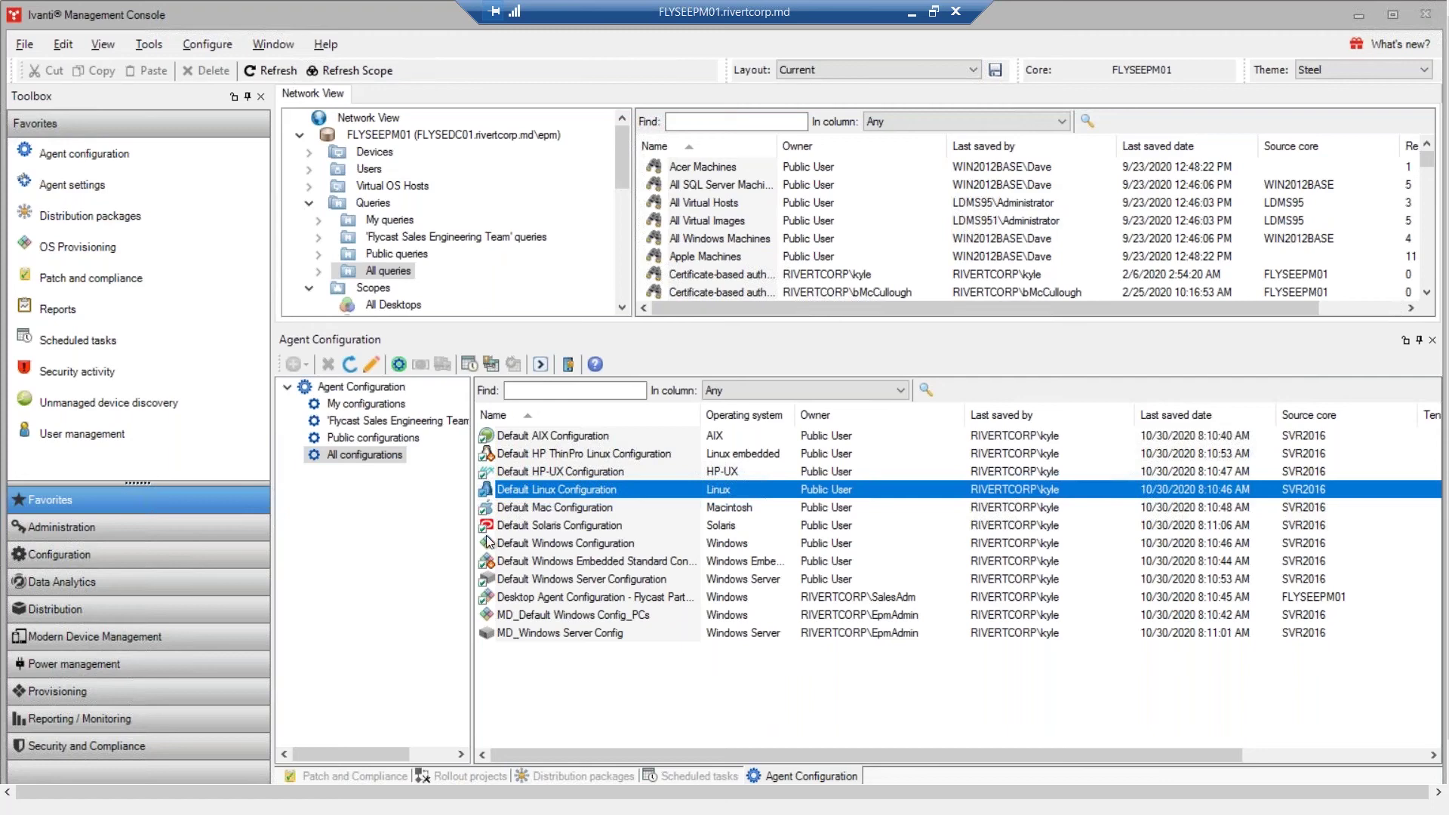
Return to Patch and Compliance and review the Adobe patch definitions and their severities under View by vendor
click(342, 777)
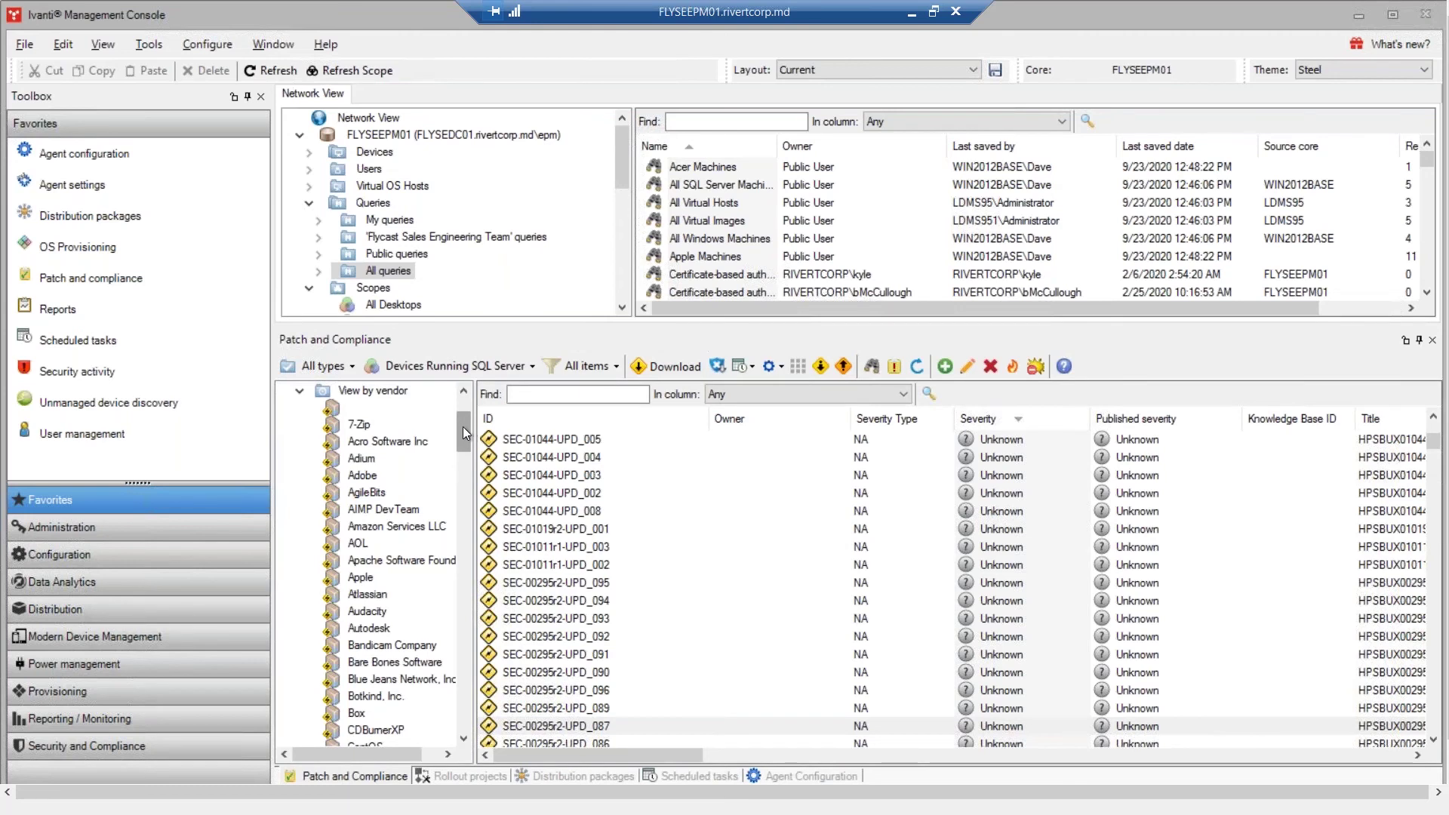
click(355, 481)
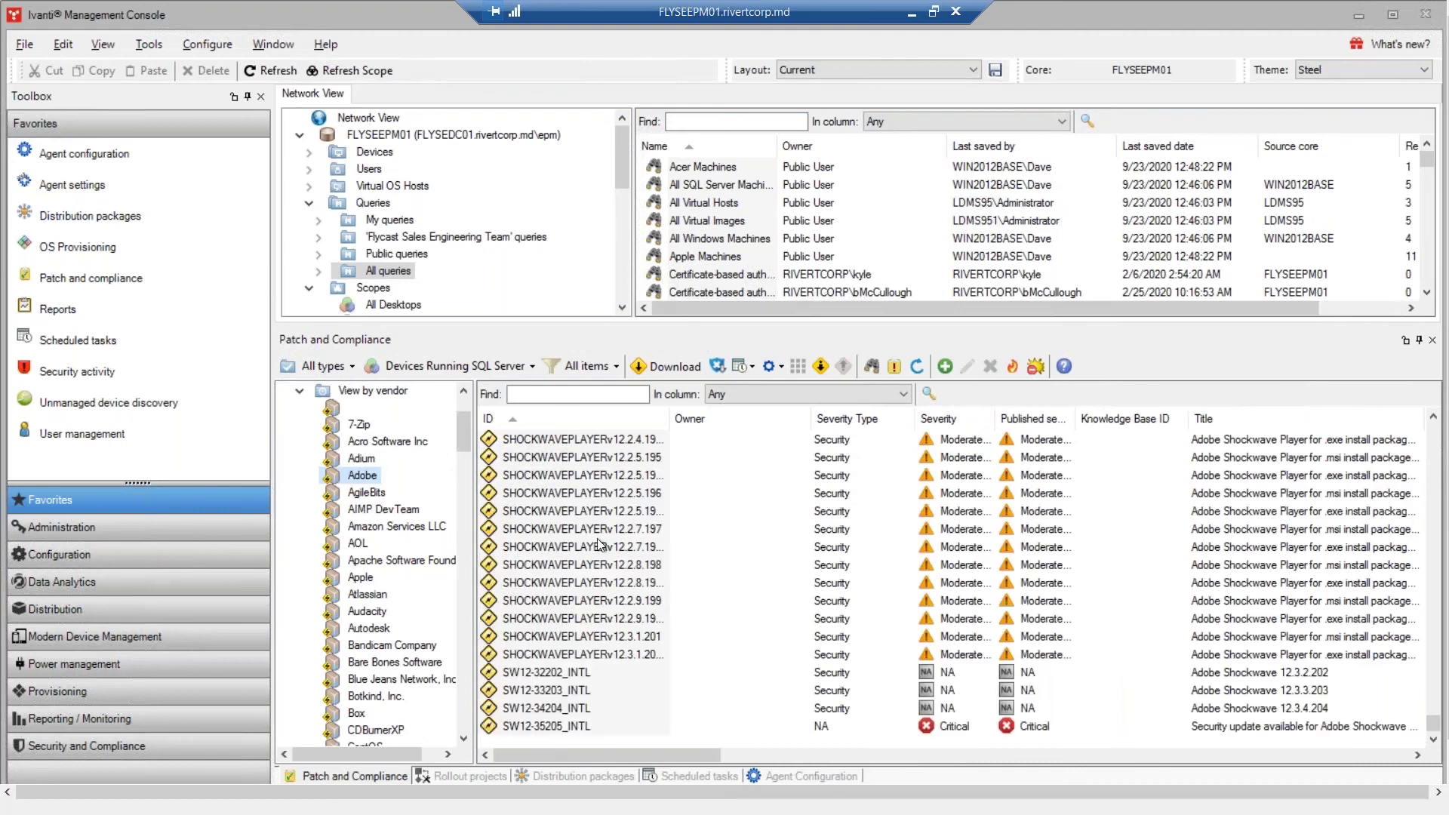
scroll(597, 543, up, 10)
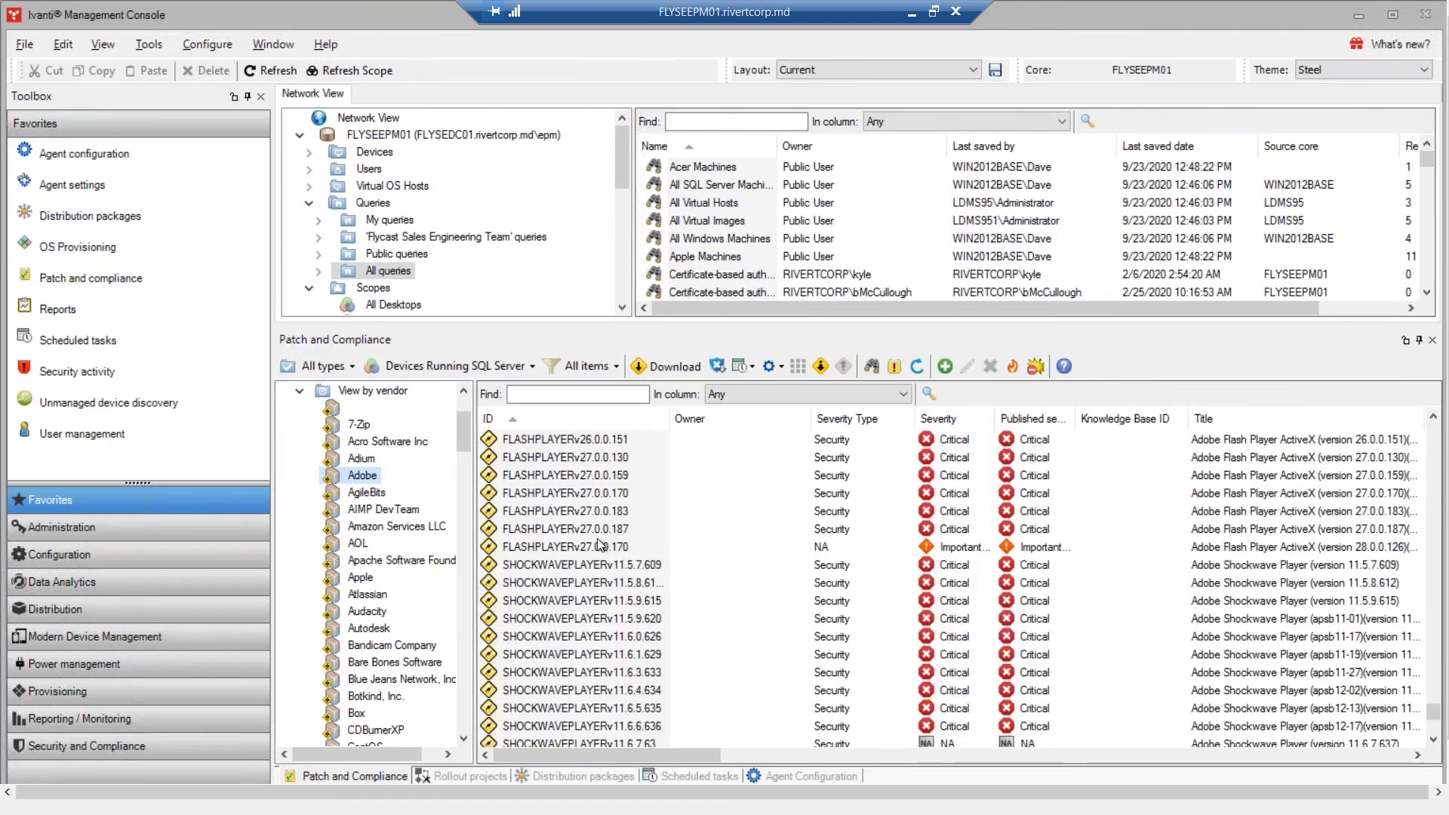
scroll(598, 543, down, 10)
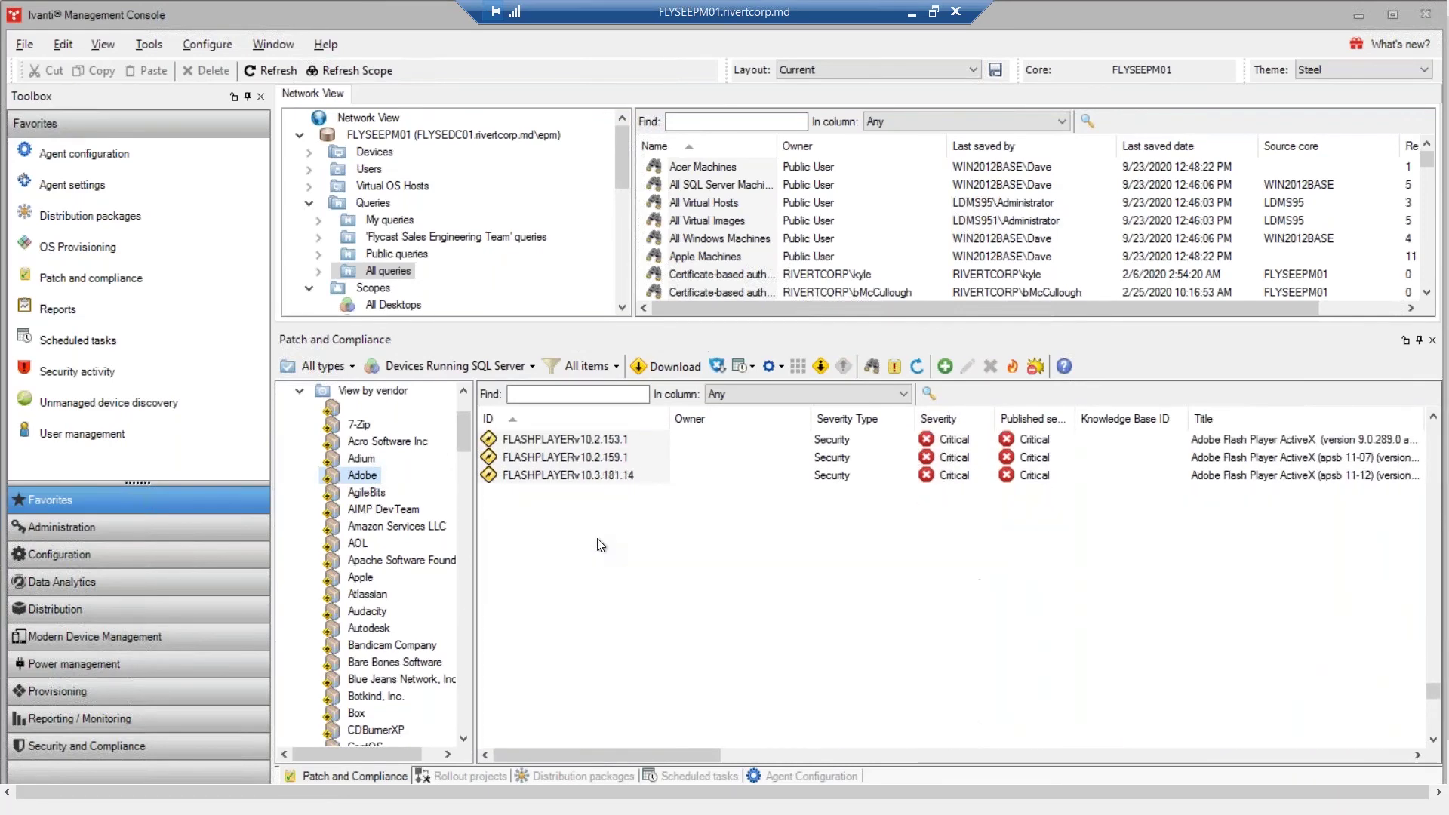
scroll(598, 543, up, 5)
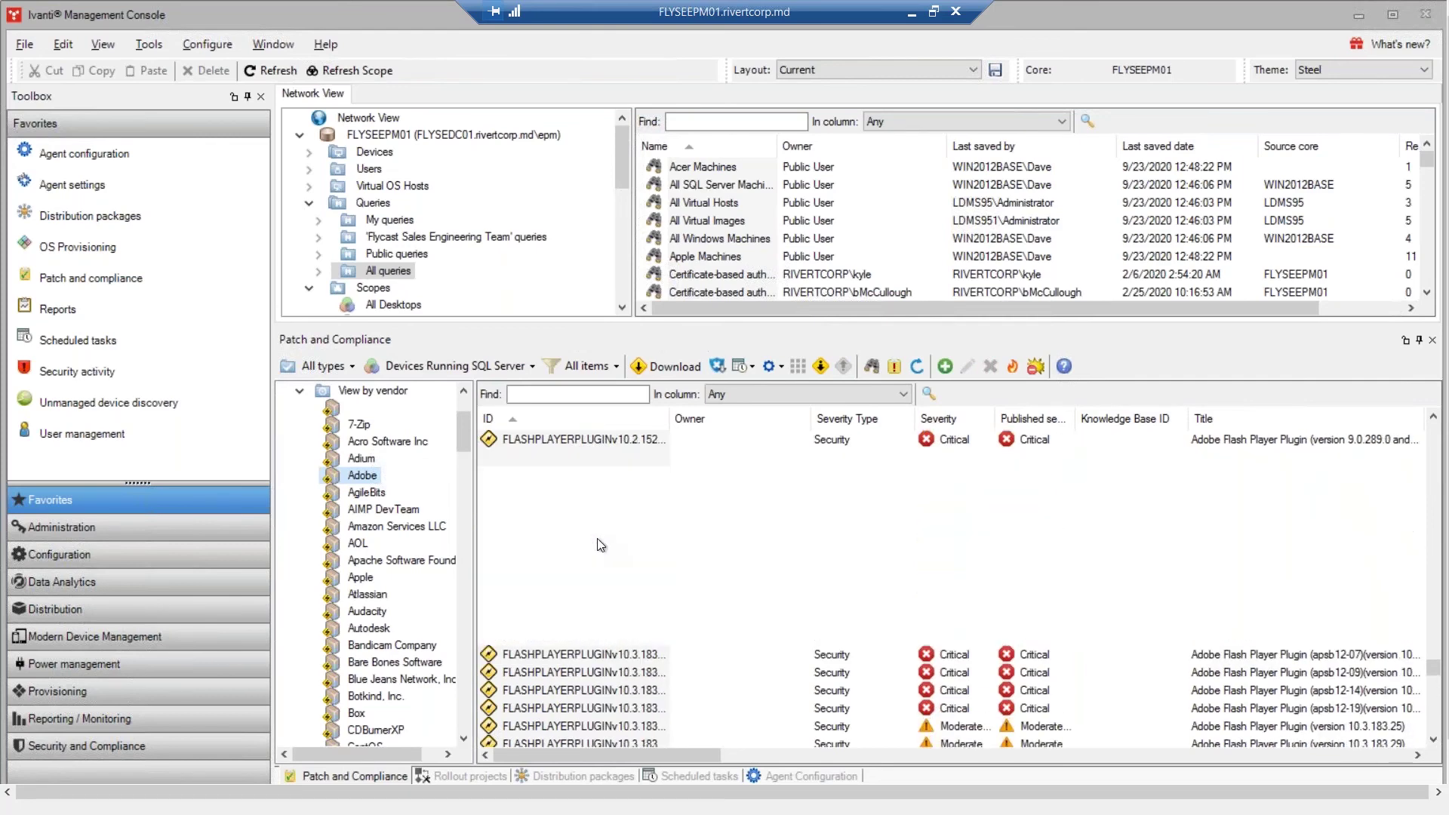
click(540, 458)
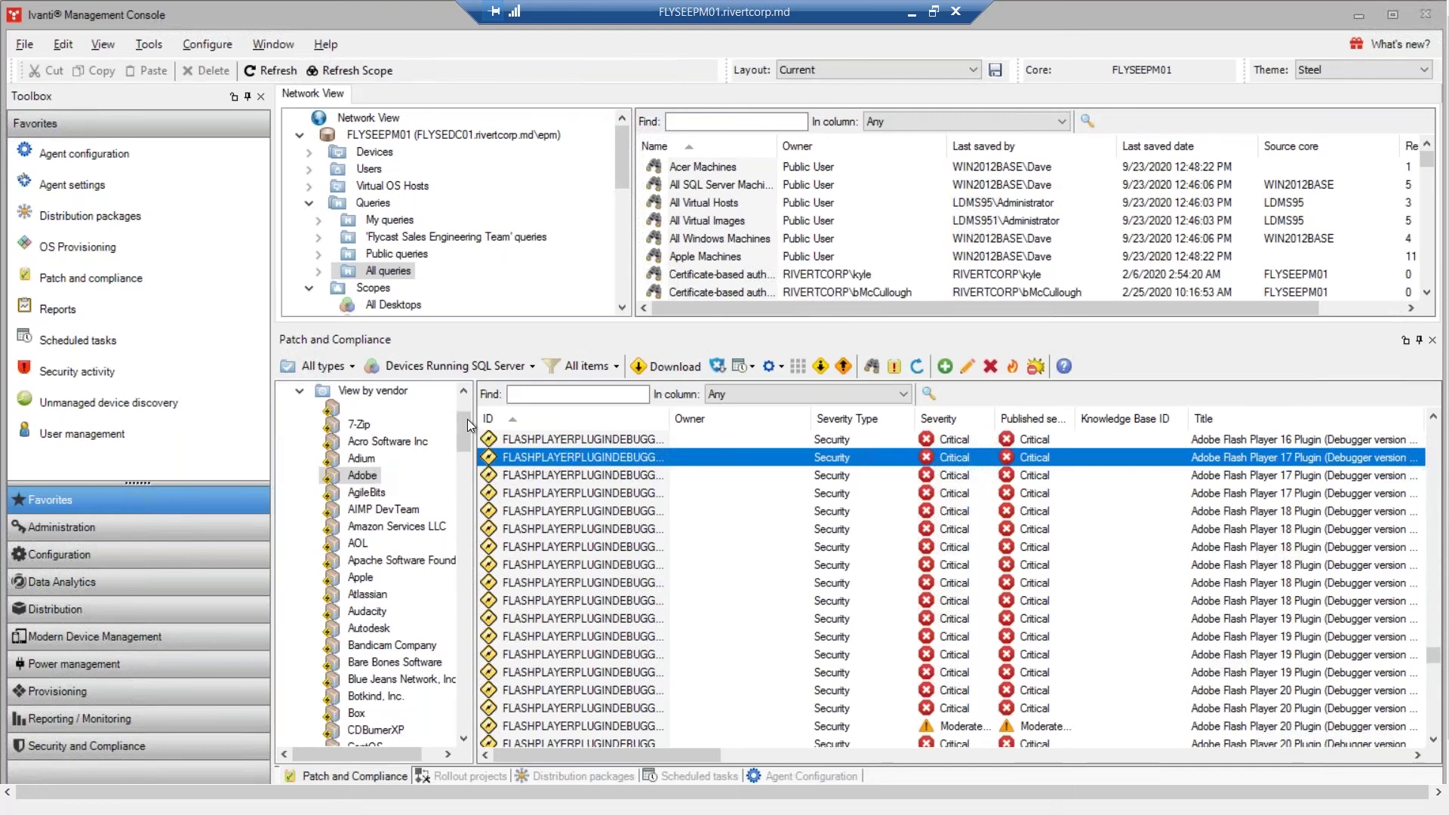
drag(465, 419, 467, 418)
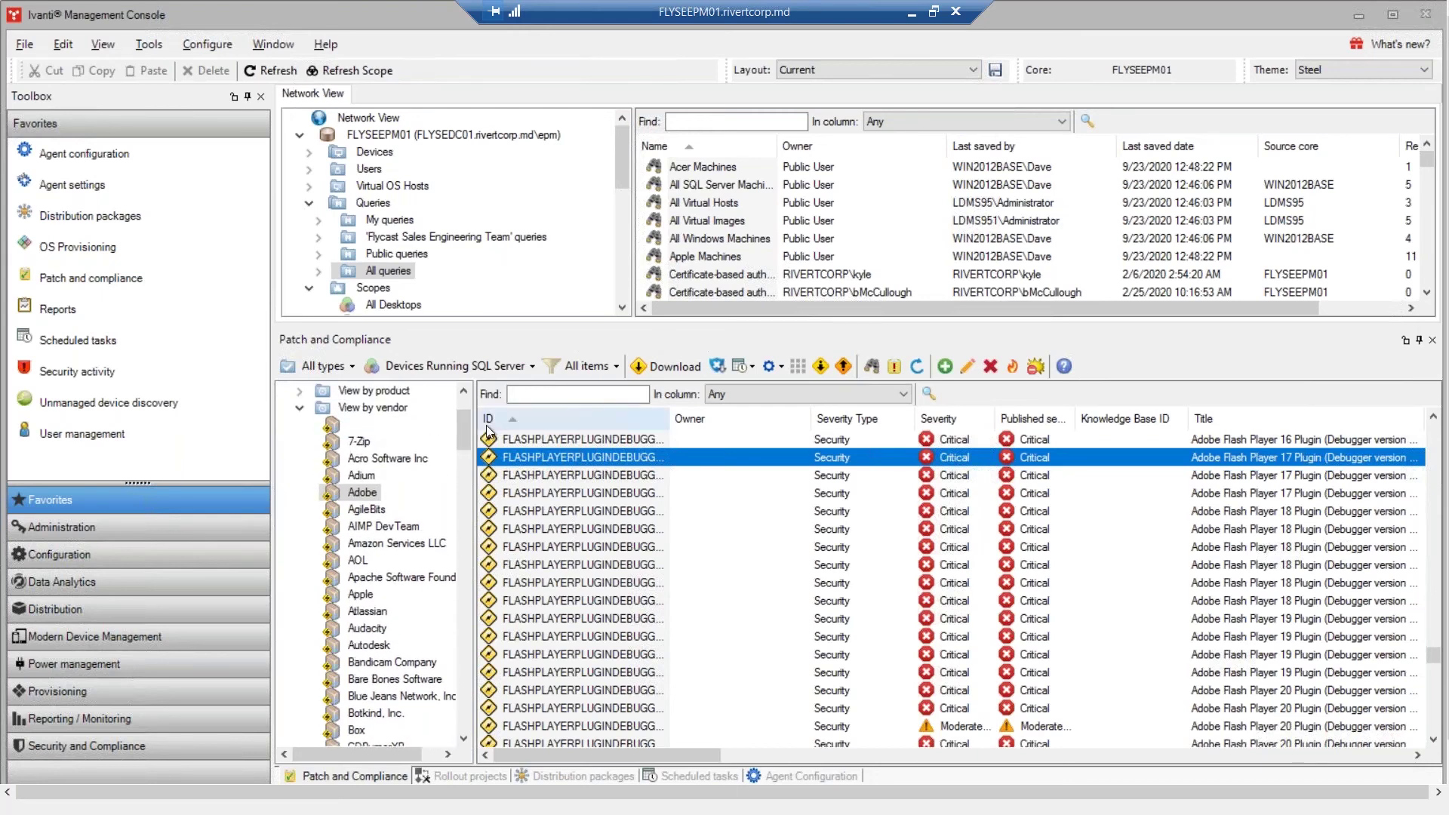
Show the Zoom patch definitions and their severities under View by vendor
drag(465, 424, 473, 633)
drag(473, 636, 474, 699)
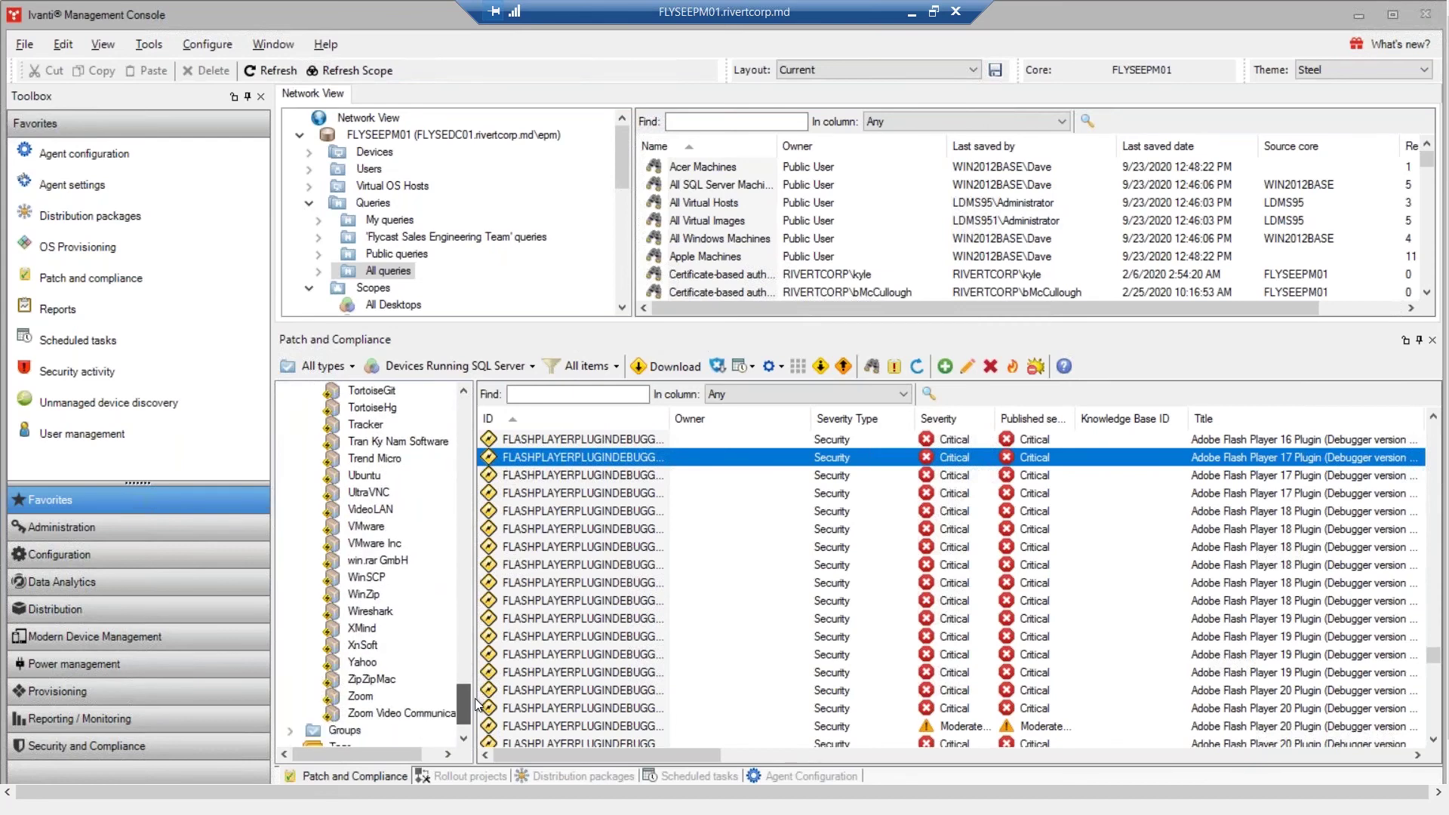
click(361, 695)
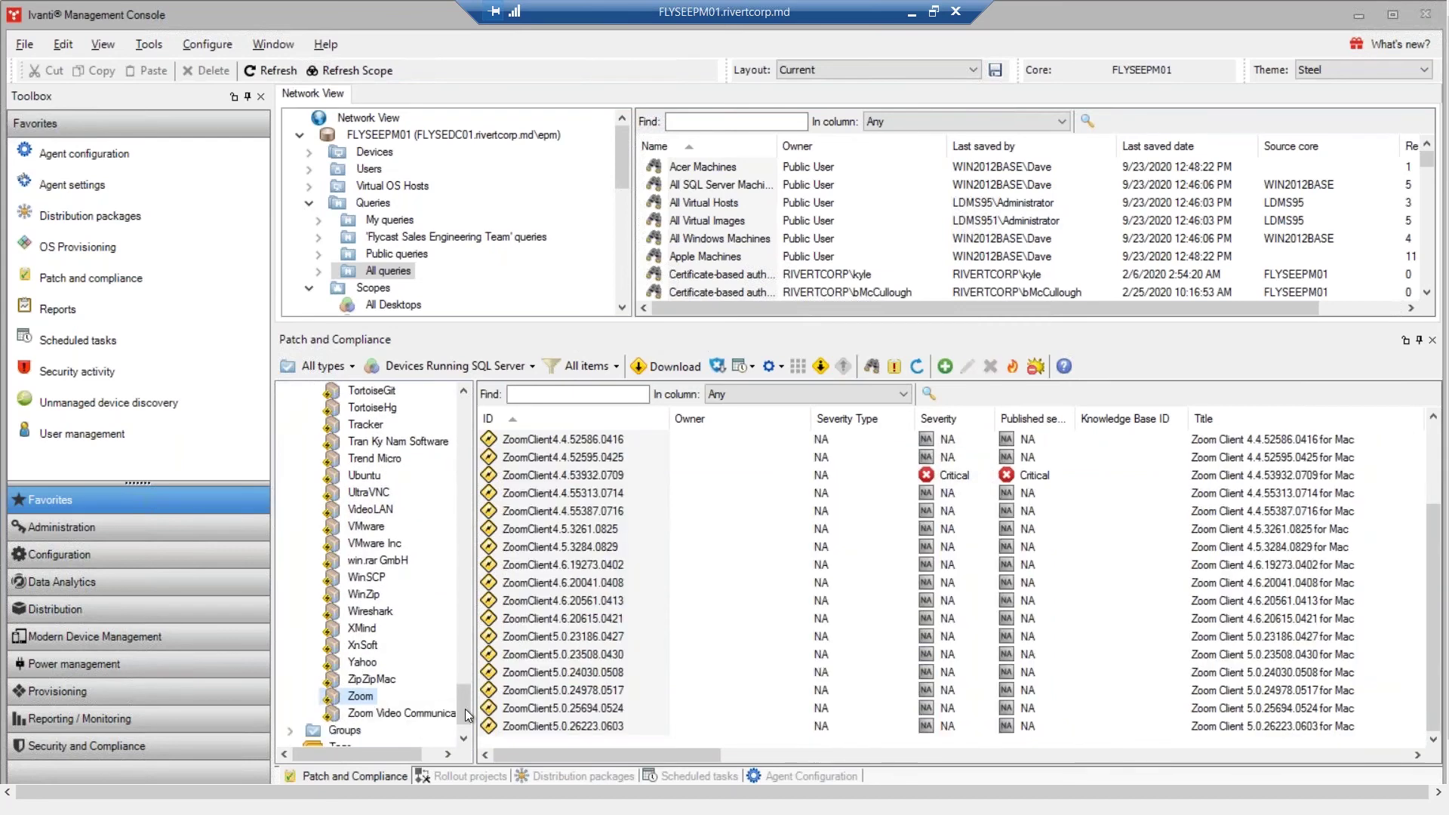
Return to the Patch and Compliance dashboard overview and collapse the View by vendor group
drag(459, 701, 469, 585)
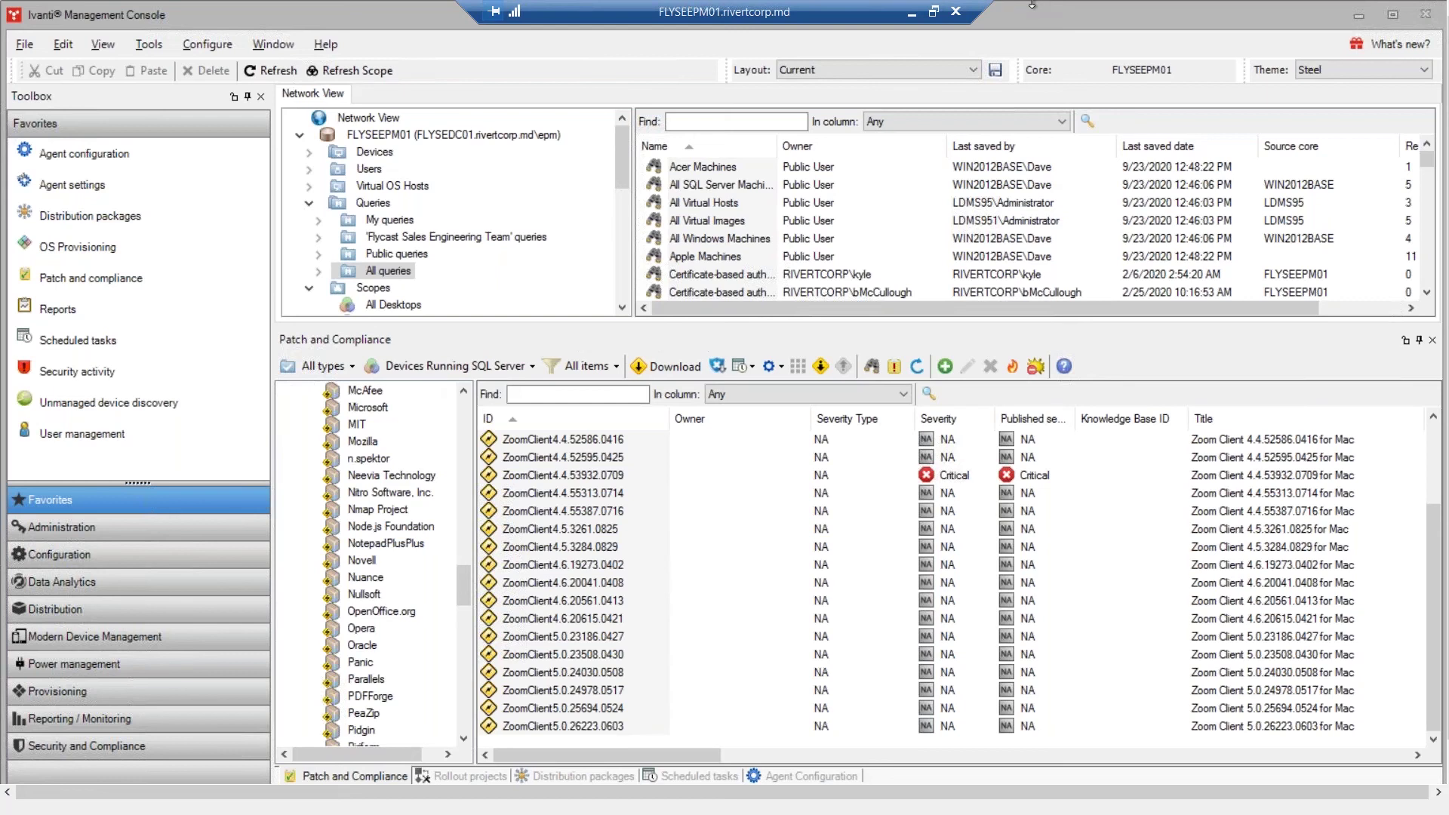
click(461, 408)
click(462, 404)
click(370, 390)
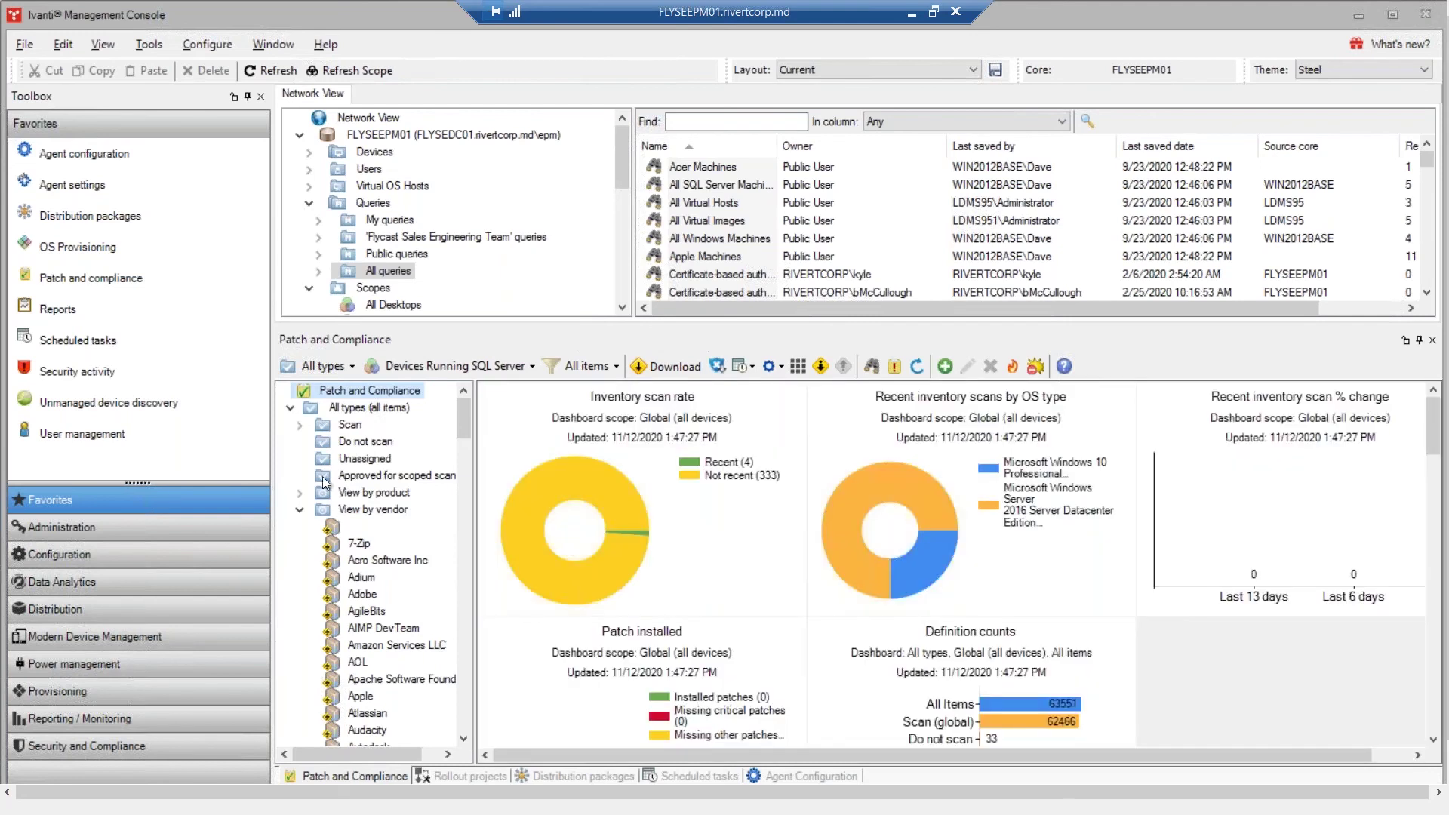
click(299, 510)
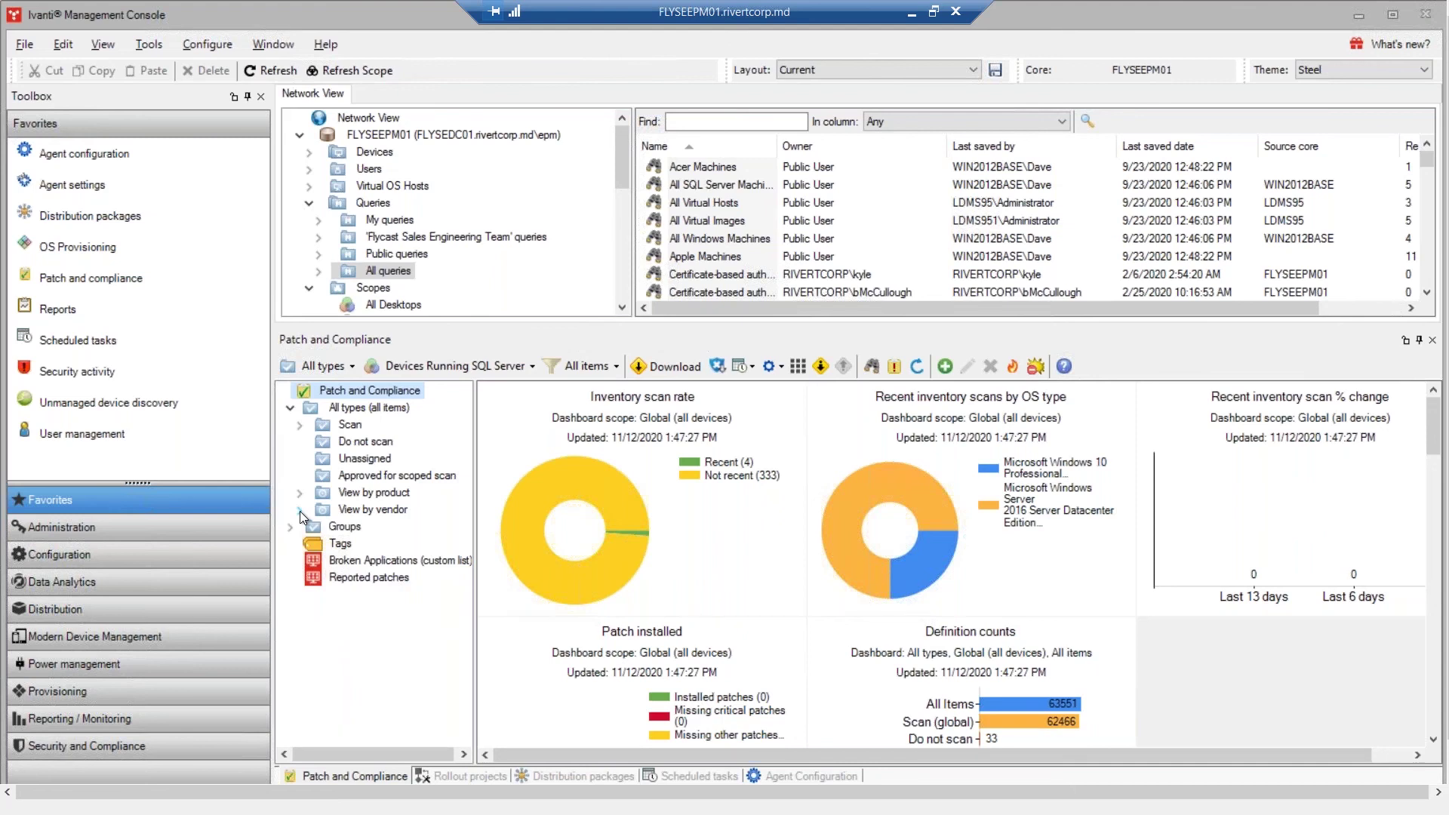
Switch briefly to the Xtraction dashboard, return to the Ivanti Management Console, and open the Cloud Services Appliances management settings
click(913, 11)
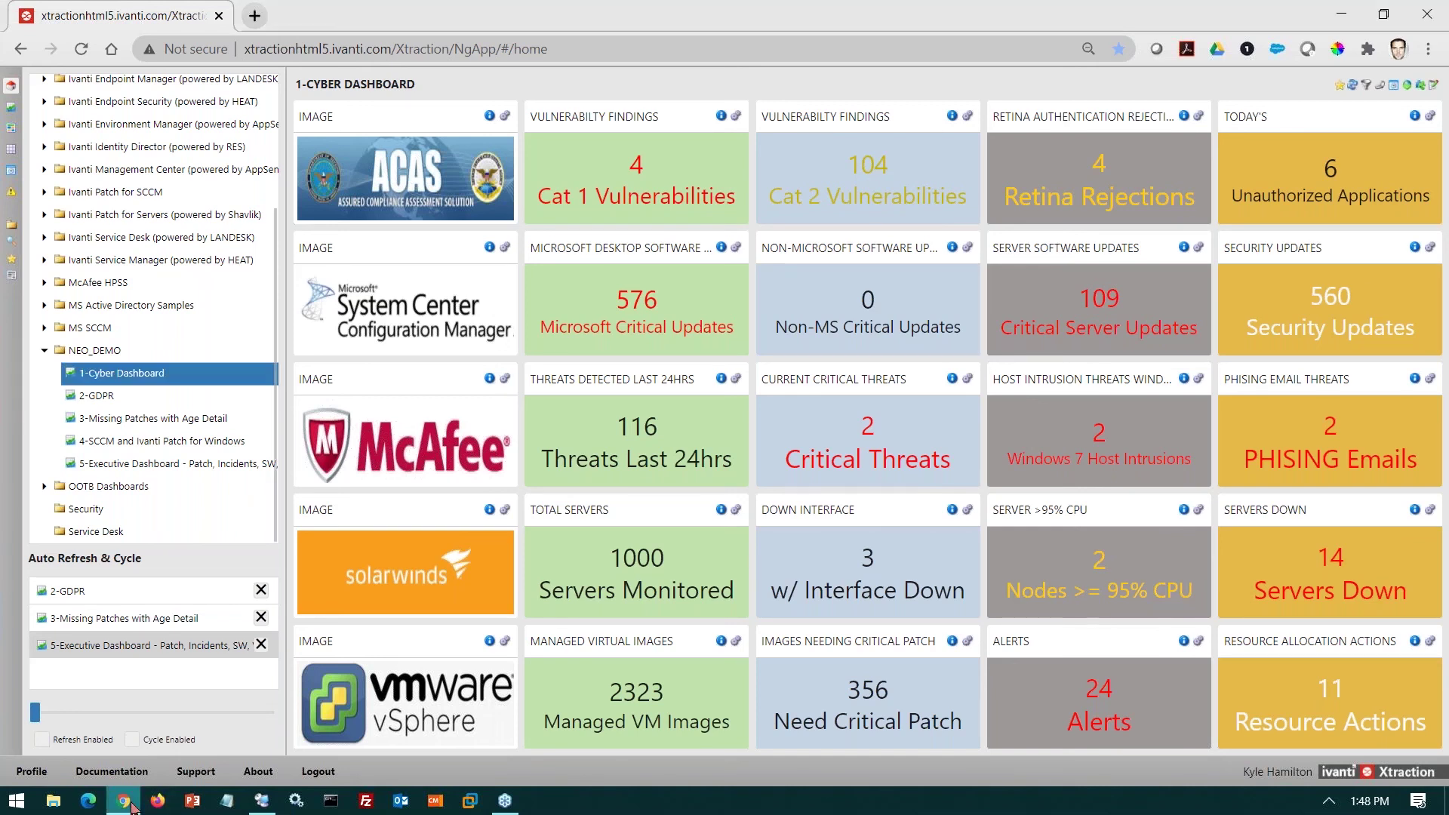
click(261, 806)
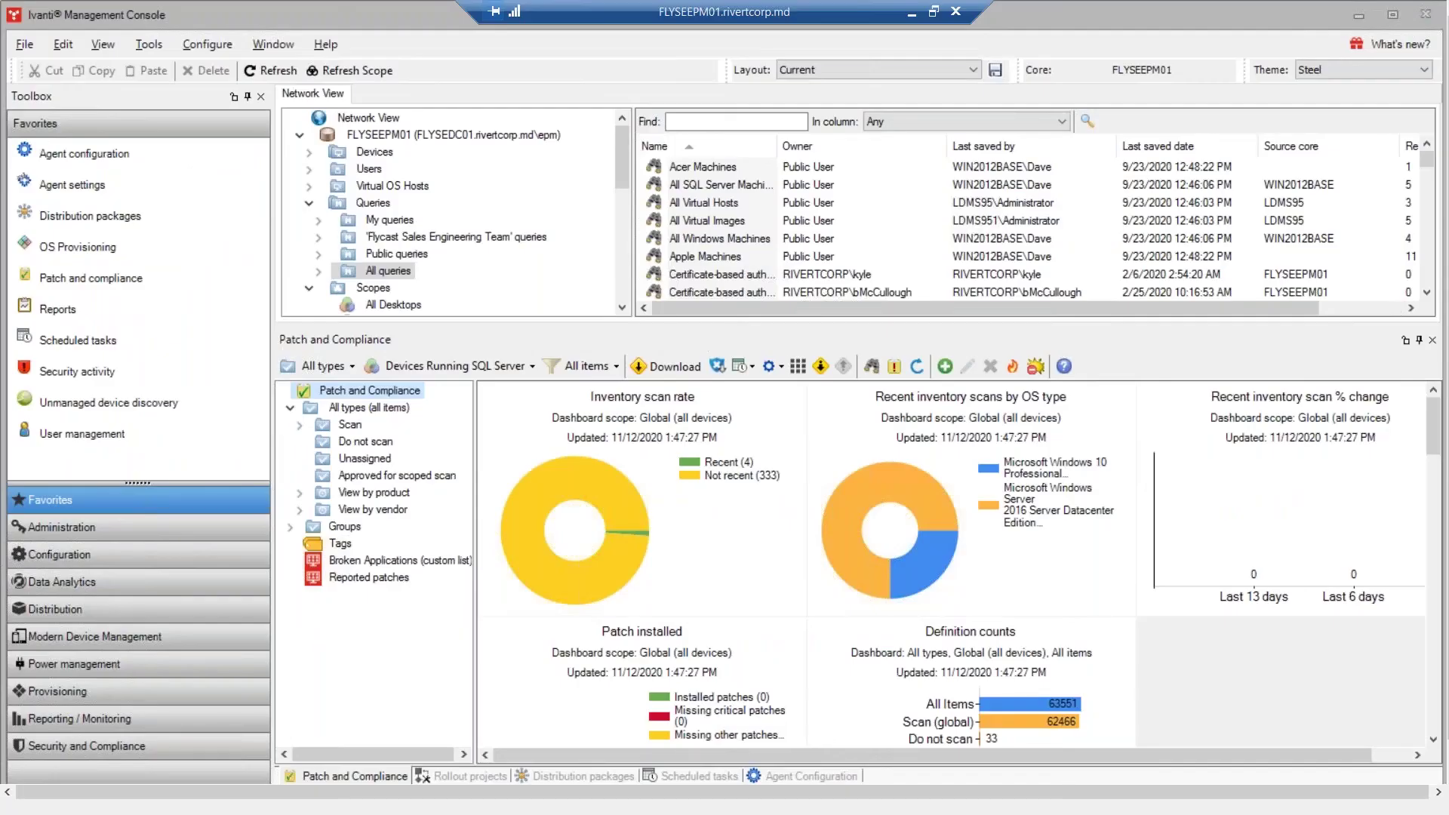
click(207, 44)
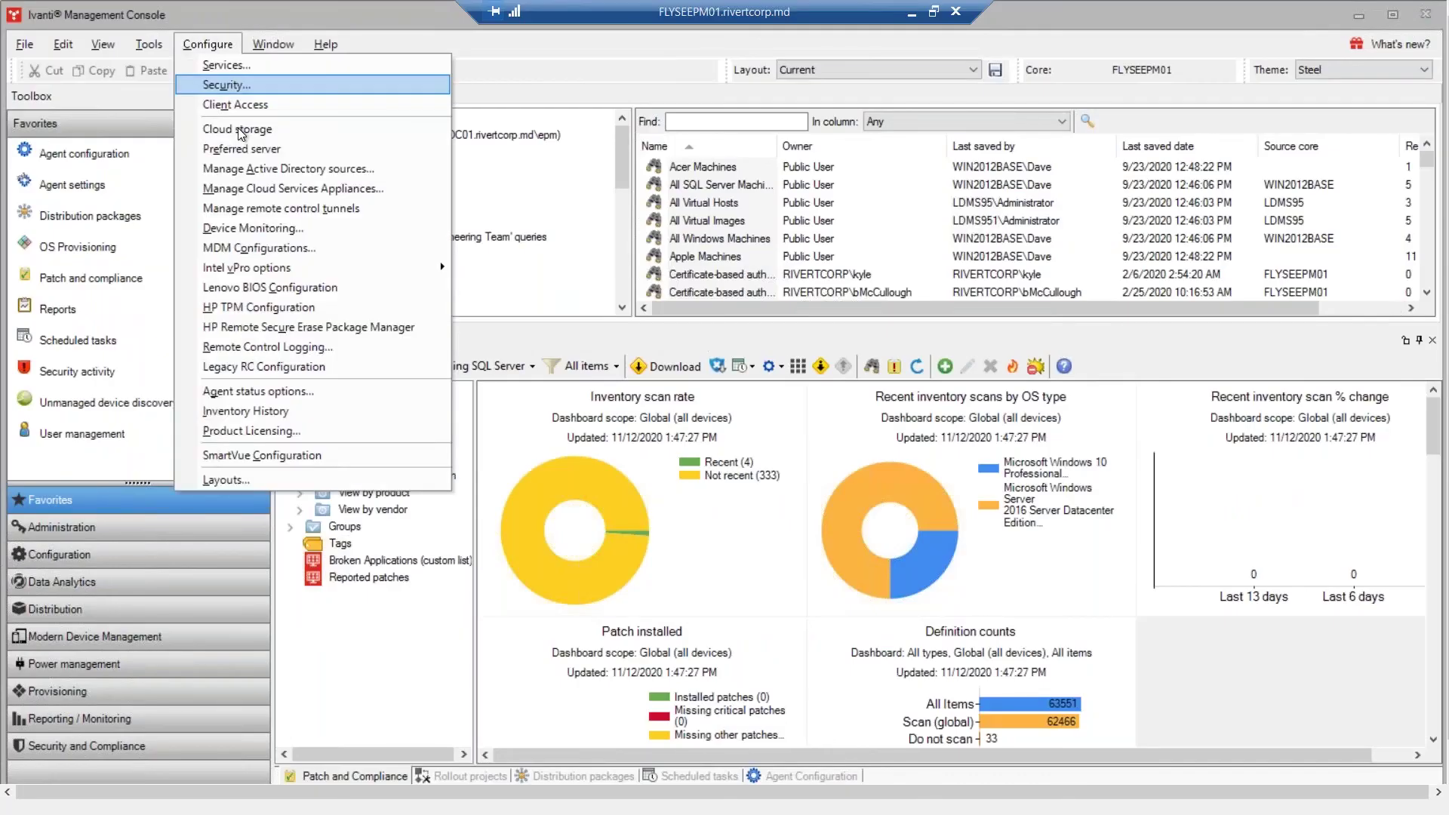
click(277, 187)
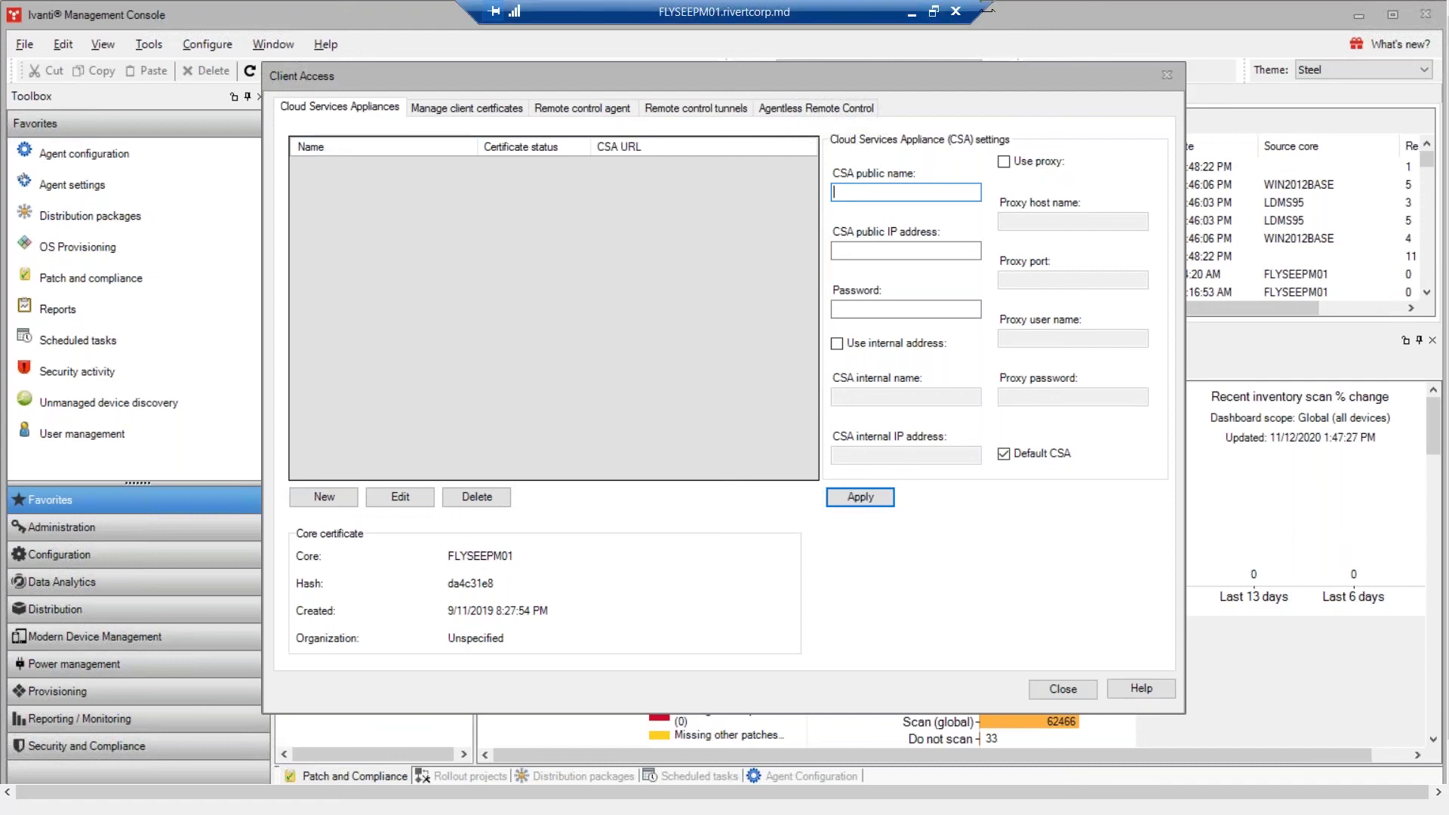
Minimize the remote console session and restore the Xtraction browser window from full screen to a smaller size
click(915, 12)
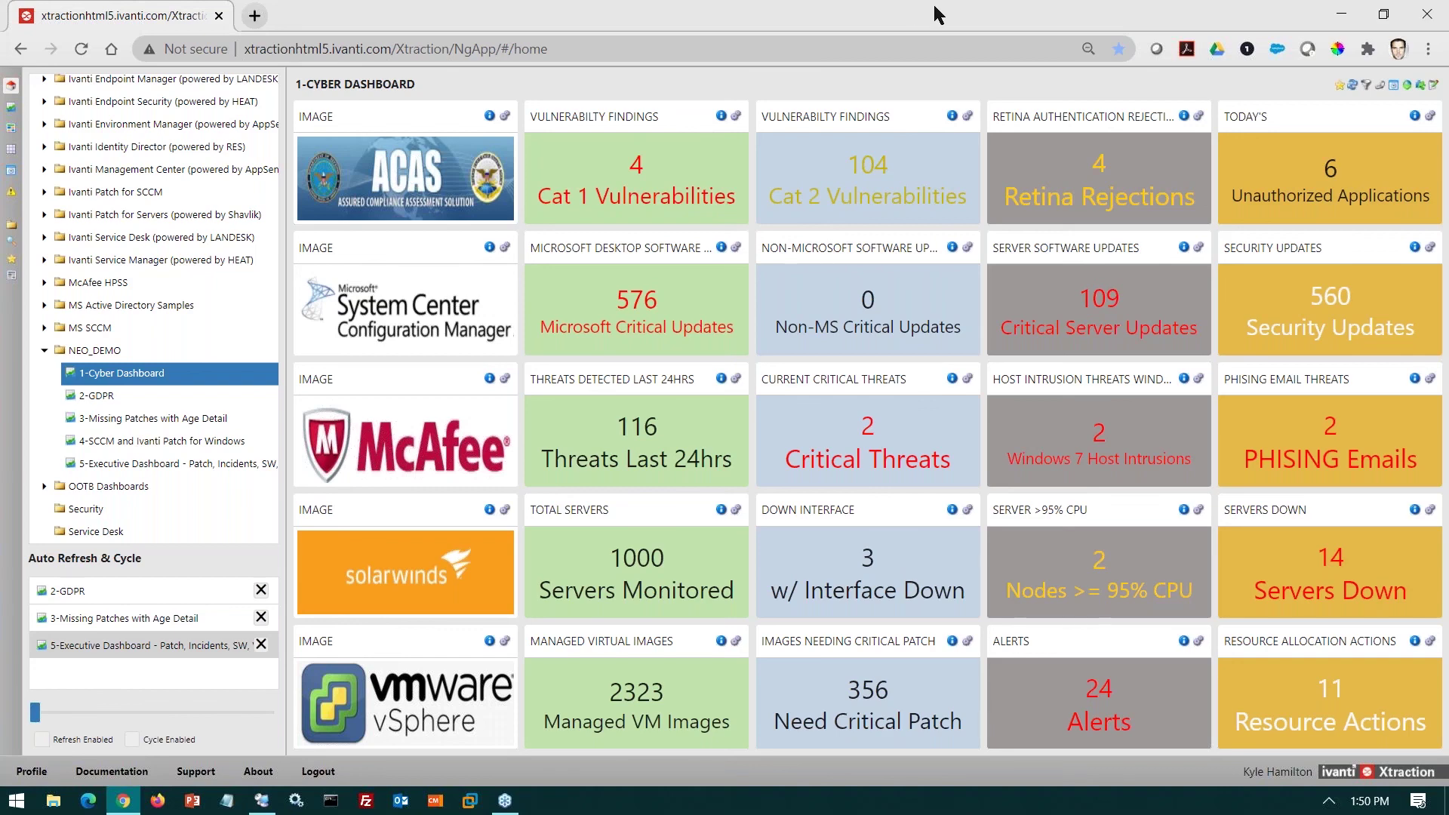
double_click(915, 13)
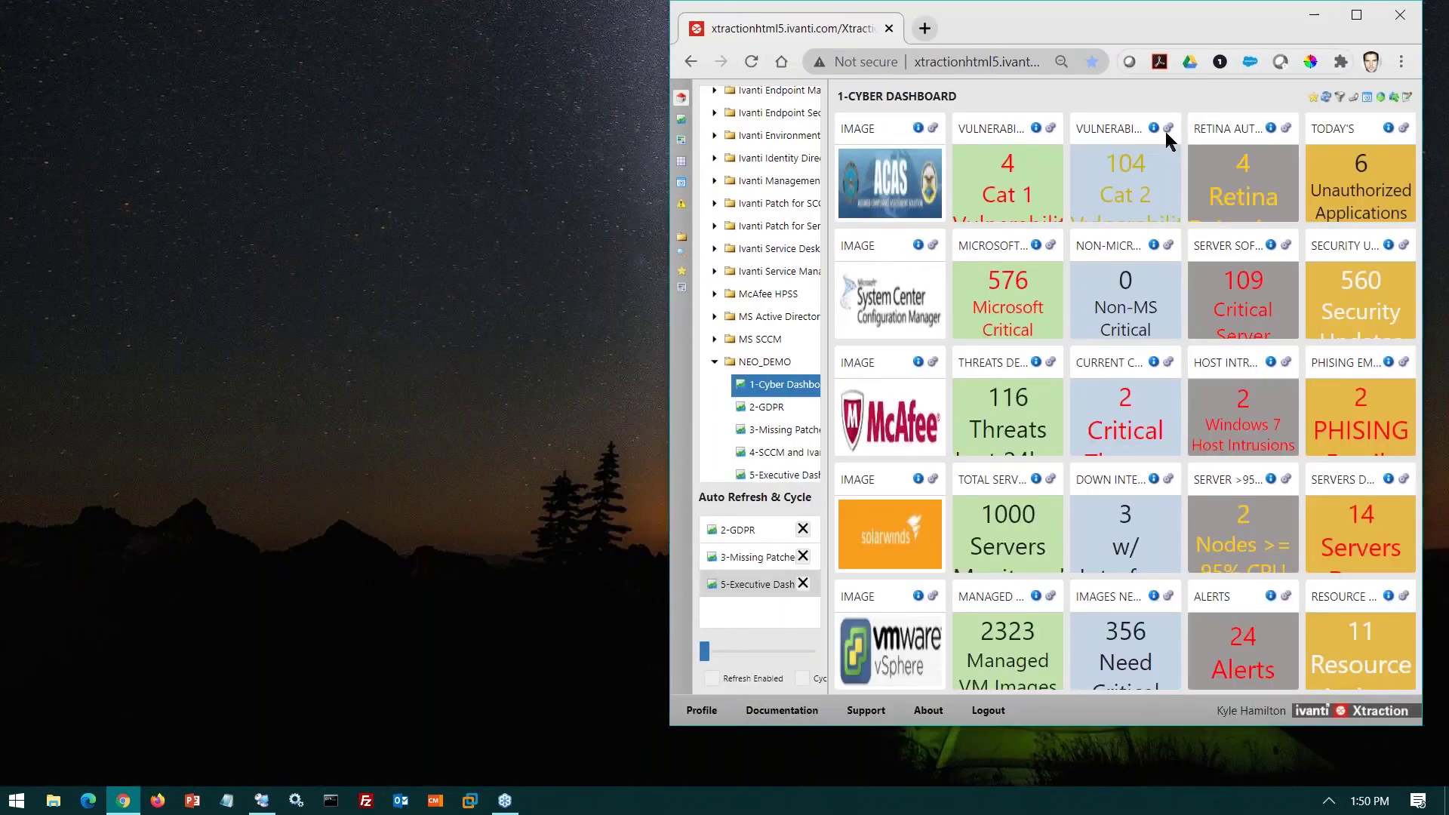